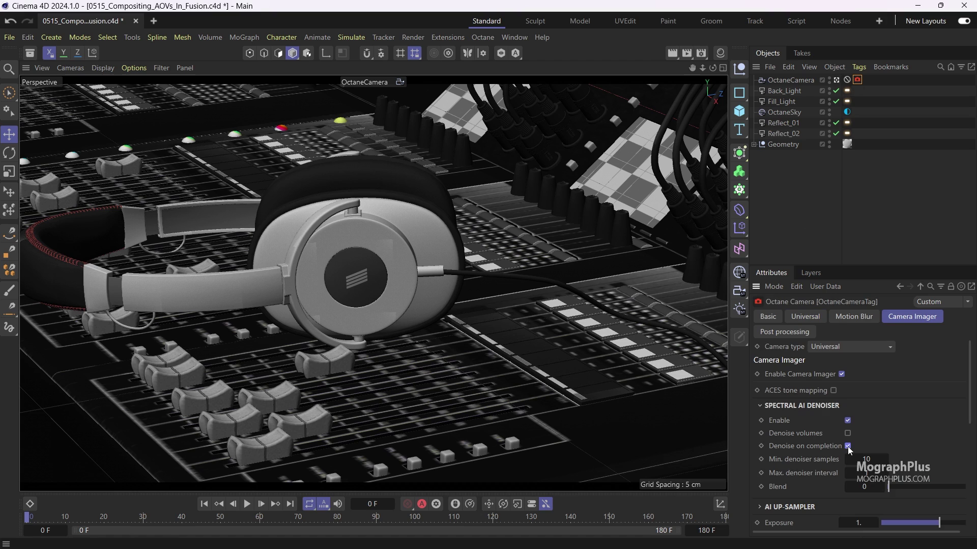
Step: Save the project, and open the Octane Live Viewer window over the viewport
left_click(10, 37)
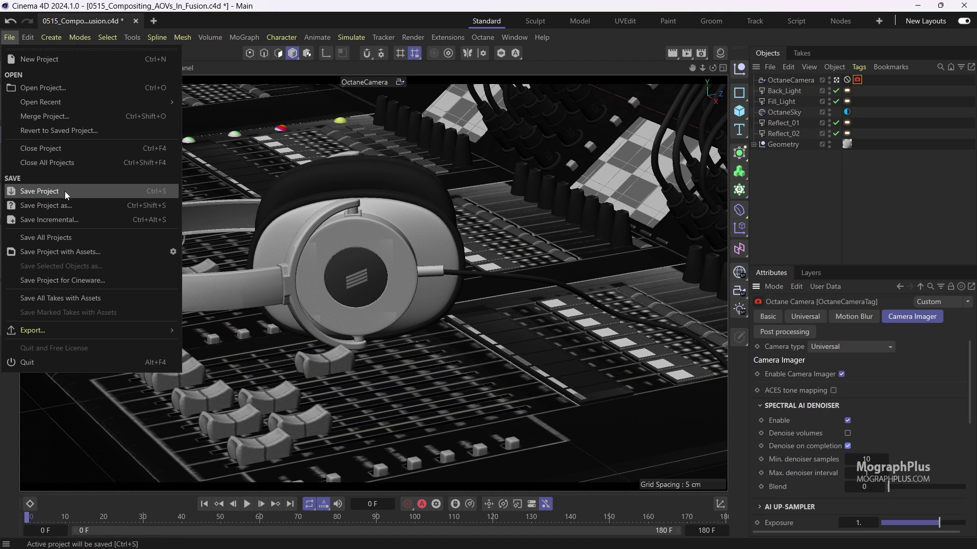
left_click(65, 192)
left_click(482, 37)
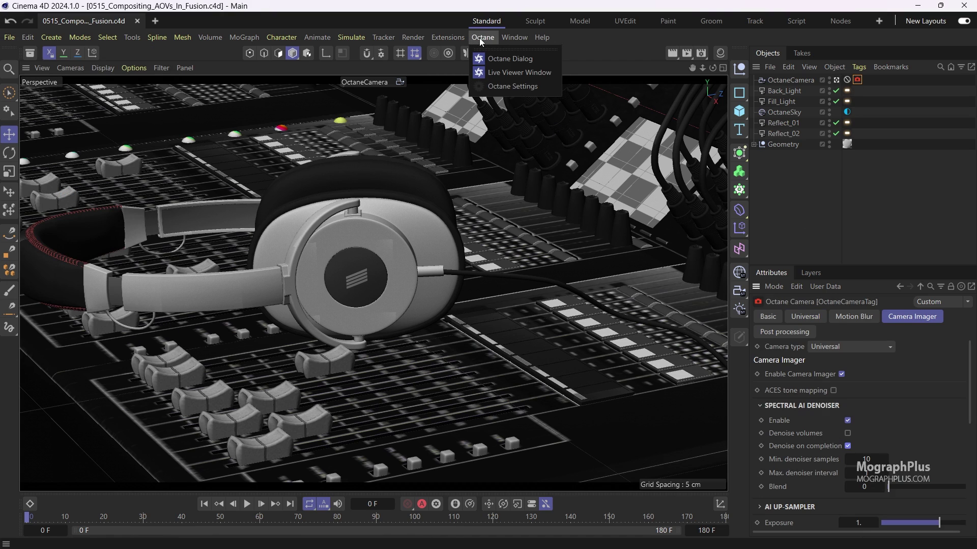
left_click(514, 73)
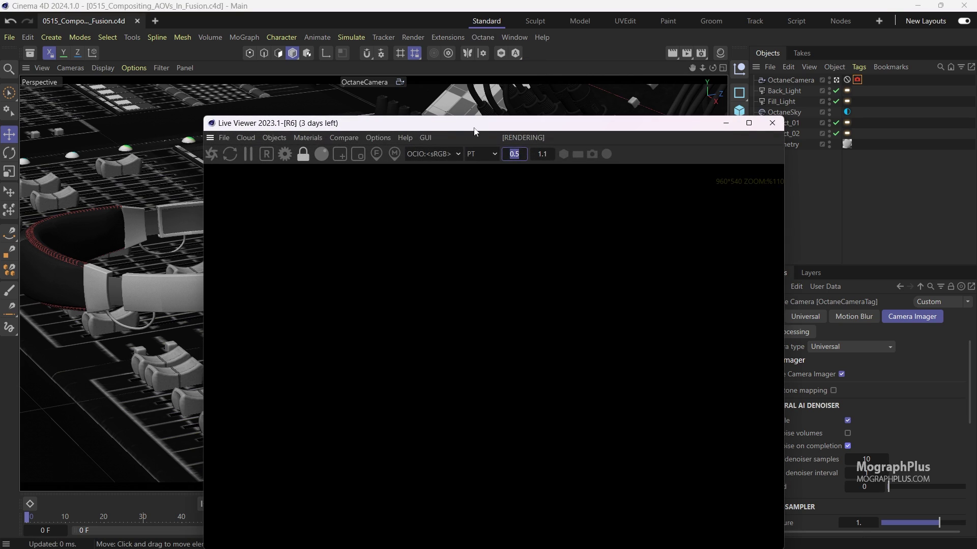
left_click_drag(473, 134, 419, 63)
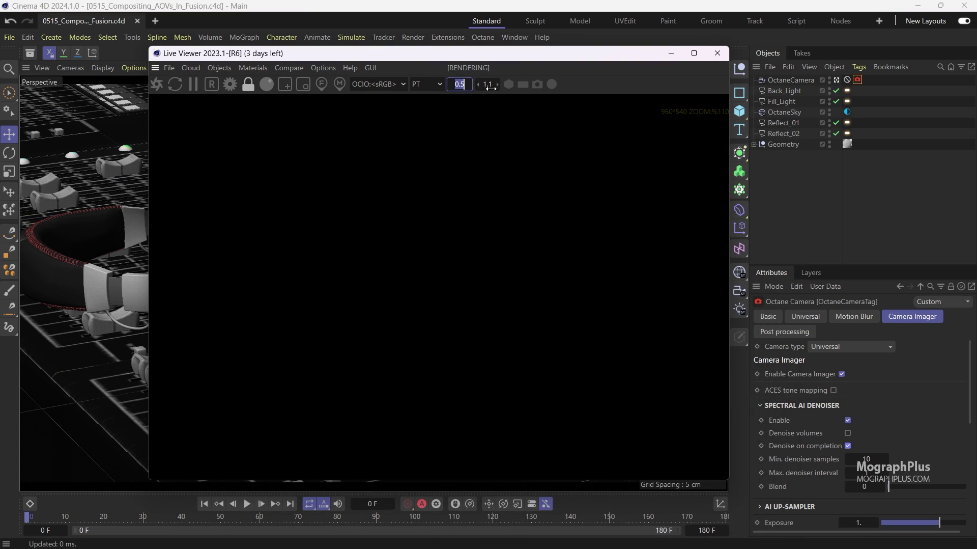
Step: Set the Live Viewer zoom to 1 and start the Octane live render
type("1")
key("Return")
left_click(162, 84)
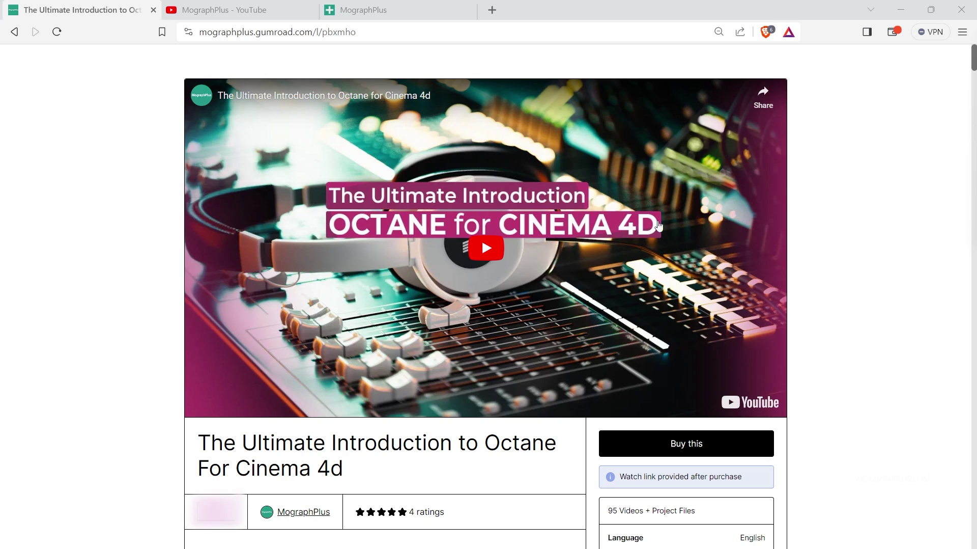
left_click(242, 6)
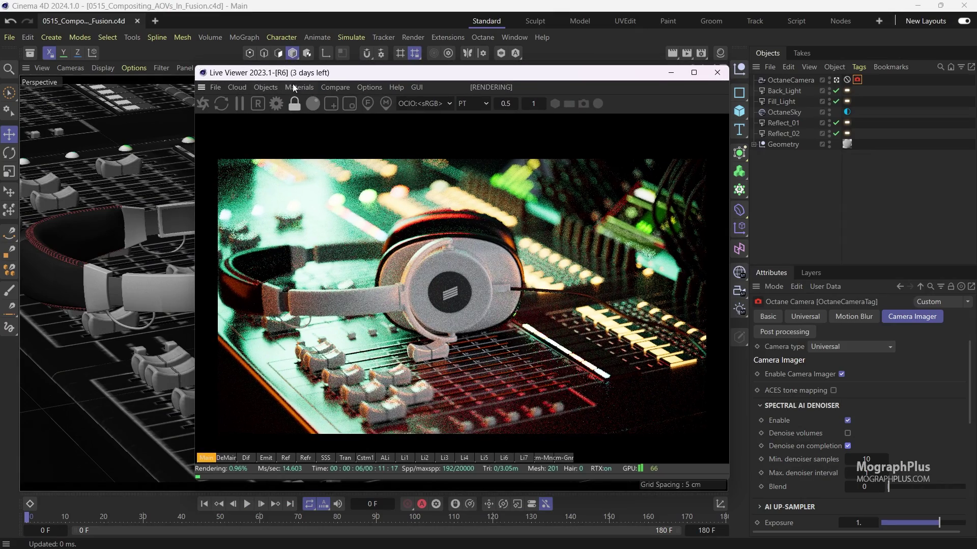
Step: Show the Render AOV group settings of the Octane Renderer in the render settings, keeping the Live Viewer beside the viewport
left_click_drag(316, 76, 546, 102)
left_click(702, 53)
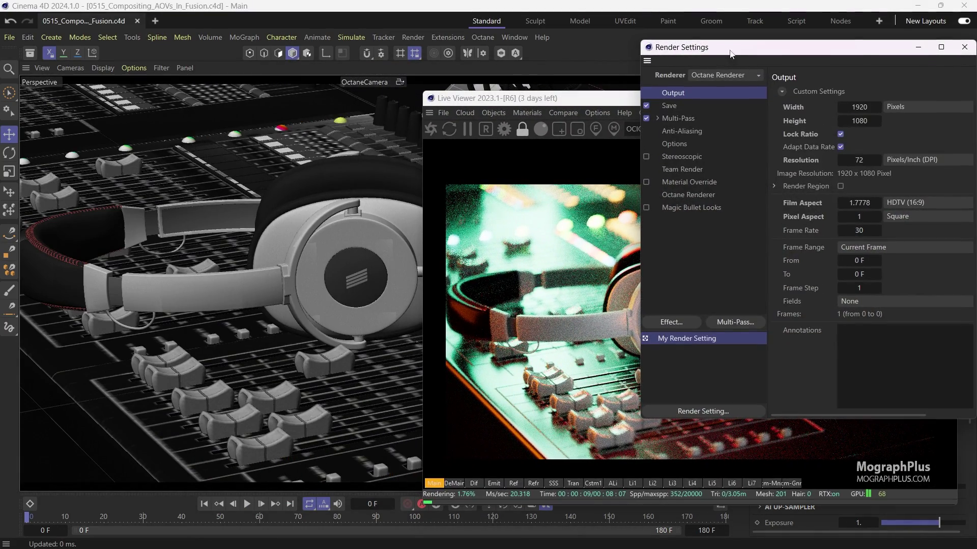
left_click_drag(732, 54, 699, 54)
left_click(661, 207)
left_click(657, 194)
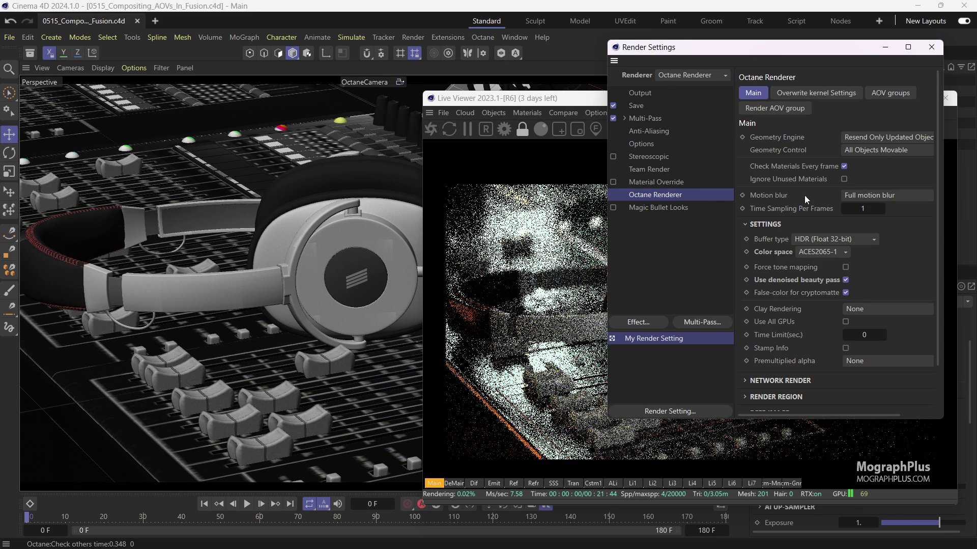
left_click(891, 93)
left_click(807, 108)
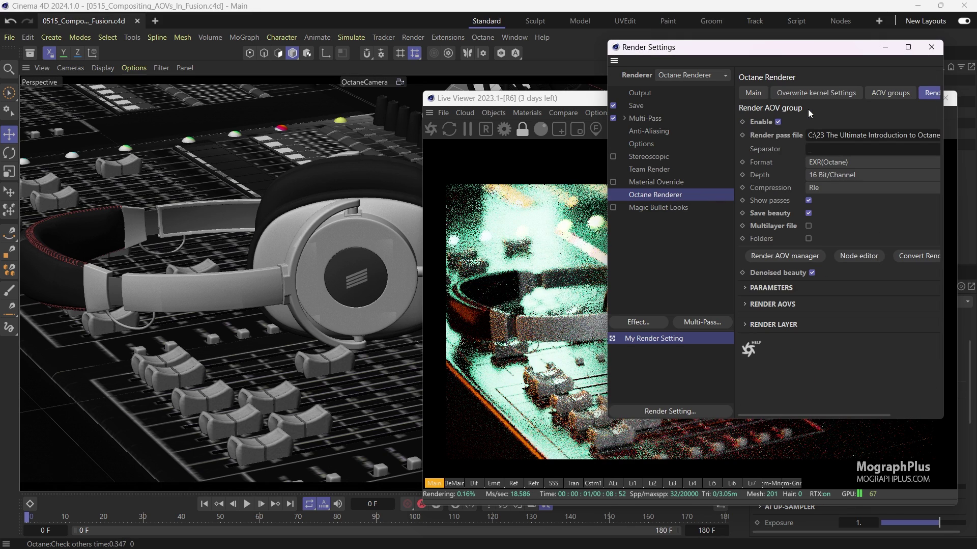
Step: Open the Render AOV Manager, enlarge it beside the Live Viewer, and close the render settings
left_click(783, 258)
left_click_drag(738, 169, 194, 102)
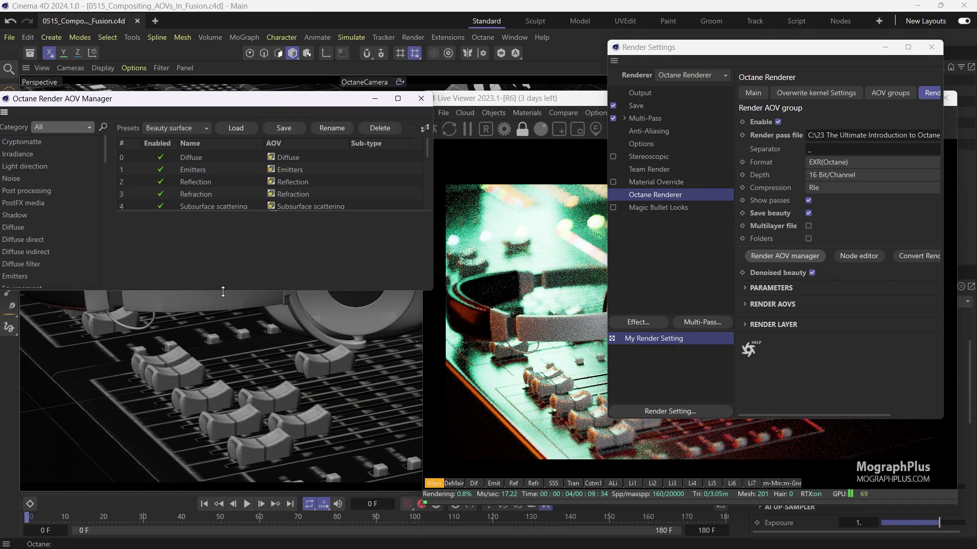
left_click_drag(222, 289, 240, 492)
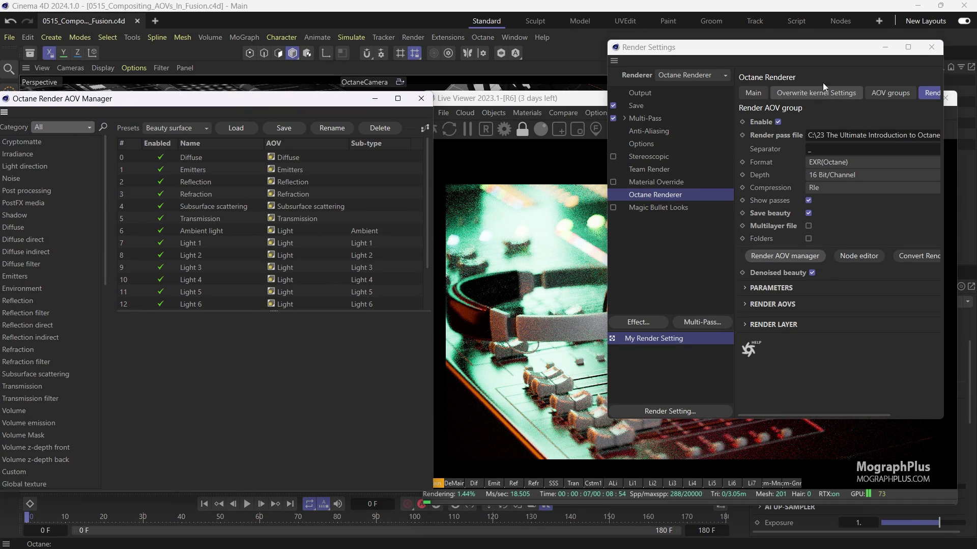
left_click(931, 47)
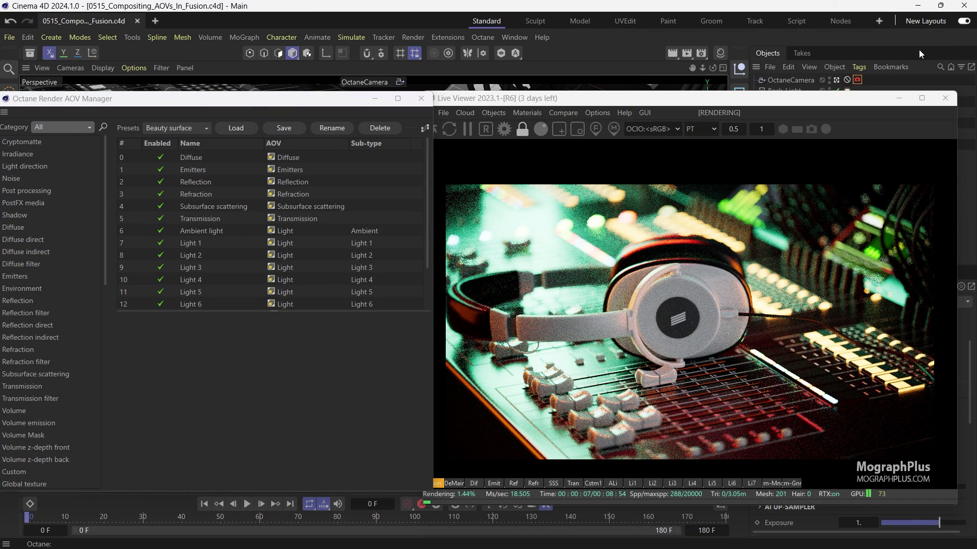
Step: View the Diffuse, Emitters and Reflection passes in the Live Viewer and match them to the AOV list
left_click(199, 157)
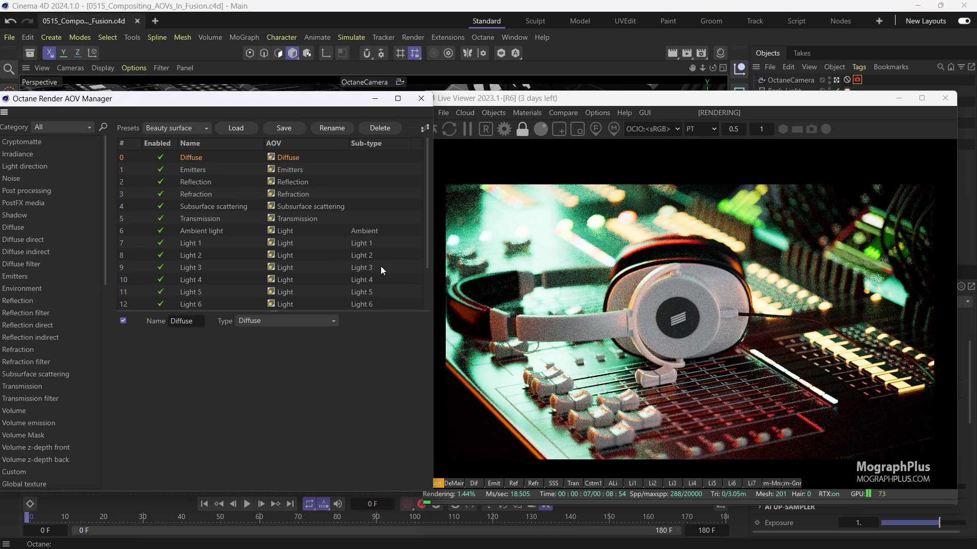
left_click(471, 485)
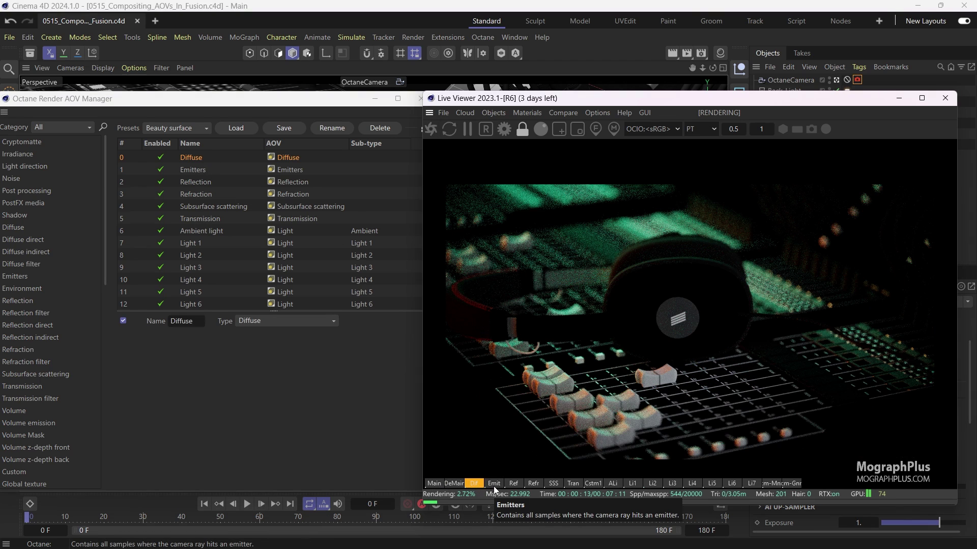
left_click(495, 483)
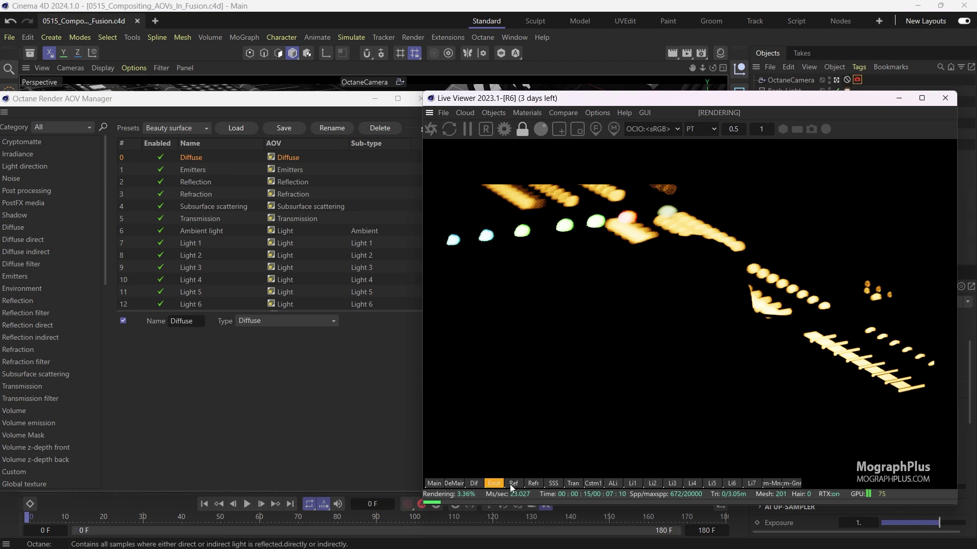
left_click(513, 483)
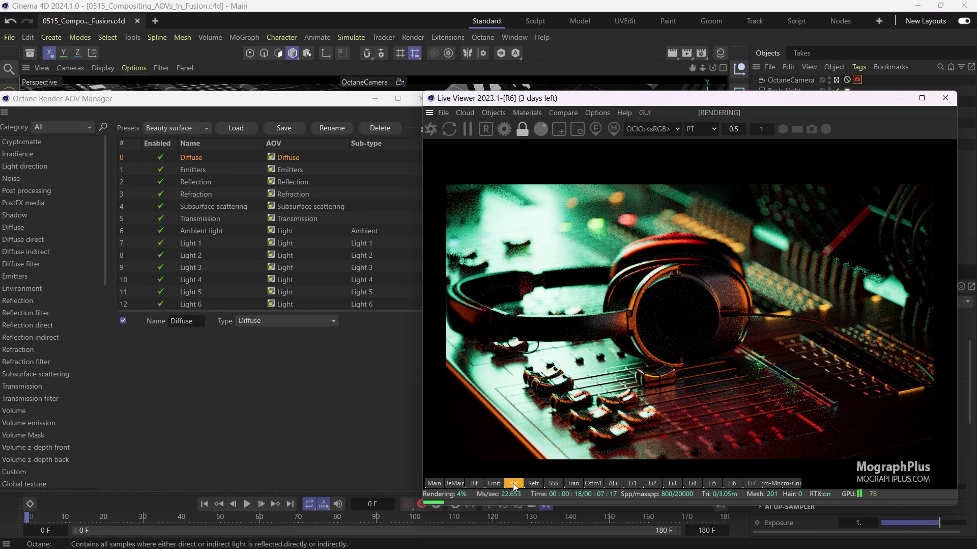
left_click(181, 184)
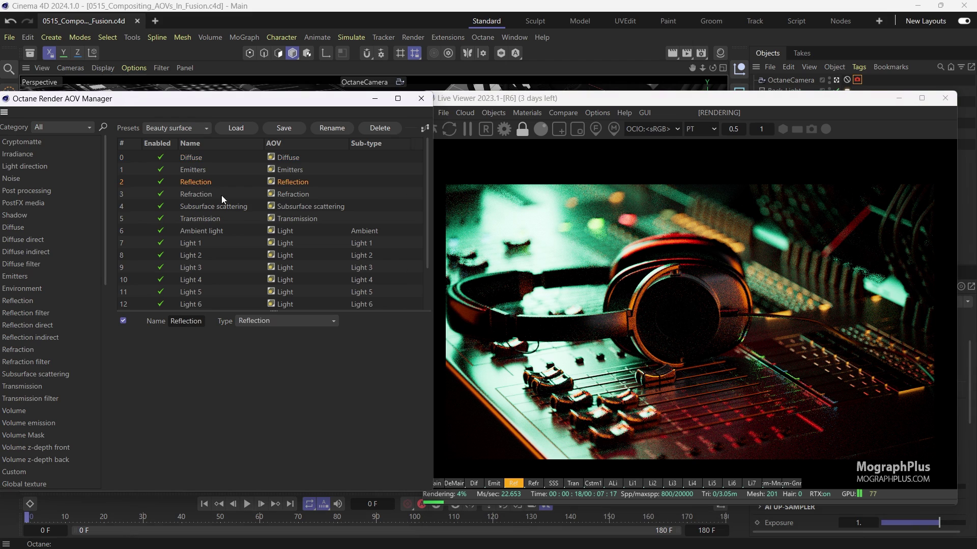
Step: View the Refraction, Subsurface scattering and Transmission passes in the Live Viewer, alongside their AOV entries
left_click(535, 483)
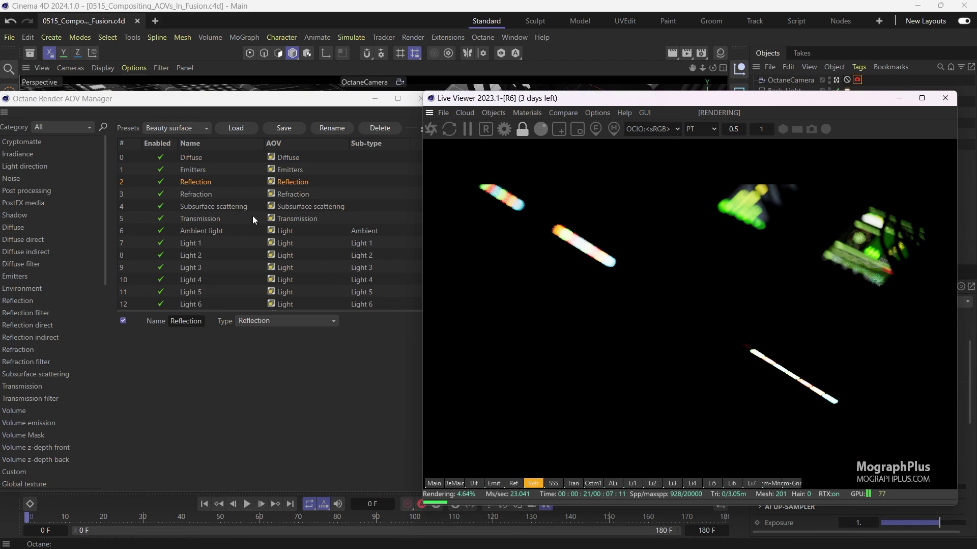
left_click(201, 194)
left_click(554, 483)
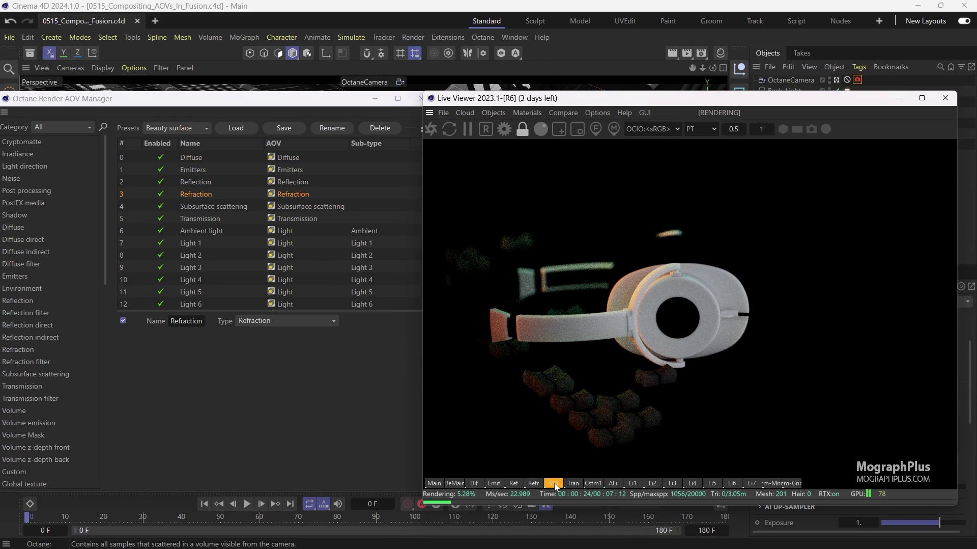
left_click(246, 206)
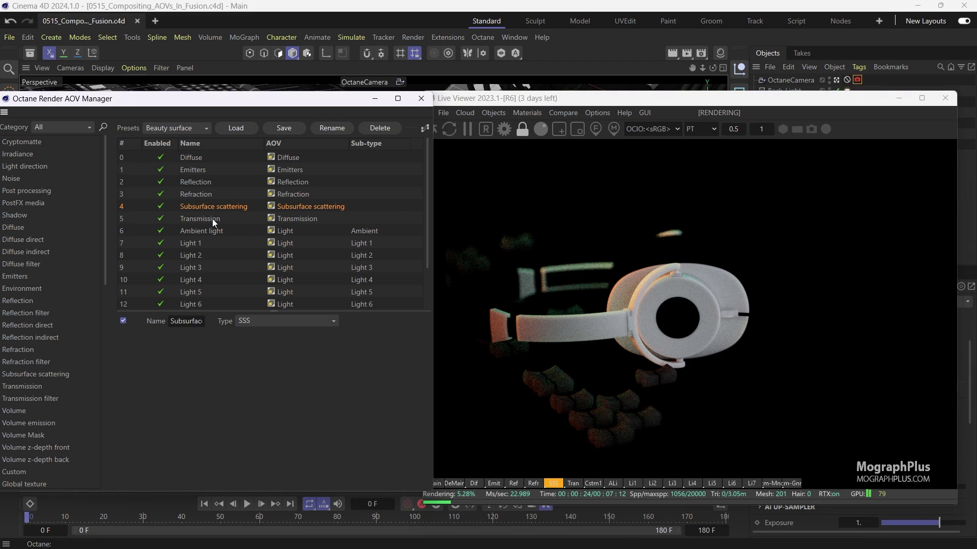
left_click(213, 219)
left_click(576, 481)
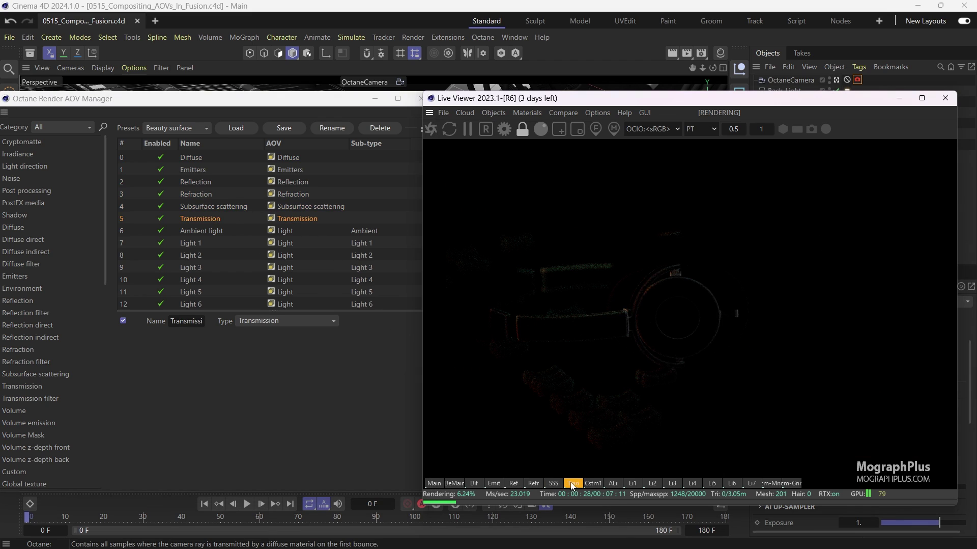
Step: Find the light AOVs in the list and view the Ambient light pass in the Live Viewer
left_click(204, 243)
scroll(206, 232, "down", 2)
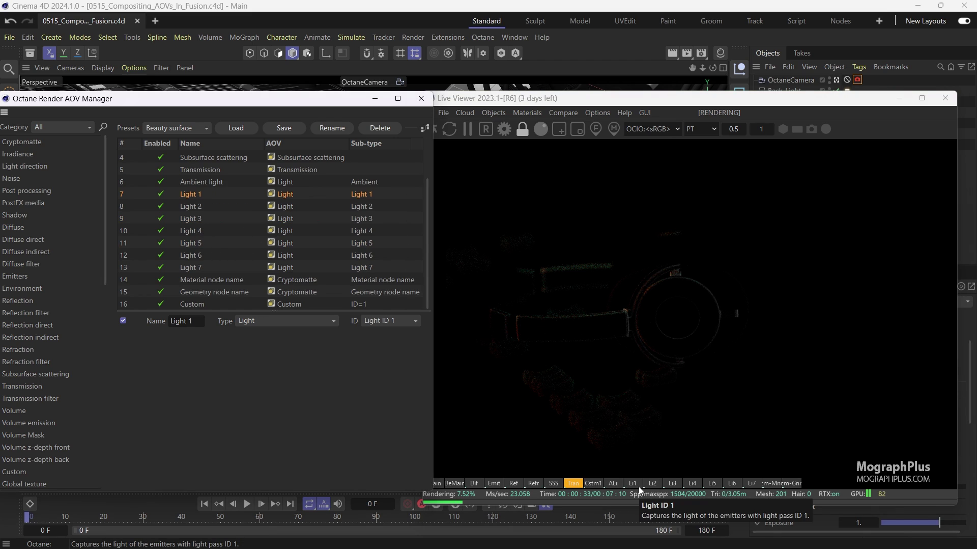
left_click(208, 182)
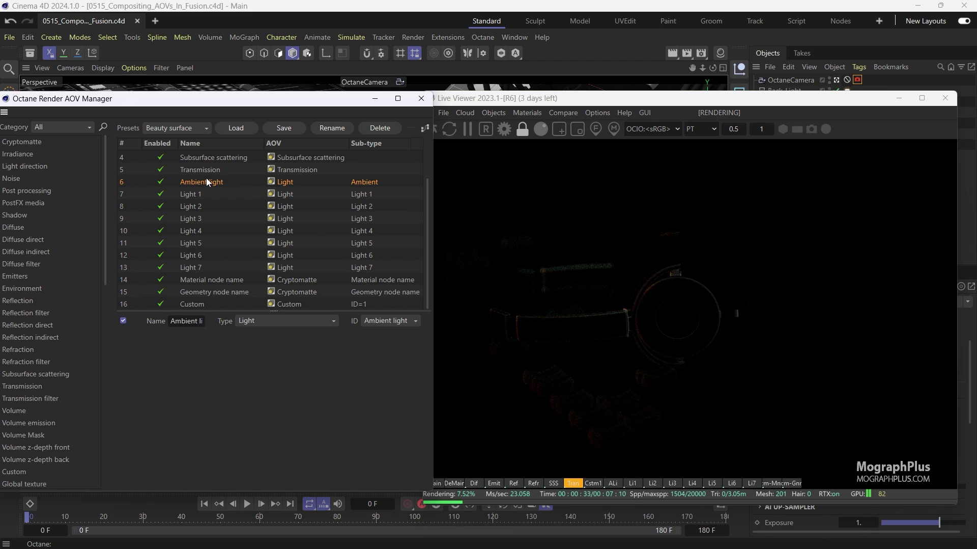
left_click(613, 483)
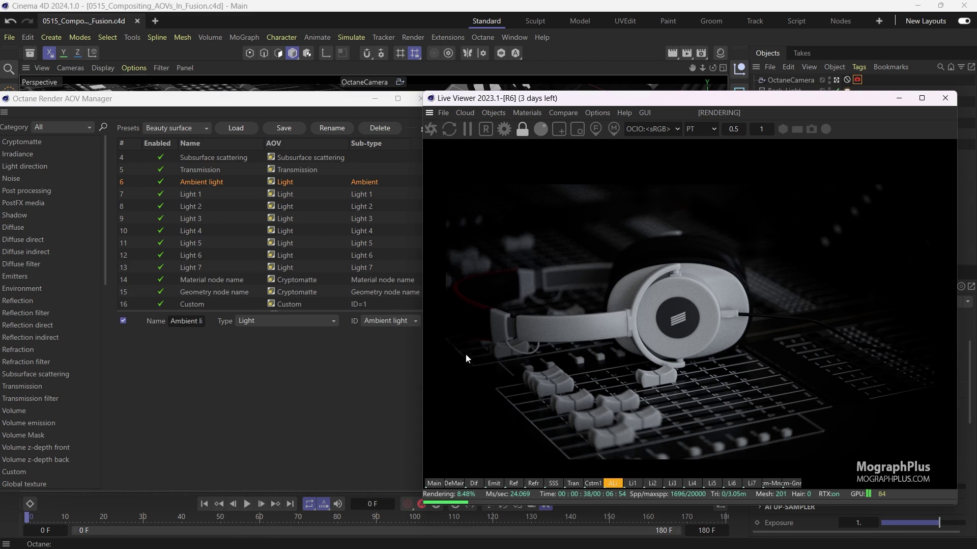
Step: View the individual light passes, Light 1 through Light 7, one after another in the Live Viewer
left_click(196, 195)
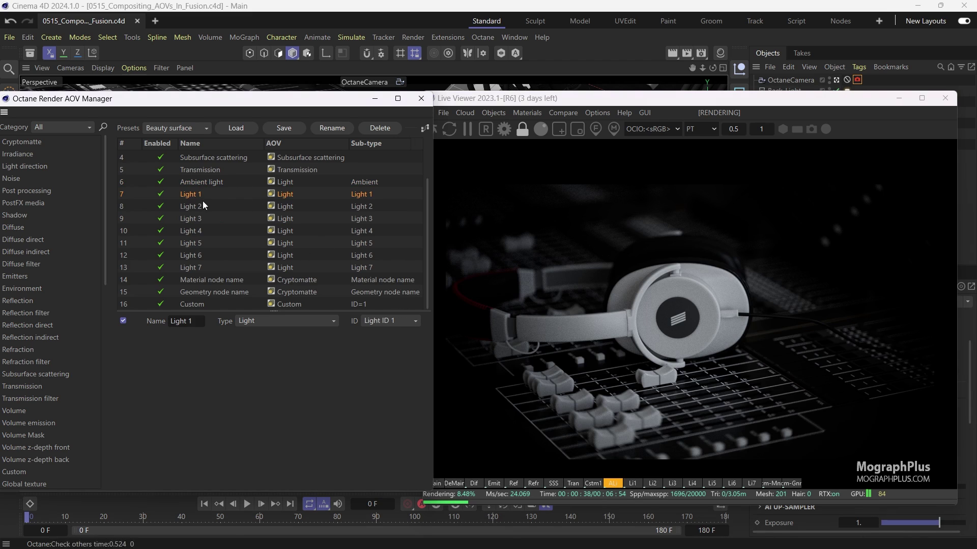
left_click(634, 483)
left_click(654, 483)
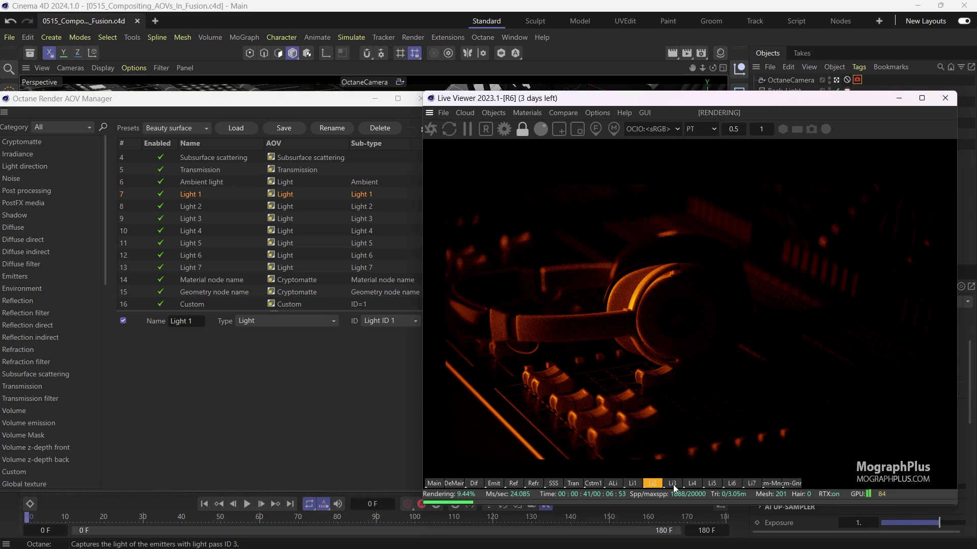
left_click(673, 484)
left_click(693, 484)
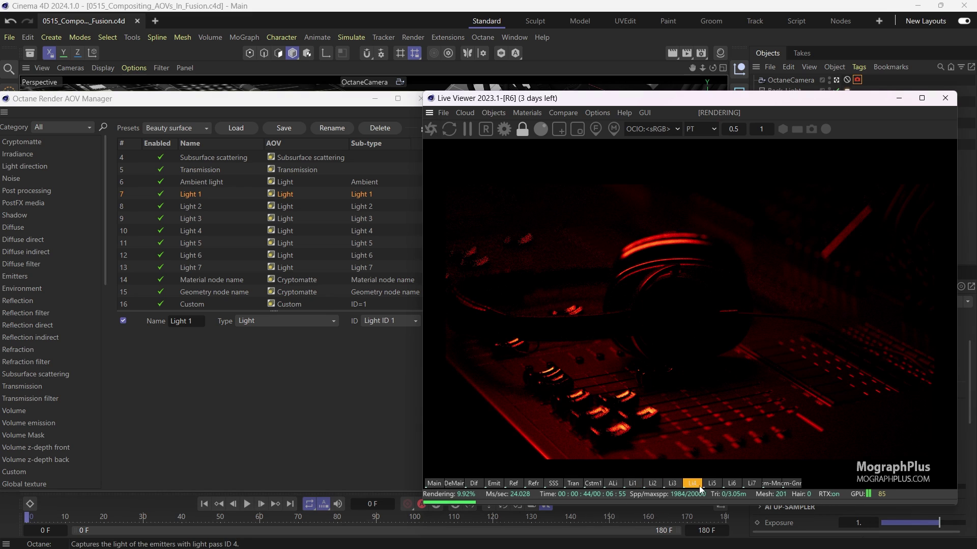
left_click(710, 485)
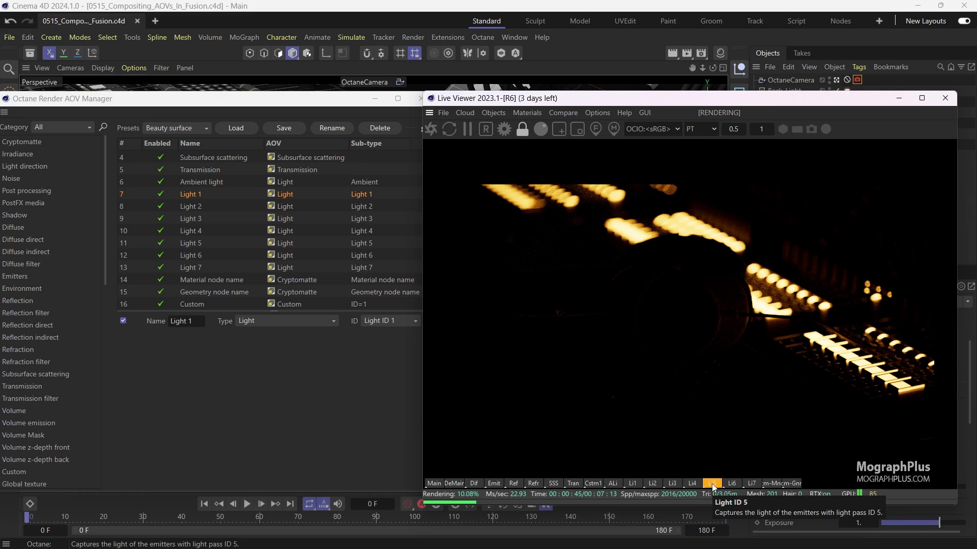
left_click(733, 484)
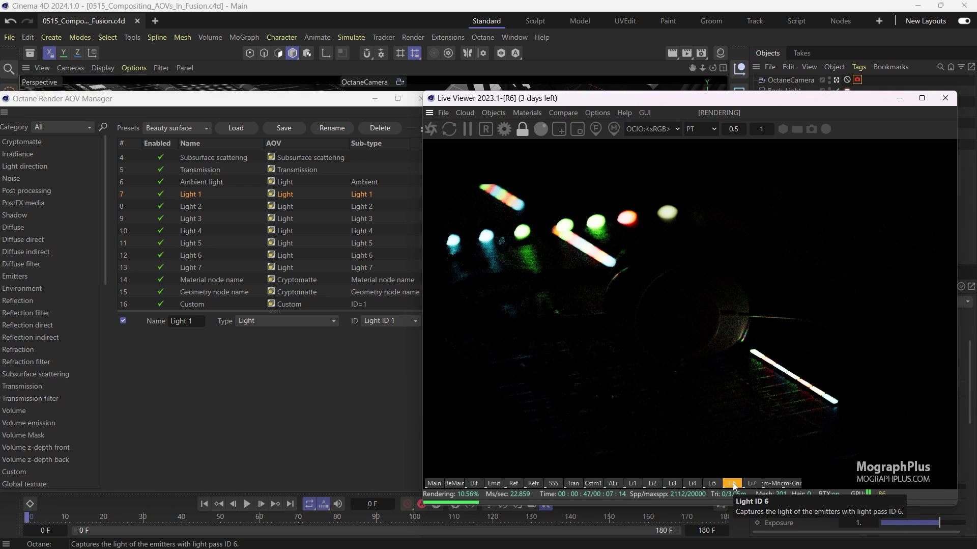
left_click(753, 484)
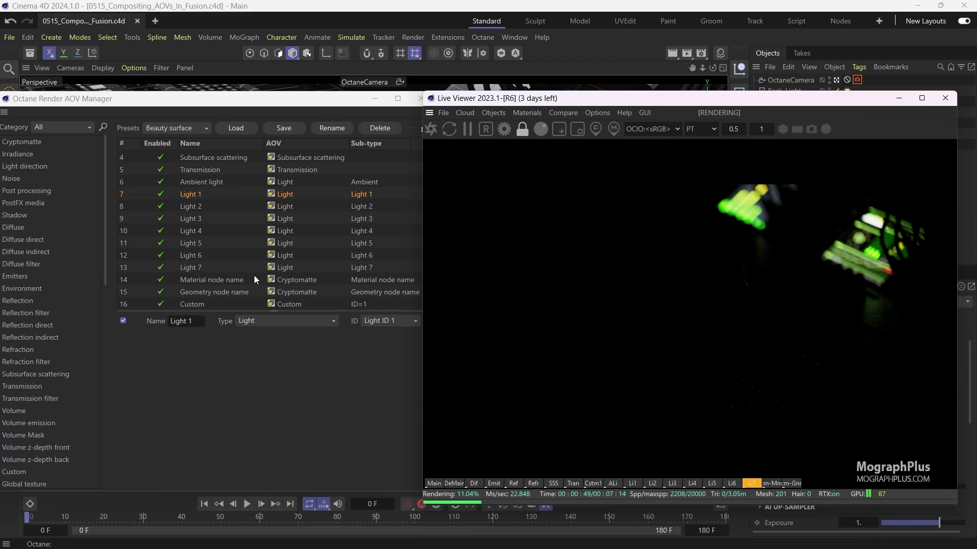
Step: Review the AOV list and view the material node name and geometry node name Cryptomatte passes in the Live Viewer
scroll(277, 223, "up", 2)
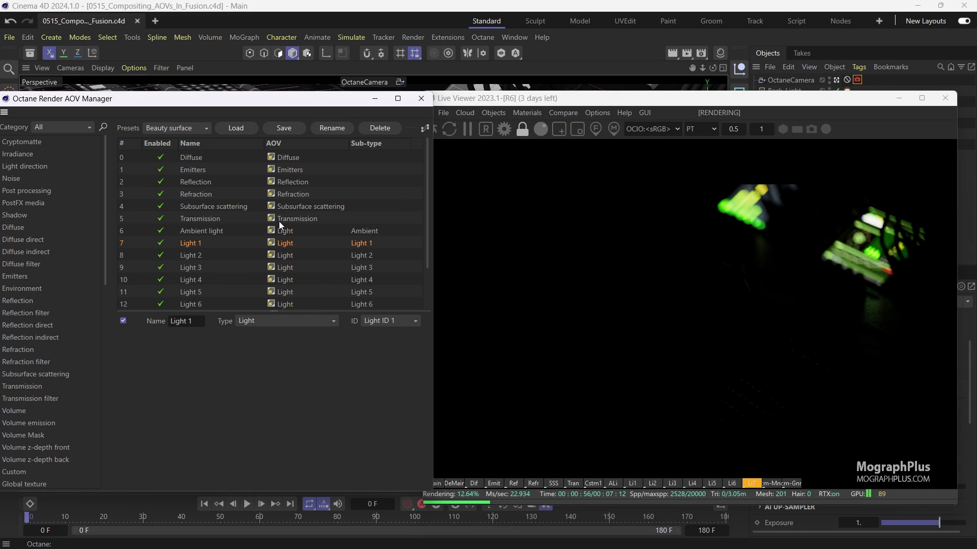
scroll(280, 224, "down", 2)
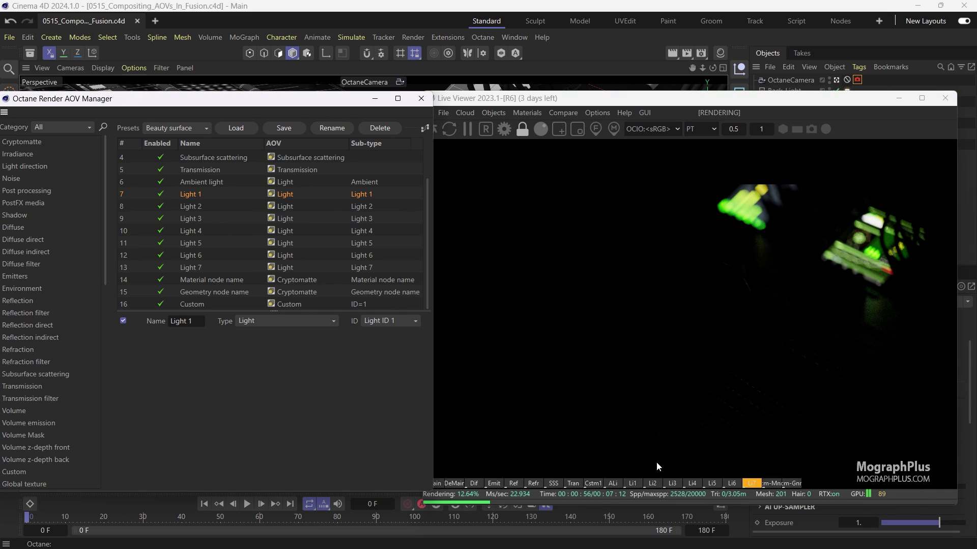
left_click(226, 292)
left_click(224, 279)
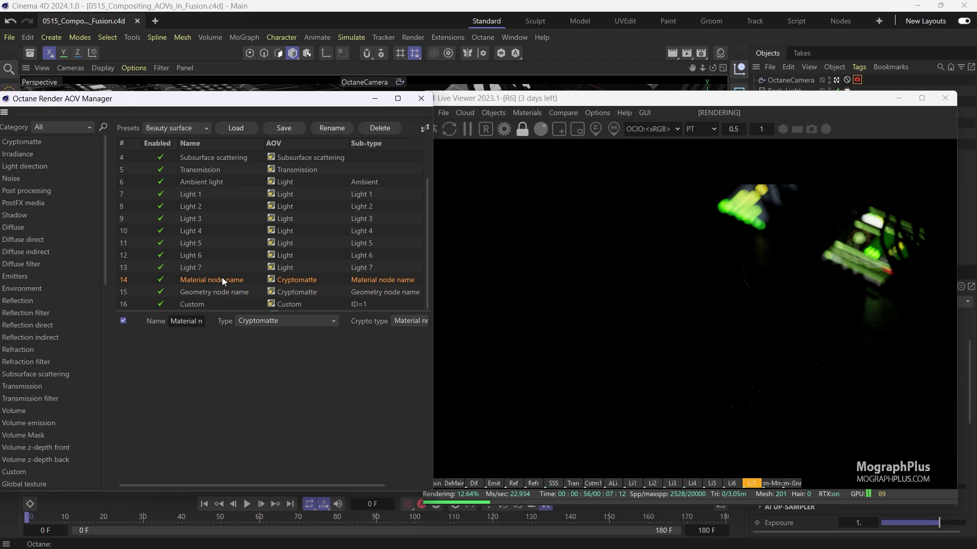
left_click(771, 484)
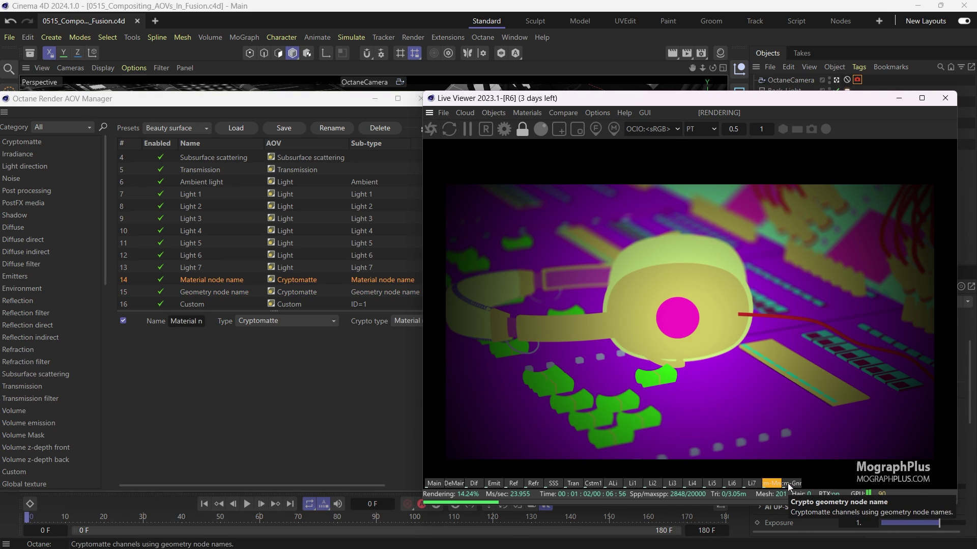
left_click(790, 484)
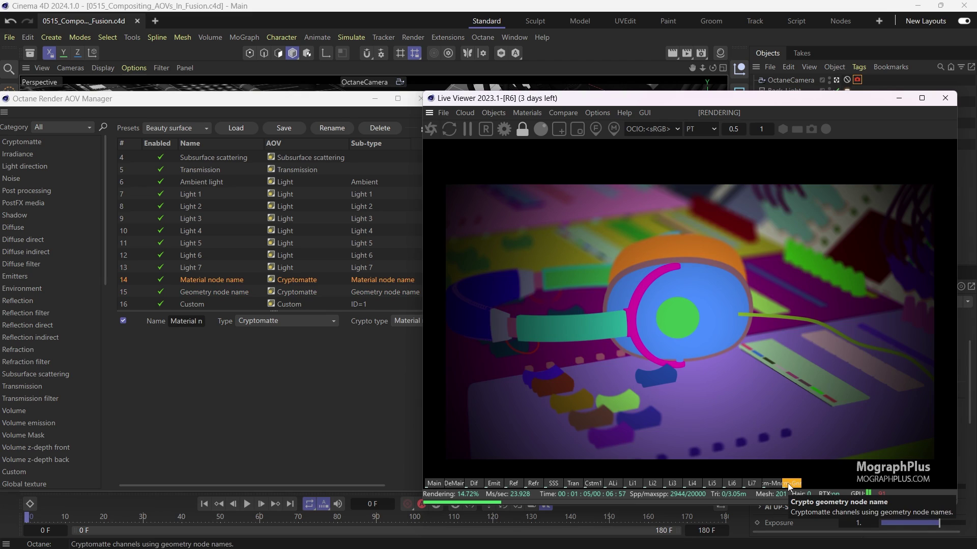
Step: Review the geometry node name and material node name Cryptomatte entries in the AOV list alongside the rendered Cryptomatte pass
left_click(234, 294)
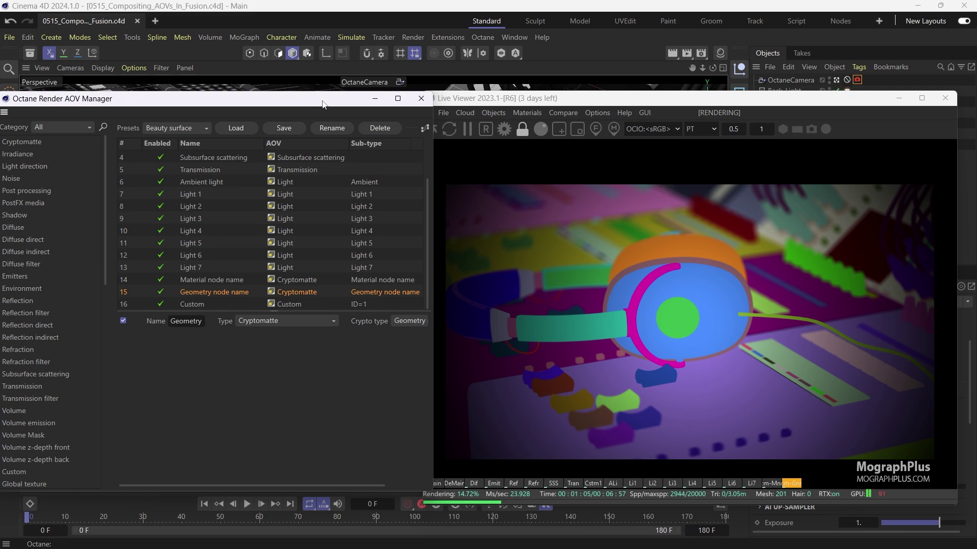
left_click_drag(325, 99, 311, 96)
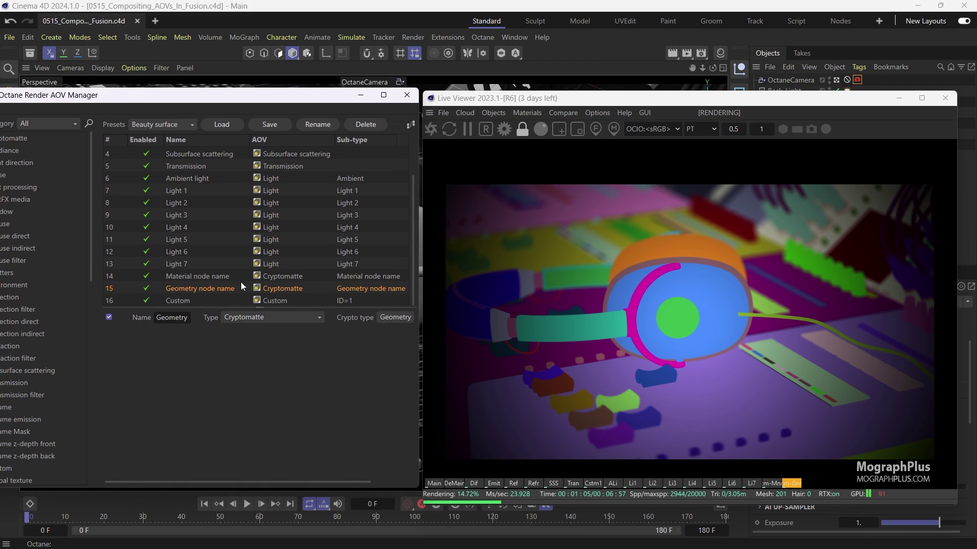
left_click(219, 278)
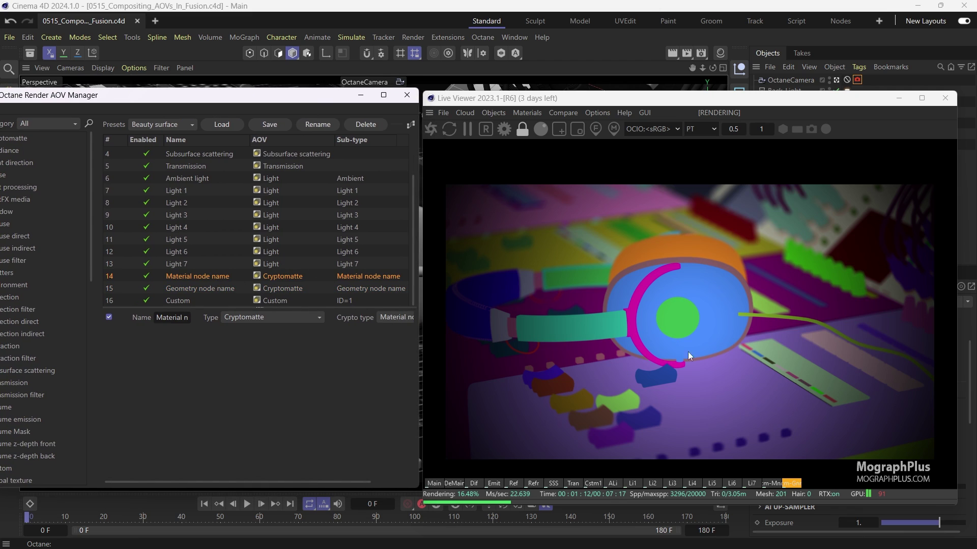
left_click(779, 481)
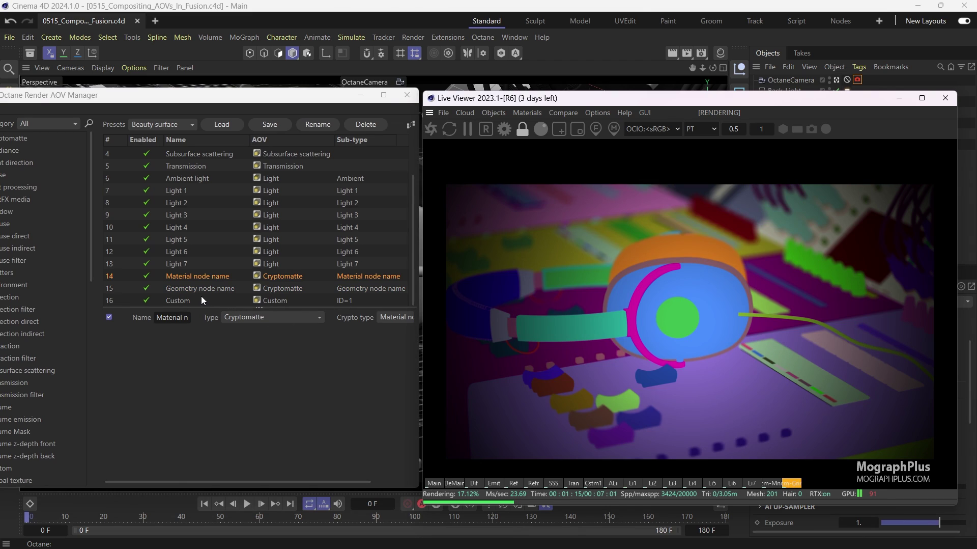
Step: View the Custom AOV pass and compare the denoised beauty with the Main pass in the Live Viewer
left_click(203, 301)
left_click(594, 482)
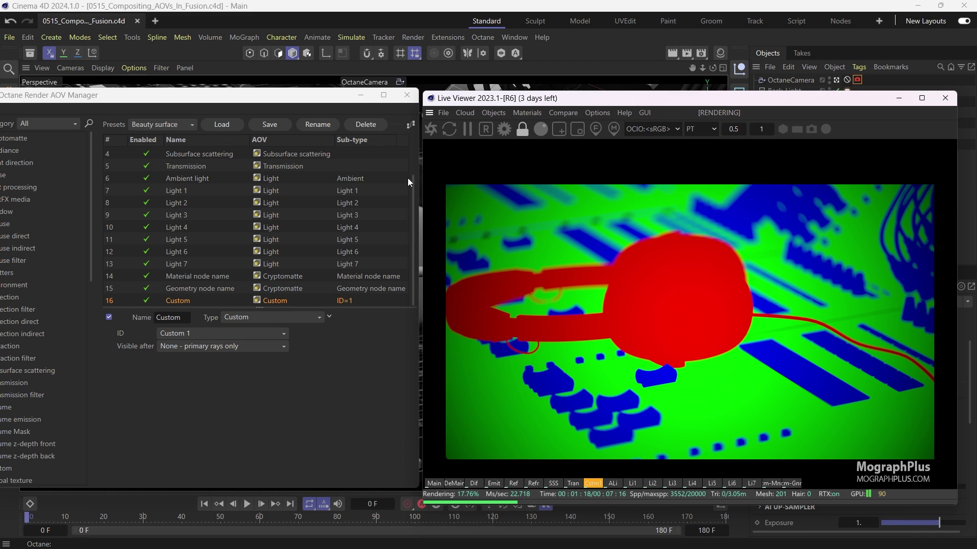
left_click(434, 483)
left_click(452, 483)
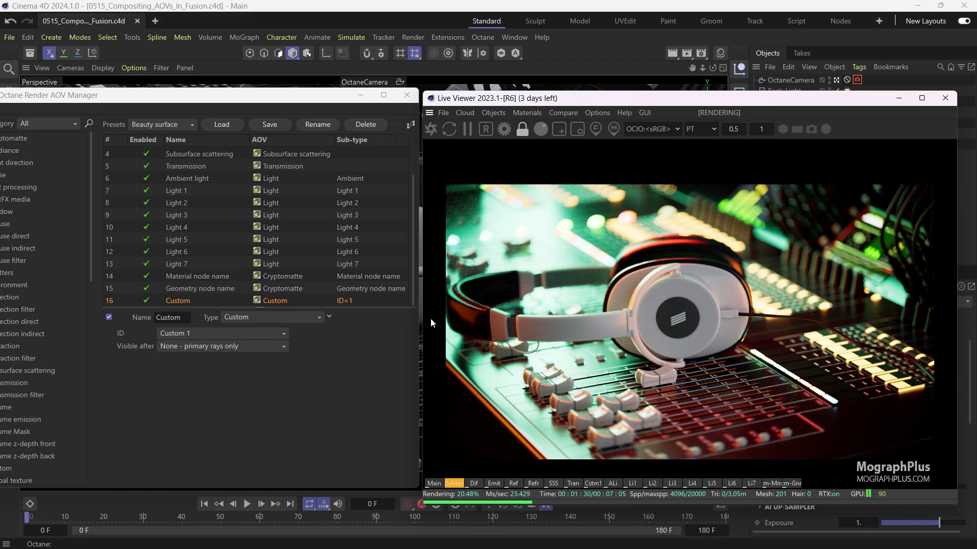
left_click(435, 483)
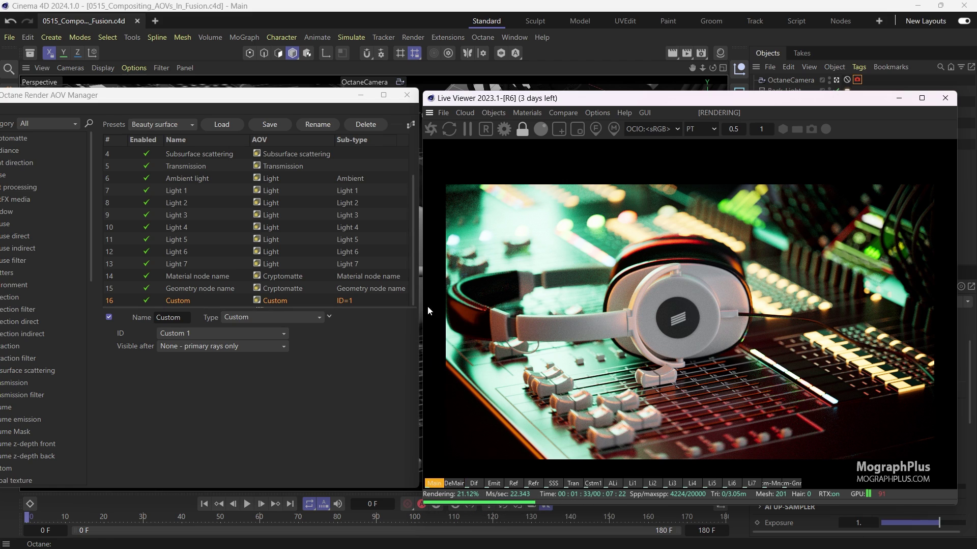
Step: Check Max. samples in the Octane path tracing settings and the camera tag's Spectral AI Denoiser options
left_click(505, 130)
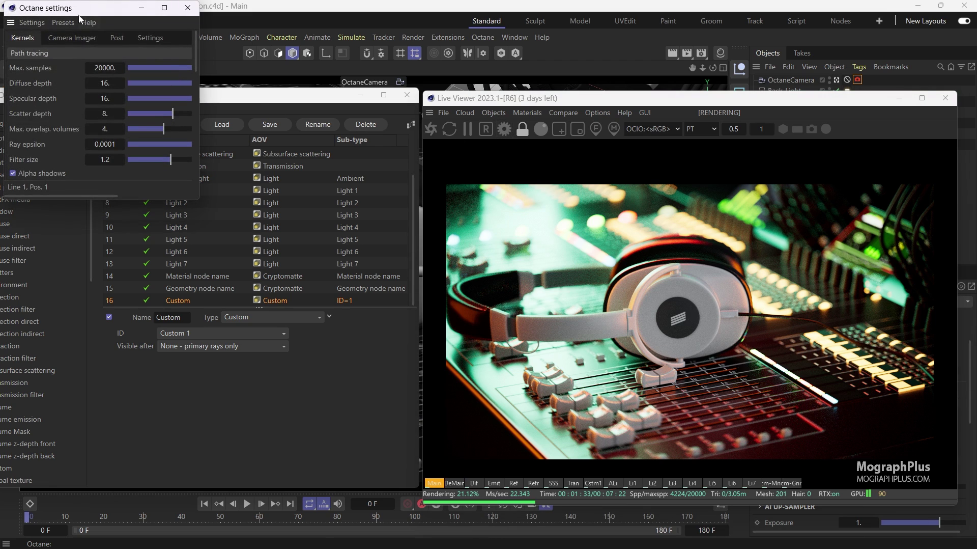
left_click_drag(97, 10, 241, 279)
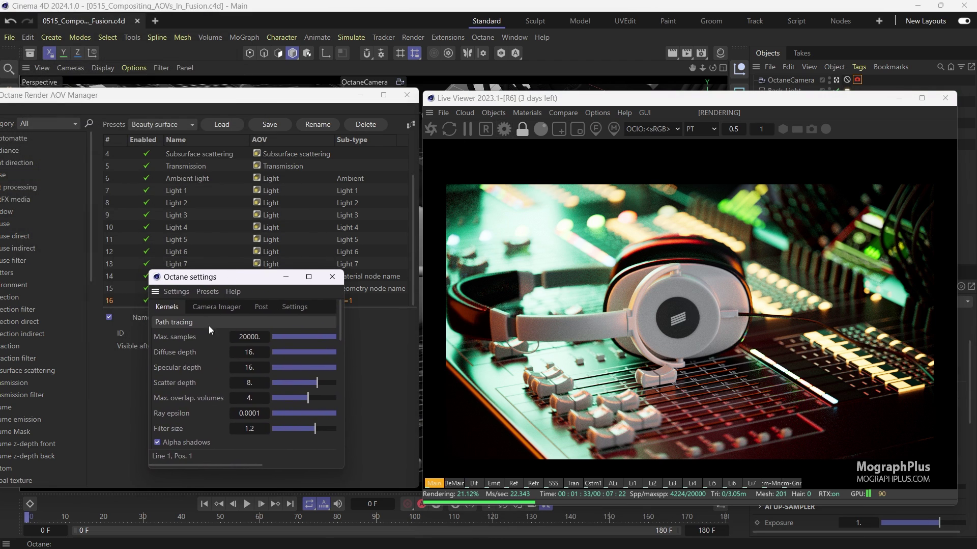
left_click(241, 337)
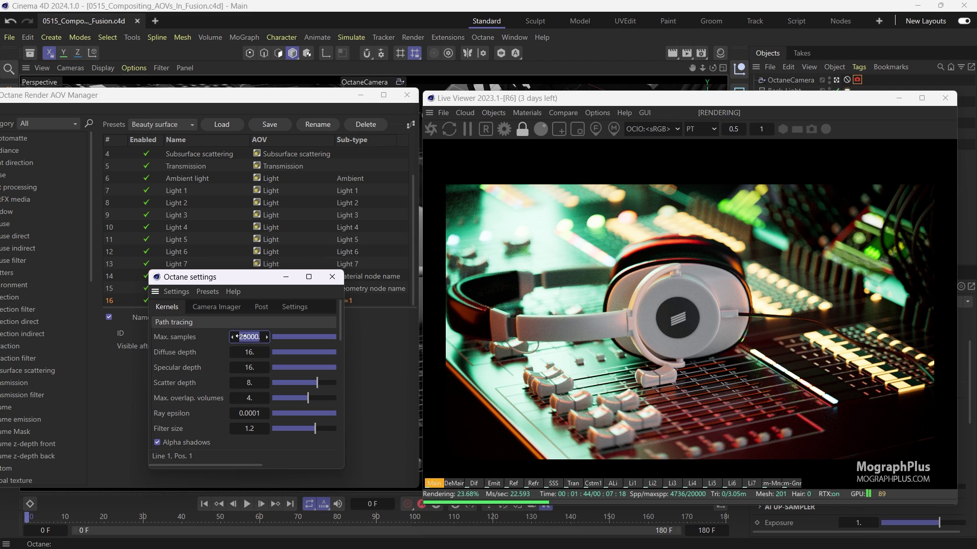
left_click(333, 277)
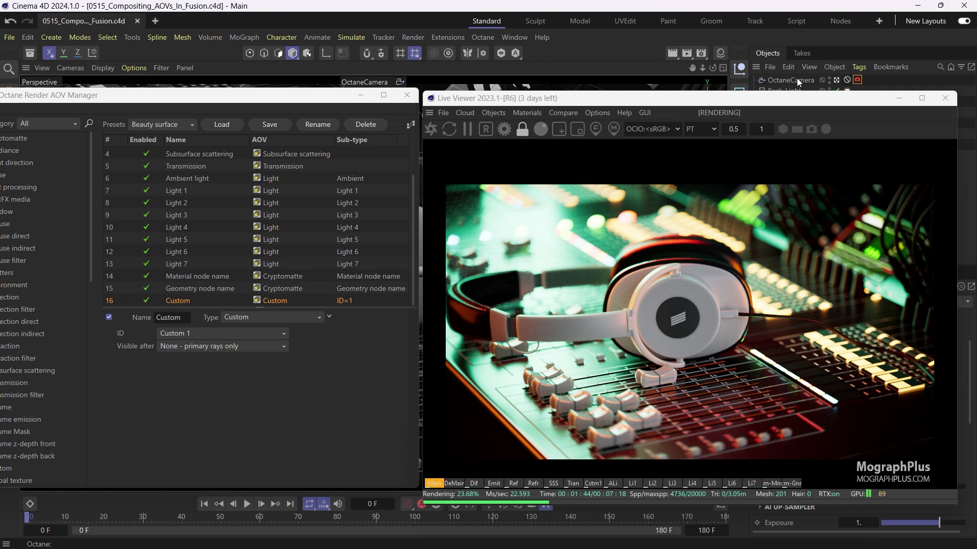
left_click_drag(787, 103, 536, 96)
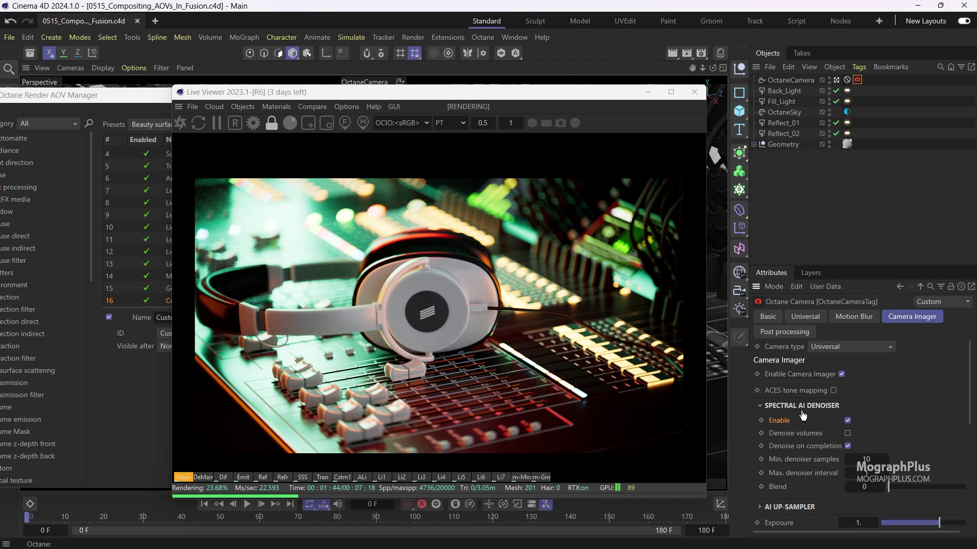
left_click_drag(473, 93, 730, 88)
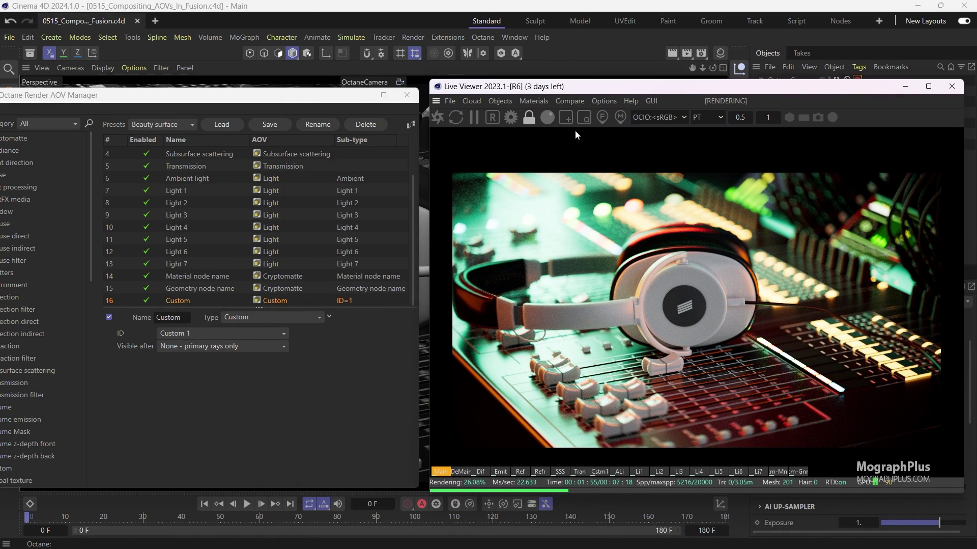
Step: Close the AOV manager and examine the render pass file path in the Octane Renderer's Render AOV group settings
left_click(706, 53)
left_click(408, 96)
left_click_drag(755, 44, 142, 95)
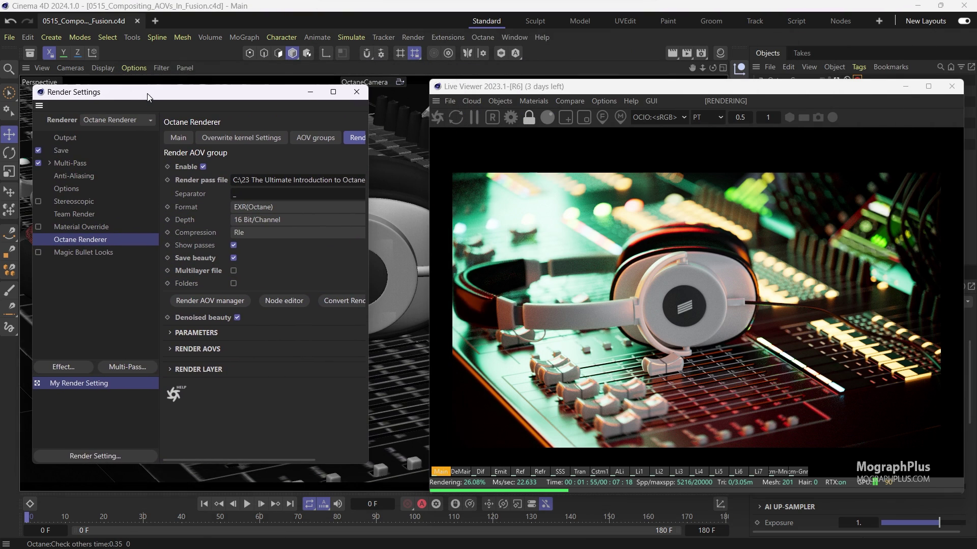
left_click_drag(227, 179, 449, 191)
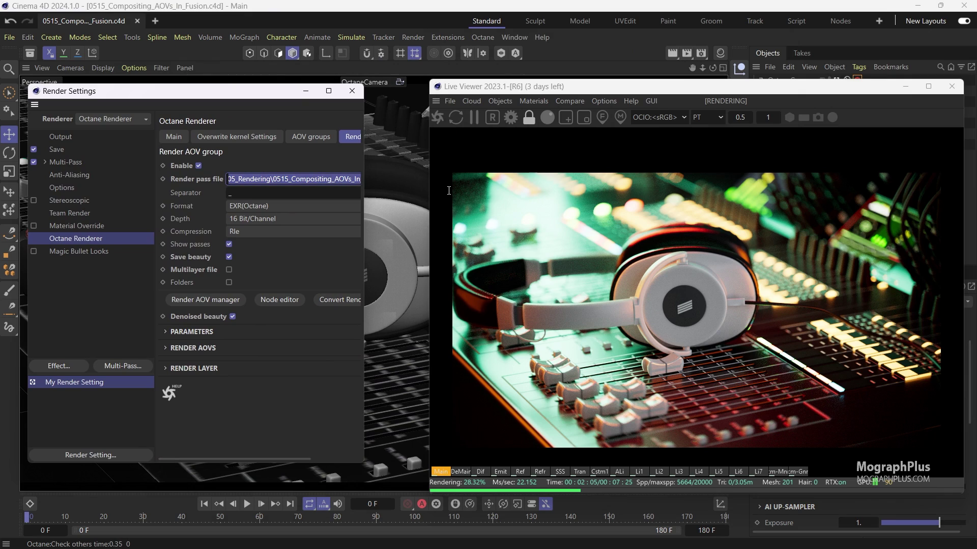
left_click_drag(363, 204, 537, 201)
left_click_drag(480, 179, 534, 177)
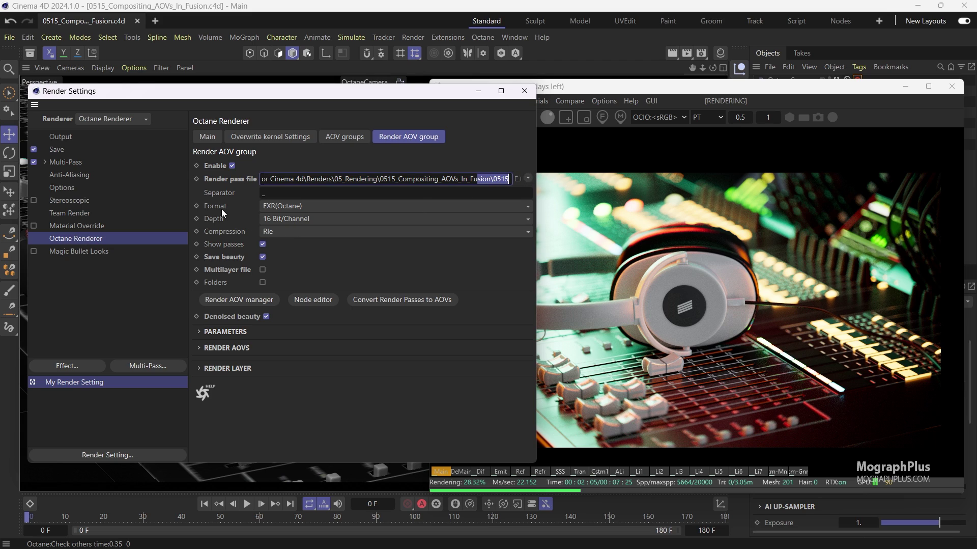
Step: Review the AOV output format choices, the render pass folder and file name, and the Save beauty option
left_click(301, 206)
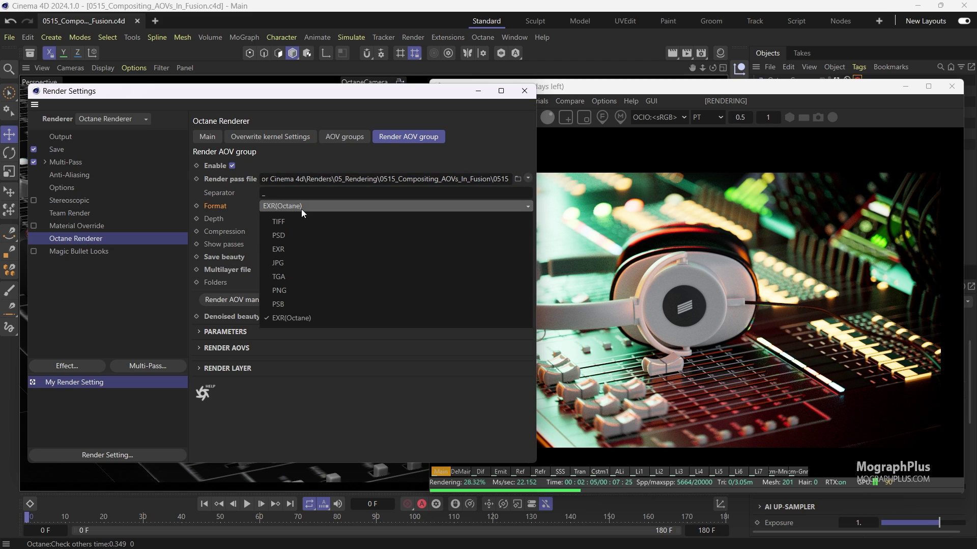
left_click(391, 176)
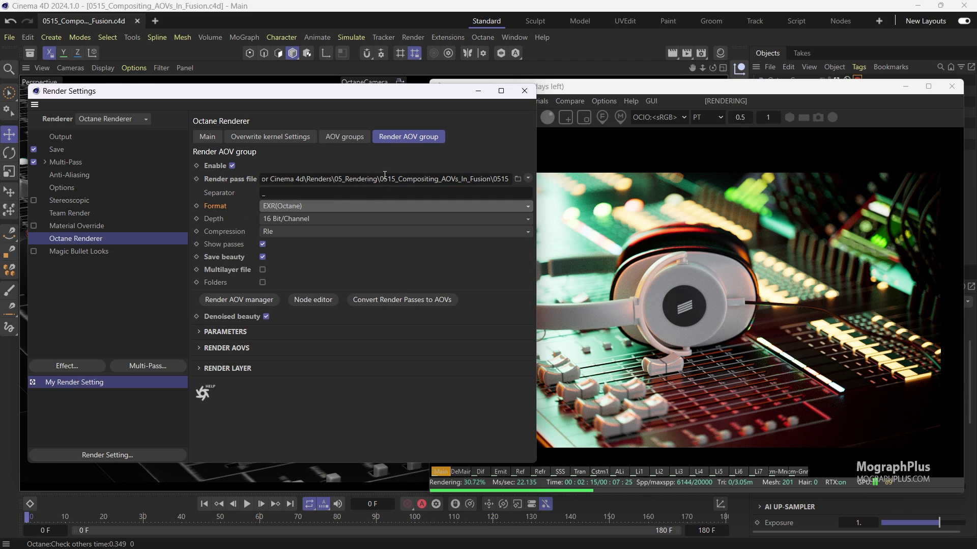
left_click_drag(378, 178, 492, 187)
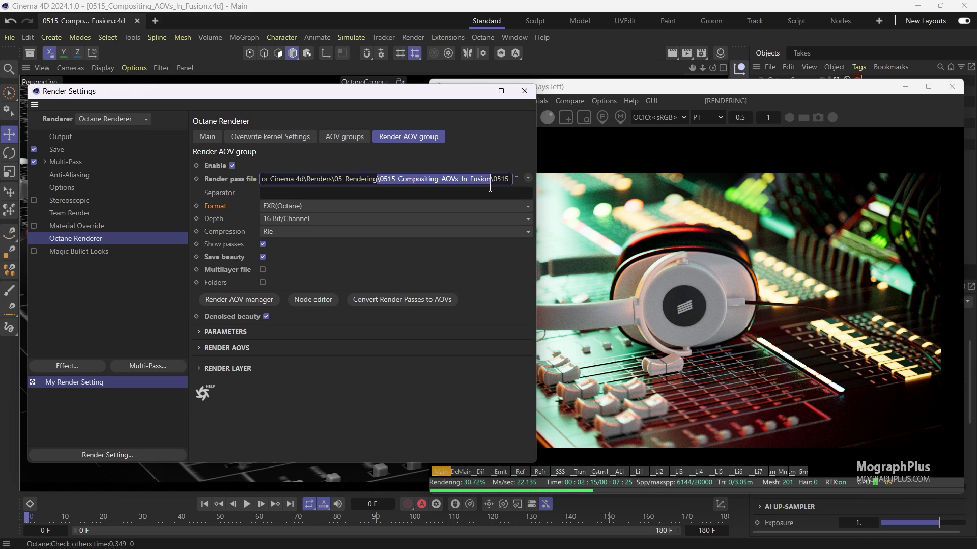
right_click(490, 188)
left_click(502, 225)
left_click(217, 261)
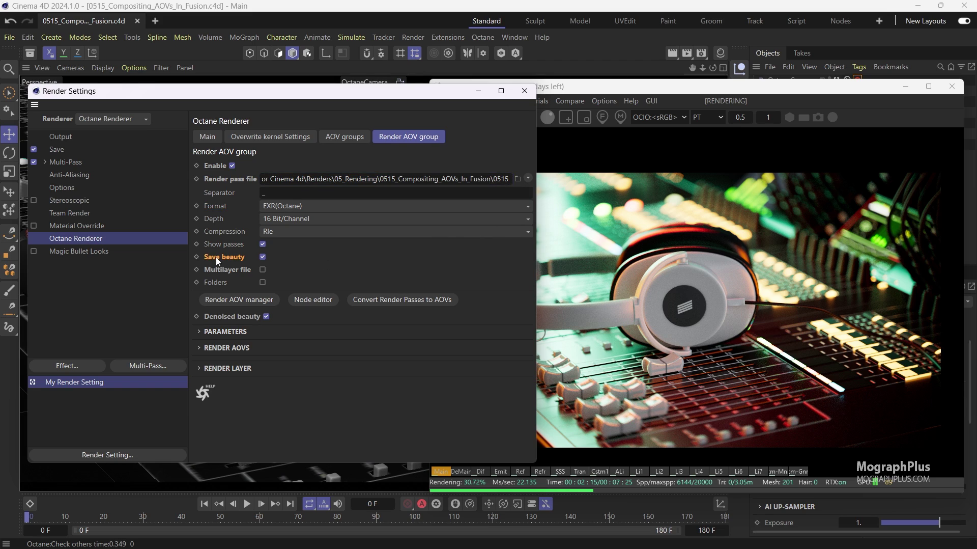
left_click_drag(489, 182, 512, 182)
Step: Fit the render settings window beside the Live Viewer and inspect the saved EXR files in the render pass folder
left_click_drag(445, 93, 418, 95)
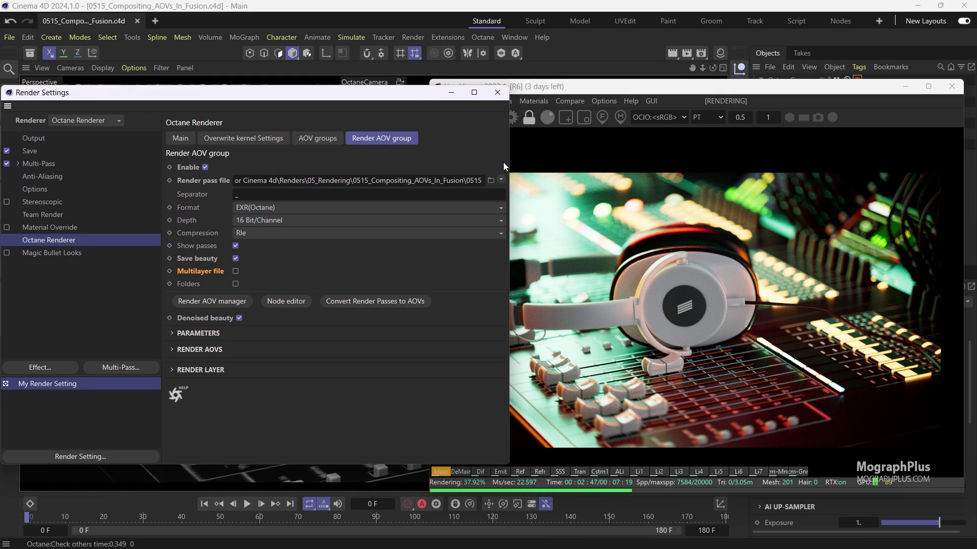
left_click_drag(509, 161, 426, 161)
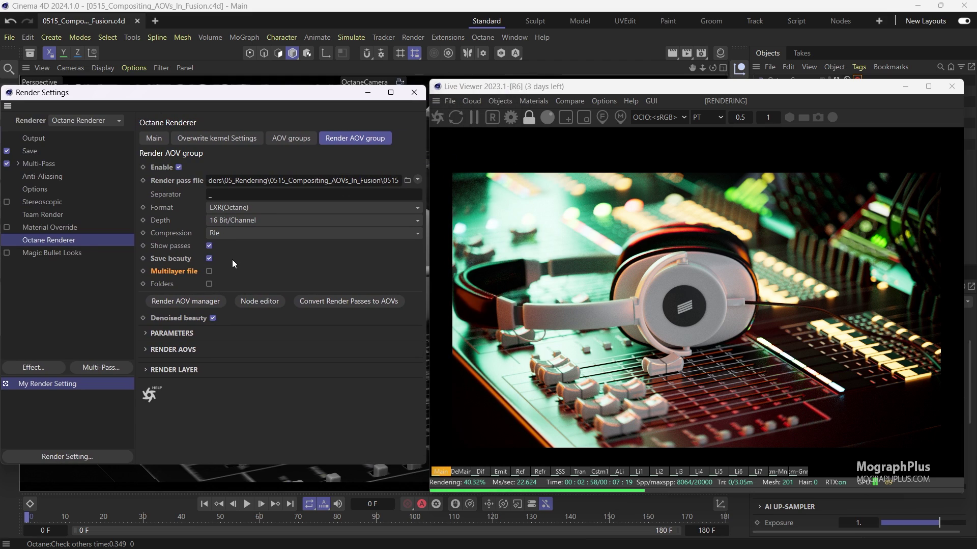
left_click_drag(340, 181, 475, 179)
left_click(407, 181)
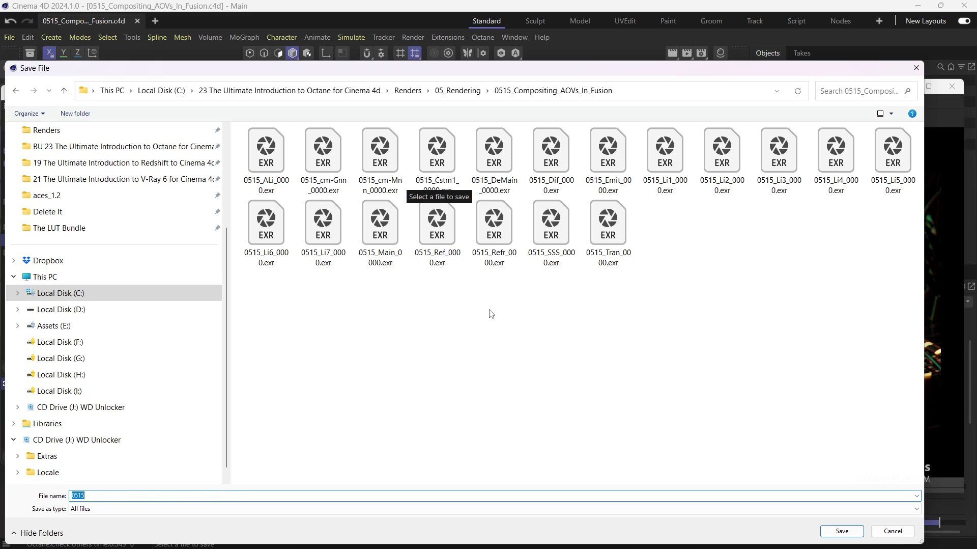
left_click(891, 531)
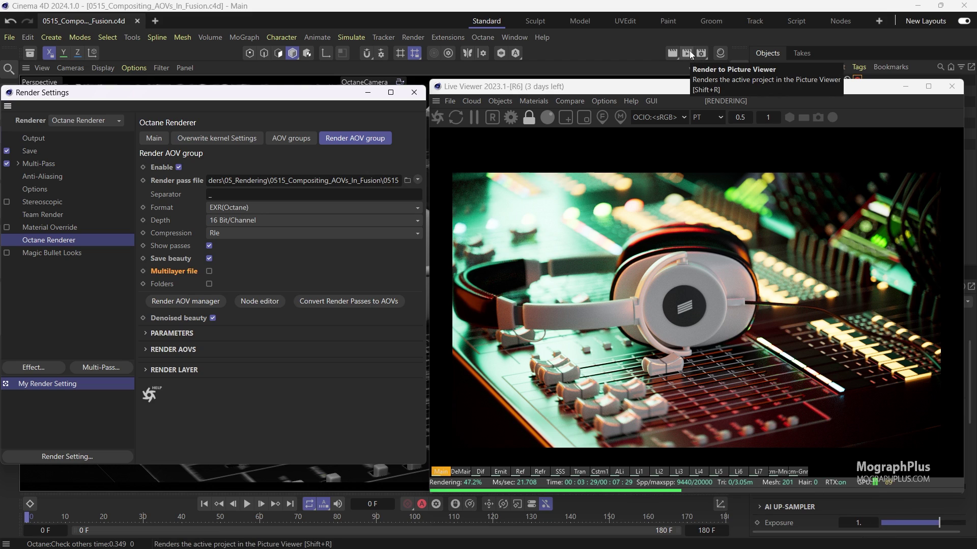
Step: Close the Live Viewer and bring up the 0515_Compositing_AOVs_In_Fusion folder in File Explorer
left_click(949, 89)
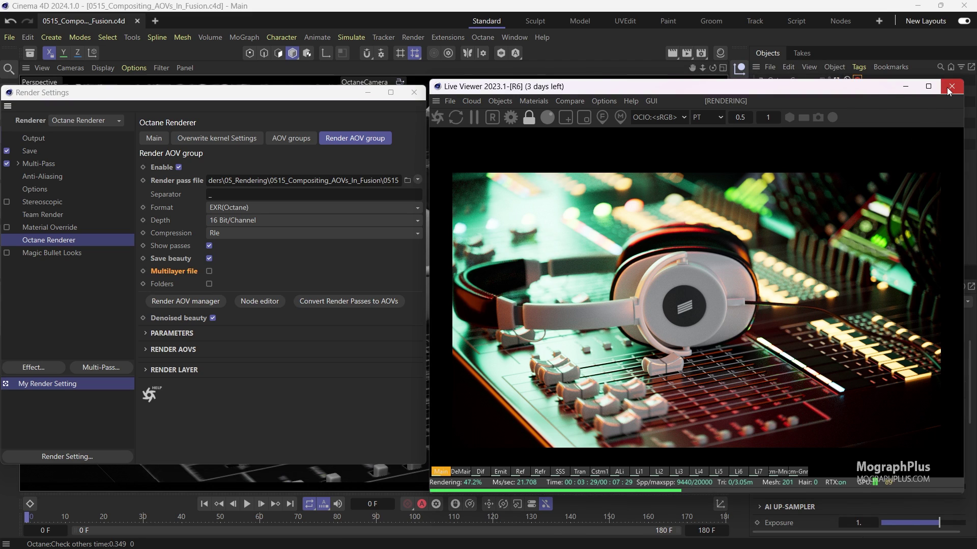
left_click(949, 89)
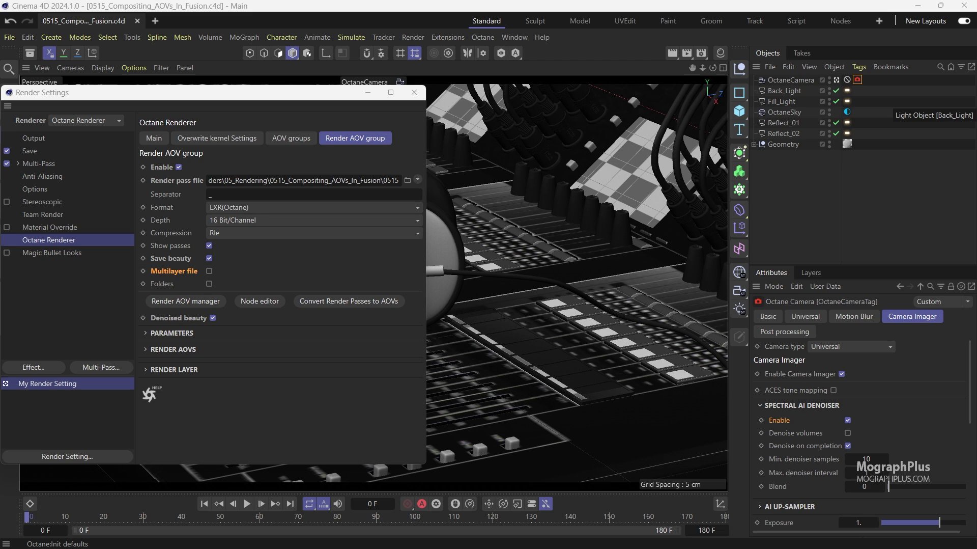
left_click_drag(976, 112, 431, 104)
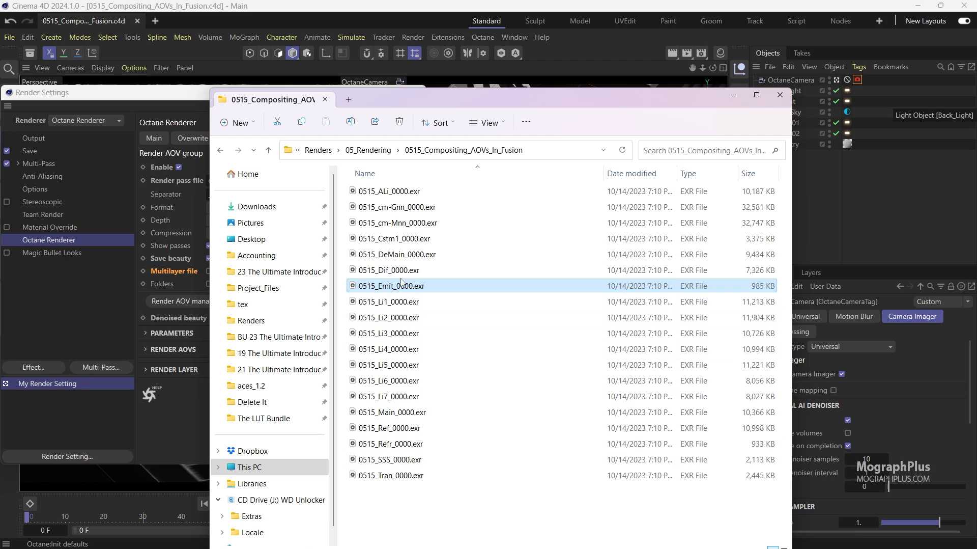
Step: Highlight the Dif, Emit, Ref, Refr, SSS and Tran EXR files in the render folder
left_click(402, 270)
left_click(403, 286, "ctrl")
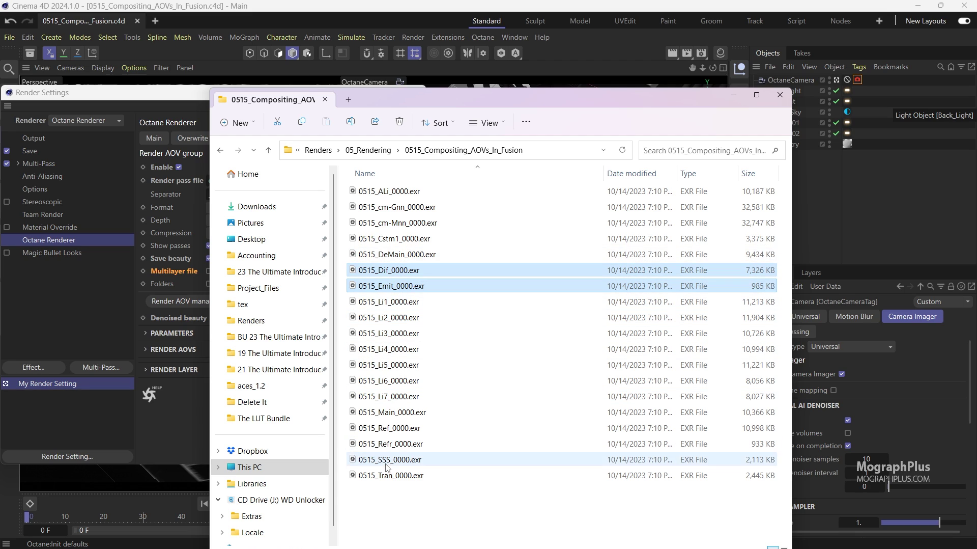
left_click(389, 429, "ctrl")
left_click(392, 445, "ctrl")
left_click(390, 459, "ctrl")
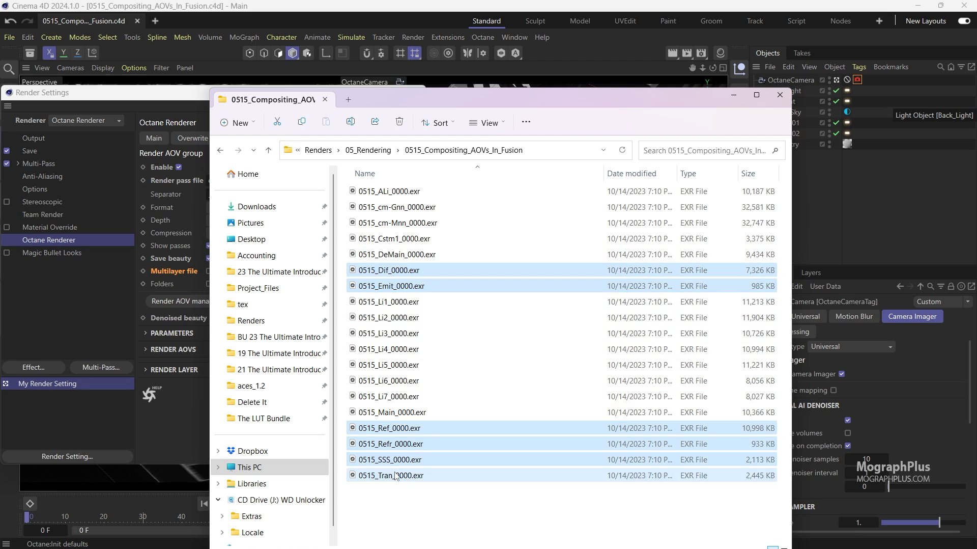
left_click(391, 475, "ctrl")
Step: Highlight the light pass EXR files Li1 through Li7 together with the ambient light file ALi
left_click(412, 303)
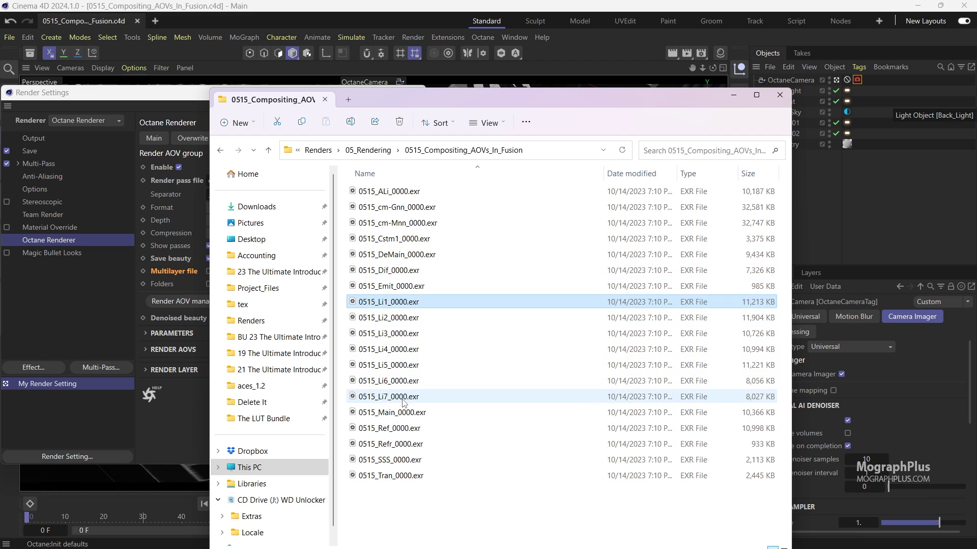
left_click(391, 396, "shift")
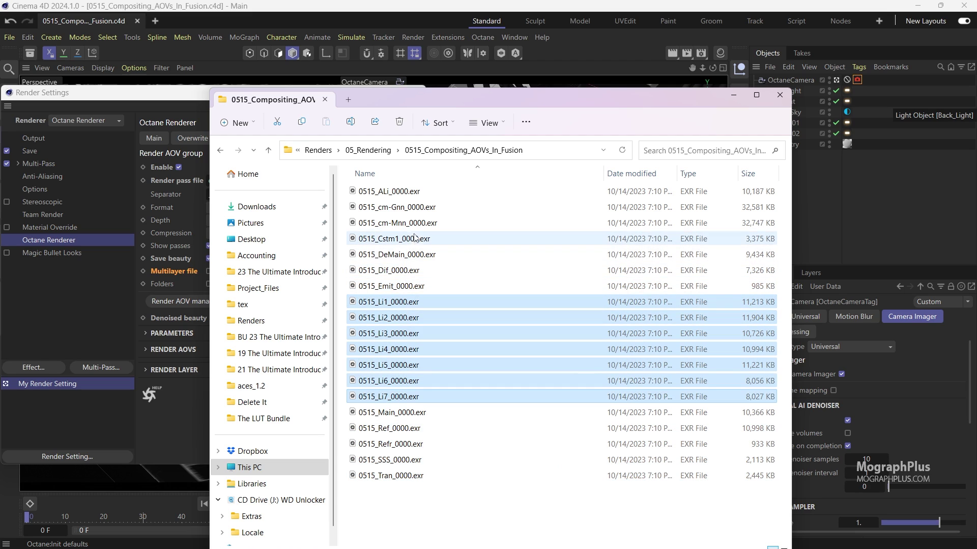
left_click(403, 193, "ctrl")
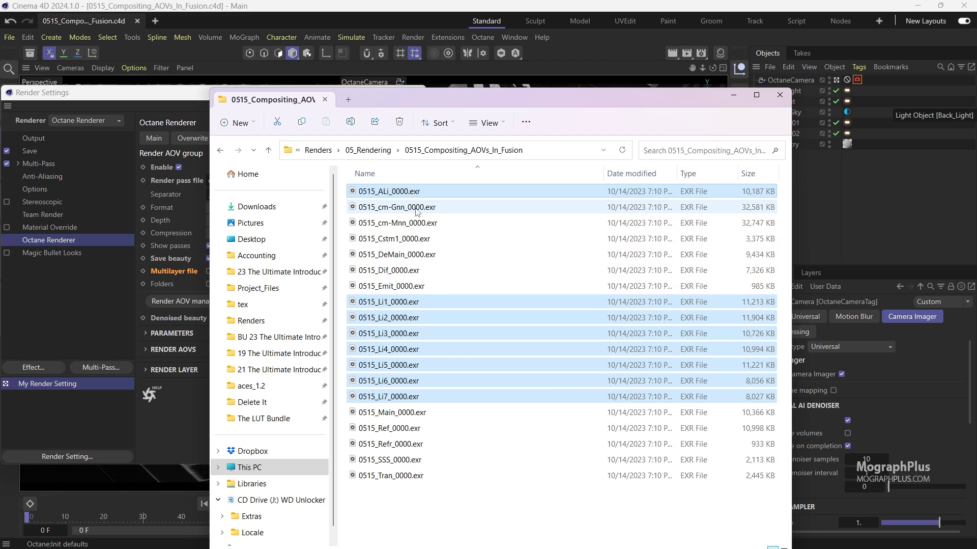
Step: Point out the Main, DeMain and cm-Mnn EXR files one after another in the render folder
left_click(422, 412)
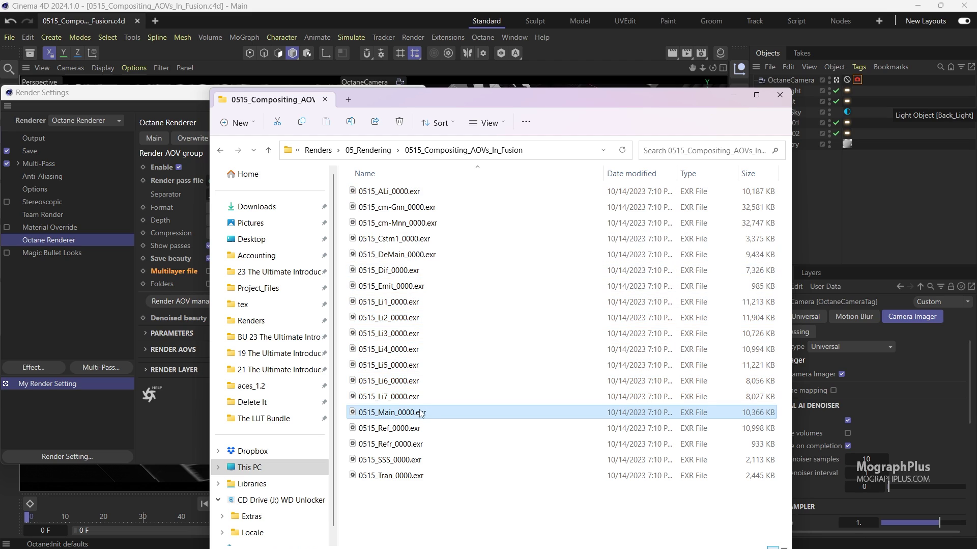
left_click(408, 254)
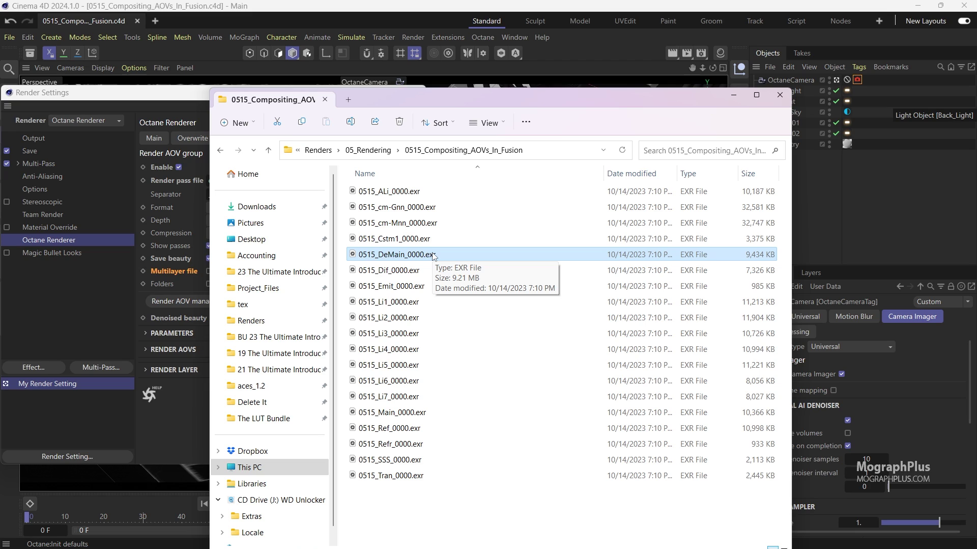
left_click(426, 223)
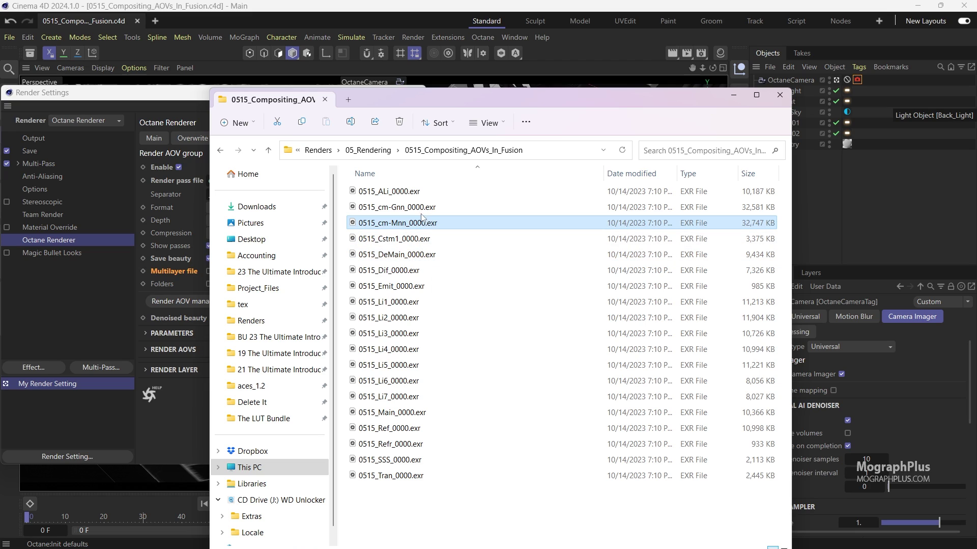
Step: Point out the Cstm1 EXR file in the render folder and close the Render Settings window in Cinema 4D
left_click(416, 239)
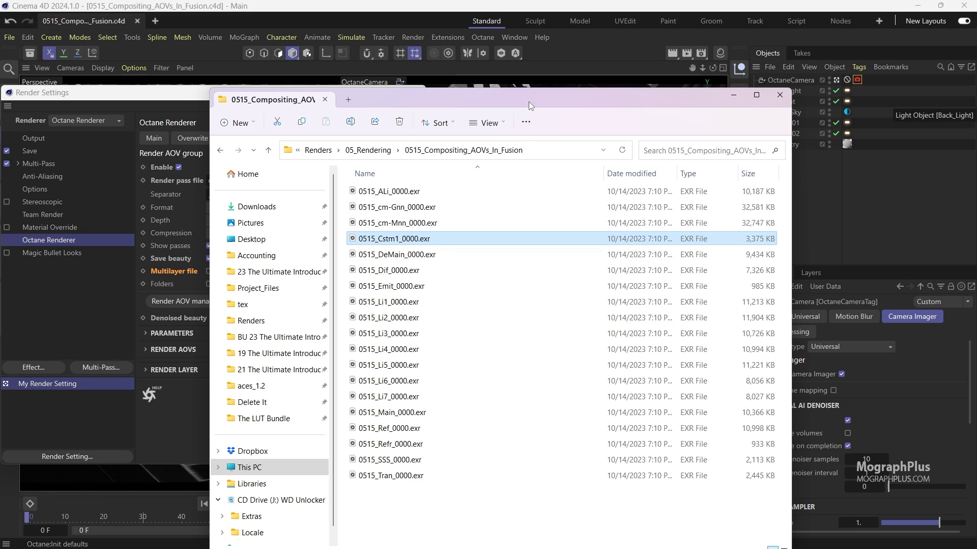
key("alt+Tab")
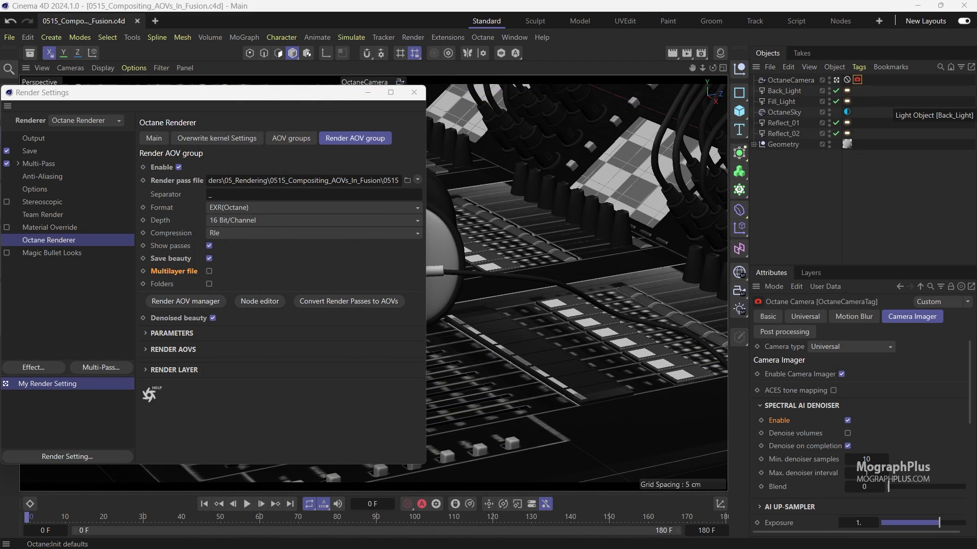
left_click(414, 92)
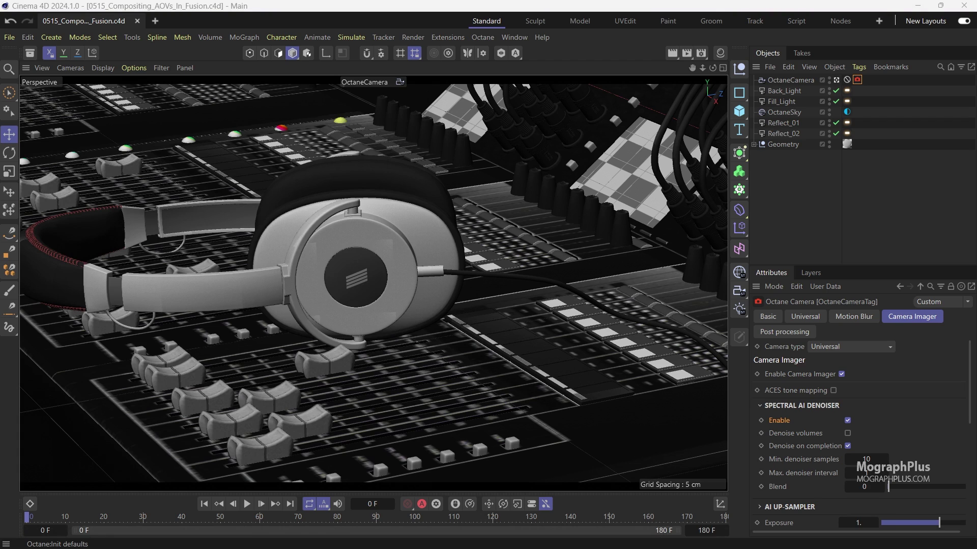
Step: Switch to the browser and show the Psyop Cryptomatte GitHub page and the YouTube video "Compositing V-Ray renders using FUSION | a Beginner's Guide"
key("alt+Tab")
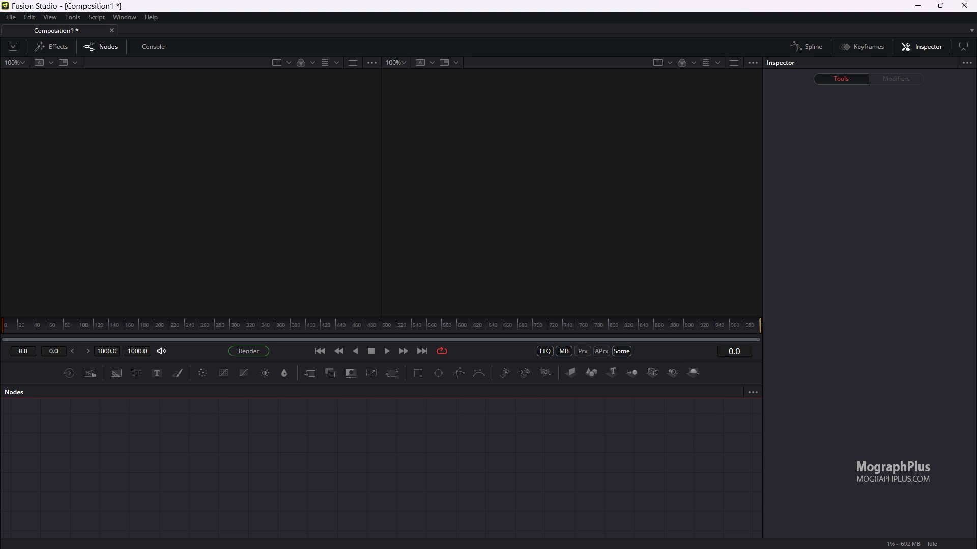
key("alt+Tab")
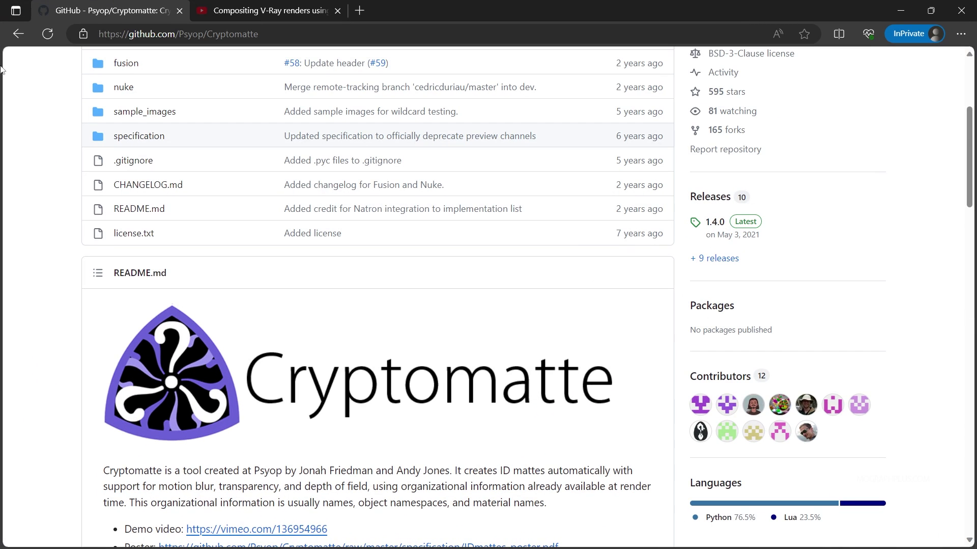
left_click(232, 4)
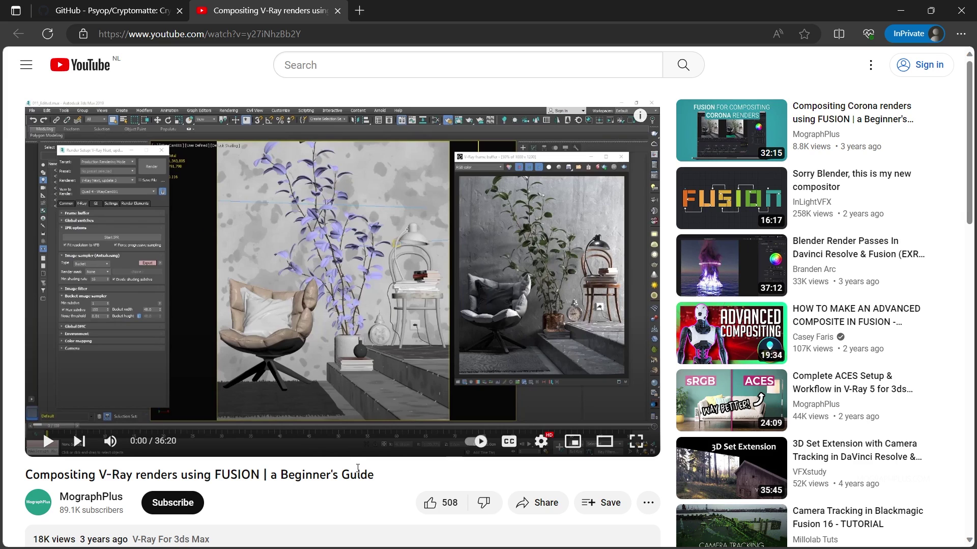
triple_click(294, 473)
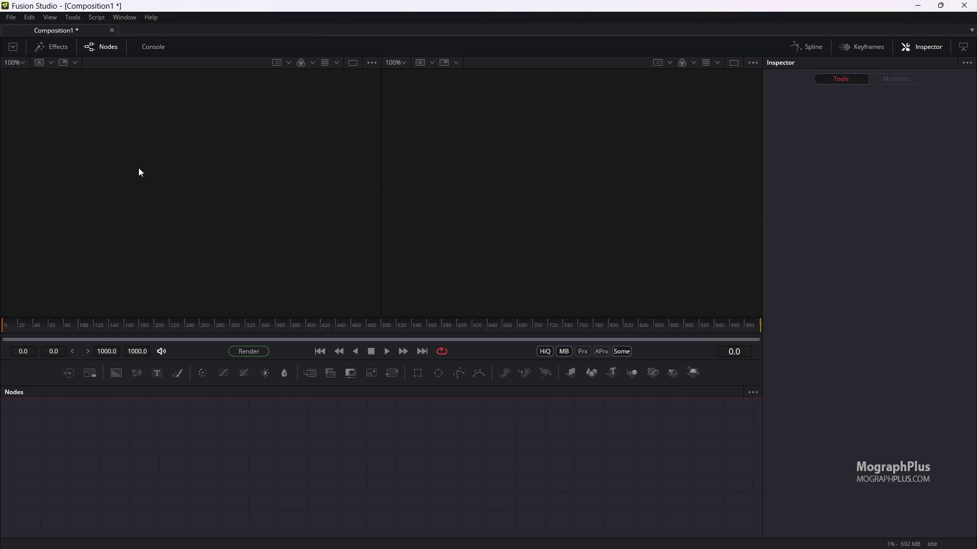
Step: In Fusion Studio, set the composition's color depth to 16 bit float per channel (64 bit) in the Frame Format preferences and save
left_click(11, 17)
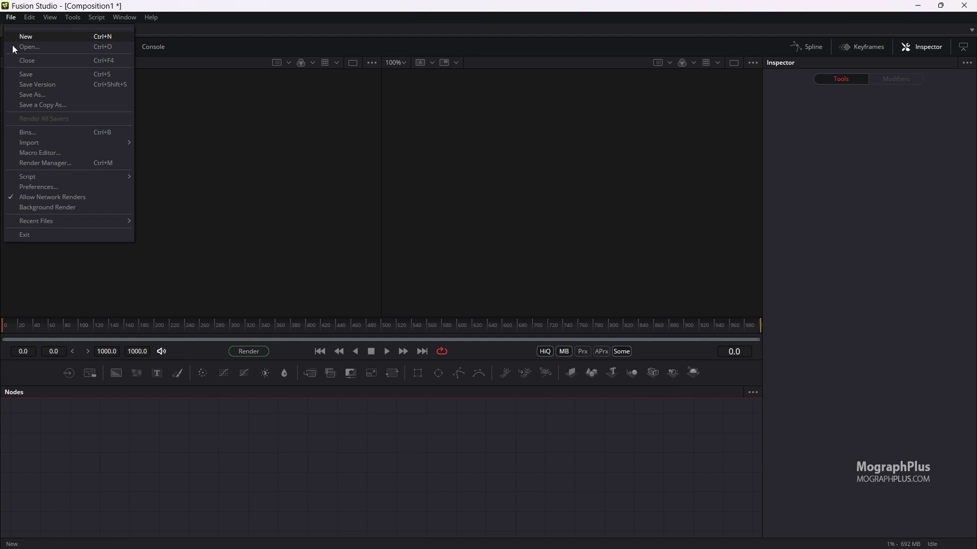
mouse_move(75, 224)
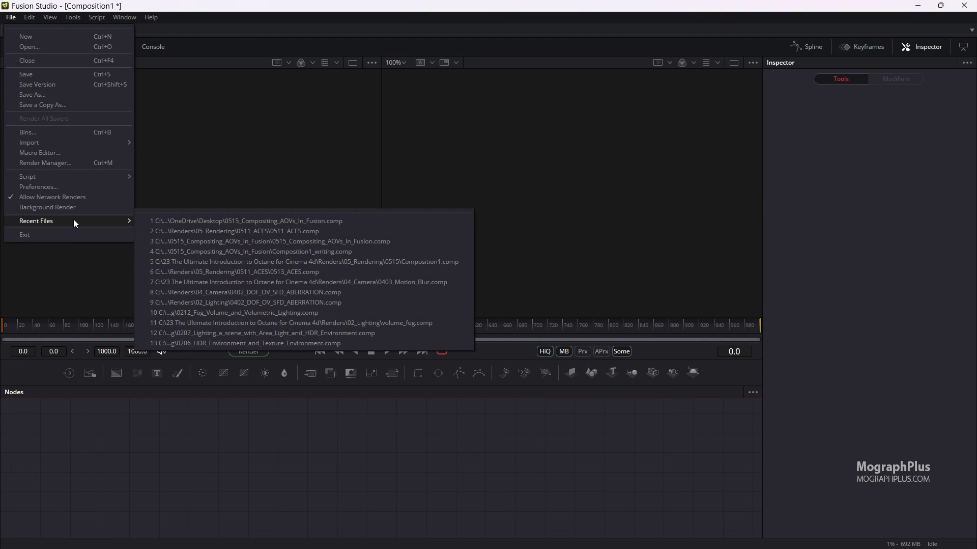
left_click(80, 188)
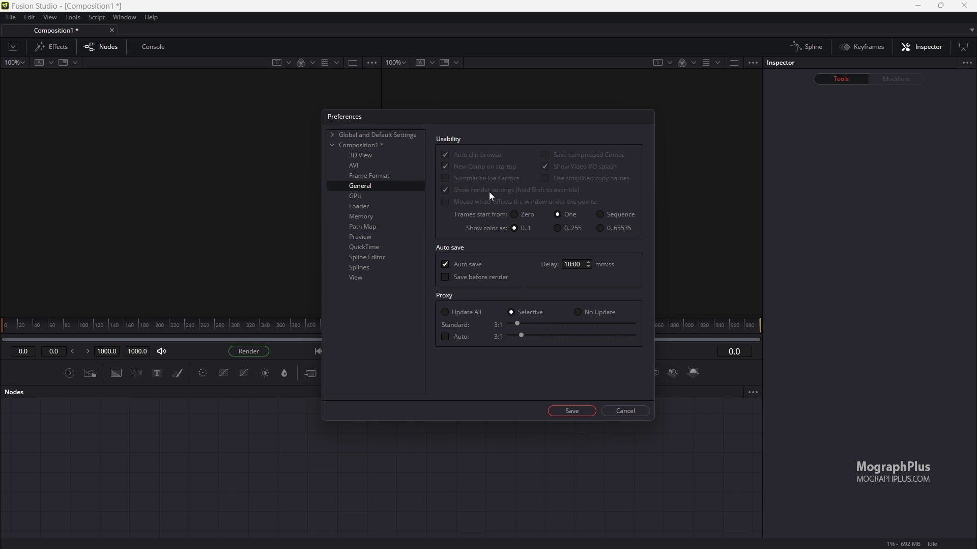
left_click_drag(497, 124, 406, 155)
left_click(285, 217)
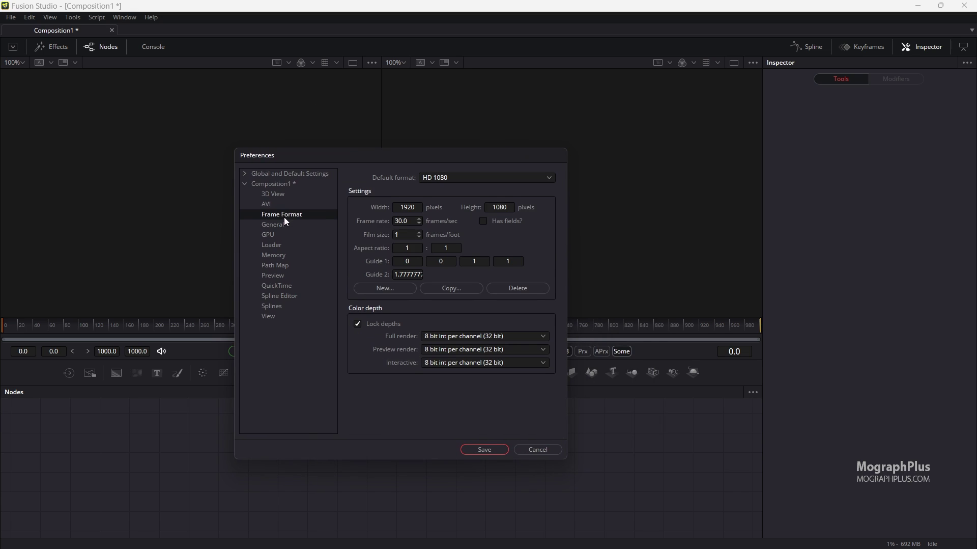
left_click(519, 337)
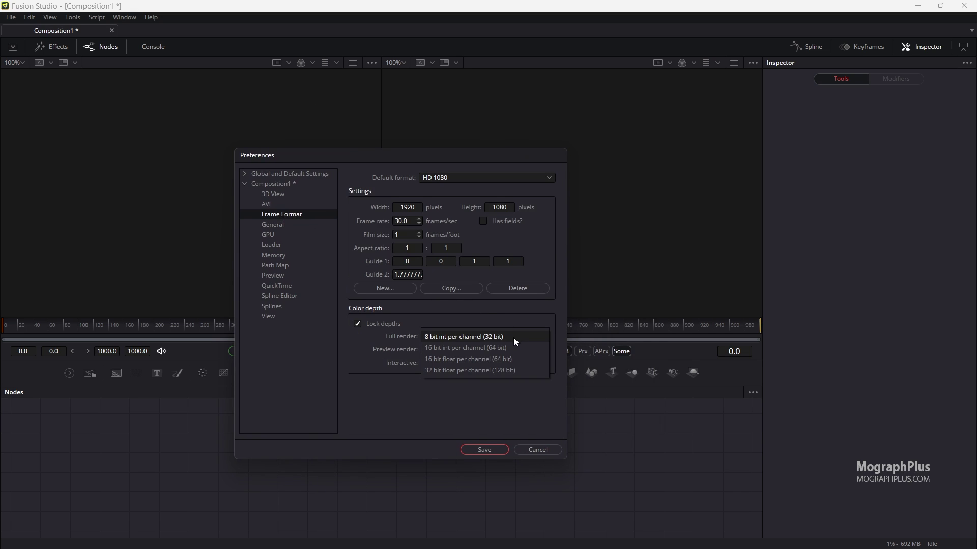
left_click(496, 364)
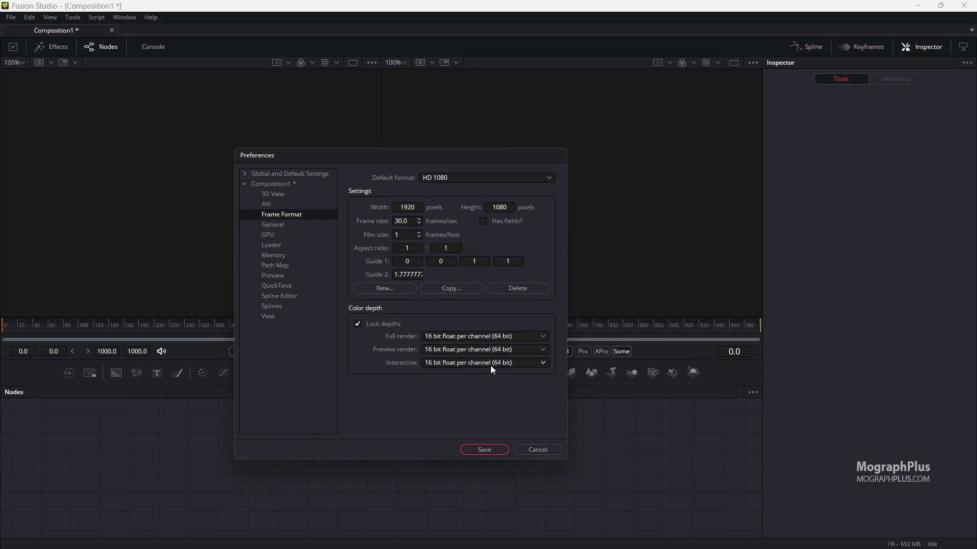
left_click(484, 449)
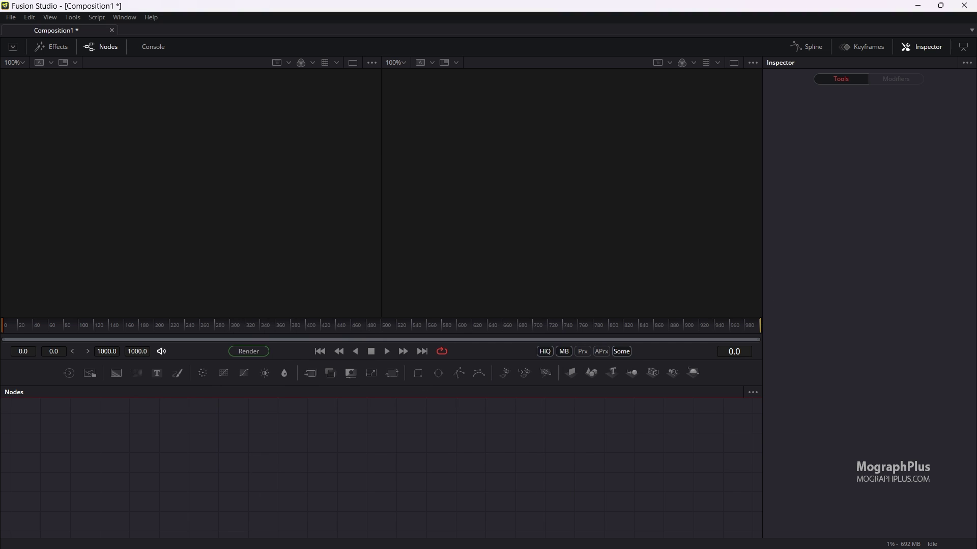
Step: Bring the Ref, Refr, SSS, Tran, Dif and Emit EXR files together from the render folder into Fusion's node graph
left_click_drag(976, 195, 534, 84)
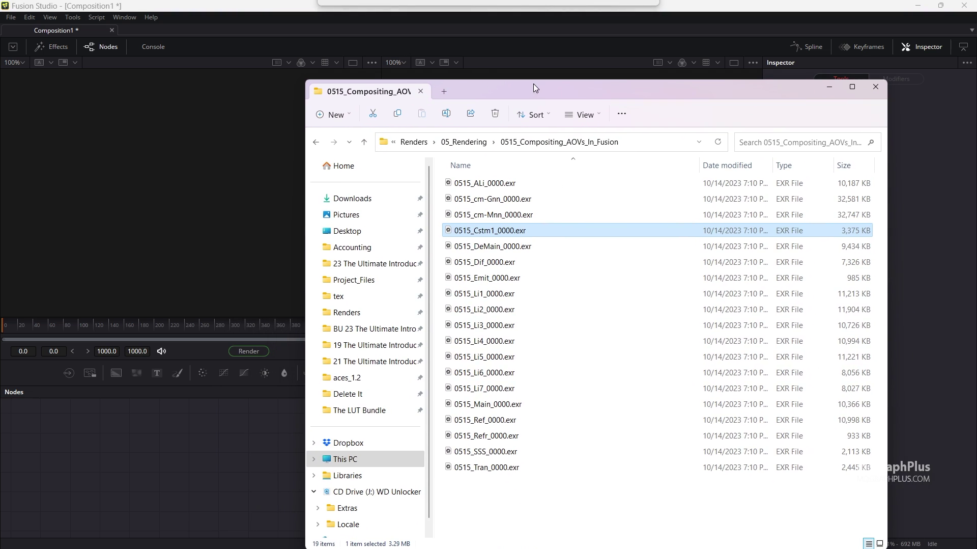
left_click(509, 420)
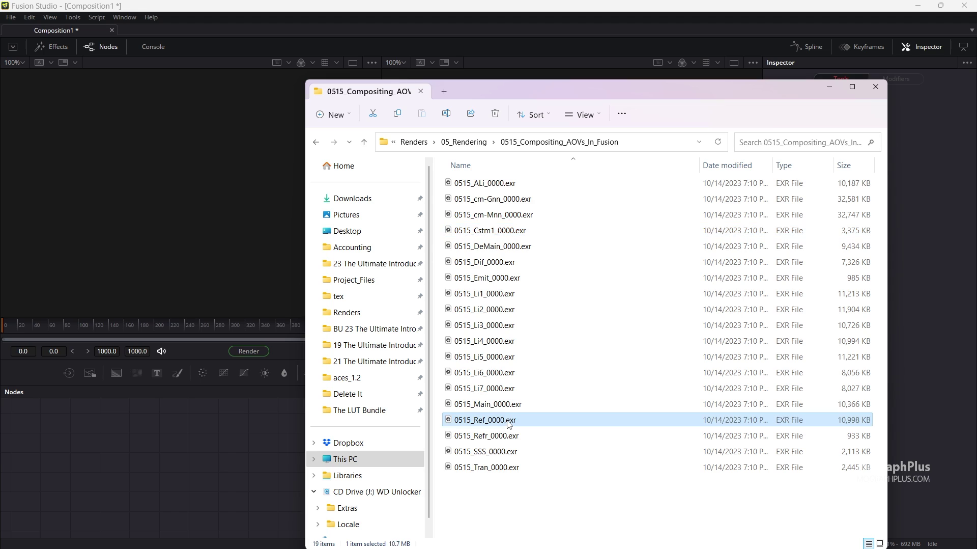
left_click(504, 438, "ctrl")
left_click(502, 451, "ctrl")
left_click(500, 467, "ctrl")
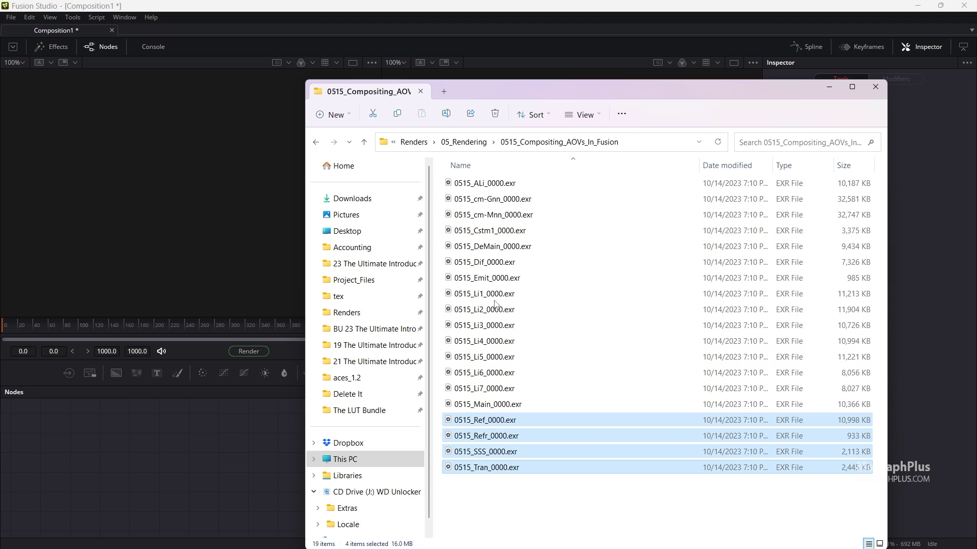
left_click(497, 262, "ctrl")
left_click(496, 278, "ctrl")
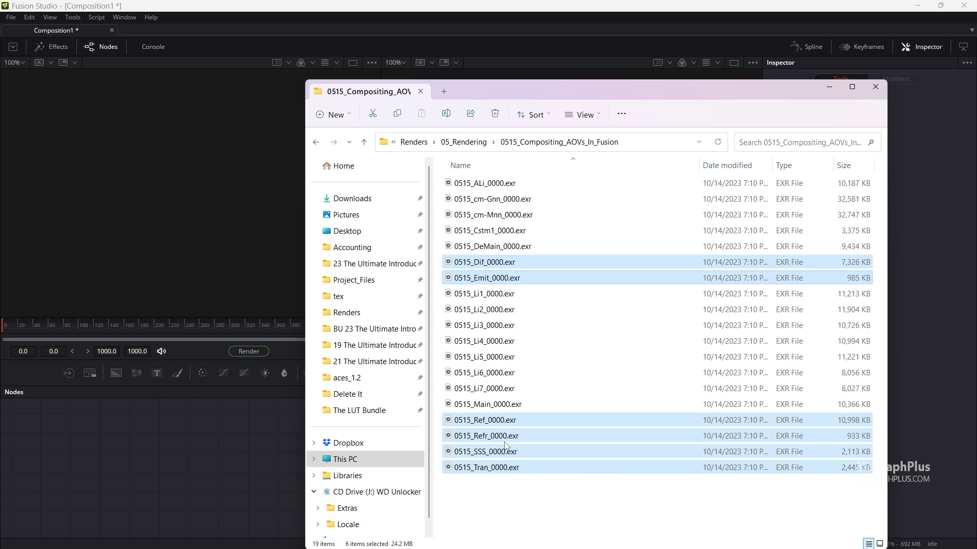
left_click_drag(474, 428, 179, 471)
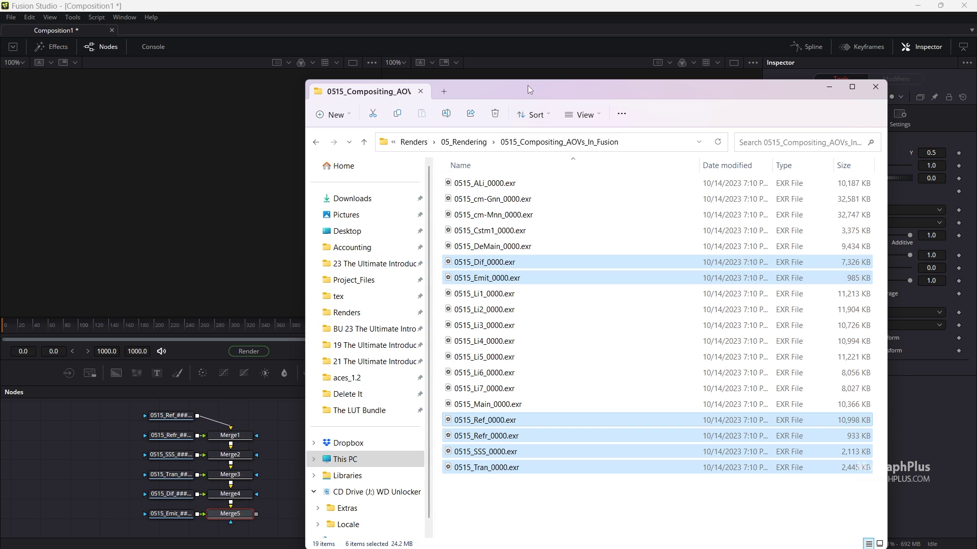
Step: Add 0515_Main_0000.exr as a separate loader beside the merged passes and move the File Explorer window out of the way
left_click_drag(530, 91, 587, 96)
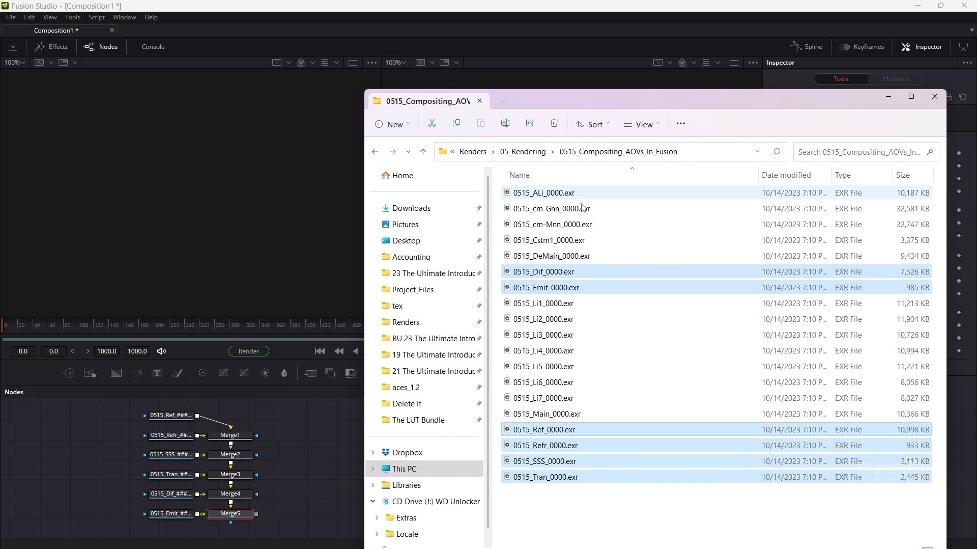
left_click_drag(541, 415, 91, 461)
left_click_drag(688, 105, 976, 143)
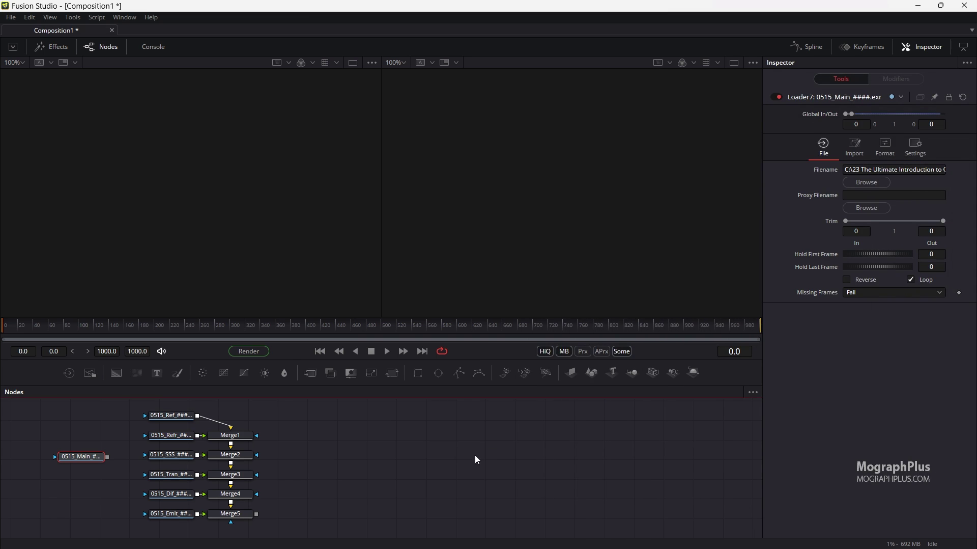
left_click_drag(475, 457, 621, 450)
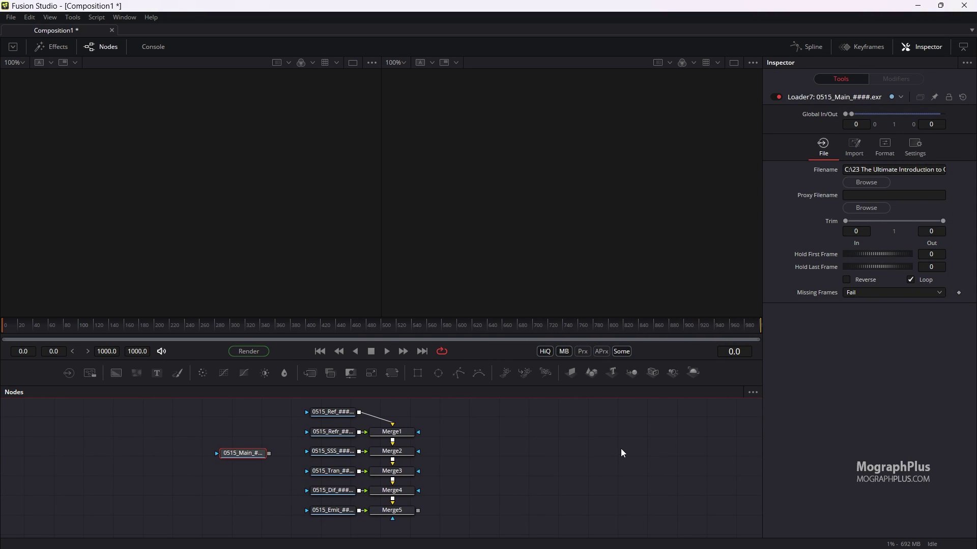
left_click_drag(561, 448, 548, 448)
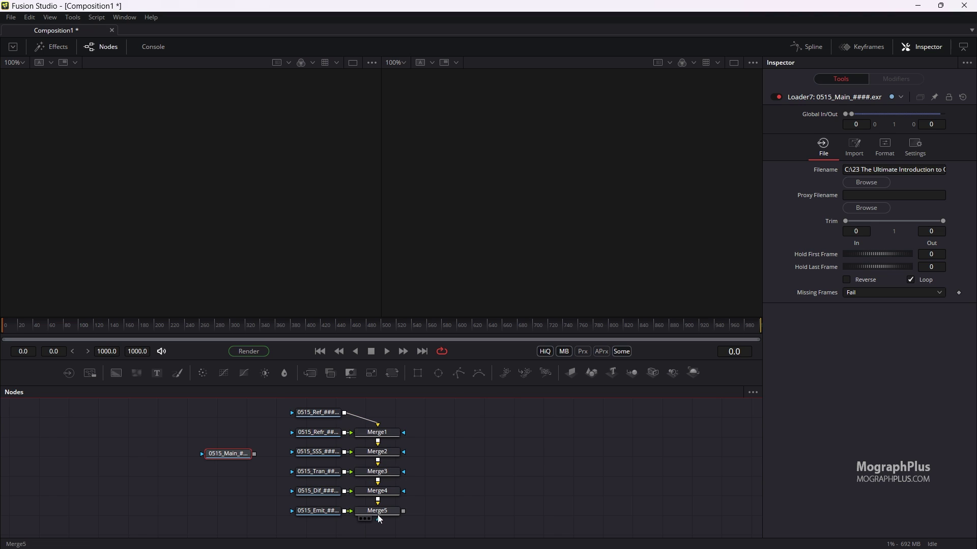
Step: Highlight the Merge1 to Merge5 nodes and display the Main loader in the LeftView viewer, fitted to its size
left_click_drag(419, 425, 361, 538)
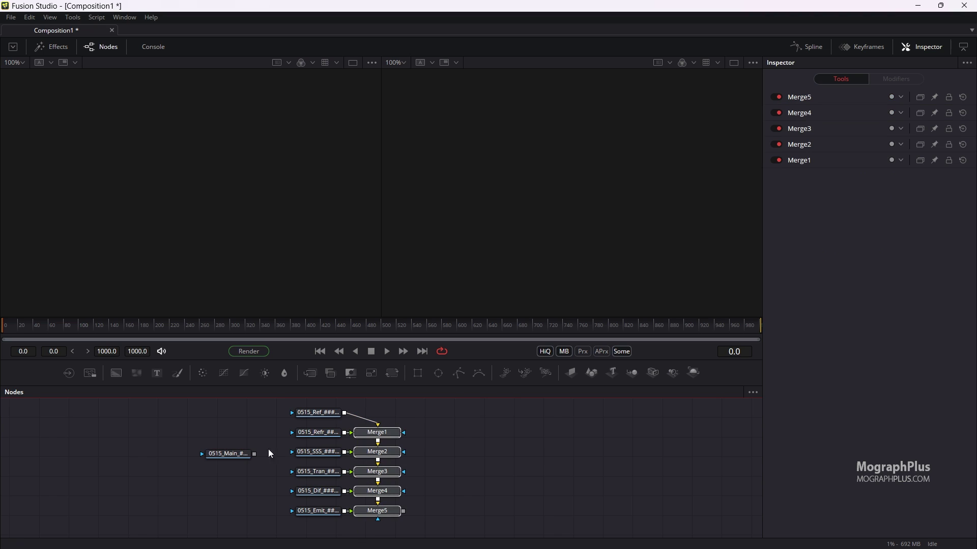
left_click_drag(228, 453, 203, 265)
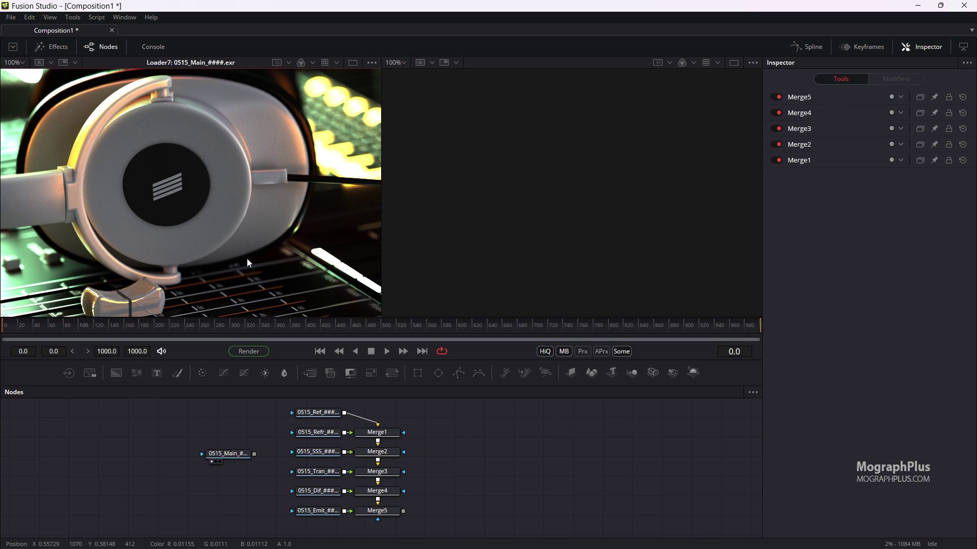
key("ctrl+f")
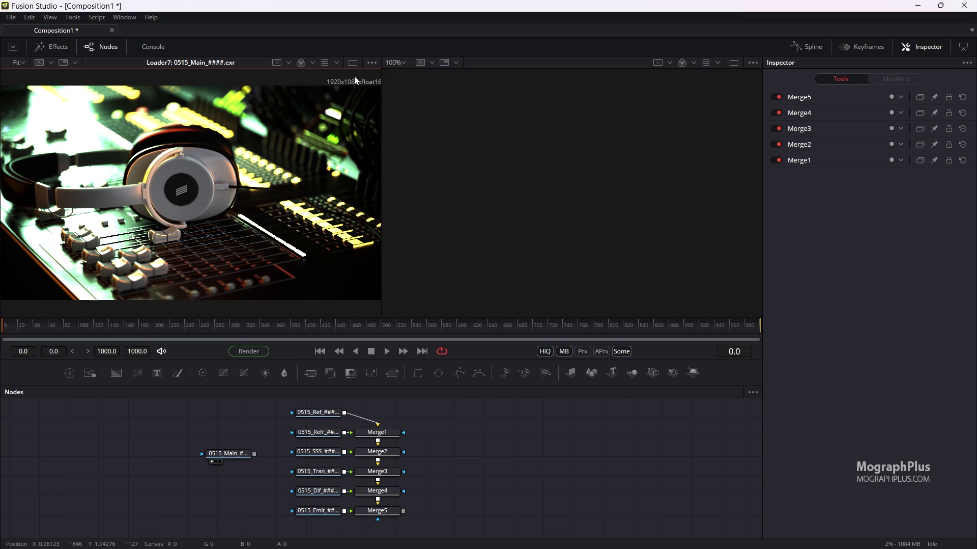
Step: Assign the OCIO ColorSpace ViewLUT to the viewer showing the Main render and open its LUT editor
left_click(313, 62)
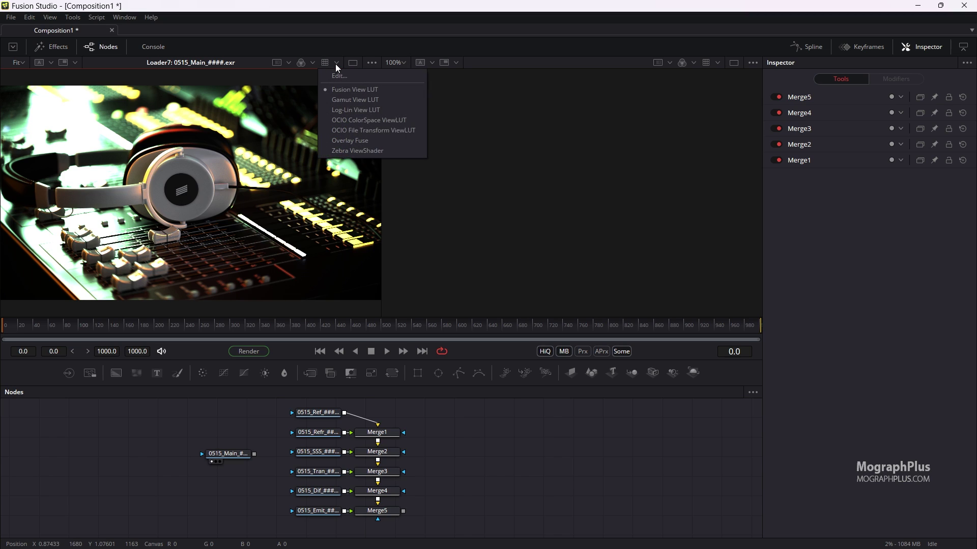
left_click(304, 49)
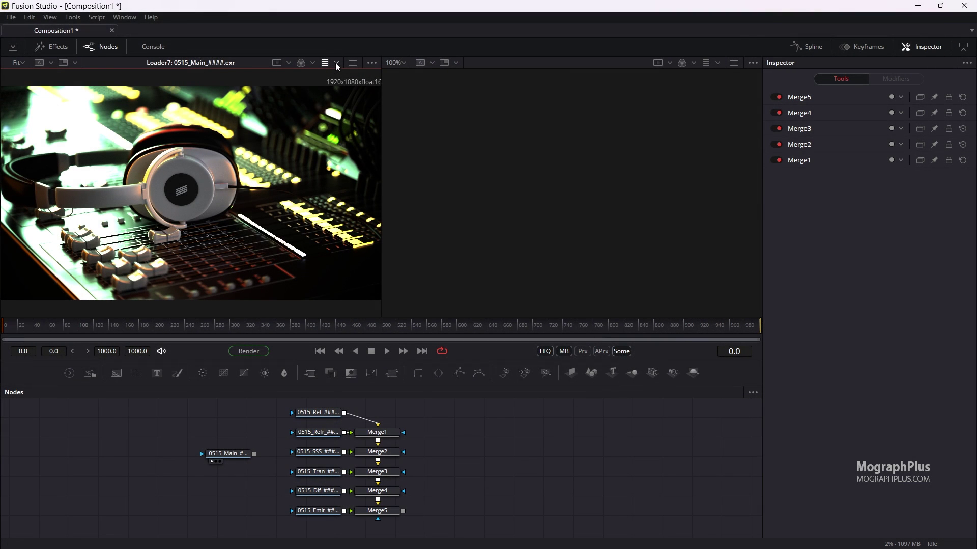
left_click(337, 63)
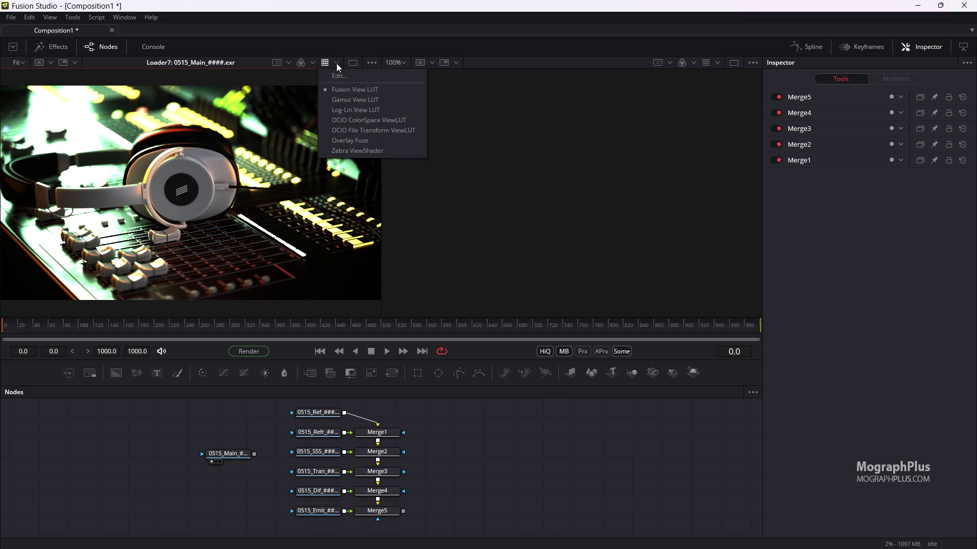
left_click(410, 122)
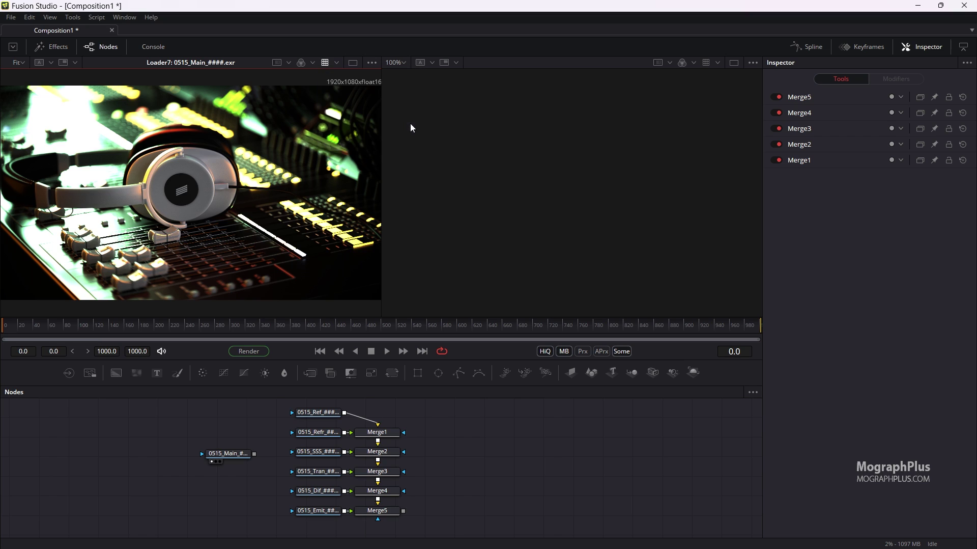
left_click(340, 63)
left_click(348, 79)
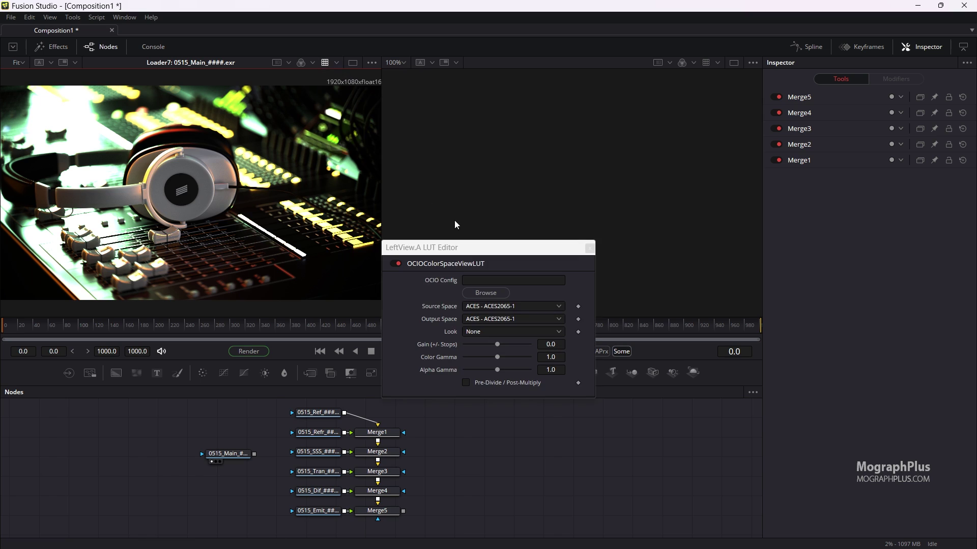
Step: Load the OCIO config file from the aces_1.2 folder into the view LUT
left_click(485, 292)
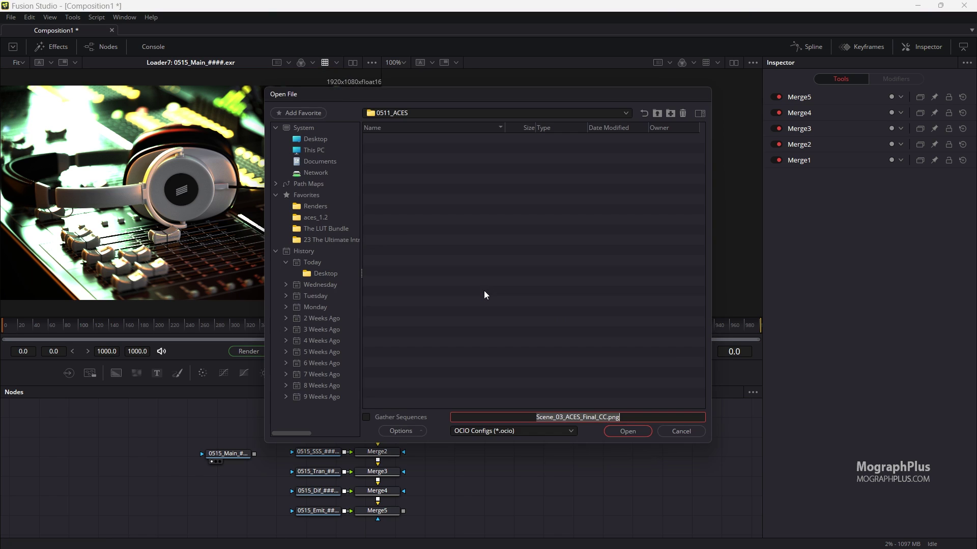
left_click(317, 218)
double_click(392, 172)
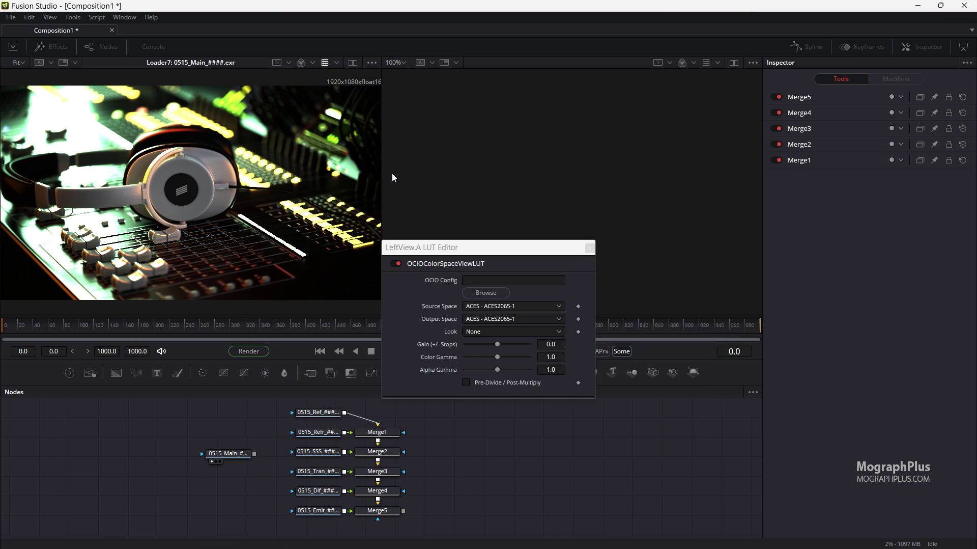
Step: Set the LeftView LUT's output space to Output - sRGB and close its LUT editor
left_click(533, 319)
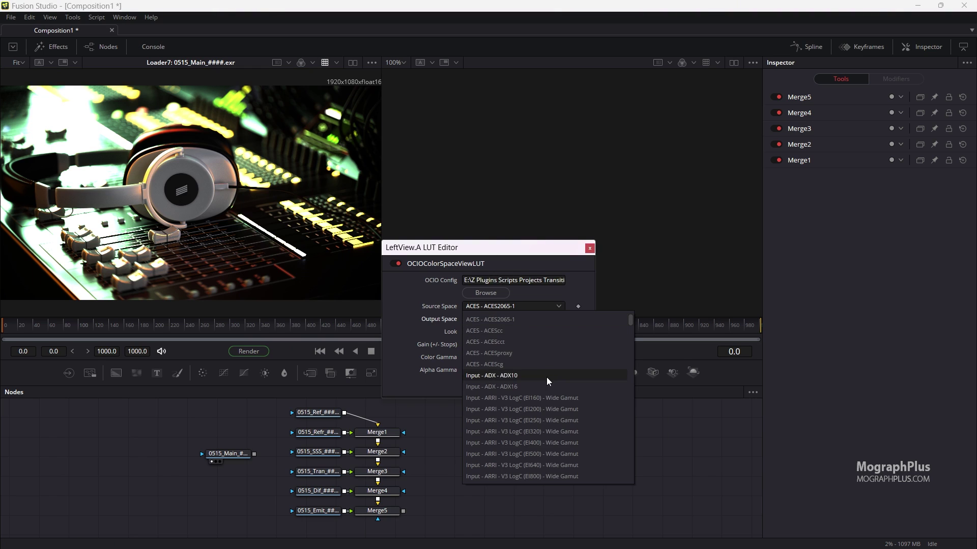
scroll(548, 378, "down", 3)
scroll(548, 381, "down", 15)
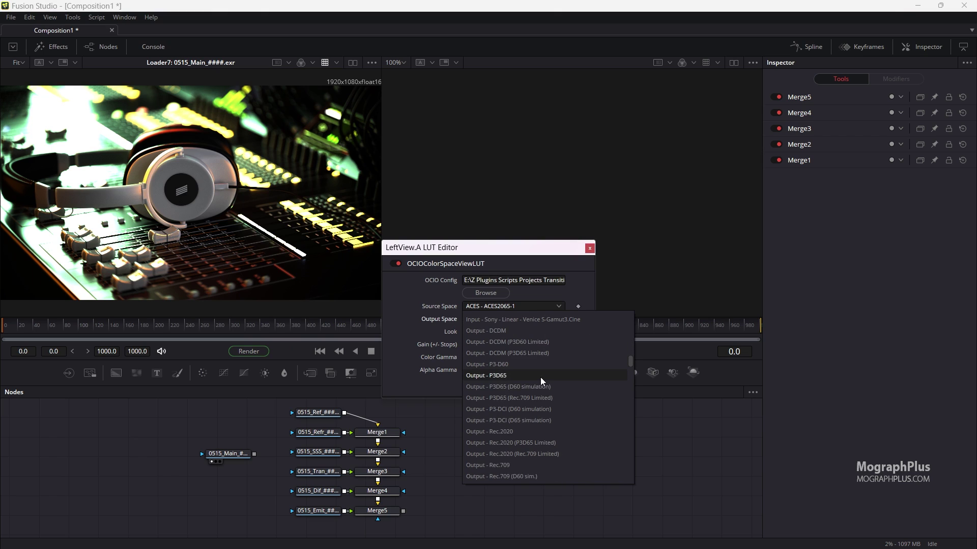
scroll(537, 402, "down", 2)
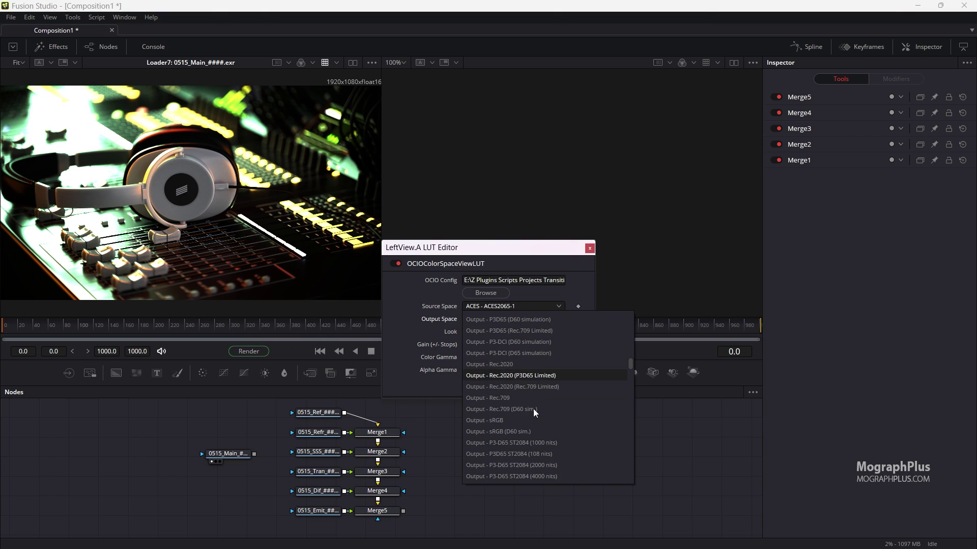
scroll(534, 409, "down", 1)
left_click(523, 386)
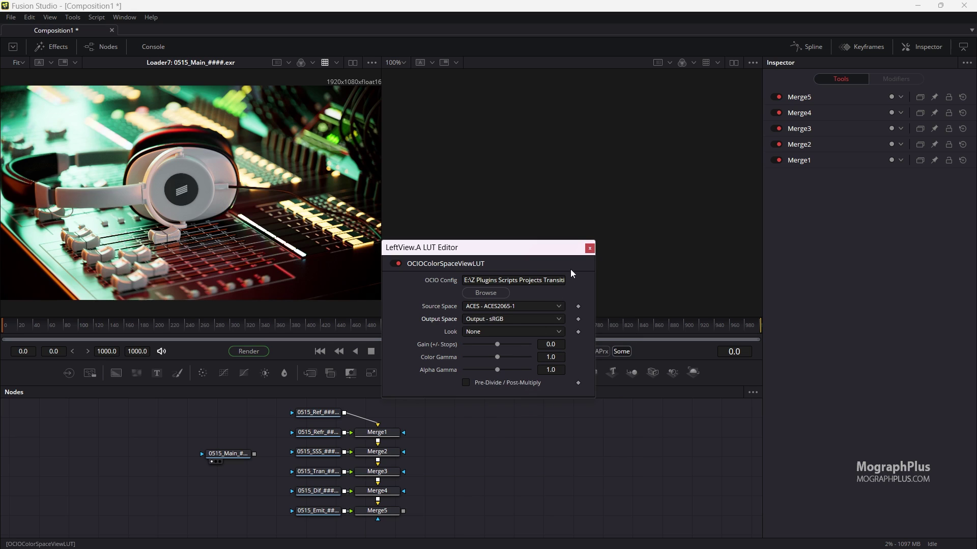
left_click(590, 249)
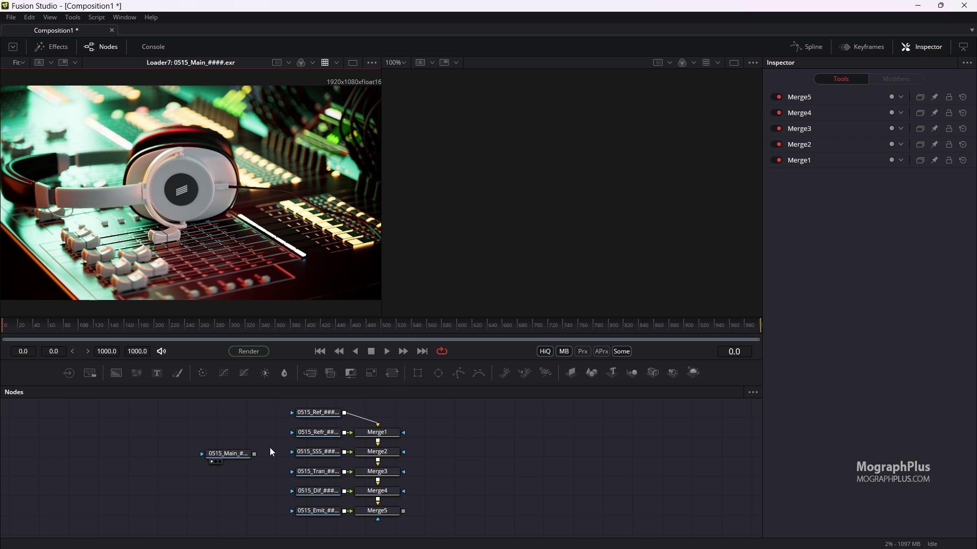
Step: Display the Main loader in the RightView viewer as well, fitted to its size
left_click_drag(231, 455, 264, 407)
left_click_drag(402, 283, 405, 280)
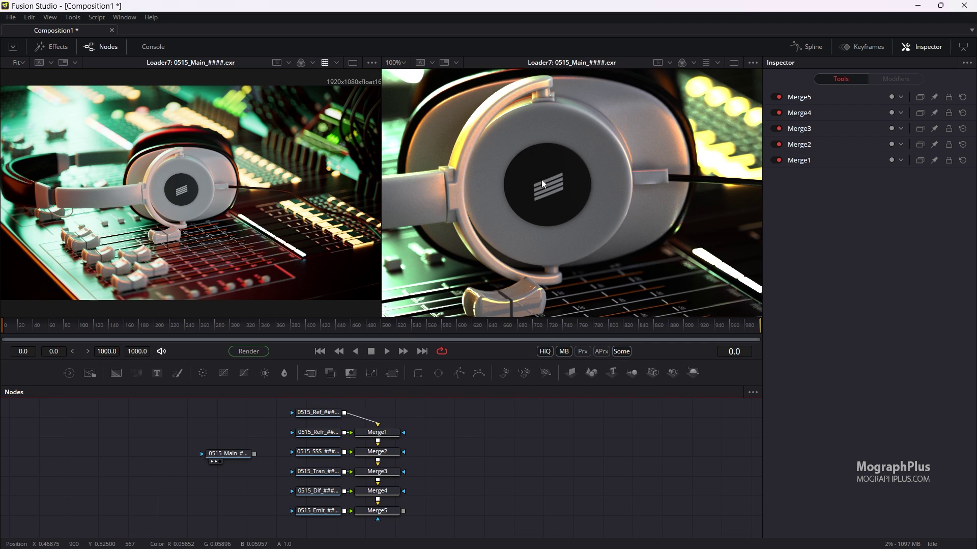
key("ctrl+f")
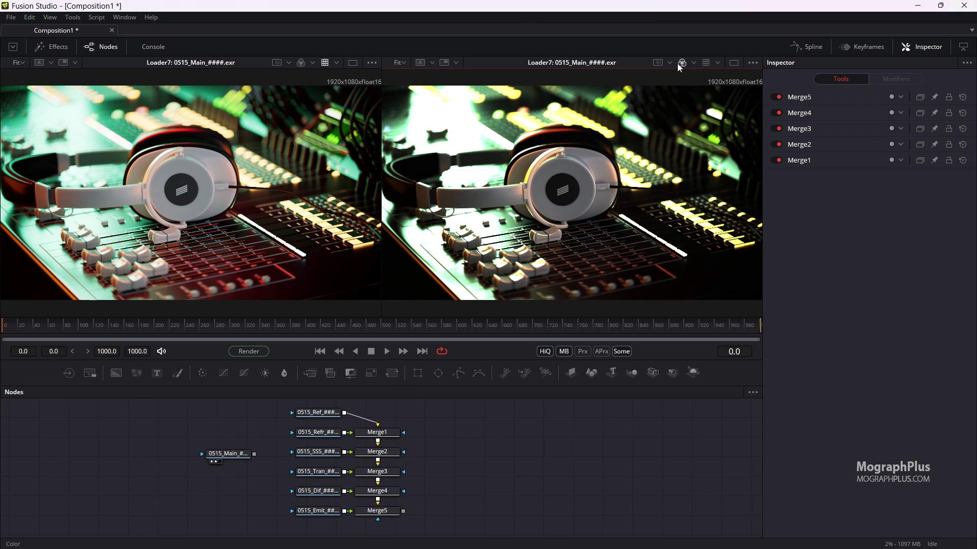
Step: Assign the OCIO ColorSpace ViewLUT to the RightView viewer and load the ACES OCIO config file into it
left_click(715, 62)
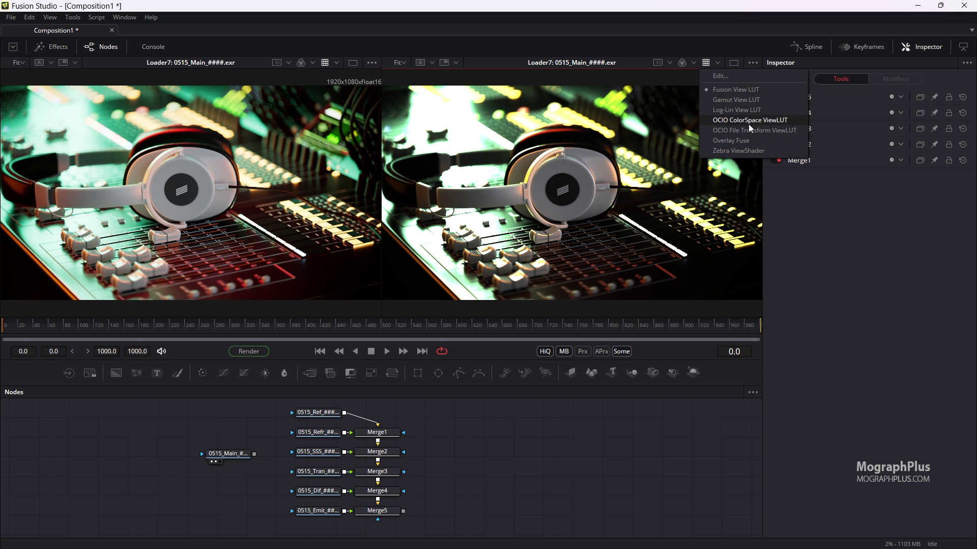
left_click(750, 121)
left_click(718, 63)
left_click(723, 77)
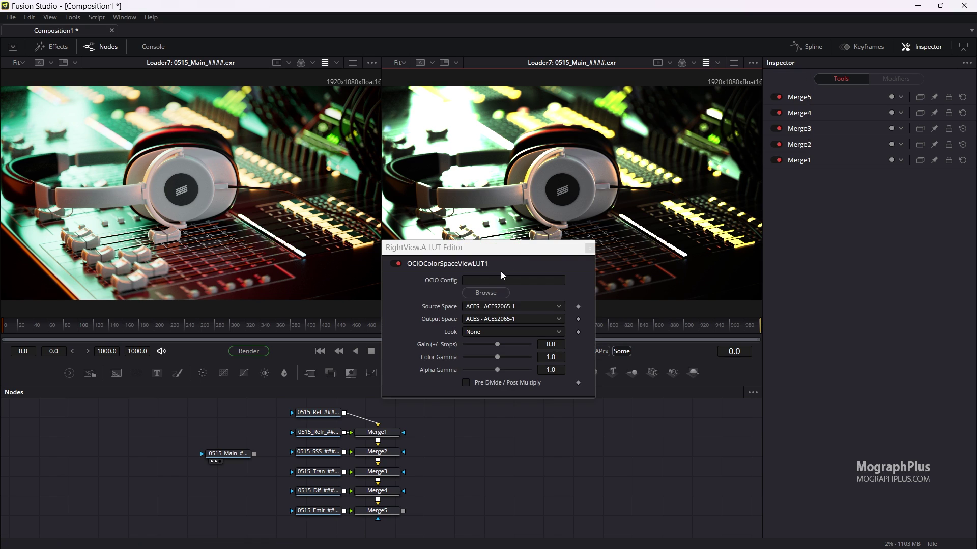
left_click(486, 290)
double_click(408, 173)
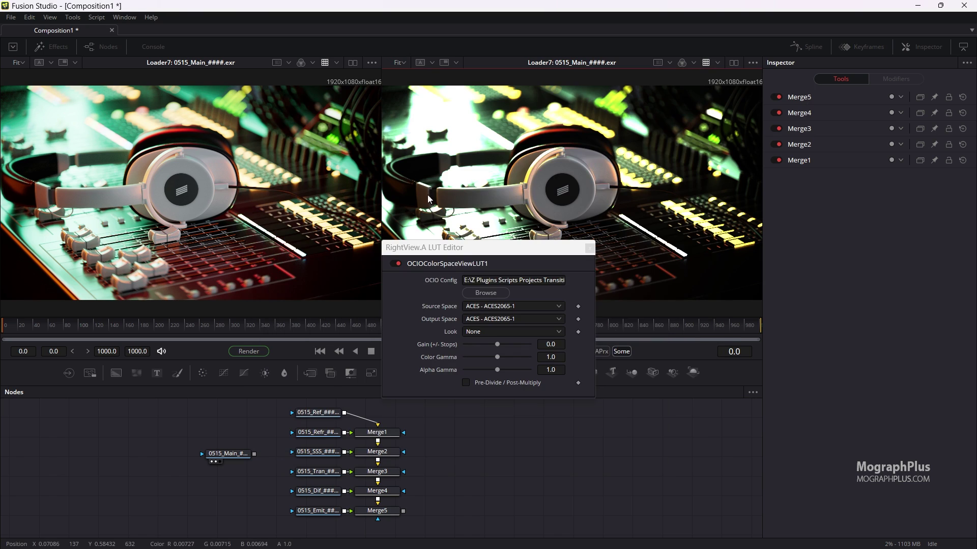
Step: Set the RightView LUT's output space to Output - sRGB and close its LUT editor
left_click(507, 322)
scroll(506, 323, "down", 20)
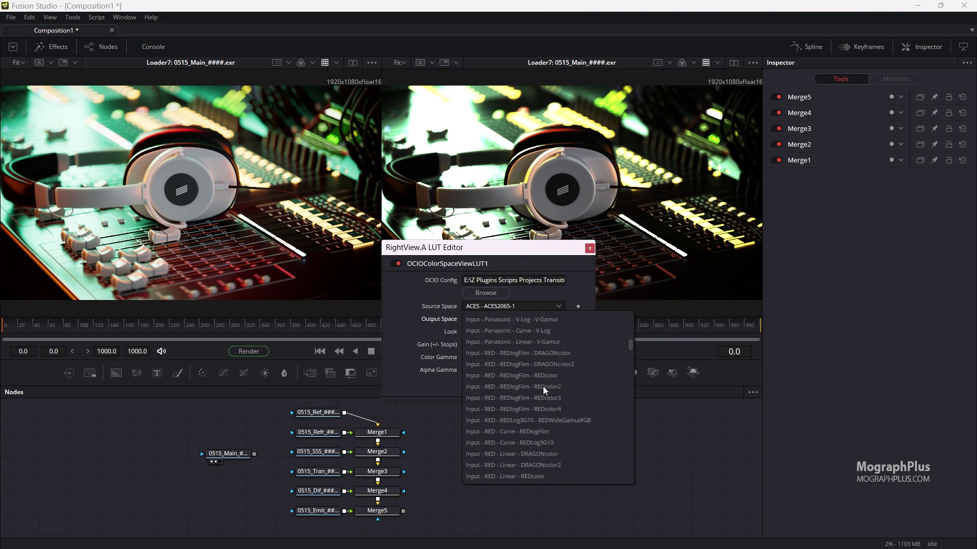
scroll(544, 390, "down", 3)
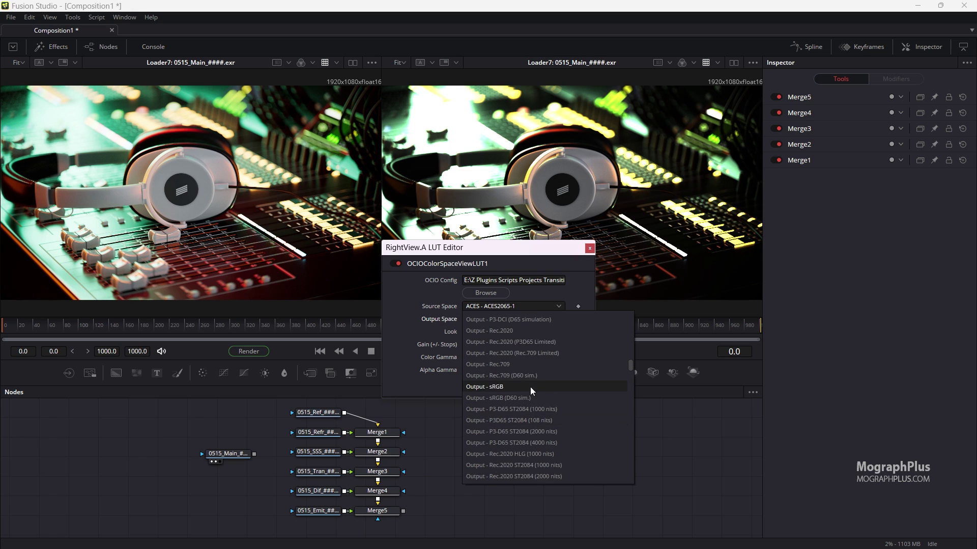
left_click(530, 386)
left_click(590, 249)
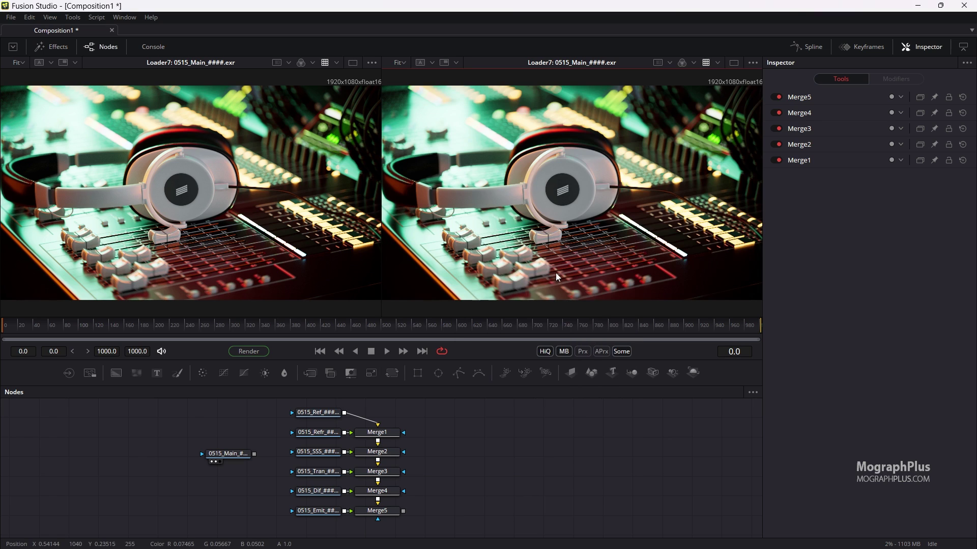
Step: Display the 0515_Ref reflection pass in the RightView viewer beside the Main render
left_click_drag(435, 417, 448, 428)
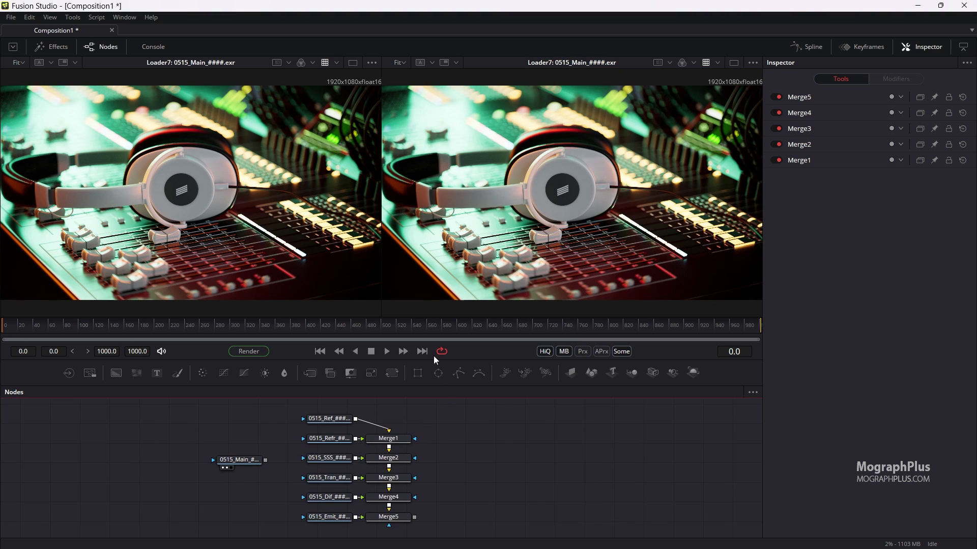
left_click(329, 418)
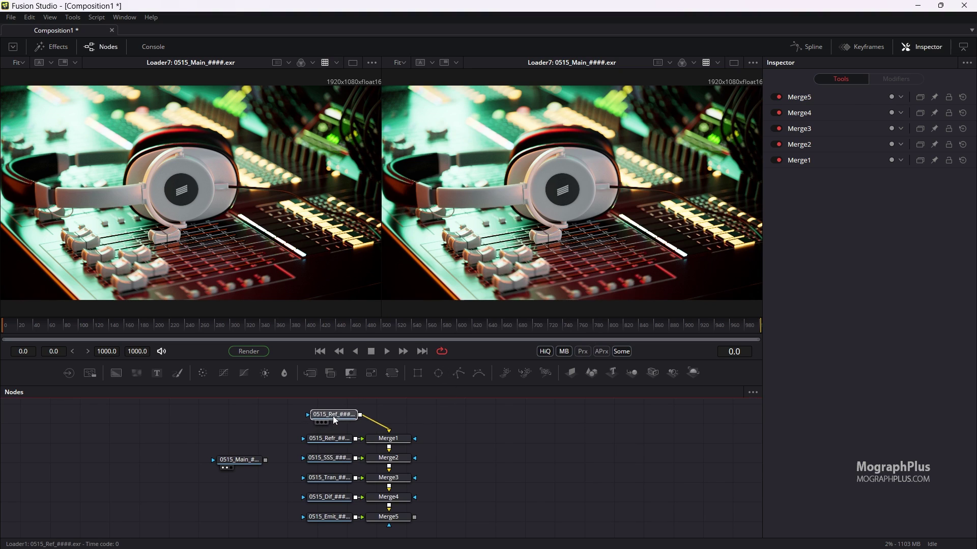
key("2")
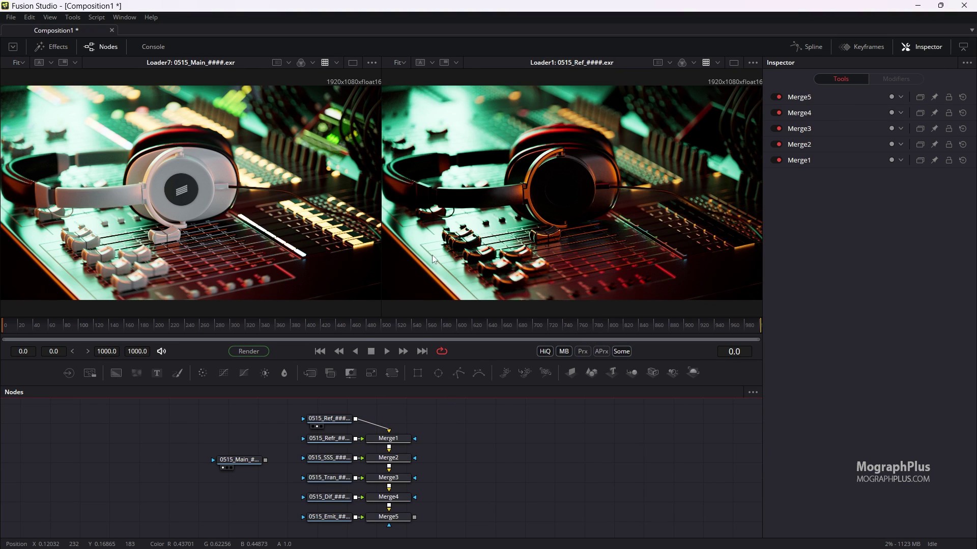
Step: Switch the Ref pass between both viewers, ending with the Main render in LeftView and Ref in RightView
left_click(341, 444)
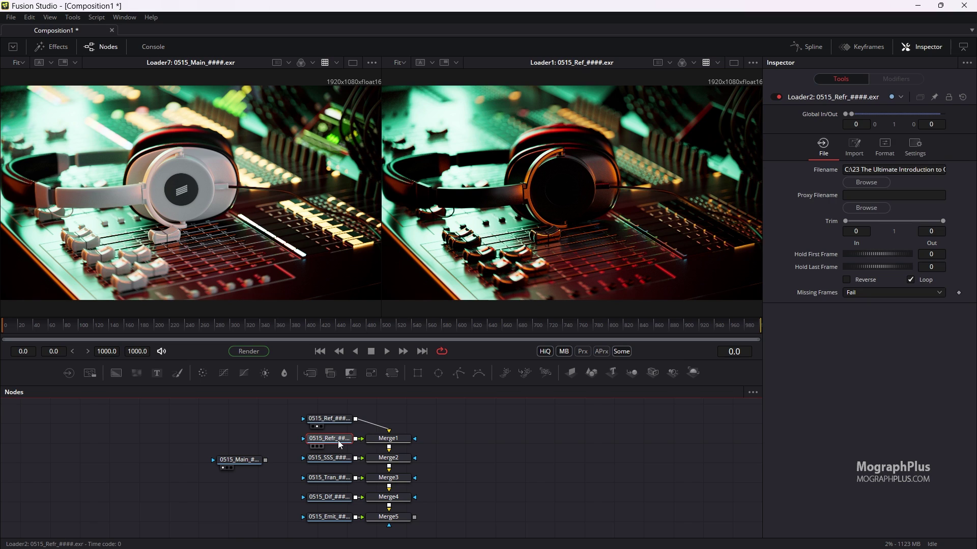
left_click(337, 421)
key("1")
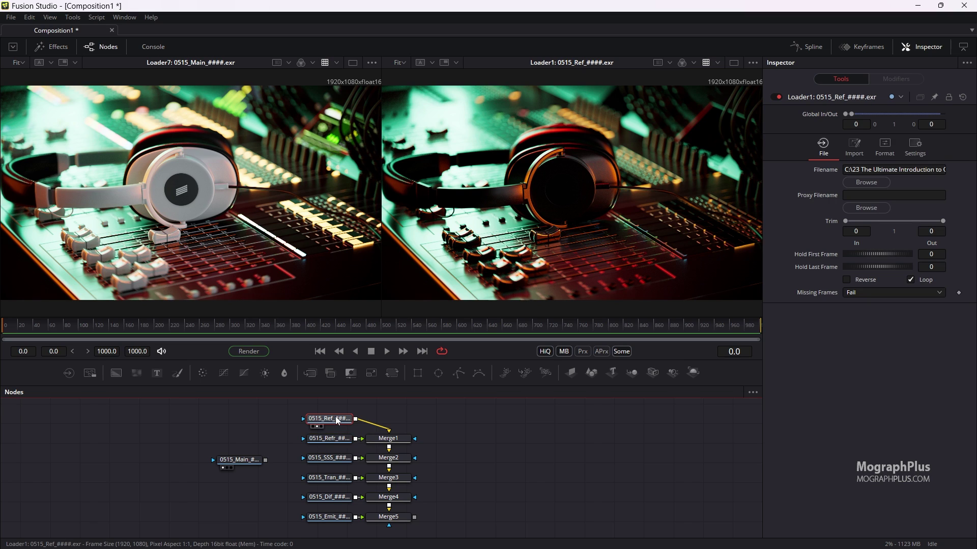
key("2")
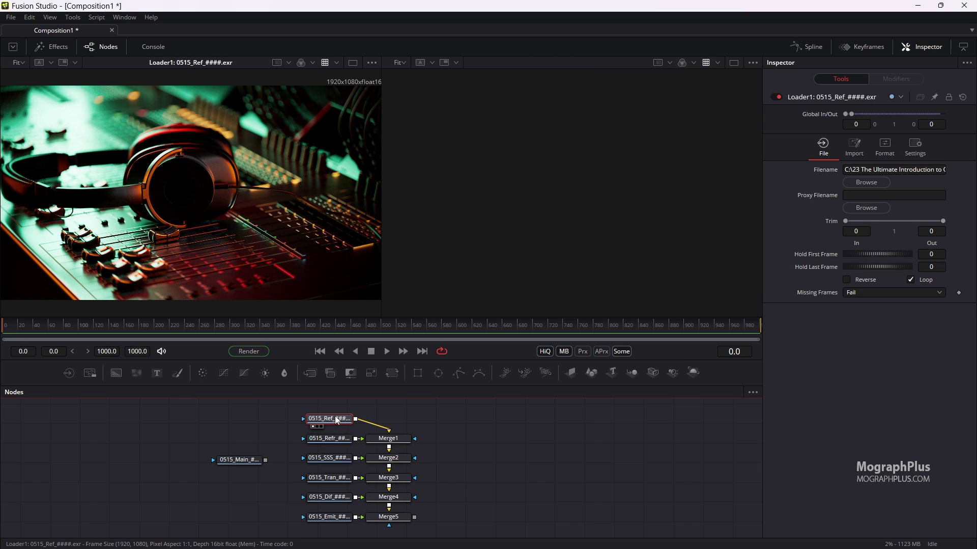
key("2")
key("1")
left_click(240, 460)
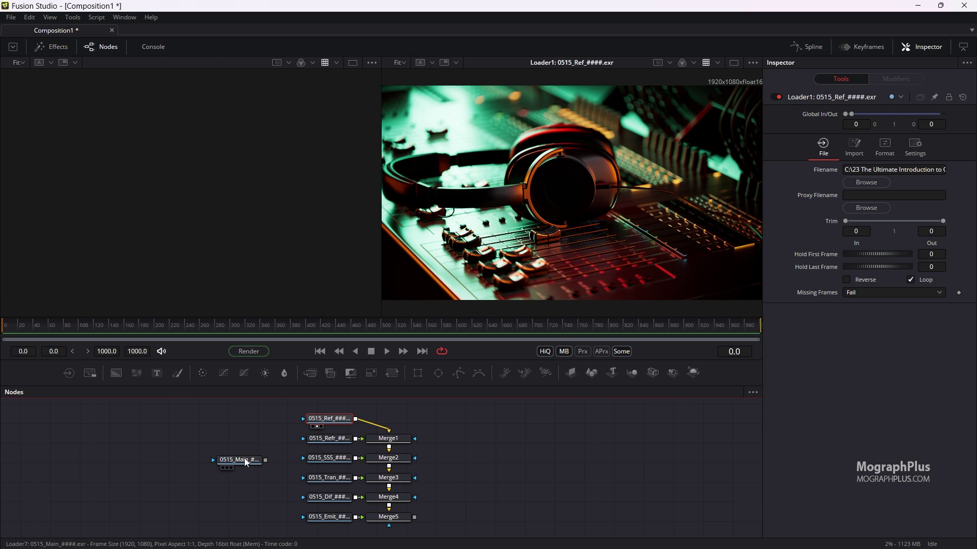
key("1")
Step: View the Refr, SSS and Tran passes one after another in the RightView viewer
left_click(335, 439)
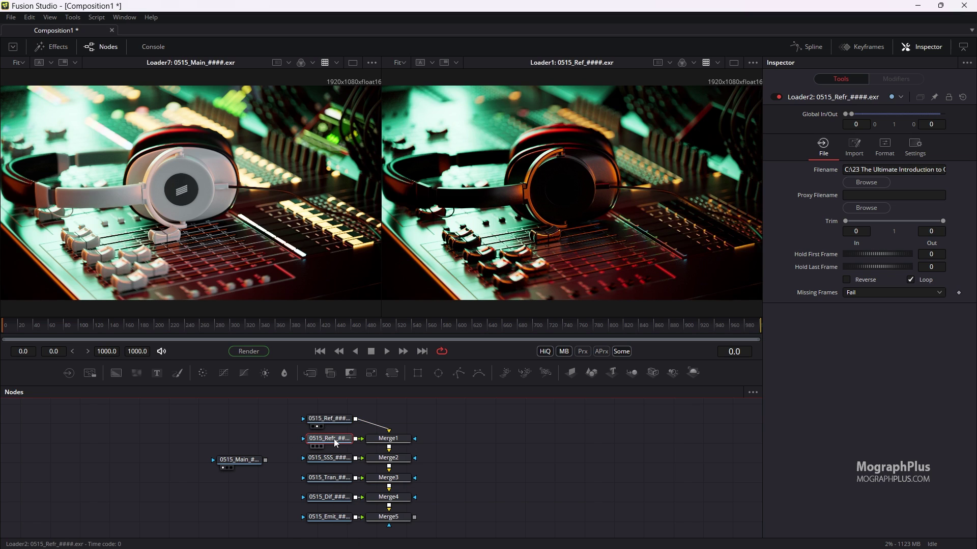
key("2")
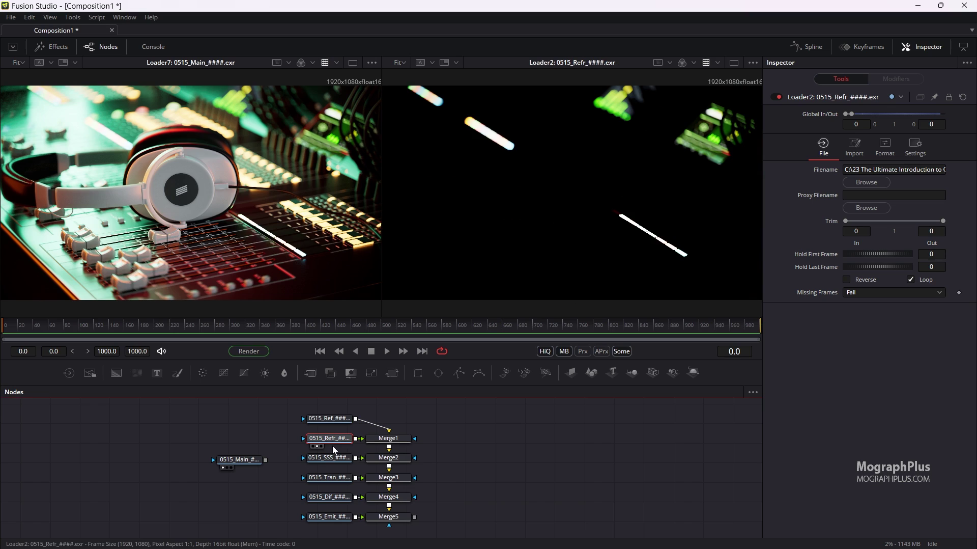
left_click(341, 464)
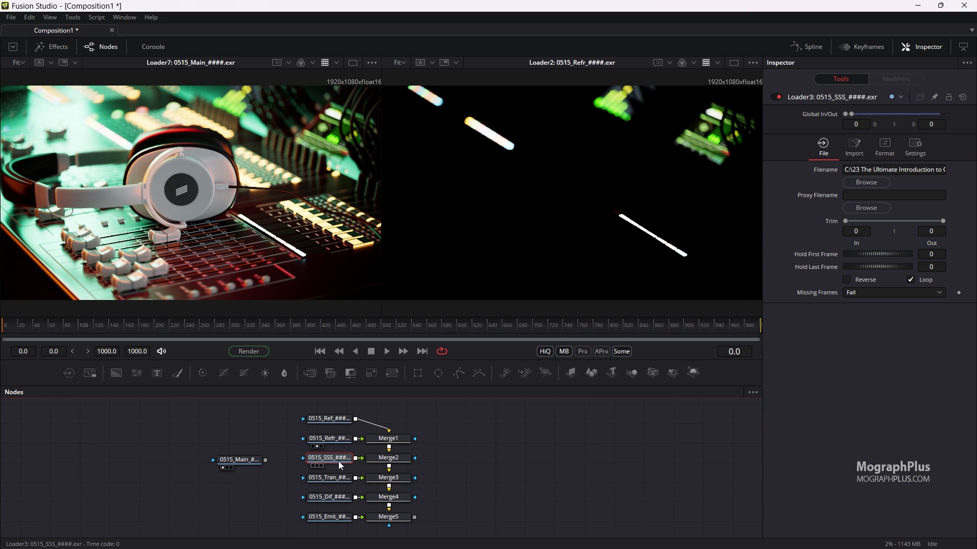
key("2")
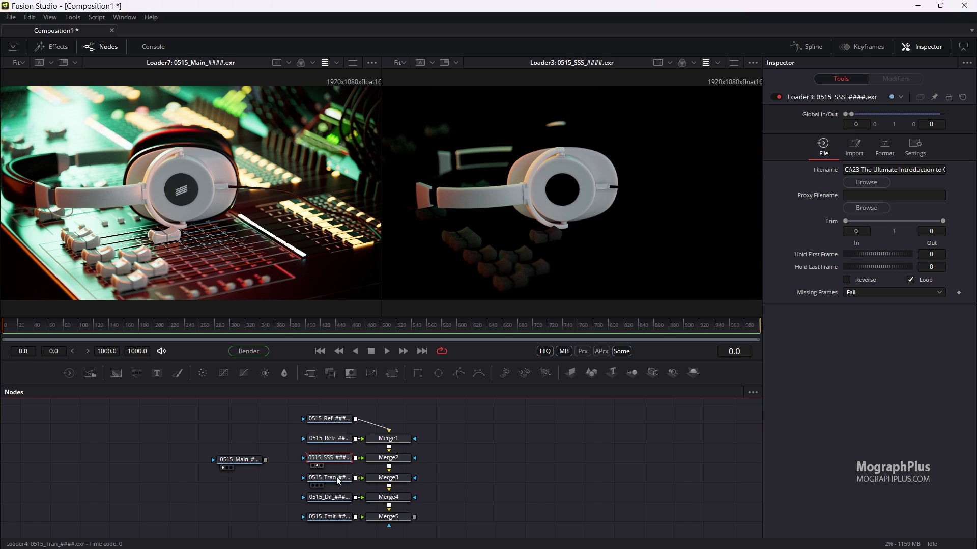
left_click(338, 484)
key("2")
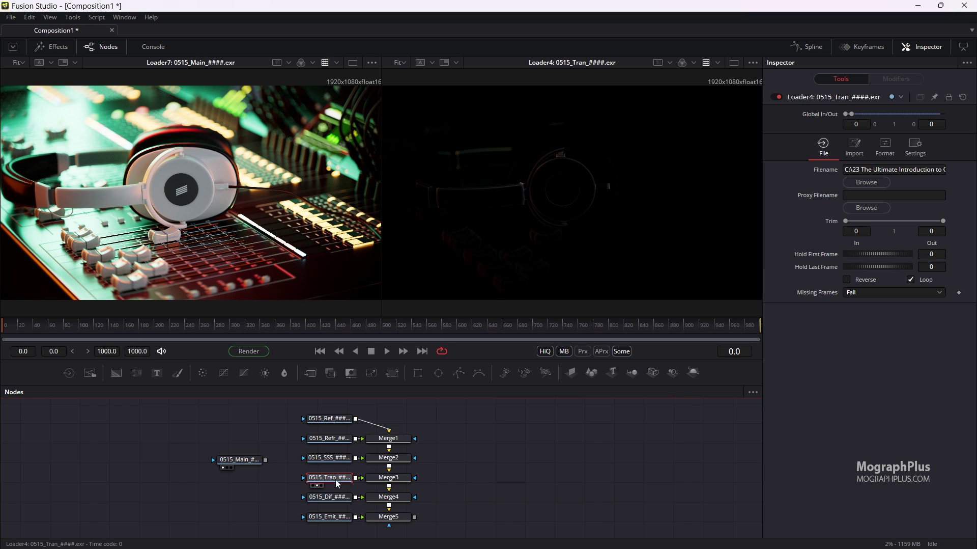
Step: View the Dif and Emit passes in the RightView viewer, followed by the Ref and SSS passes again
left_click(337, 496)
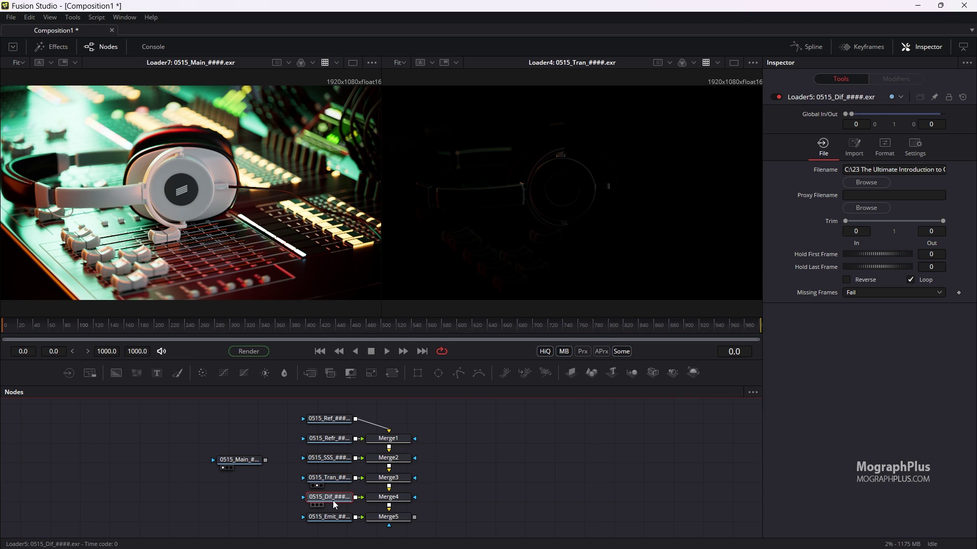
key("2")
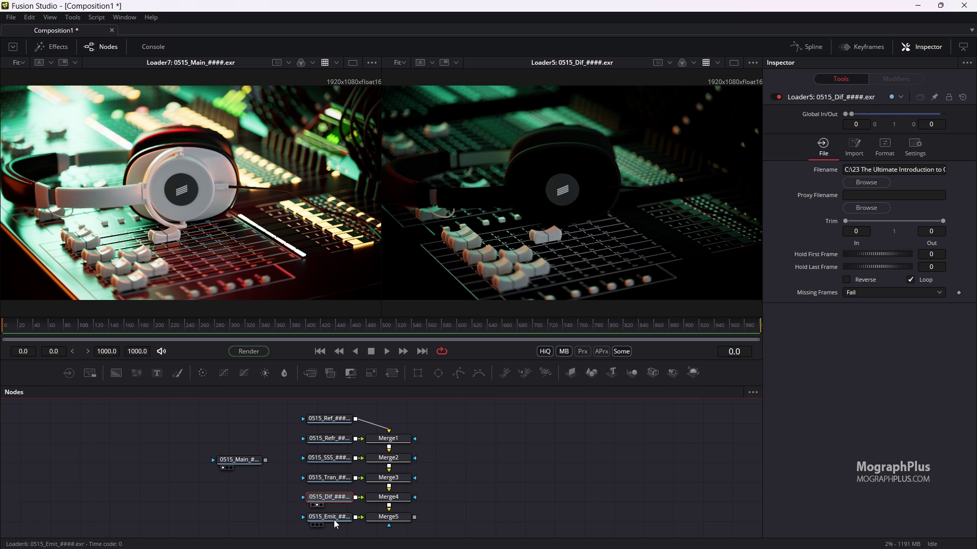
left_click(335, 520)
key("2")
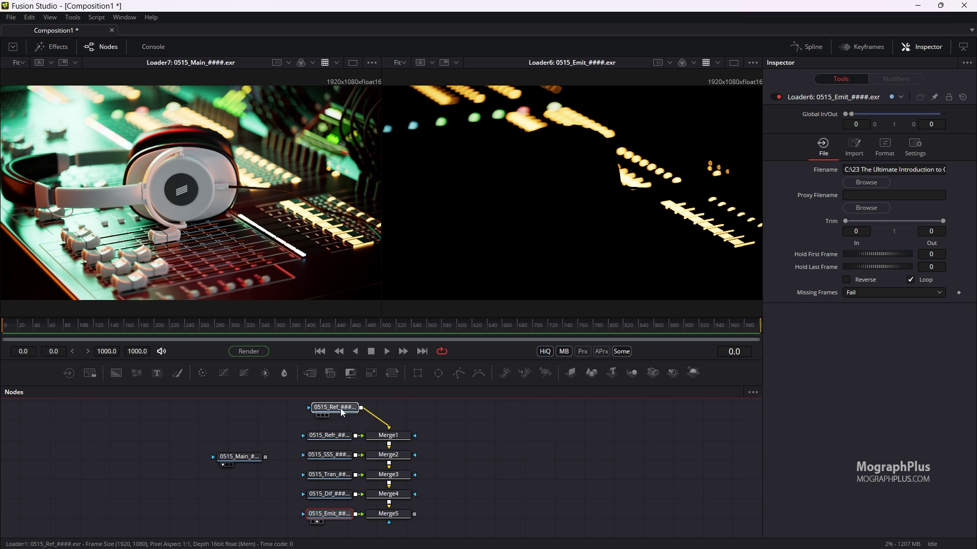
left_click_drag(305, 254, 492, 247)
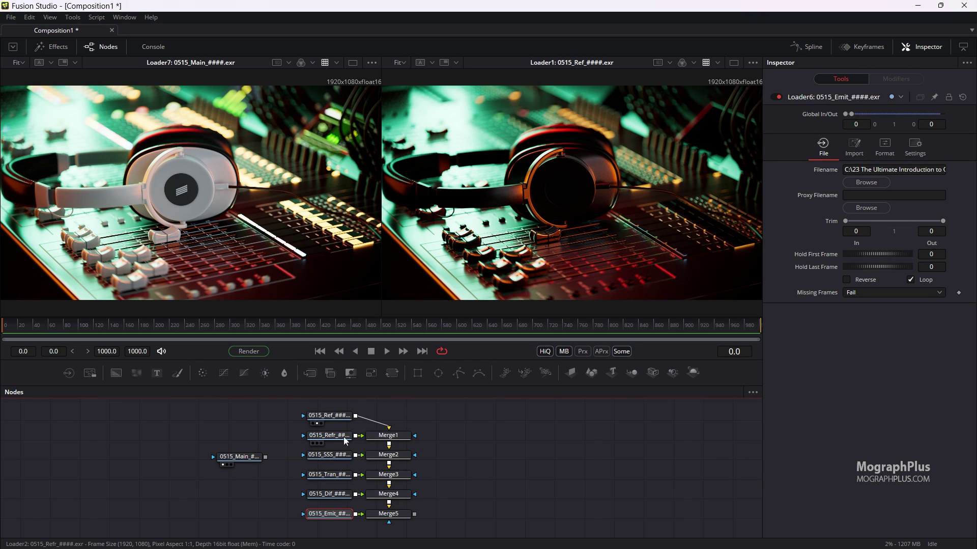
left_click_drag(322, 461, 535, 203)
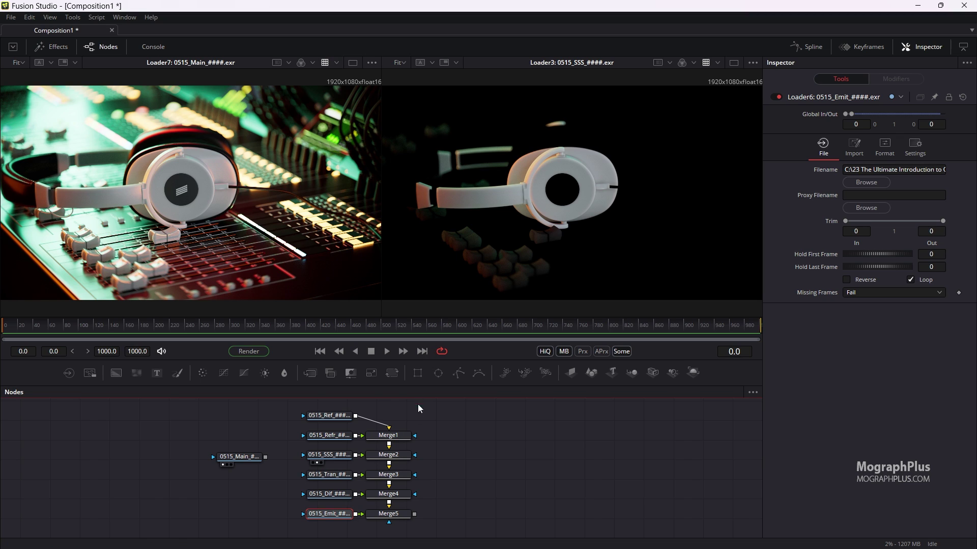
Step: Select the Merge1 node to show its merge settings and display its output in the RightView viewer
left_click(396, 436)
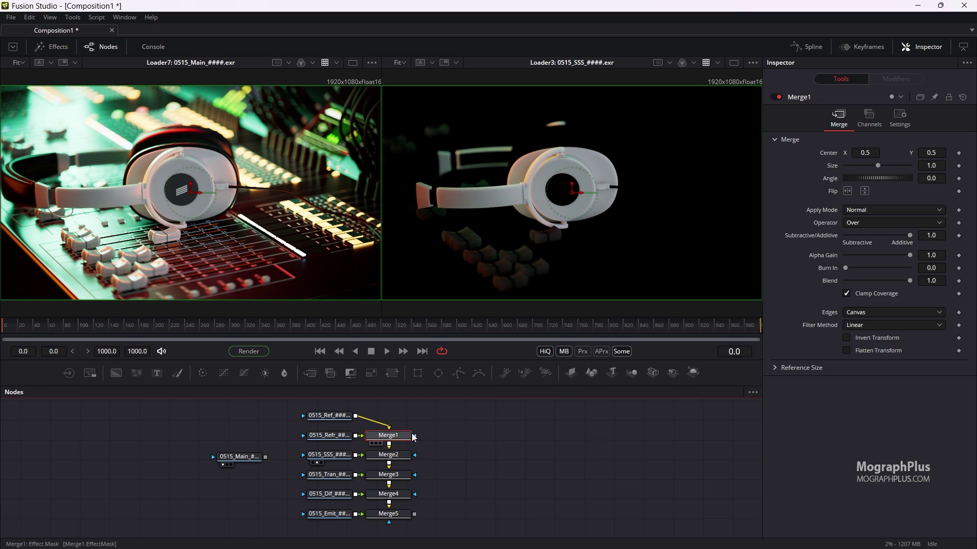
left_click(438, 417)
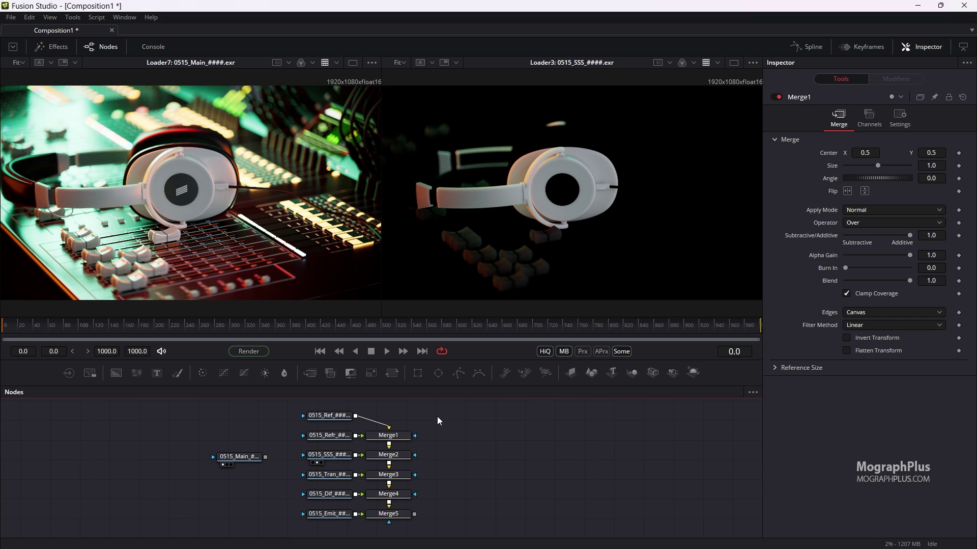
left_click(399, 438)
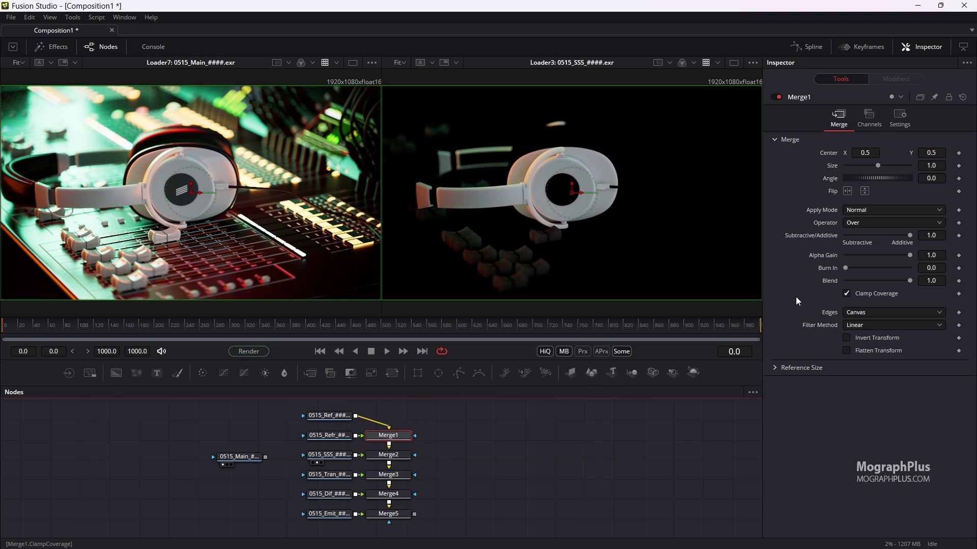
left_click(943, 256)
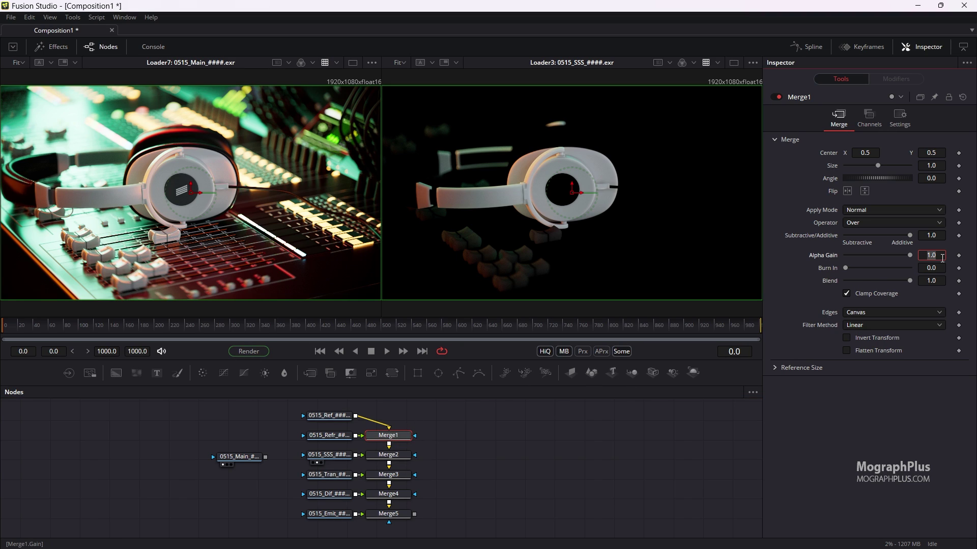
left_click_drag(388, 435, 502, 254)
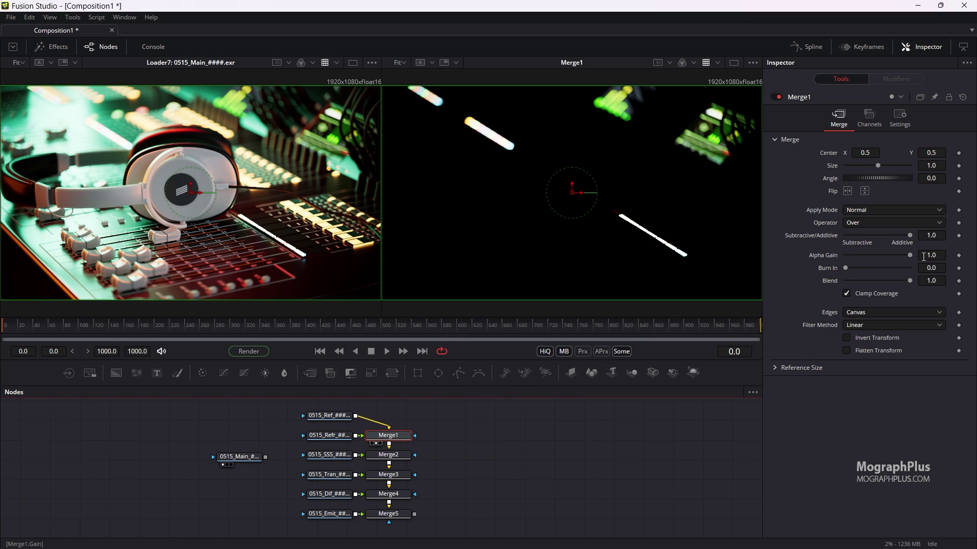
Step: Set Alpha Gain to 0.0 on Merge1 and on Merge2, displaying Merge2's output in the RightView viewer
left_click_drag(910, 255, 683, 263)
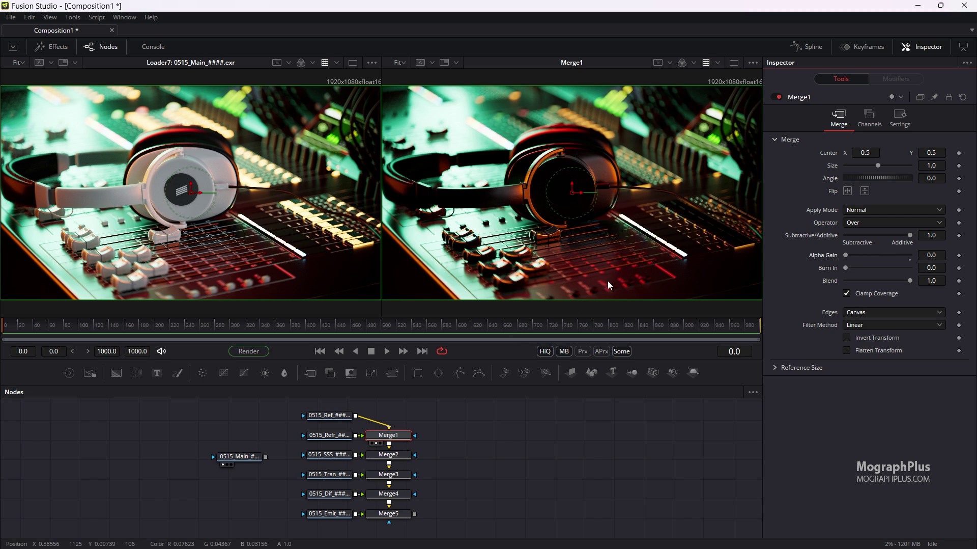
left_click_drag(390, 454, 513, 234)
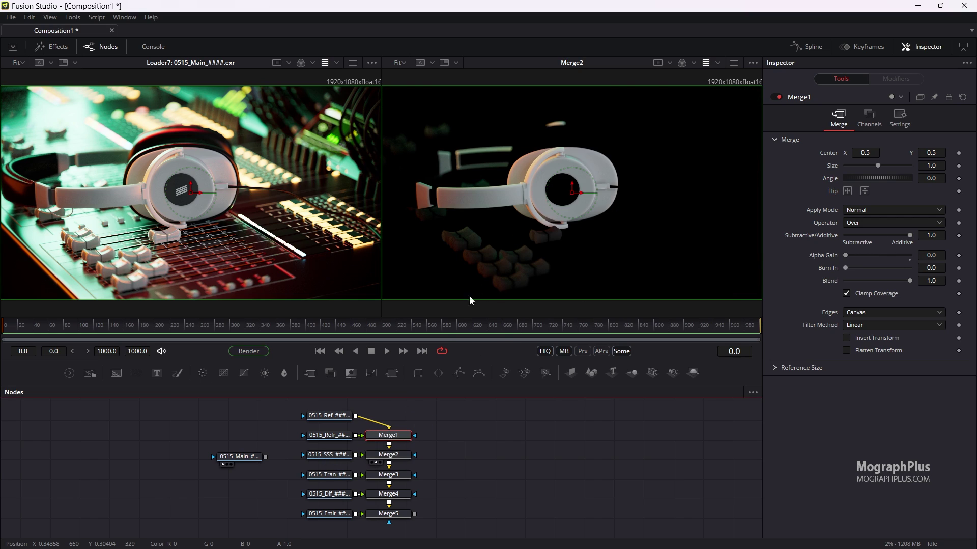
left_click(389, 454)
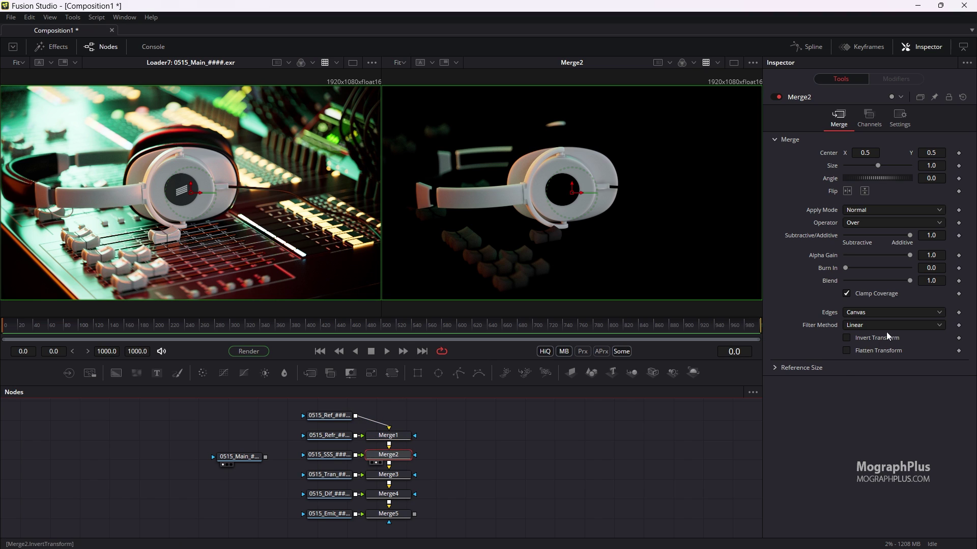
left_click_drag(911, 256, 801, 261)
left_click_drag(864, 257, 838, 270)
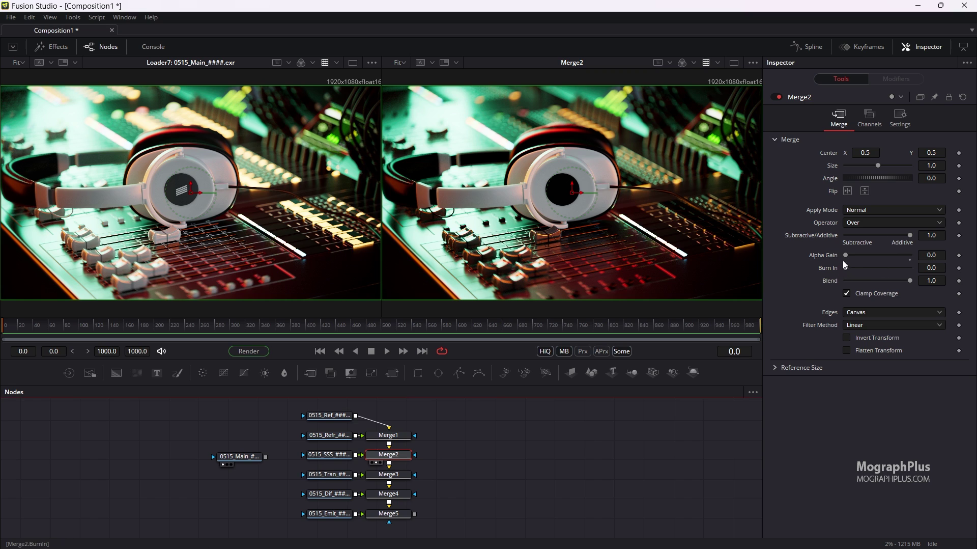
mouse_move(846, 256)
left_mouse_down()
mouse_move(856, 261)
mouse_move(841, 263)
left_mouse_up()
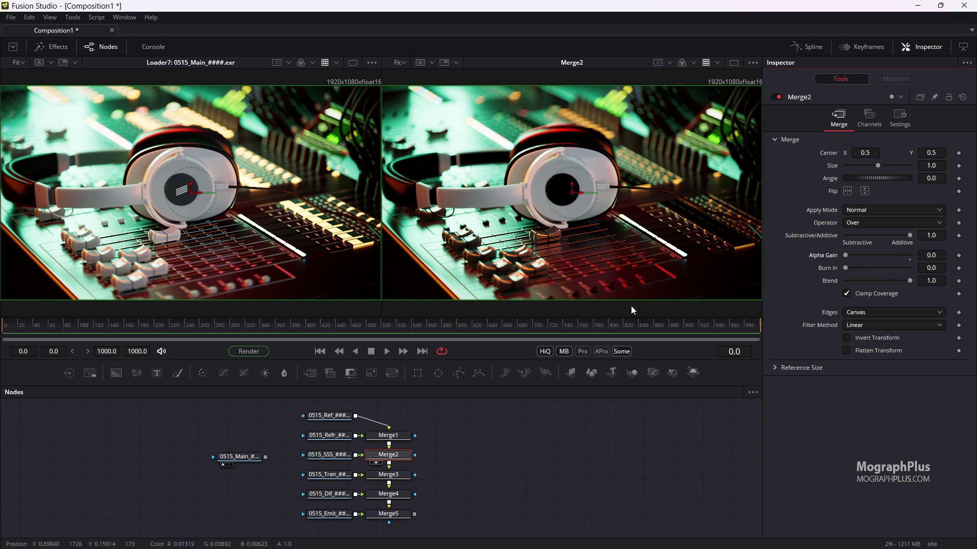
Step: Display Merge3, Merge4 and Merge5 one after another in the RightView viewer and set Alpha Gain to 0.0 on each
left_click(400, 473)
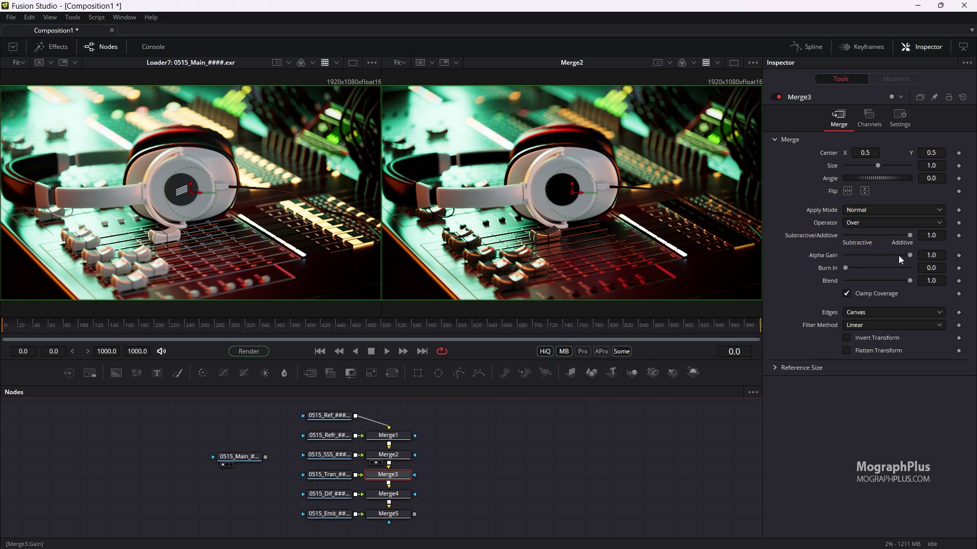
key("2")
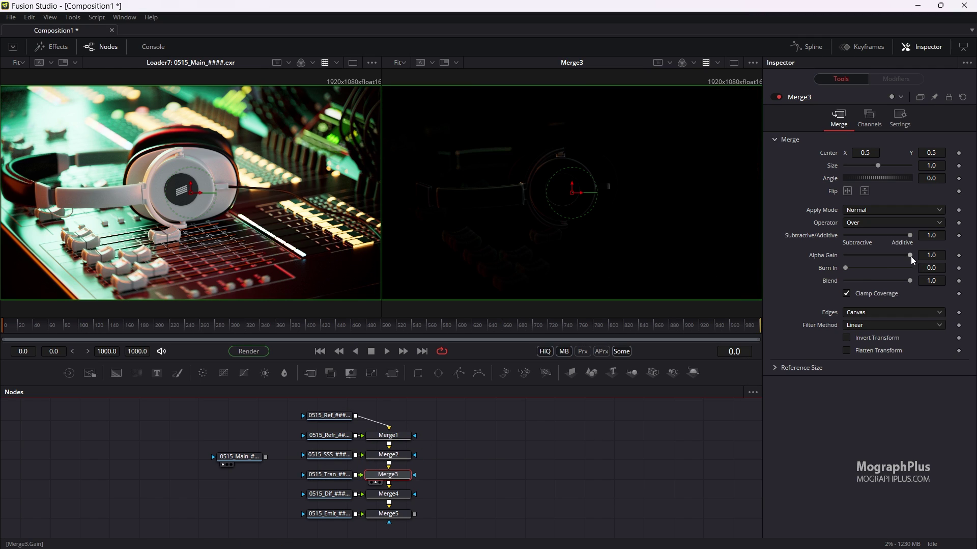
left_click_drag(911, 256, 695, 267)
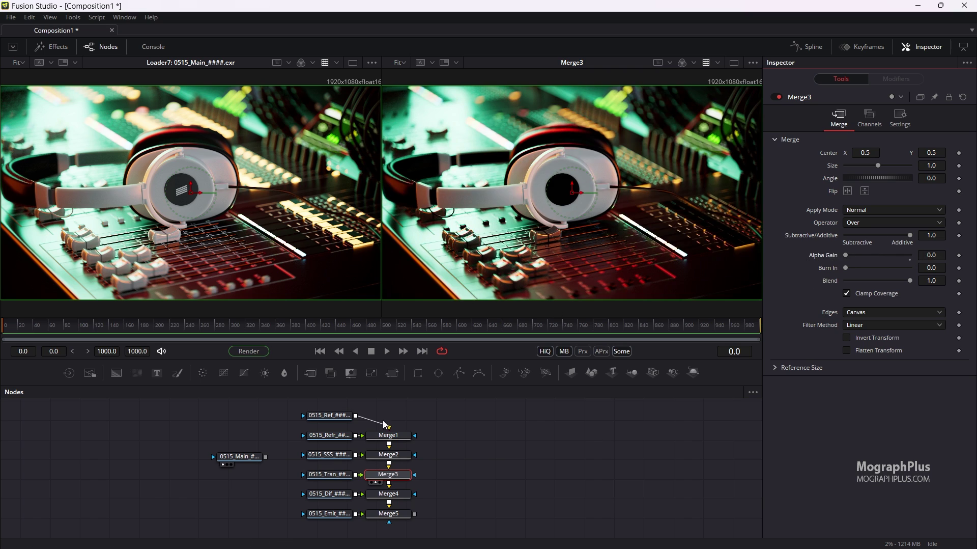
left_click(390, 494)
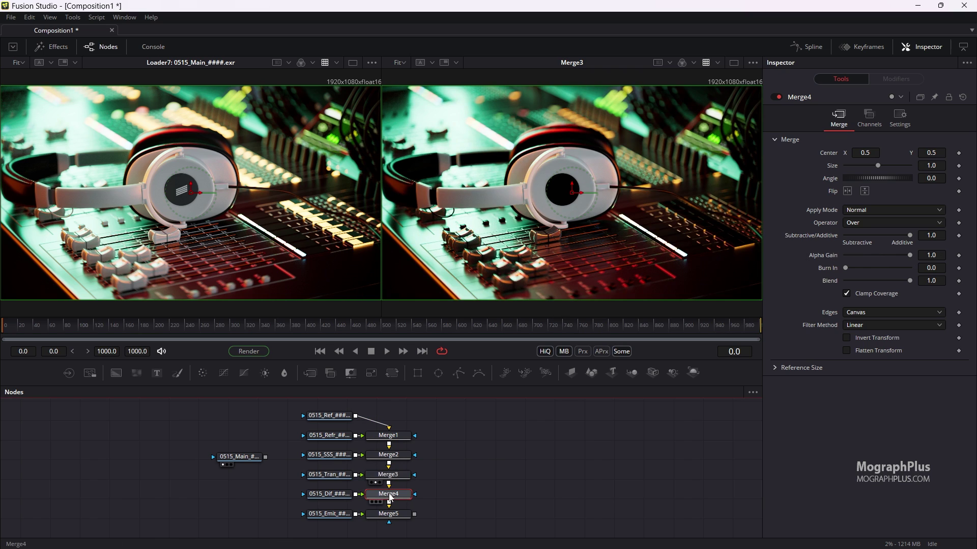
key("2")
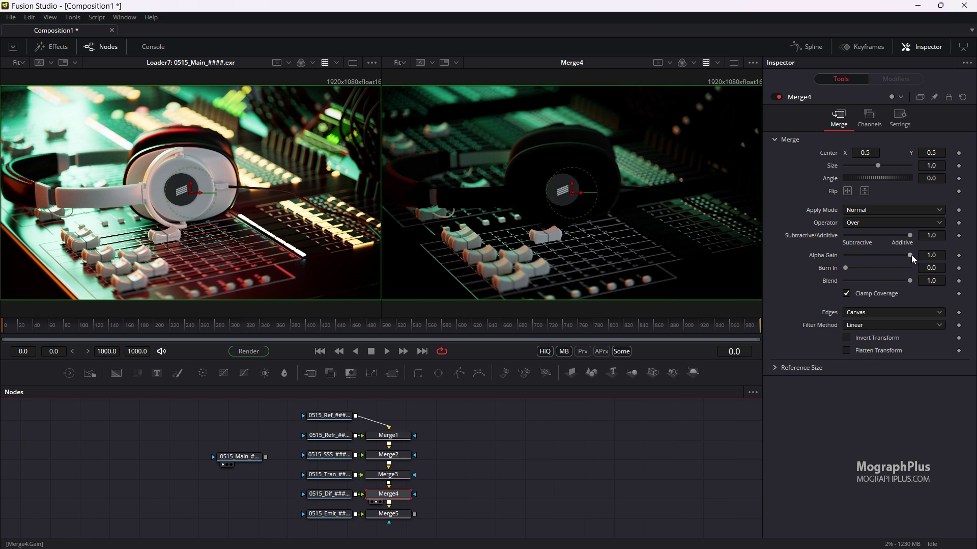
left_click_drag(911, 255, 815, 261)
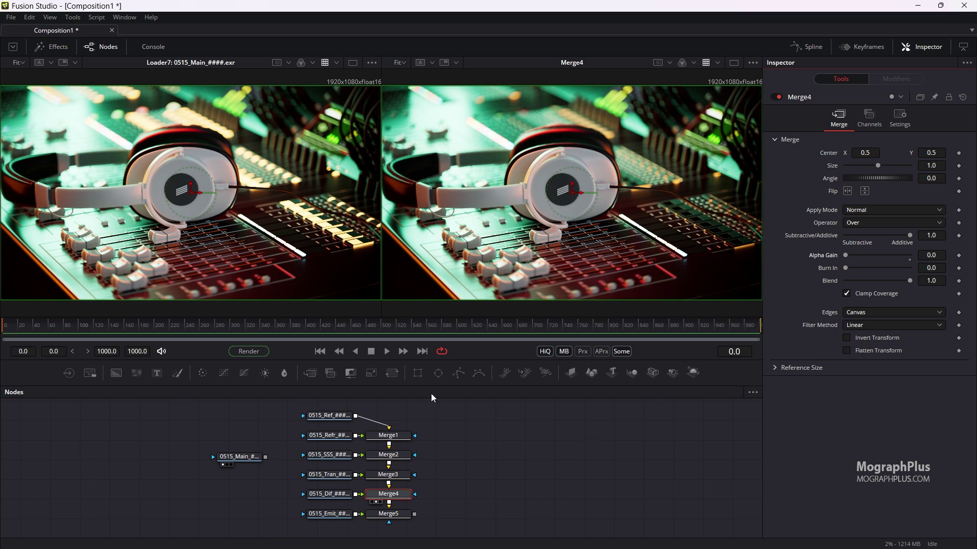
left_click(387, 514)
key("2")
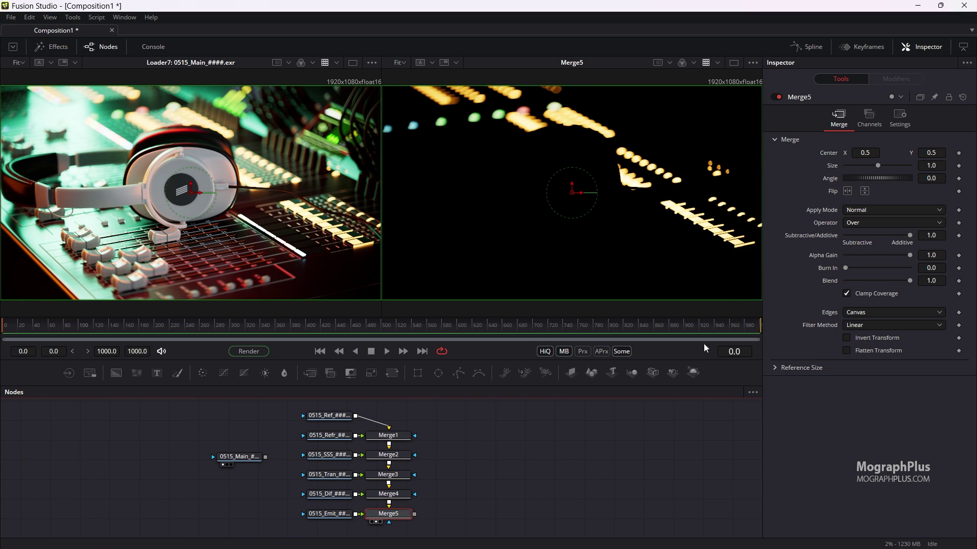
left_click_drag(911, 256, 820, 257)
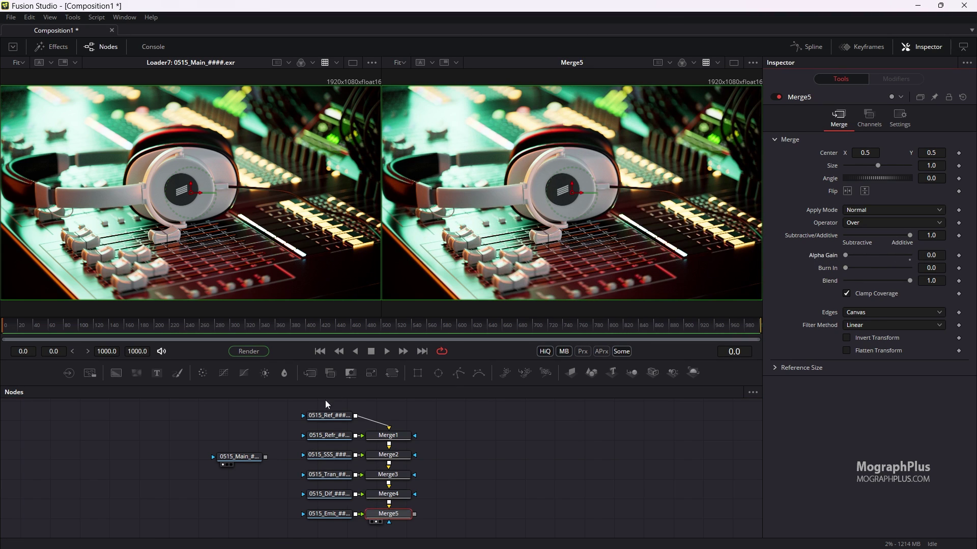
Step: View the outputs of Merge1 through Merge5 in order in RightView and compare the final merge with the Main render in LeftView
left_click_drag(402, 435, 472, 272)
left_click(400, 457)
key("2")
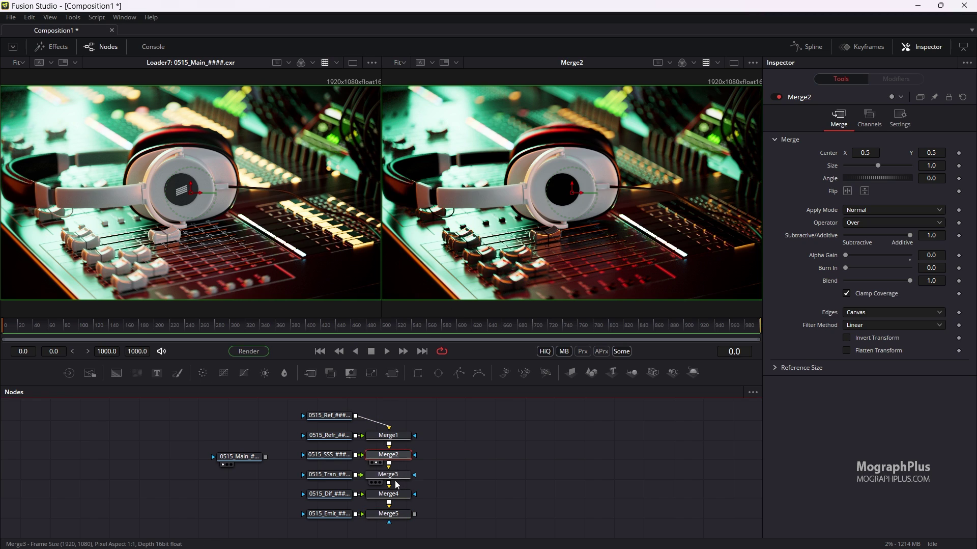
left_click(396, 478)
key("2")
left_click(396, 494)
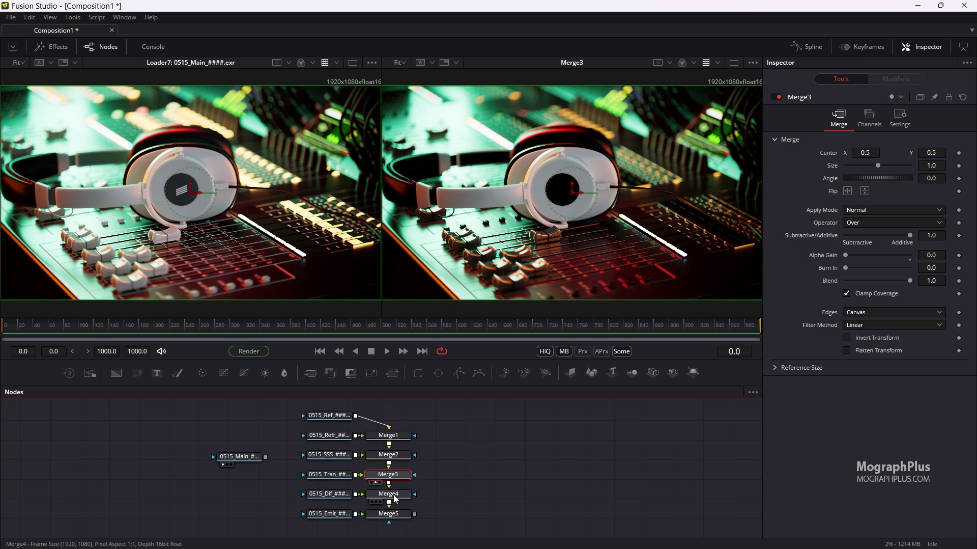
key("2")
left_click(401, 514)
key("2")
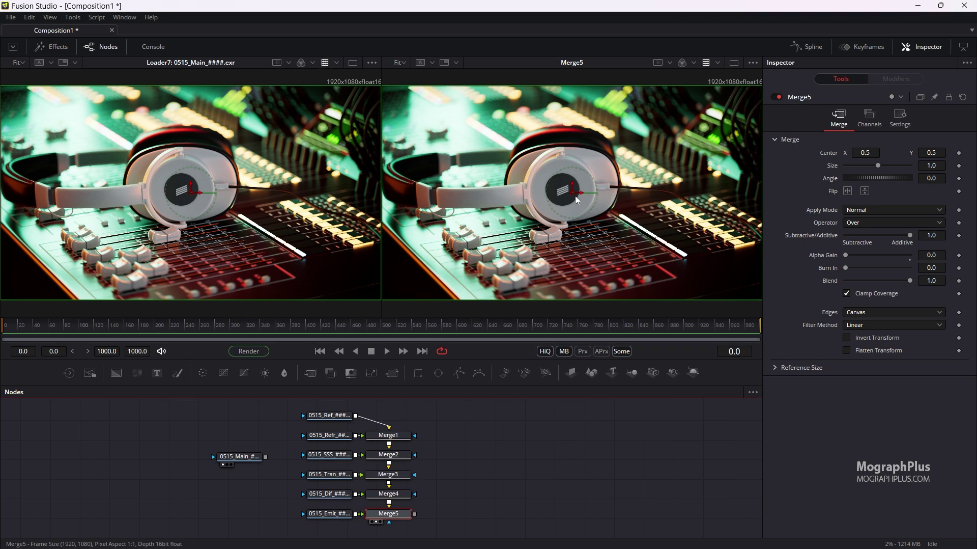
left_click_drag(246, 457, 248, 250)
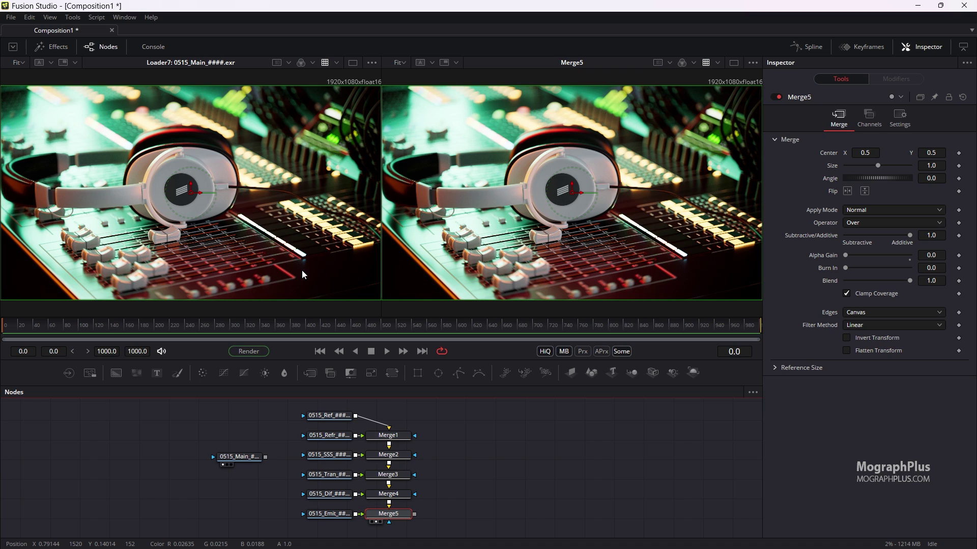
Step: Delete all five merge nodes from the node flow
left_click_drag(458, 426, 390, 517)
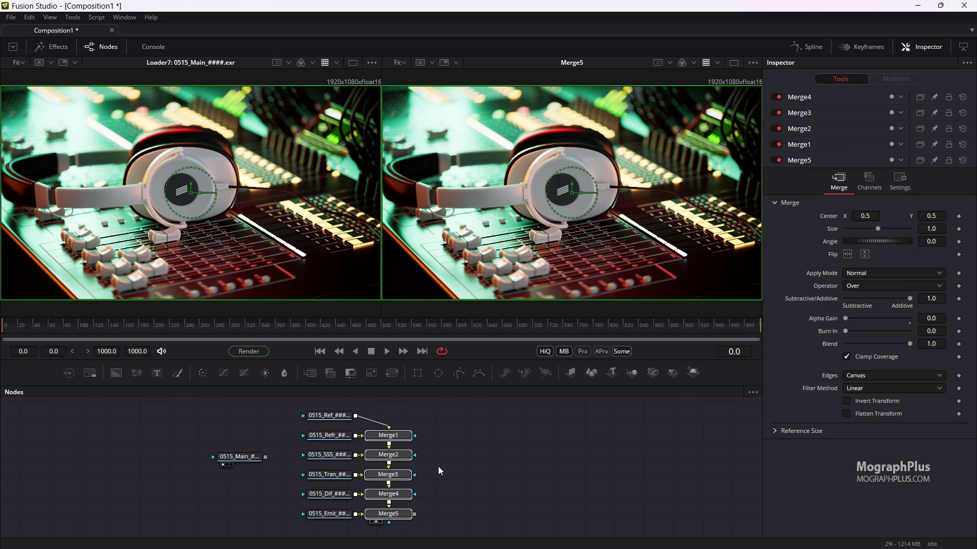
key("Delete")
Step: Turn on Arrange Tools to Grid and line up the Refr, SSS, Tran, Dif and Emit loaders in a row beside the Ref loader
left_click_drag(339, 441, 433, 425)
right_click(483, 422)
mouse_move(530, 289)
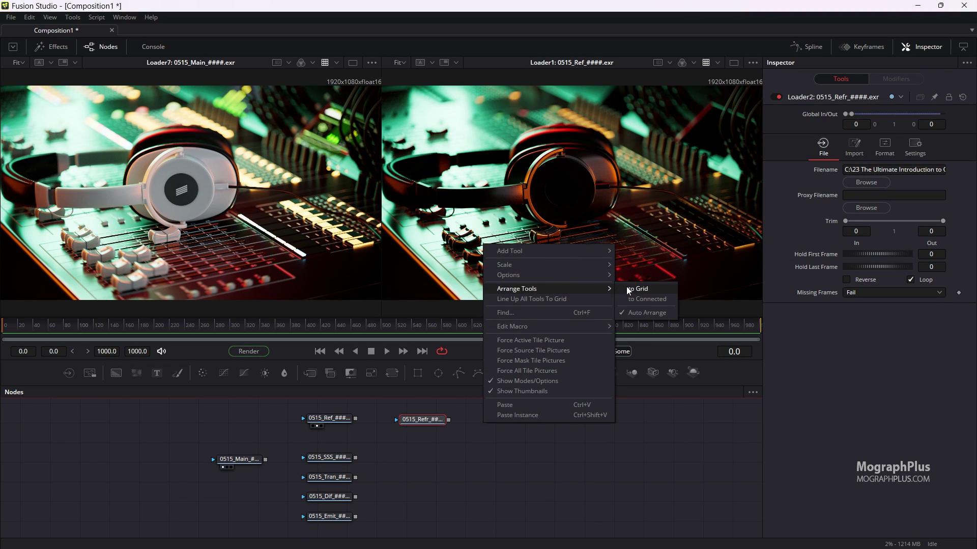
left_click(637, 289)
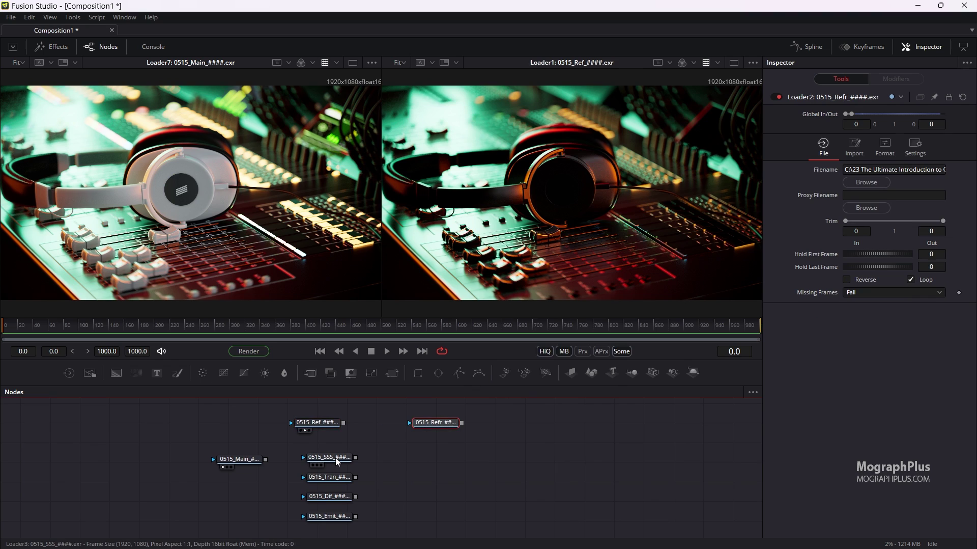
left_click_drag(338, 461, 561, 426)
left_click_drag(202, 488, 546, 436)
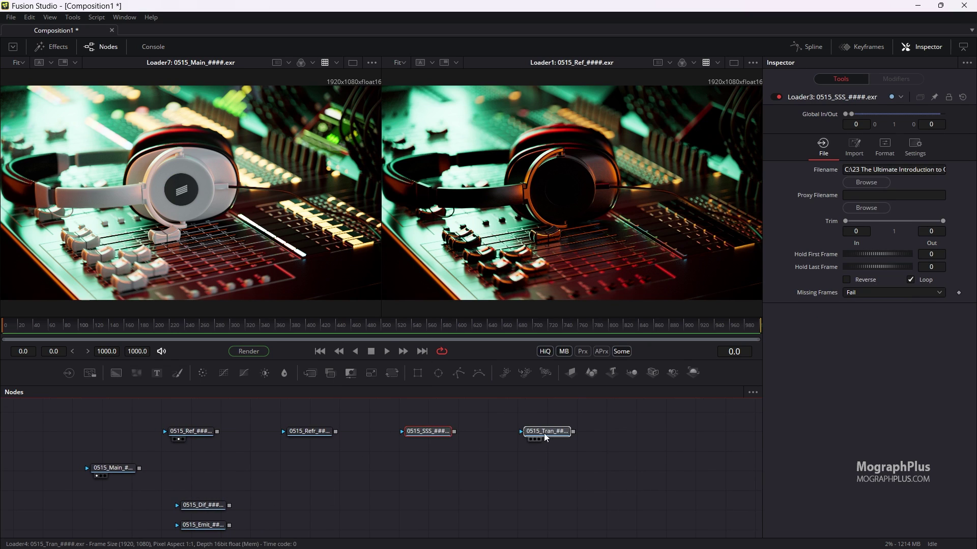
left_click_drag(203, 504, 664, 430)
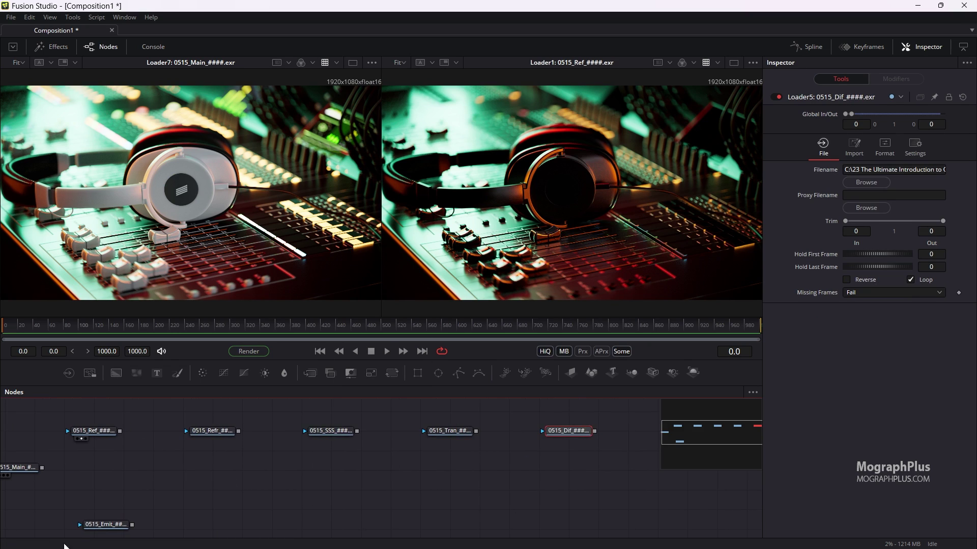
left_click_drag(104, 524, 625, 437)
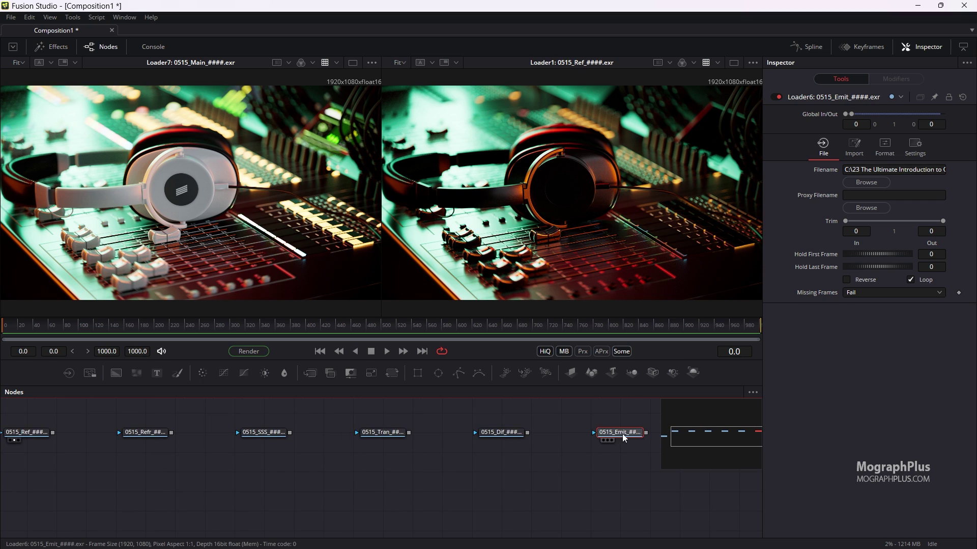
Step: Move the Main render loader farther away from the row of pass loaders in the node flow
left_click_drag(473, 448, 506, 458)
scroll(342, 450, "down", 3)
left_click_drag(320, 467, 437, 437)
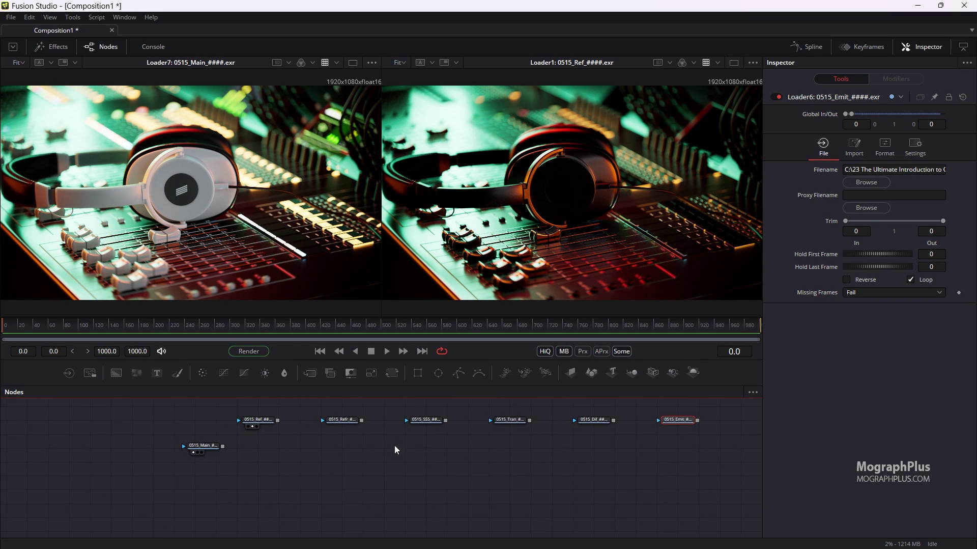
left_click_drag(211, 450, 50, 453)
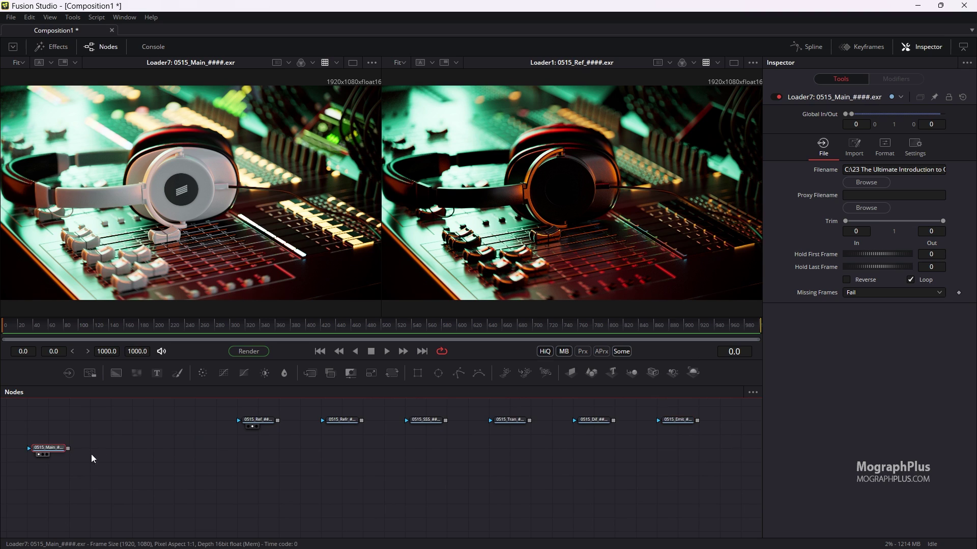
Step: Add a Channel Booleans (Bol) node below the Refr loader
left_click_drag(244, 446, 228, 487)
scroll(283, 447, "up", 3)
key("shift+space")
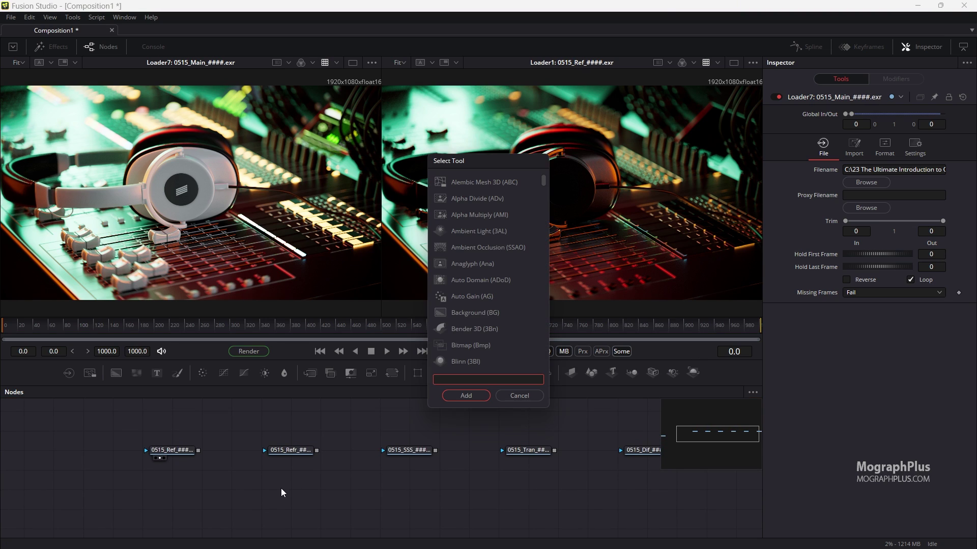
type("boo")
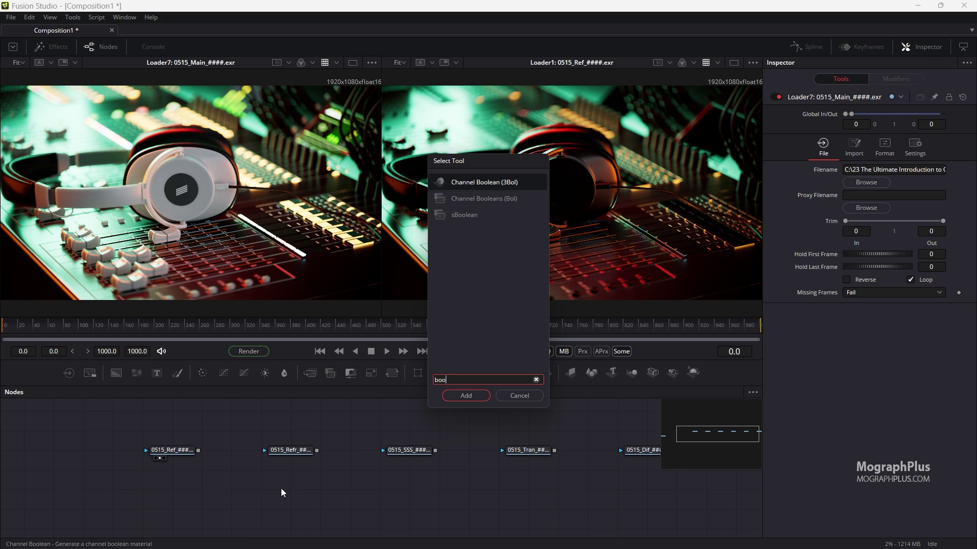
key("Down")
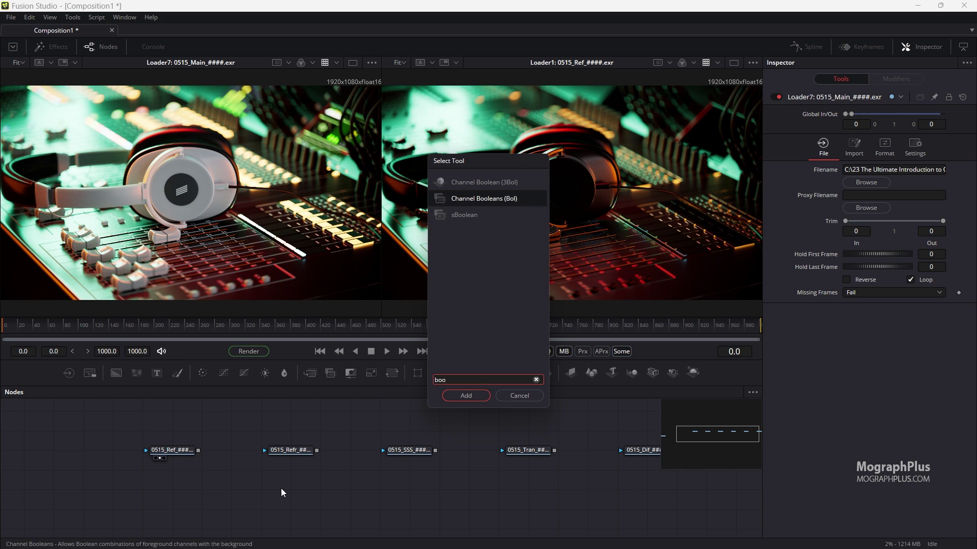
key("Return")
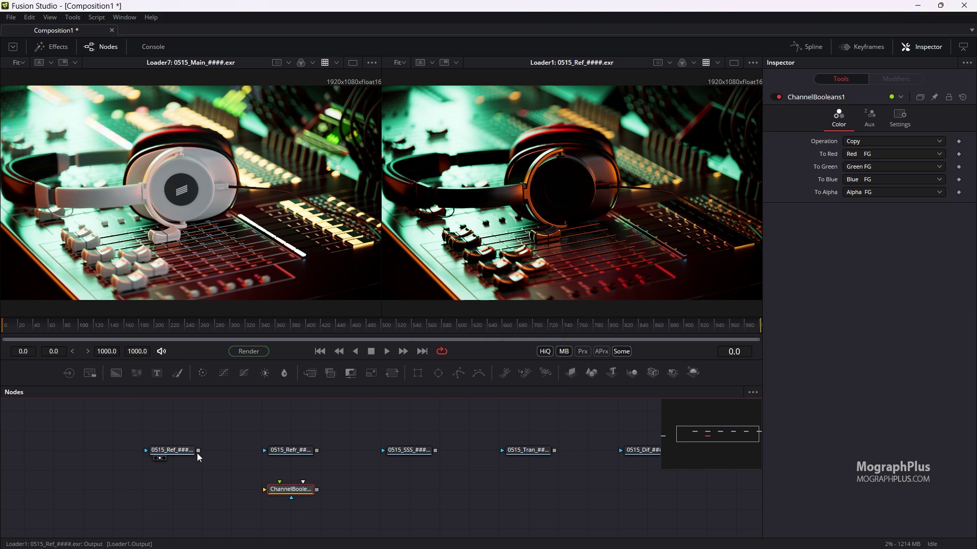
Step: Connect Ref as background and Refr as foreground of the Channel Booleans node and display its output in the RightView viewer
left_click_drag(198, 451, 301, 494)
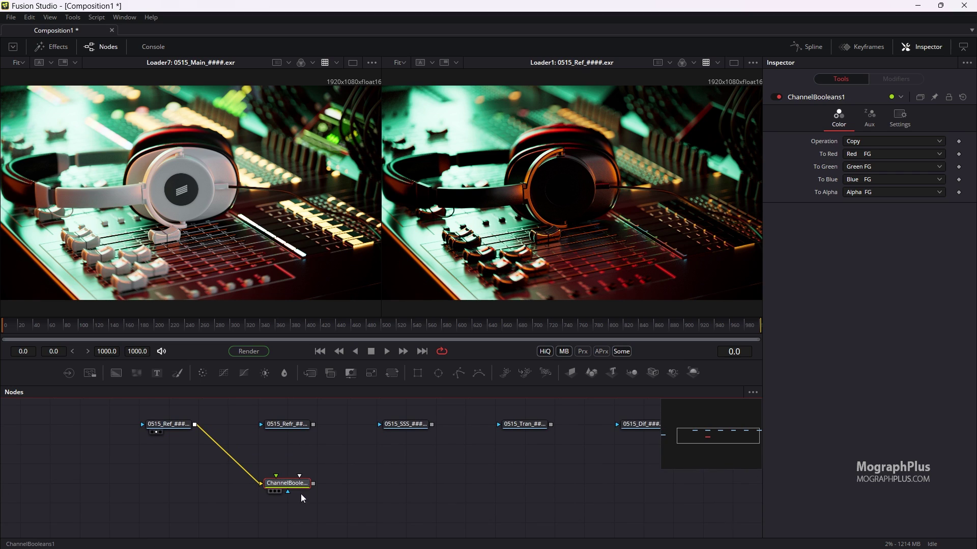
left_click_drag(313, 426, 288, 500)
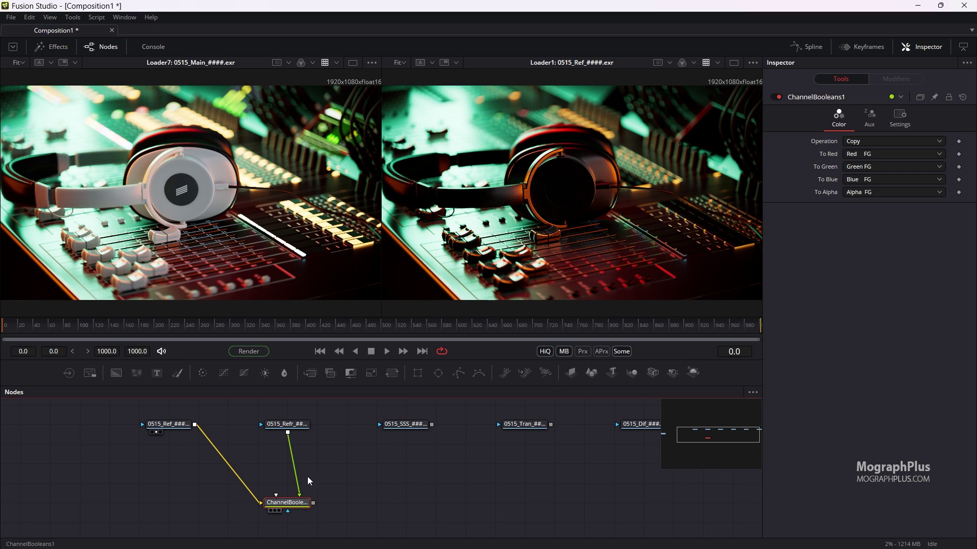
key("2")
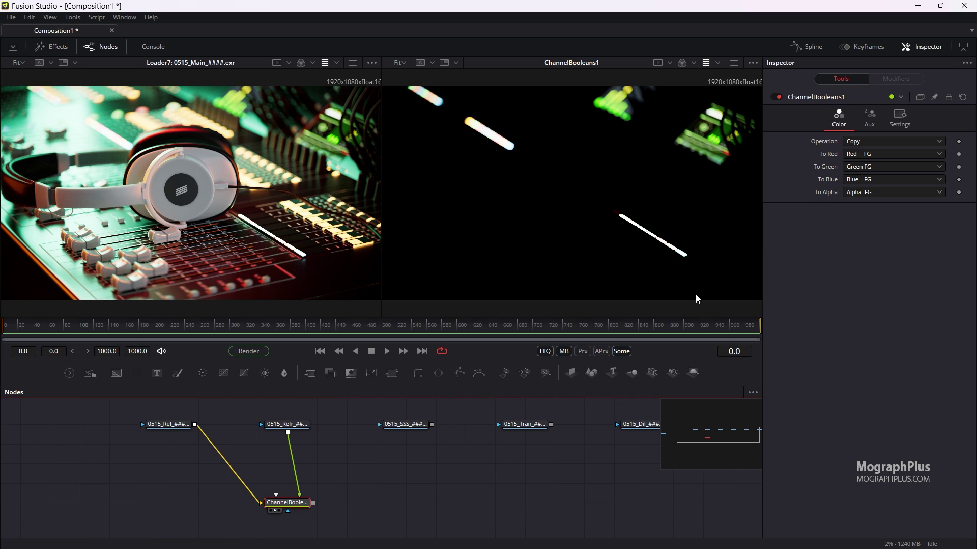
Step: Set the Channel Booleans operation to Add and To Alpha to Do Nothing
left_click(869, 141)
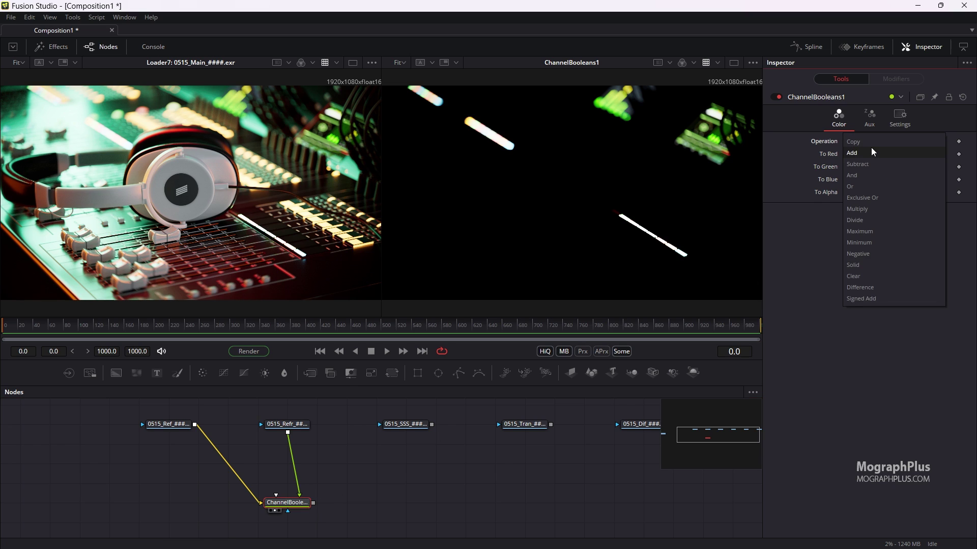
left_click(872, 149)
left_click(872, 154)
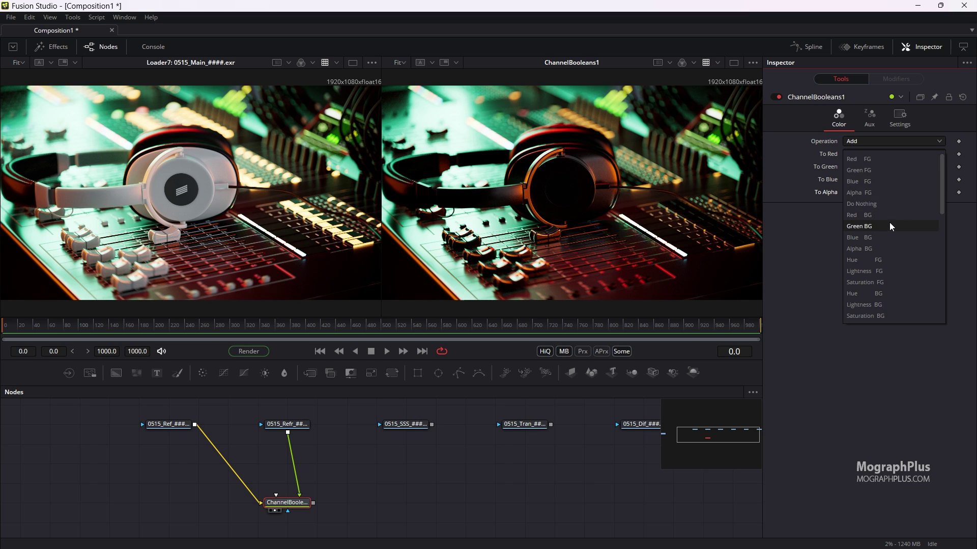
left_click(902, 206)
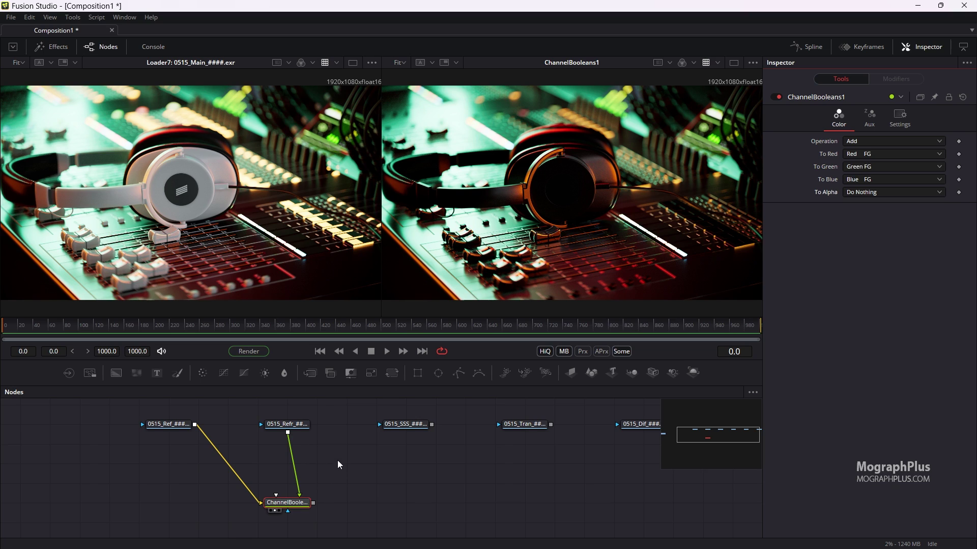
Step: Duplicate the Channel Booleans node below the SSS loader, connect the first one as background and SSS as foreground, and view it in RightView
left_click(303, 429)
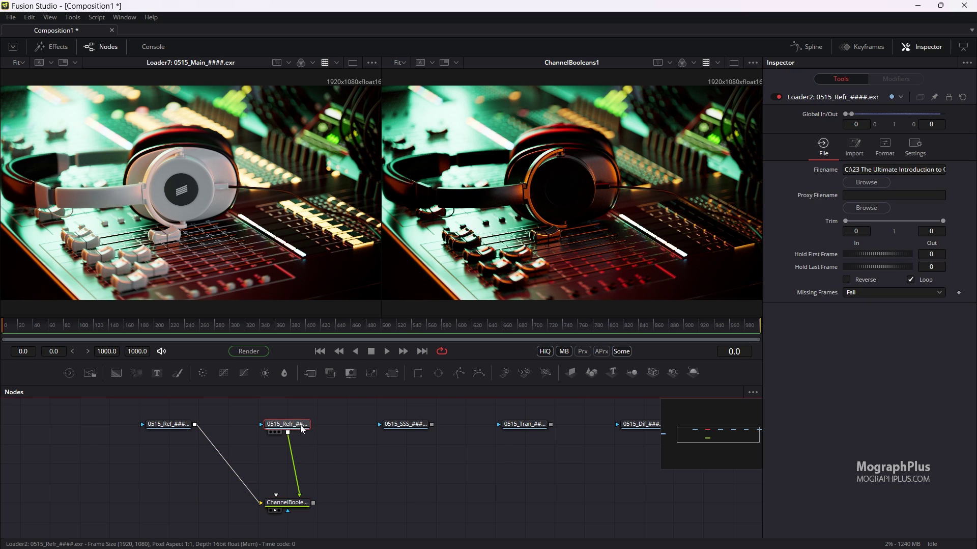
left_click(288, 502)
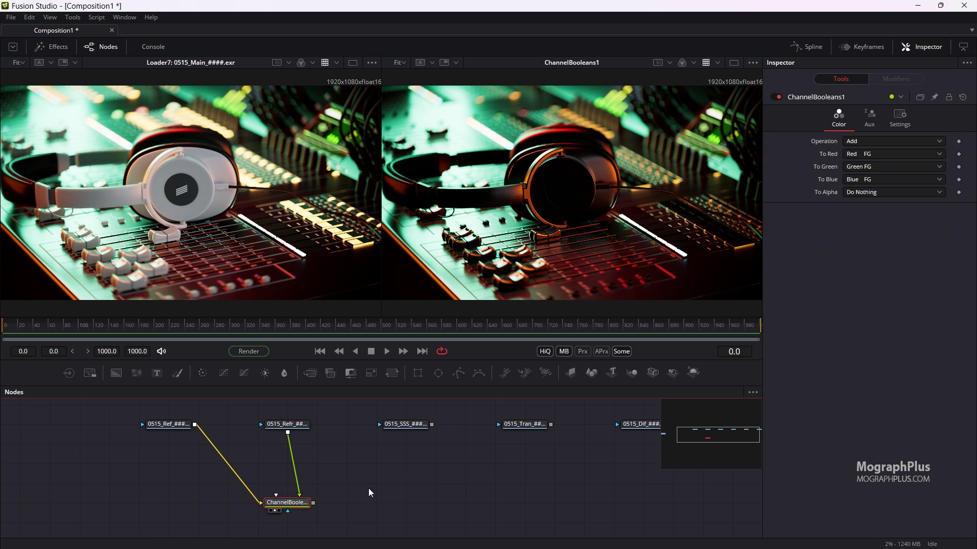
key("ctrl+v")
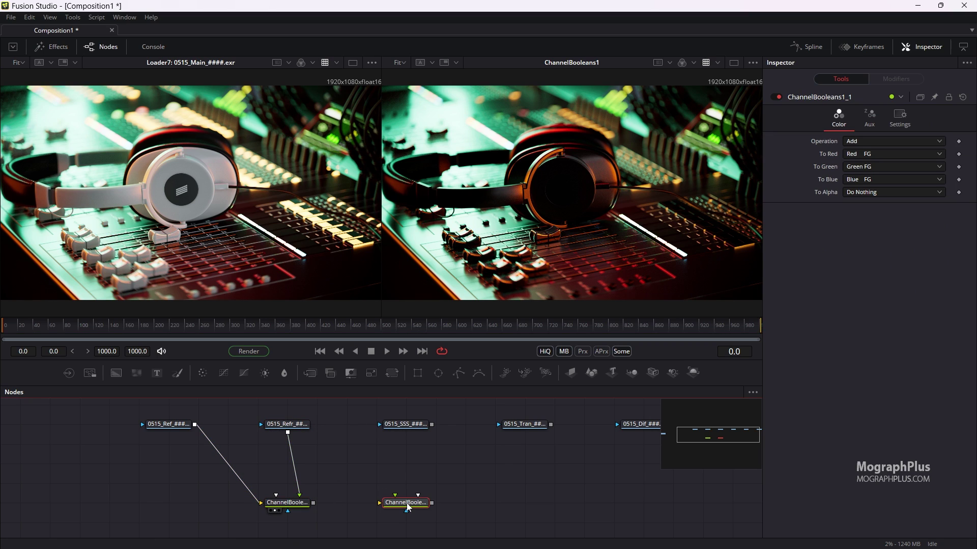
left_click_drag(314, 505, 381, 502)
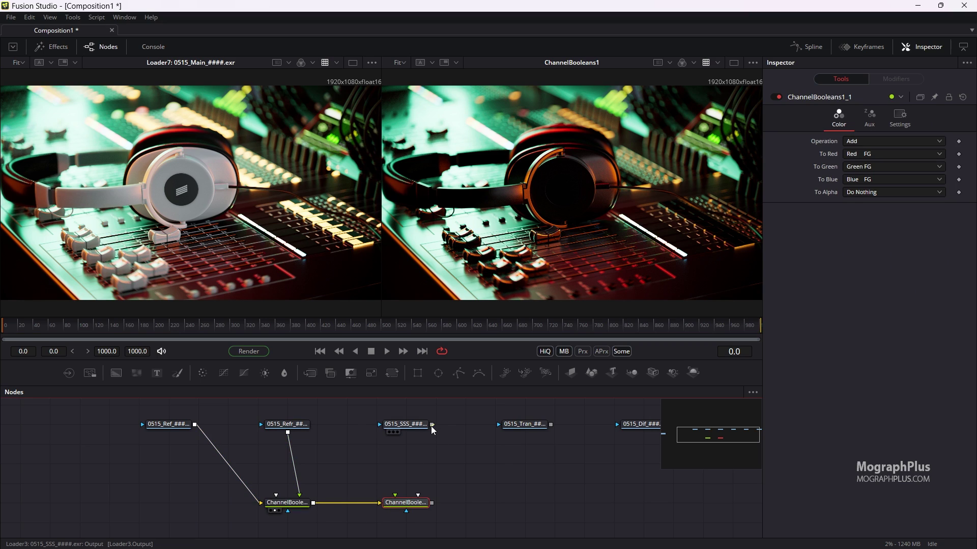
left_click_drag(433, 424, 514, 254)
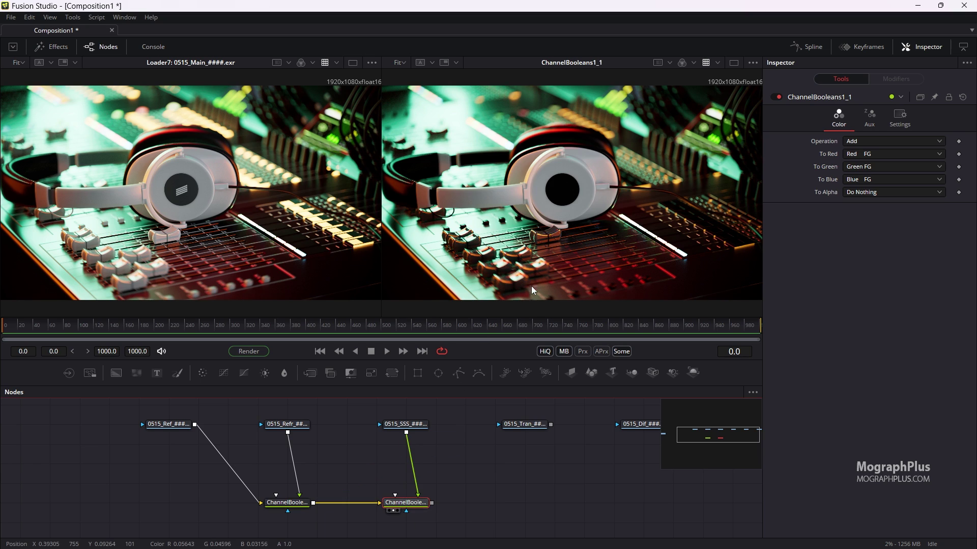
left_click_drag(486, 436, 392, 444)
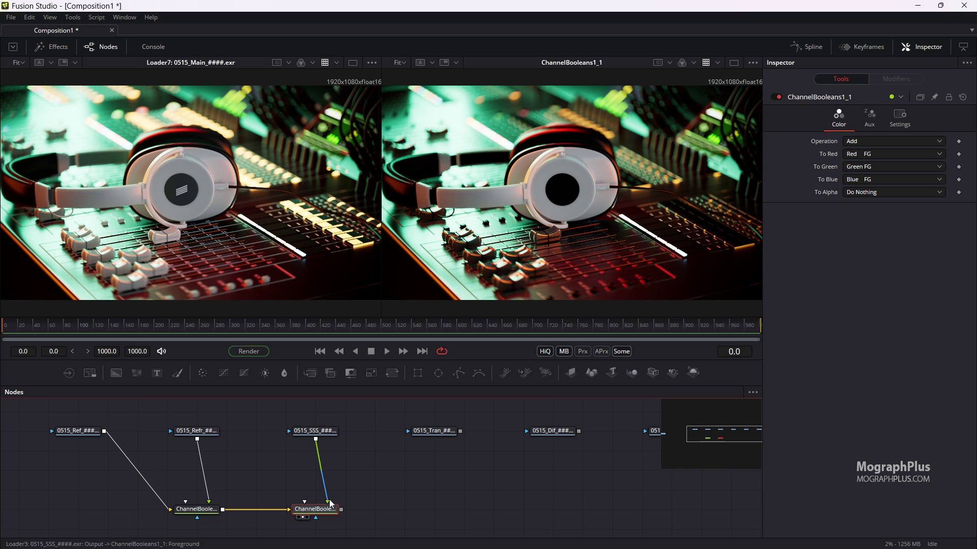
left_click(879, 141)
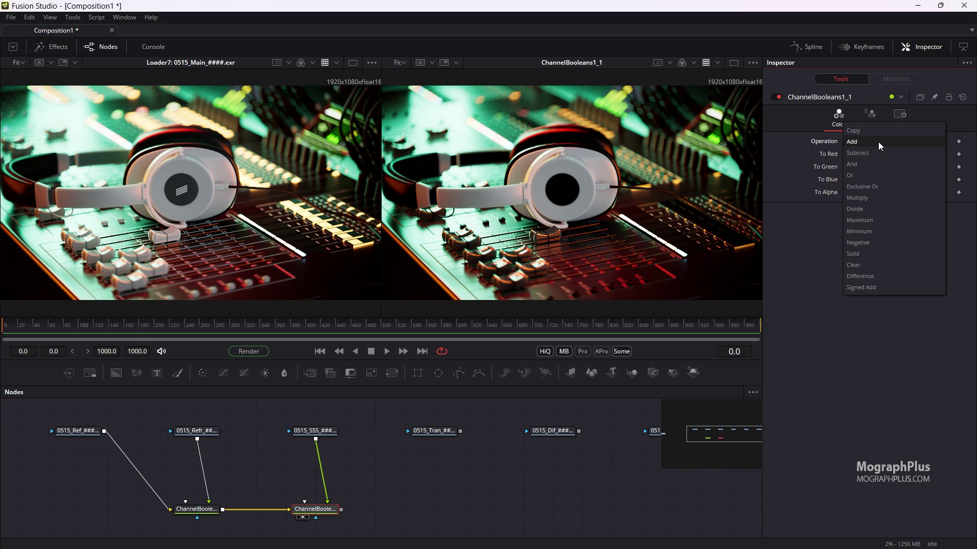
left_click(450, 443)
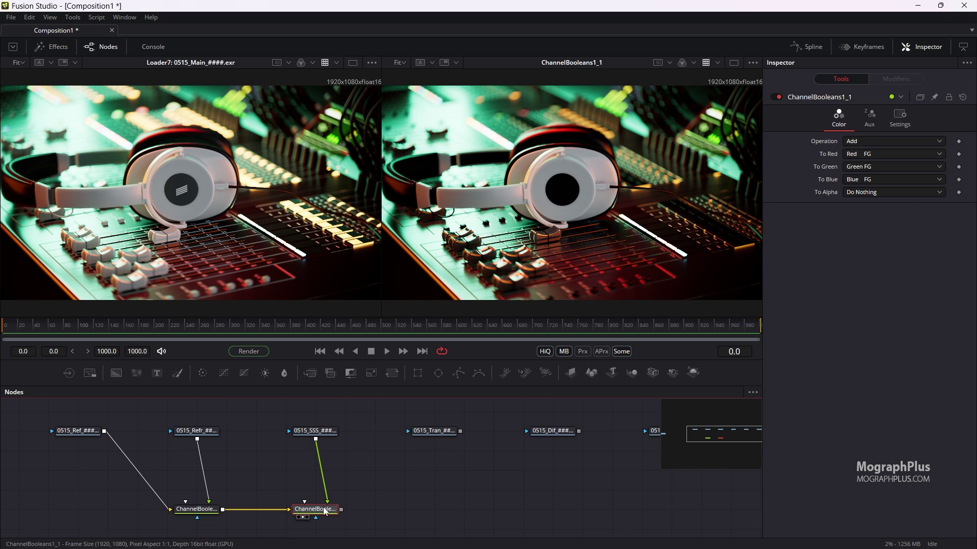
Step: Add another Channel Booleans copy below the Tran loader, with the previous one as background and Tran as foreground, displayed in RightView
left_click(436, 504)
key("ctrl+v")
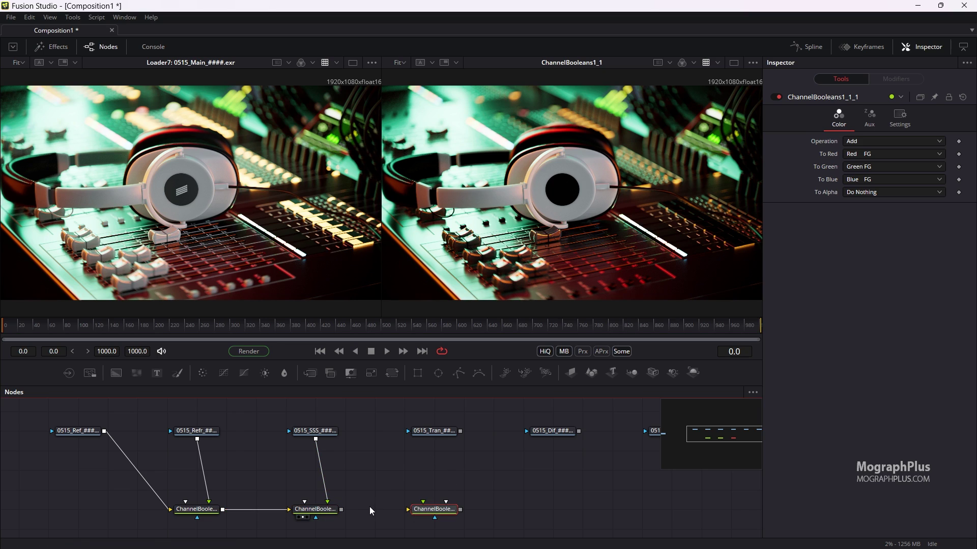
left_click_drag(342, 509, 436, 508)
left_click_drag(461, 431, 447, 502)
key("2")
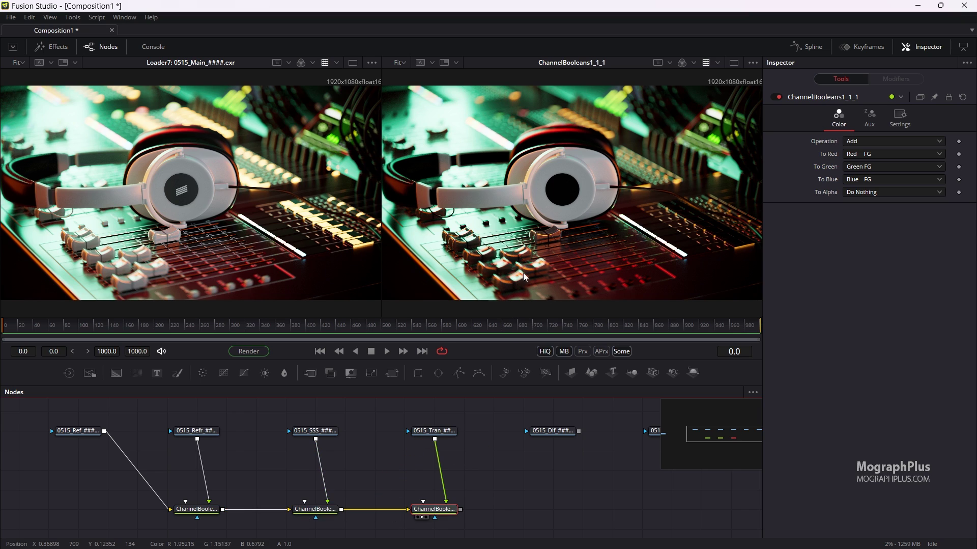
left_click_drag(433, 510, 524, 255)
Step: Add a Channel Booleans copy below the Dif loader, connecting the previous one as background and Dif as foreground, and view it in RightView
left_click_drag(476, 407, 326, 391)
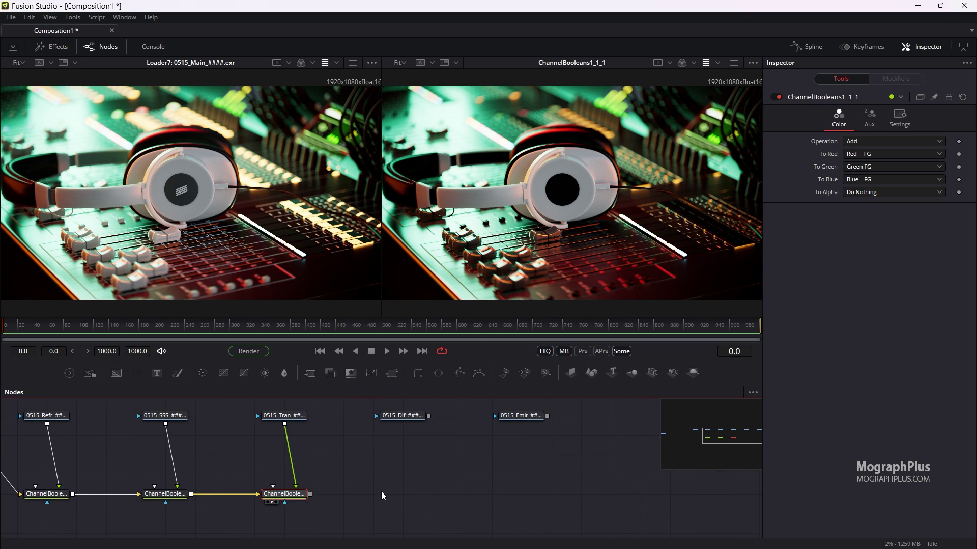
left_click(400, 494)
key("ctrl+v")
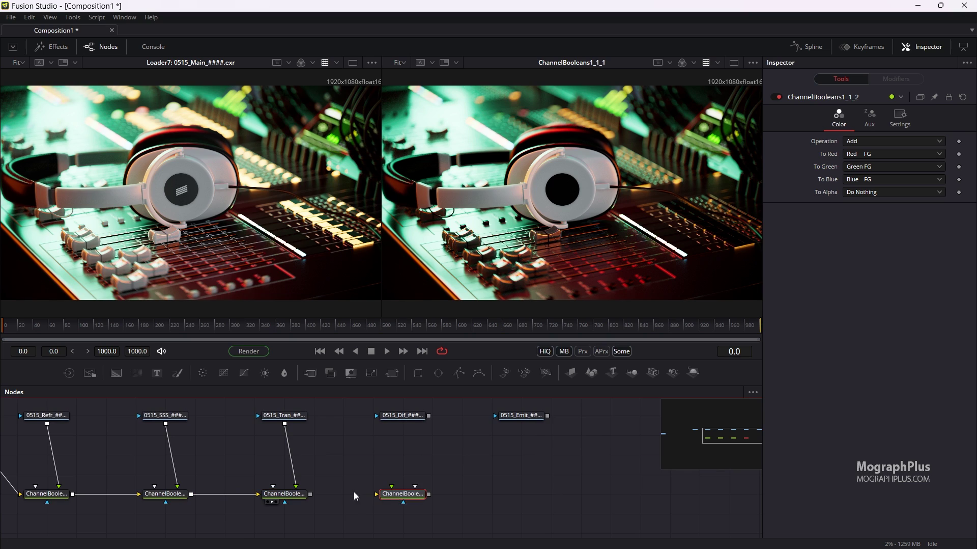
left_click_drag(310, 493, 392, 500)
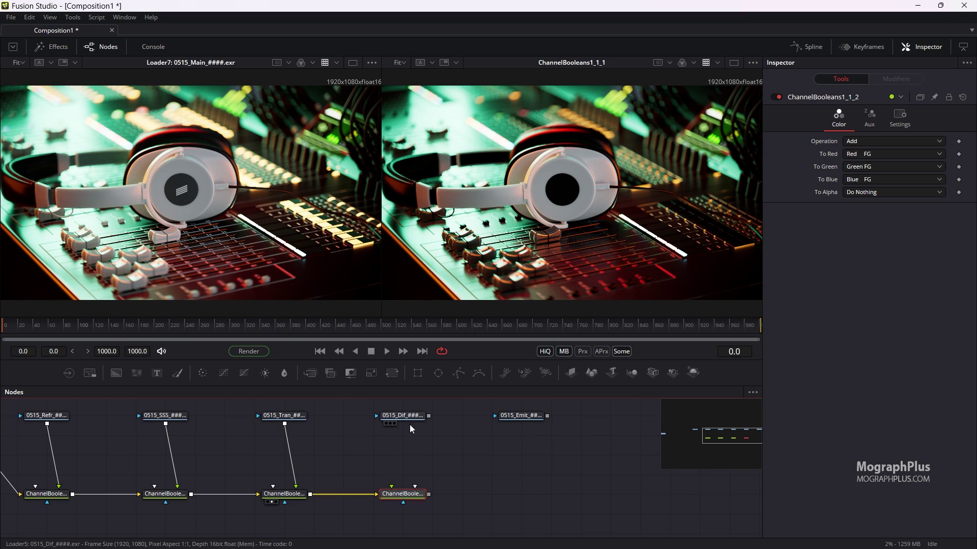
left_click_drag(429, 415, 402, 493)
Step: Add a Channel Booleans copy below the Emit loader, wire the chain as background and Emit as foreground, and view it in RightView
left_click_drag(501, 447, 362, 442)
key("ctrl+v")
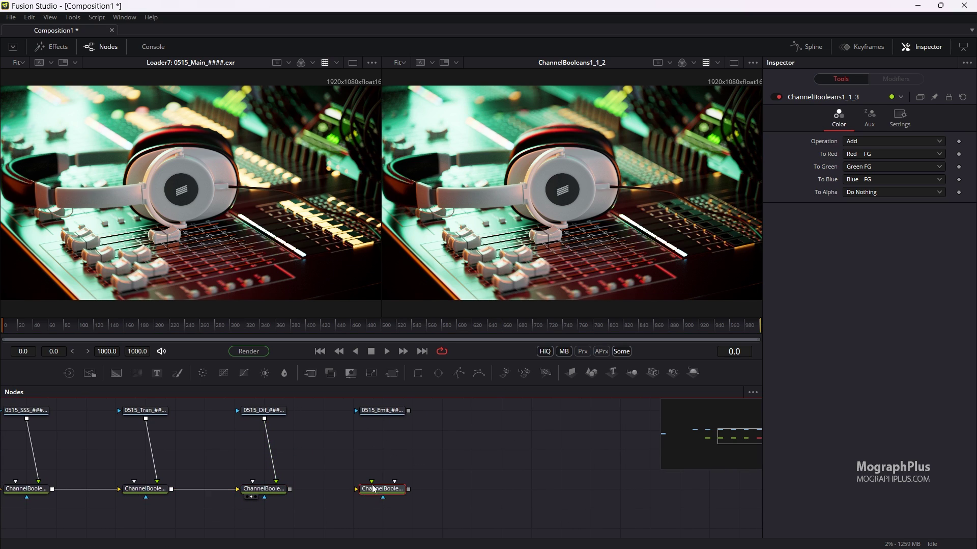
left_click_drag(290, 489, 379, 490)
left_click_drag(409, 410, 410, 449)
left_click_drag(473, 301, 518, 242)
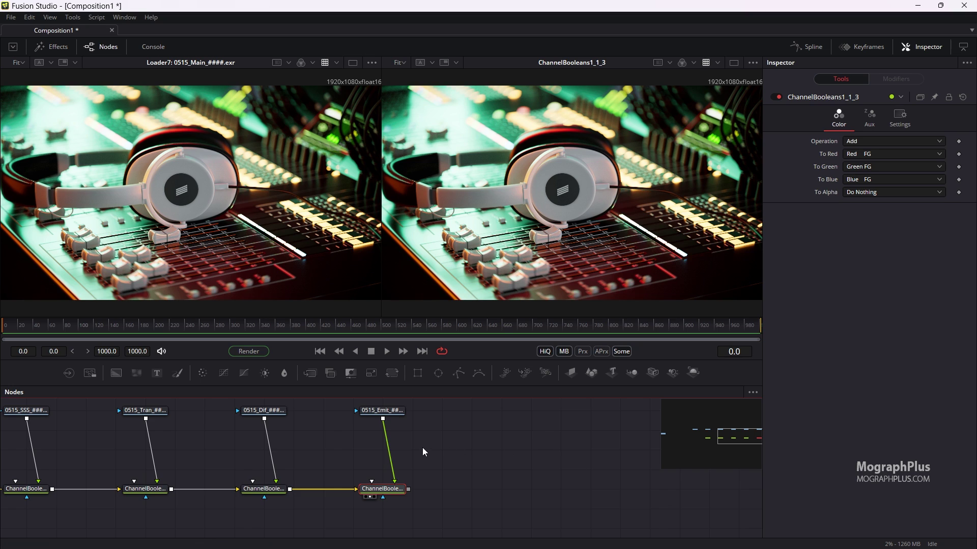
Step: Turn off the viewer LUT in the RightView viewer showing the last Channel Booleans node
left_click_drag(424, 448, 539, 439)
scroll(539, 439, "down", 2)
left_click_drag(424, 423, 466, 449)
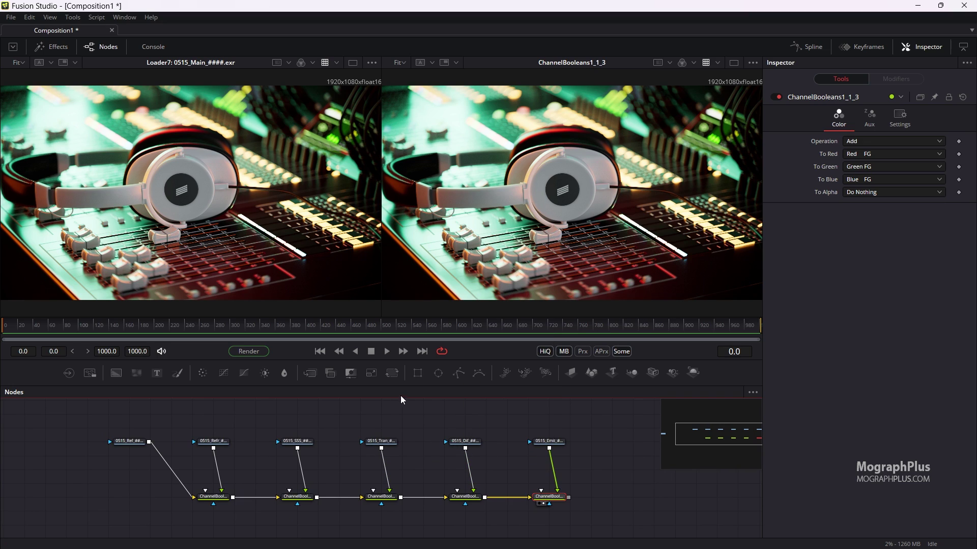
left_click_drag(380, 399, 300, 395)
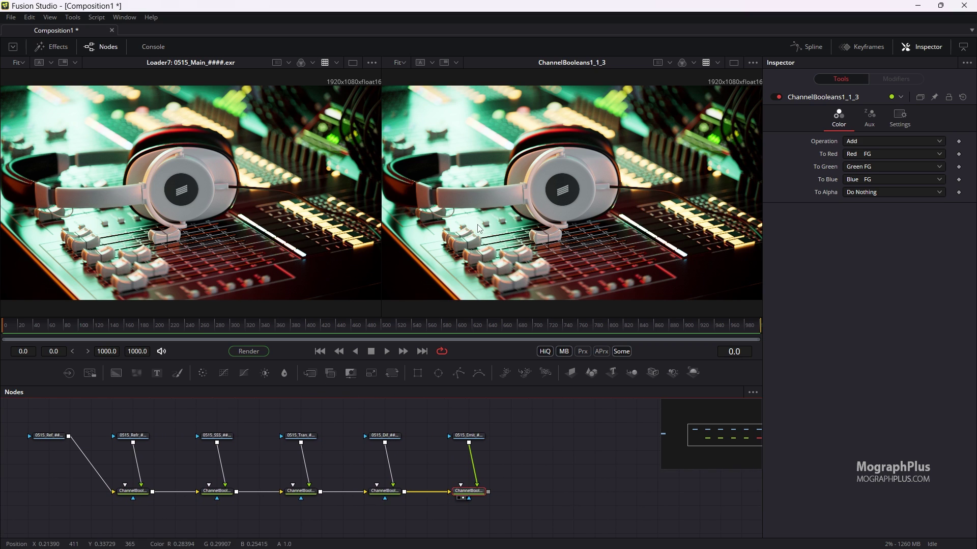
left_click(705, 64)
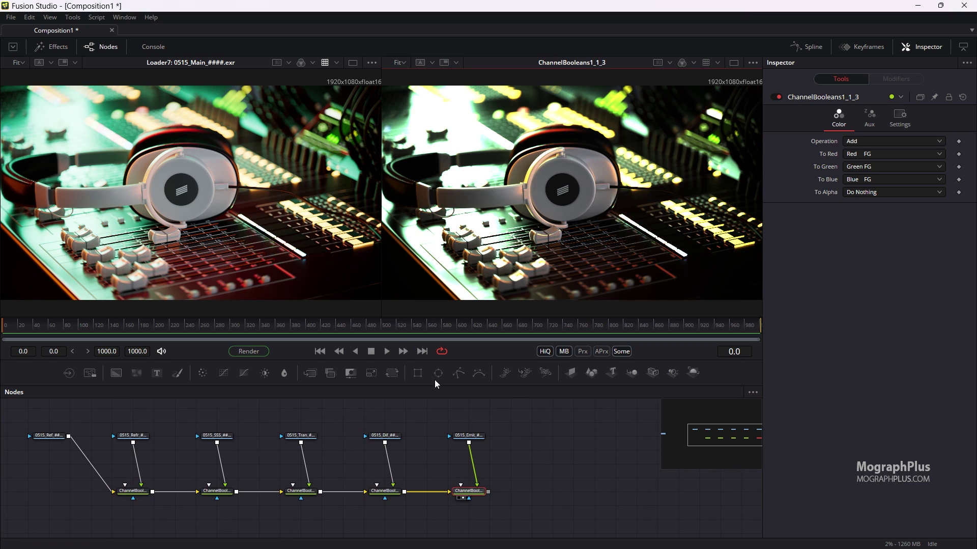
left_click_drag(524, 437, 516, 436)
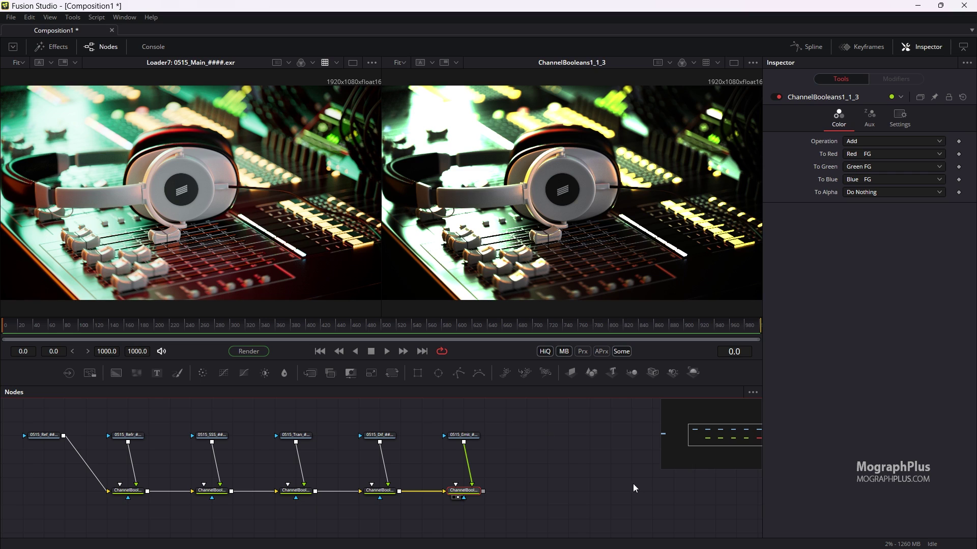
Step: Add an OCIO Colorspace (OCC) node after the last Channel Booleans node and load config.ocio from the aces_1.2 folder as its OCIO Config
left_click(603, 479)
key("shift+space")
type("ocio")
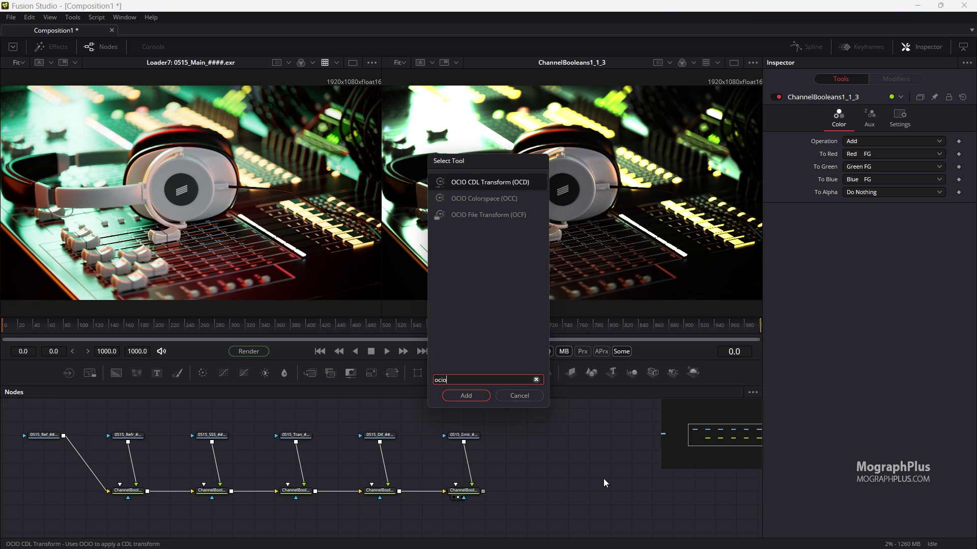
key("Down")
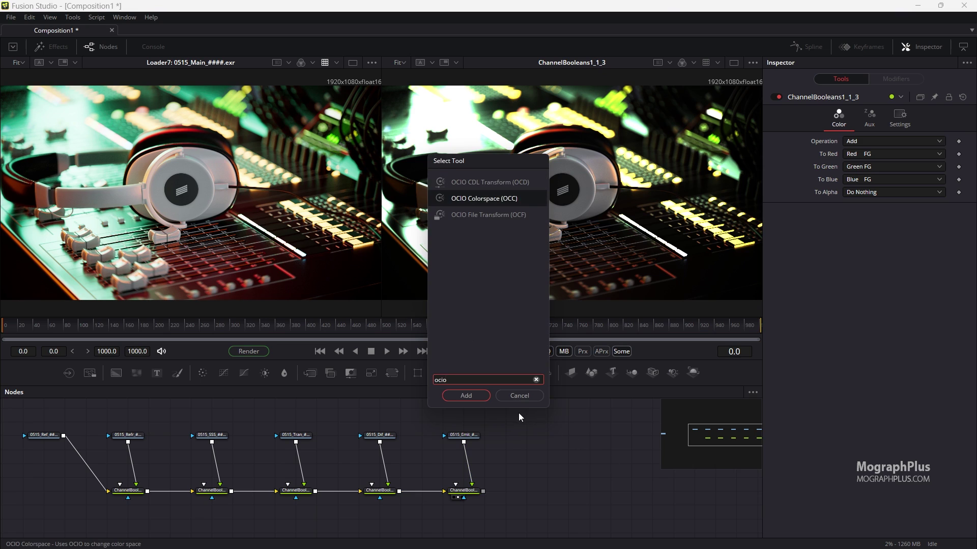
key("Return")
left_click_drag(611, 484, 528, 498)
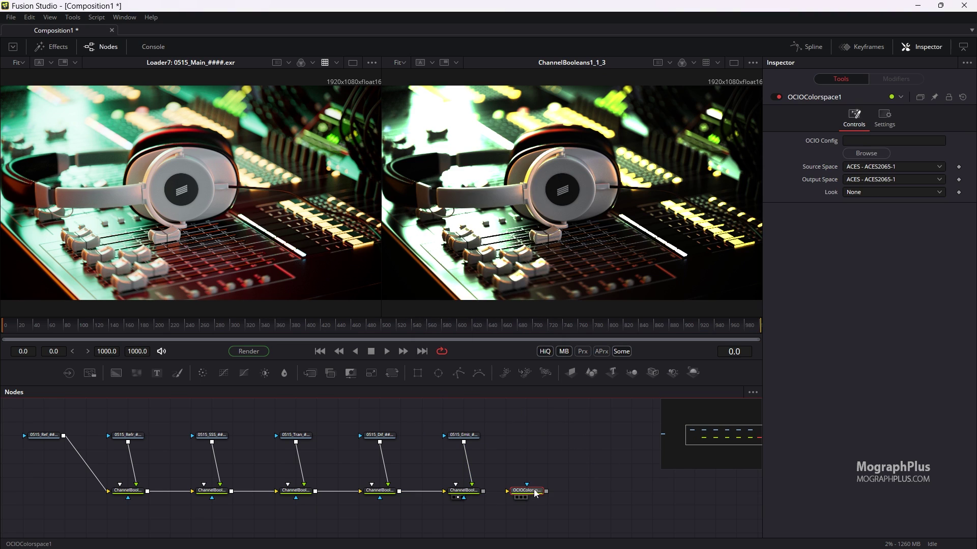
left_click(855, 153)
double_click(389, 172)
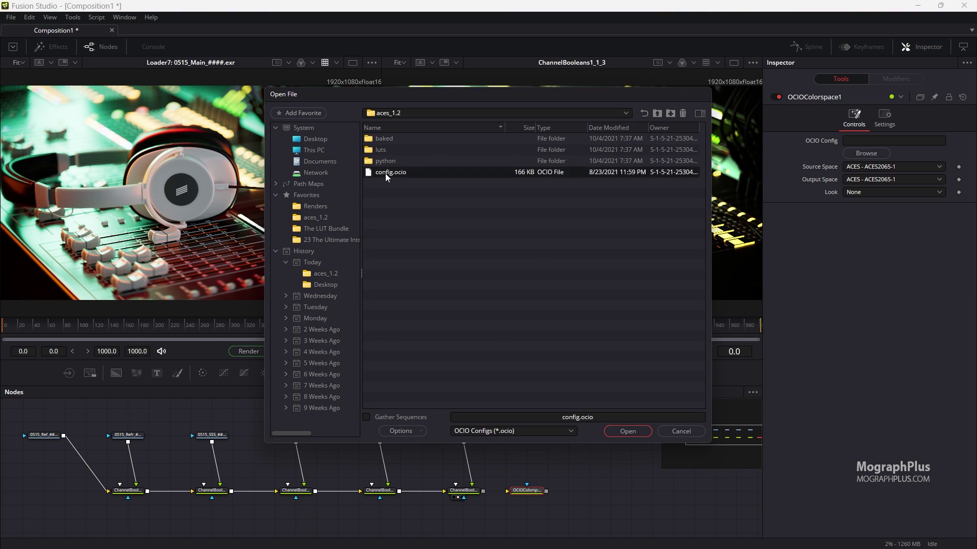
Step: Connect the last Channel Booleans output to the OCIO Colorspace node and display that node in the RightView viewer
left_click_drag(441, 438, 368, 439)
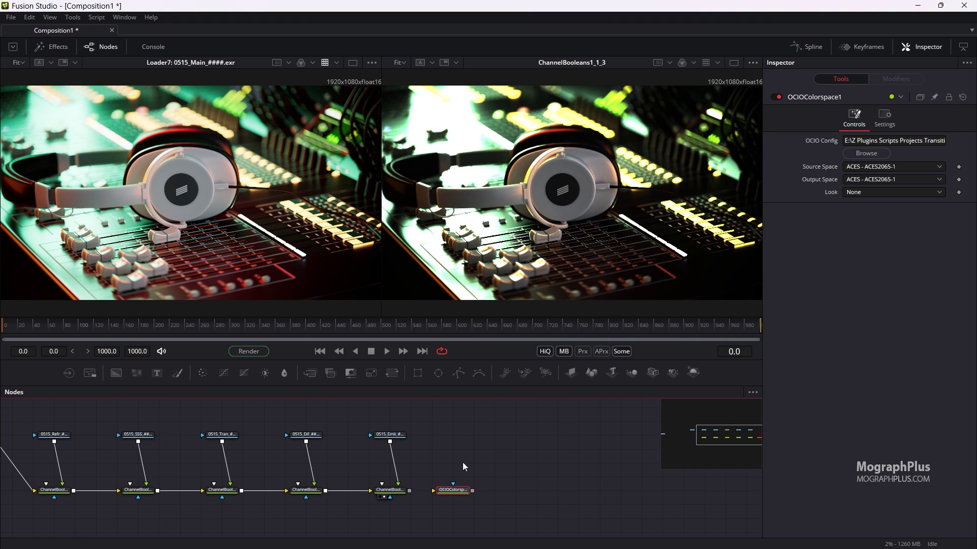
left_click_drag(410, 490, 487, 493)
left_click_drag(454, 452, 411, 450)
left_click_drag(429, 487, 445, 495)
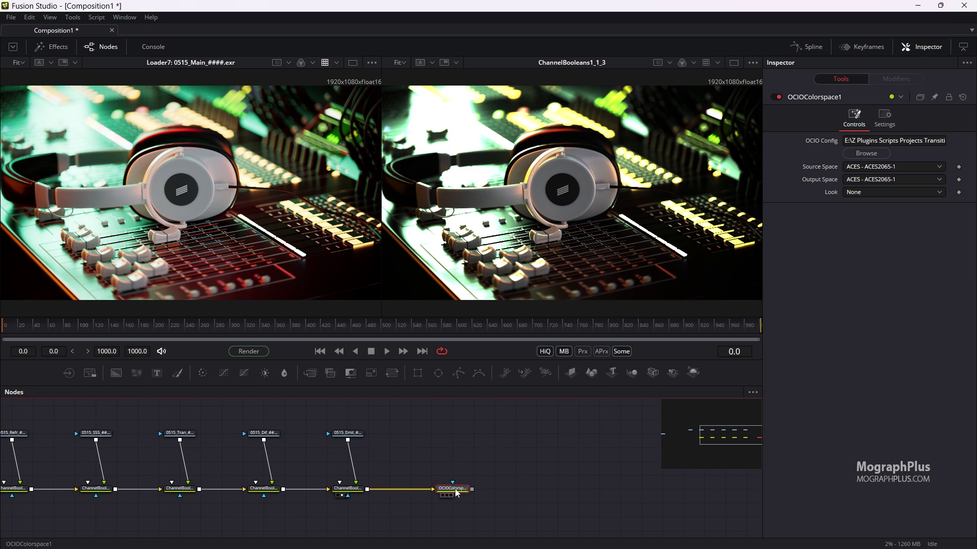
left_click_drag(457, 491, 543, 232)
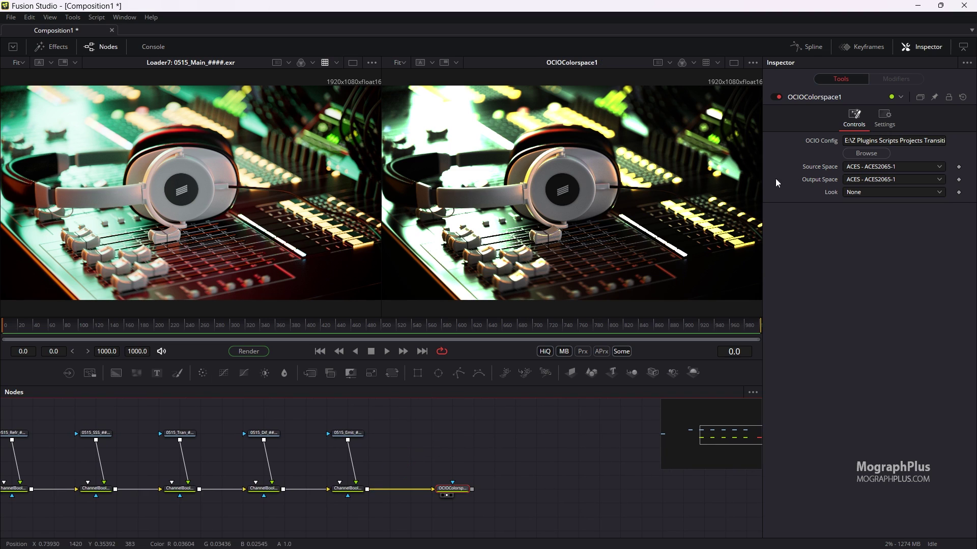
Step: Set the OCIO Colorspace node's Output Space to ACES - ACEScc
left_click(888, 180)
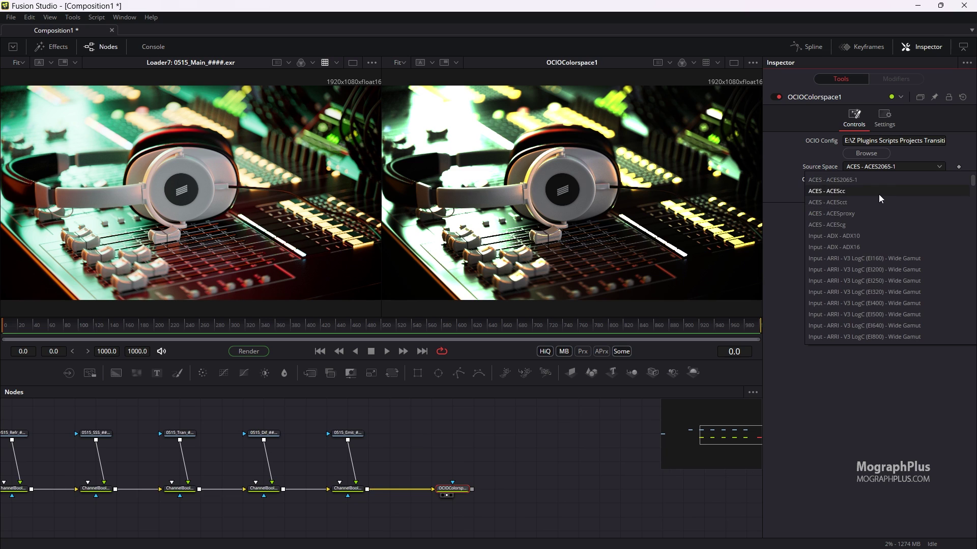
left_click(879, 194)
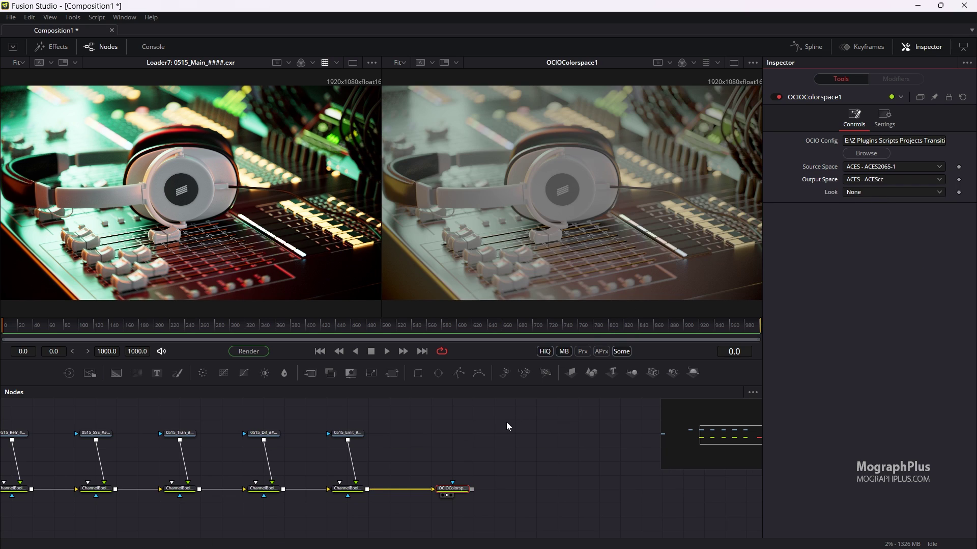
Step: Duplicate the OCIO Colorspace node, chain the copy after the original, and display it in the RightView viewer
left_click_drag(492, 467, 399, 468)
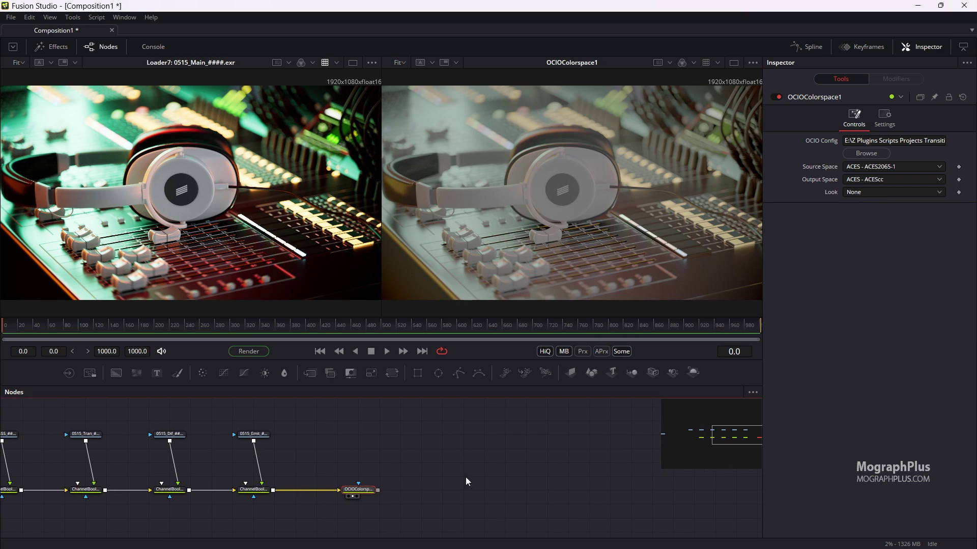
scroll(474, 465, "up", 2)
left_click_drag(410, 452, 398, 427)
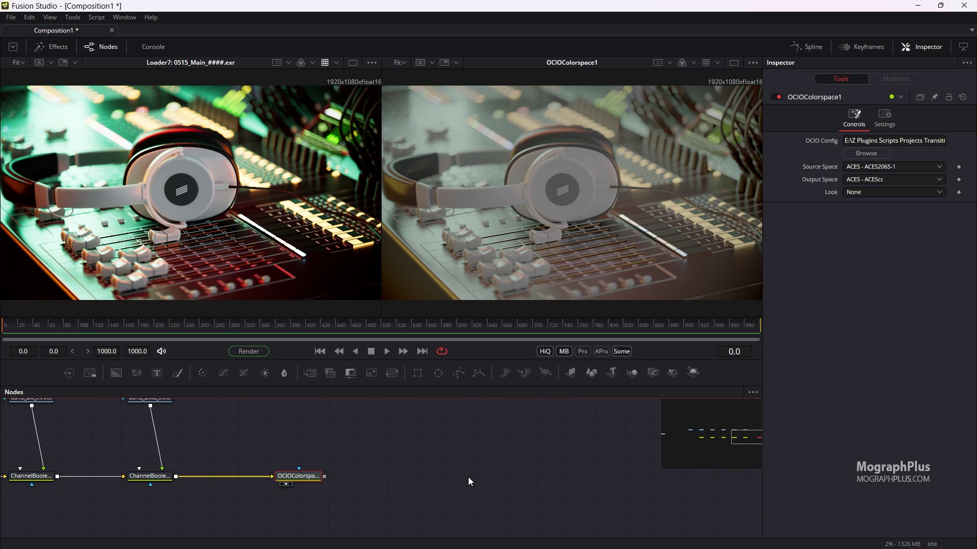
key("ctrl+c")
key("ctrl+v")
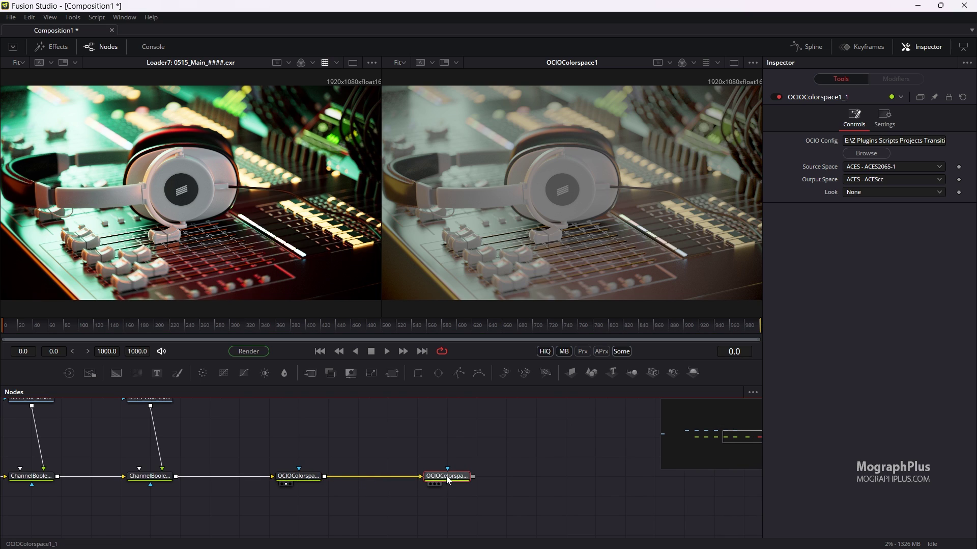
key("2")
Step: Set the duplicated OCIO Colorspace node's Source Space to ACES - ACEScc and its Output Space to Output - sRGB
left_click(866, 167)
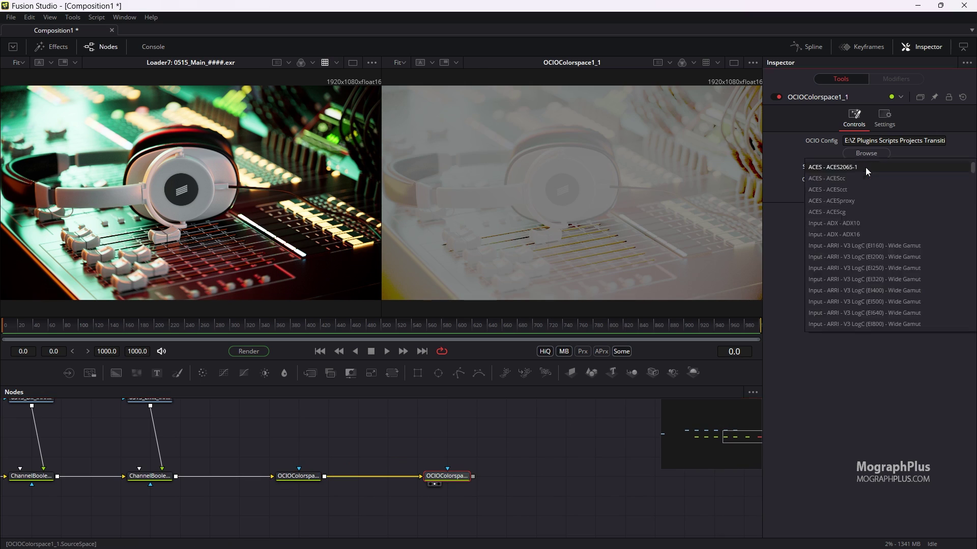
left_click(869, 178)
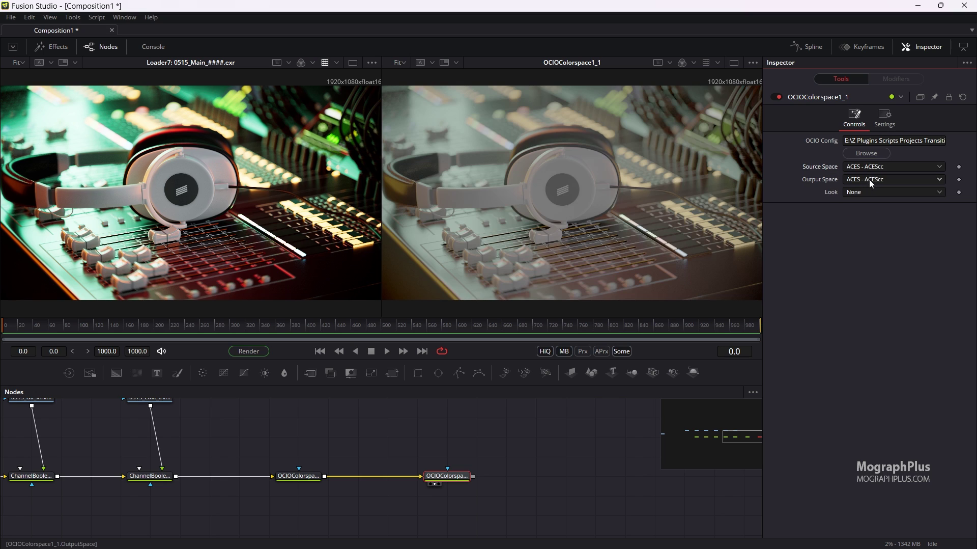
left_click(873, 179)
scroll(882, 248, "down", 10)
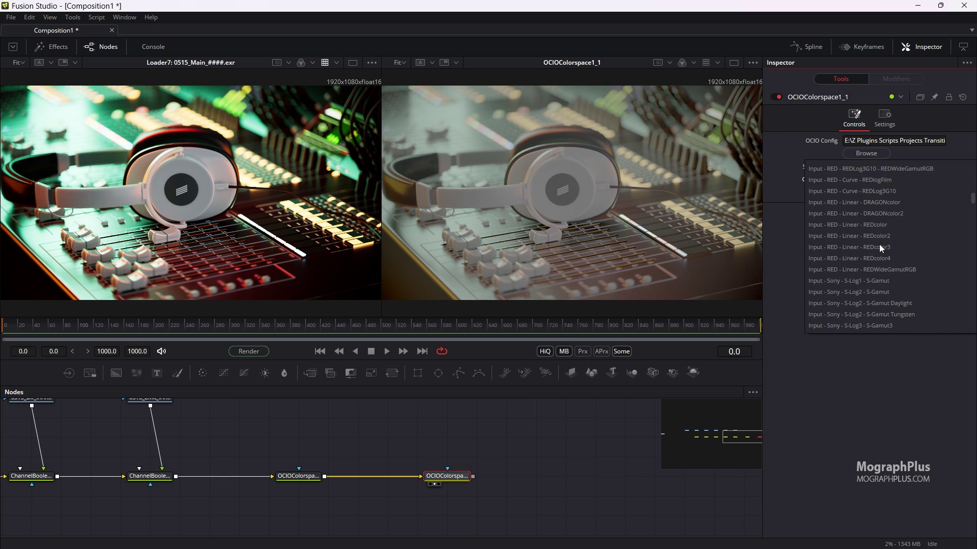
scroll(881, 248, "down", 3)
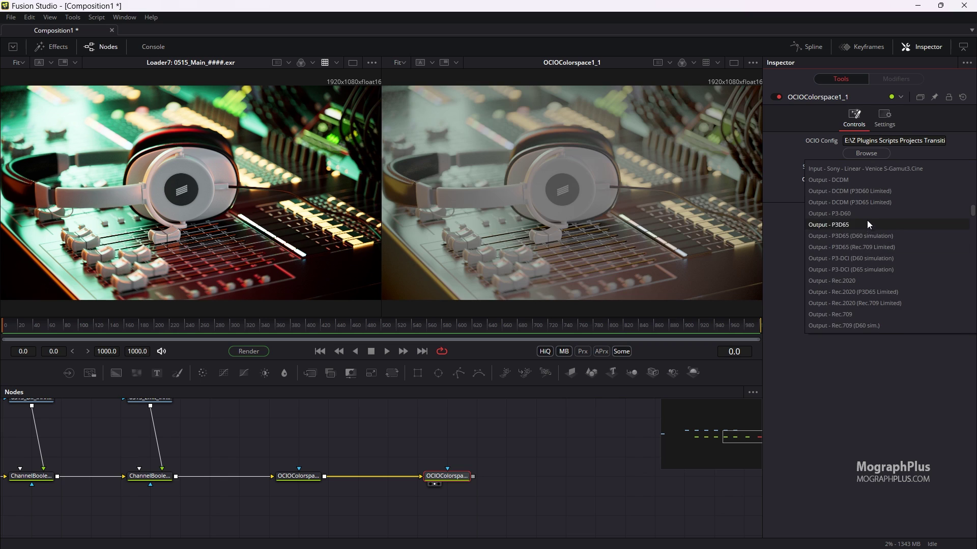
scroll(871, 272, "down", 2)
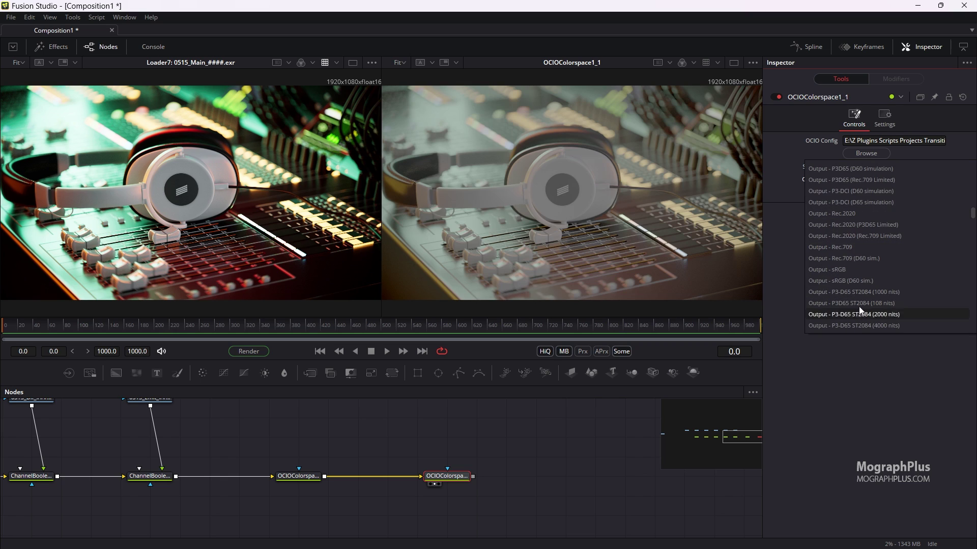
left_click(871, 270)
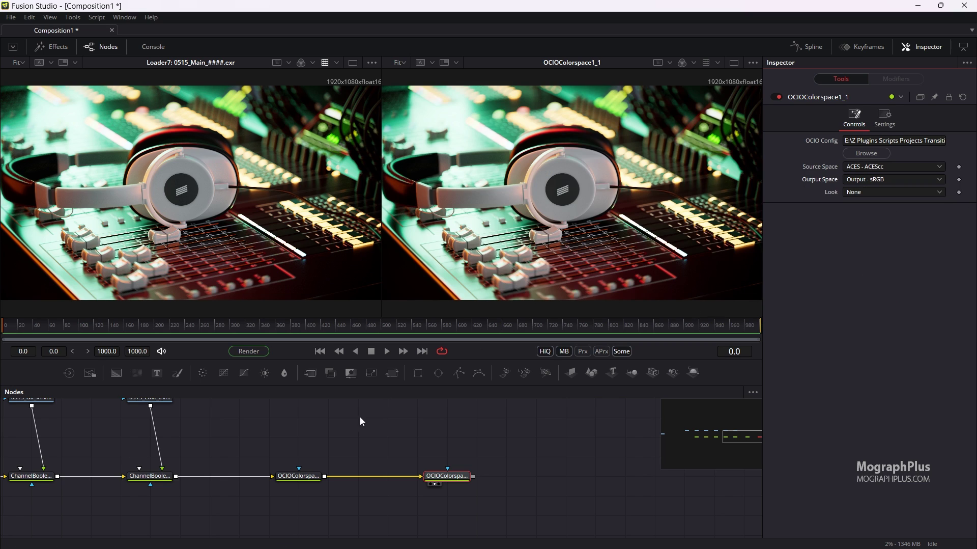
Step: Display the first OCIO Colorspace node in the RightView viewer and check its Output Space setting
left_click_drag(362, 434, 434, 435)
scroll(433, 434, "down", 3)
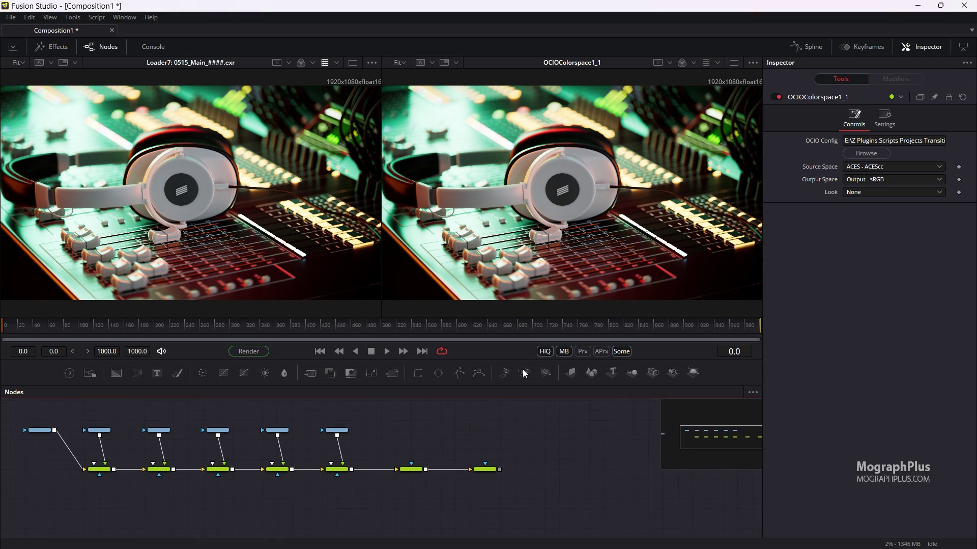
left_click_drag(503, 469, 456, 459)
left_click_drag(387, 472, 493, 497)
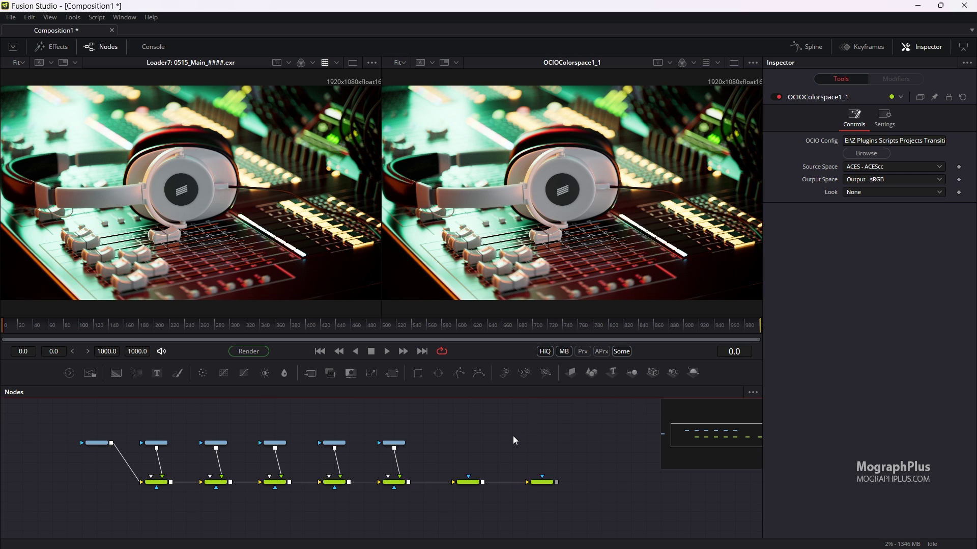
left_click_drag(471, 482, 526, 244)
left_click(468, 482)
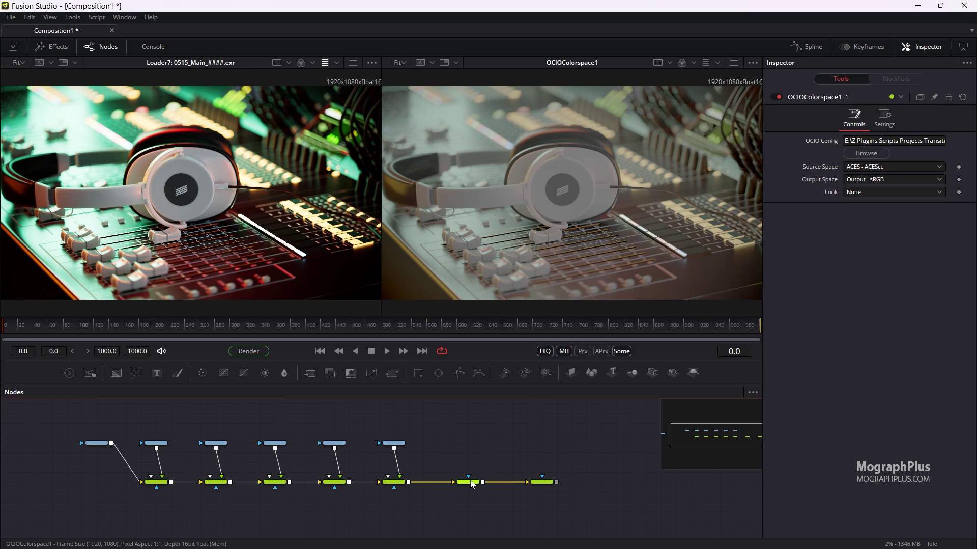
left_click(890, 181)
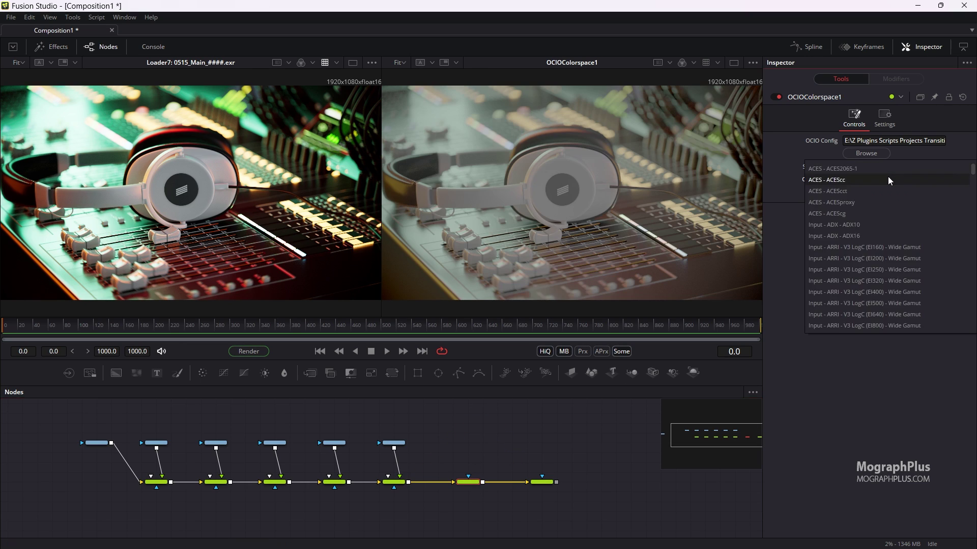
left_click(868, 179)
Step: Select the second OCIO Colorspace node, review its settings, and display it in the RightView viewer
left_click_drag(517, 448, 564, 506)
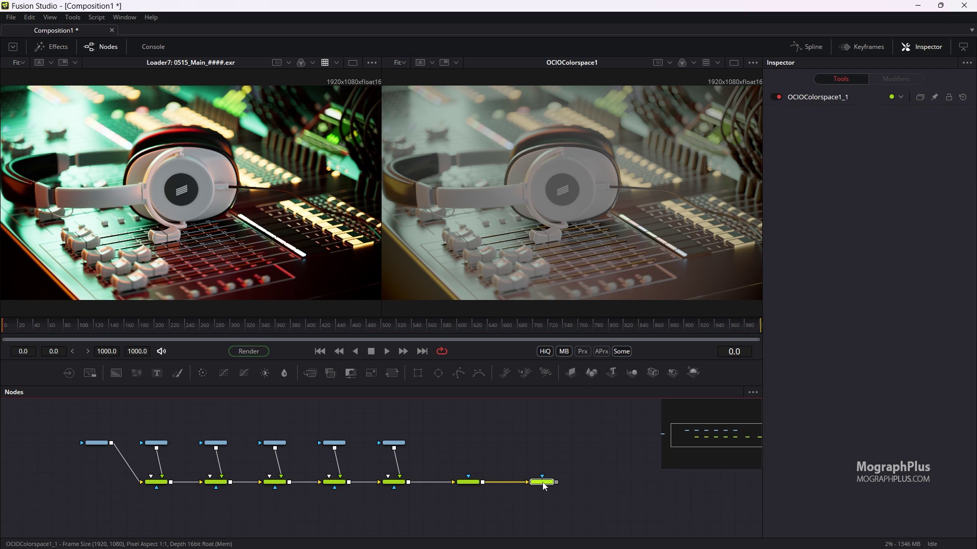
left_click(545, 486)
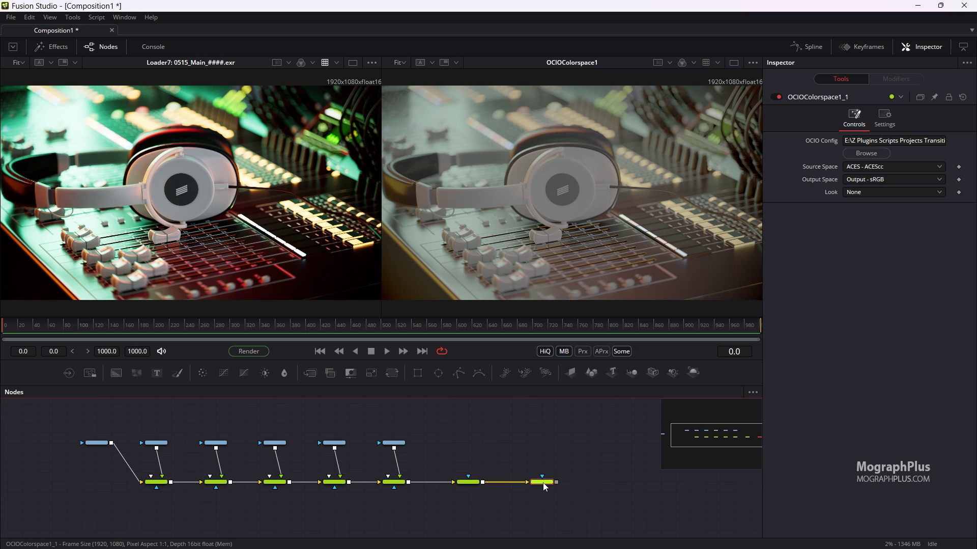
mouse_move(544, 487)
left_click_drag(545, 486, 594, 222)
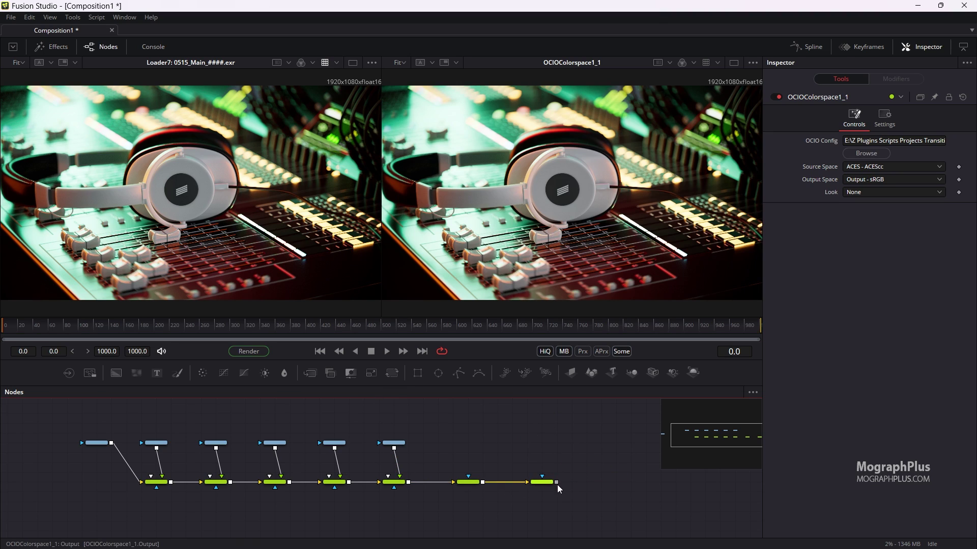
Step: Move the second OCIO Colorspace node farther along the chain to leave working space after the first one
left_click_drag(543, 481, 617, 481)
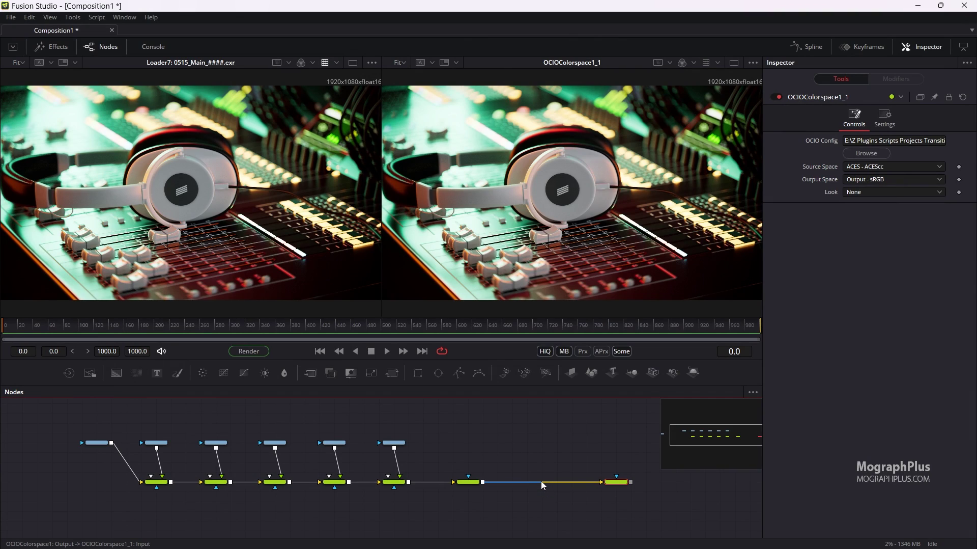
left_click_drag(520, 455, 472, 455)
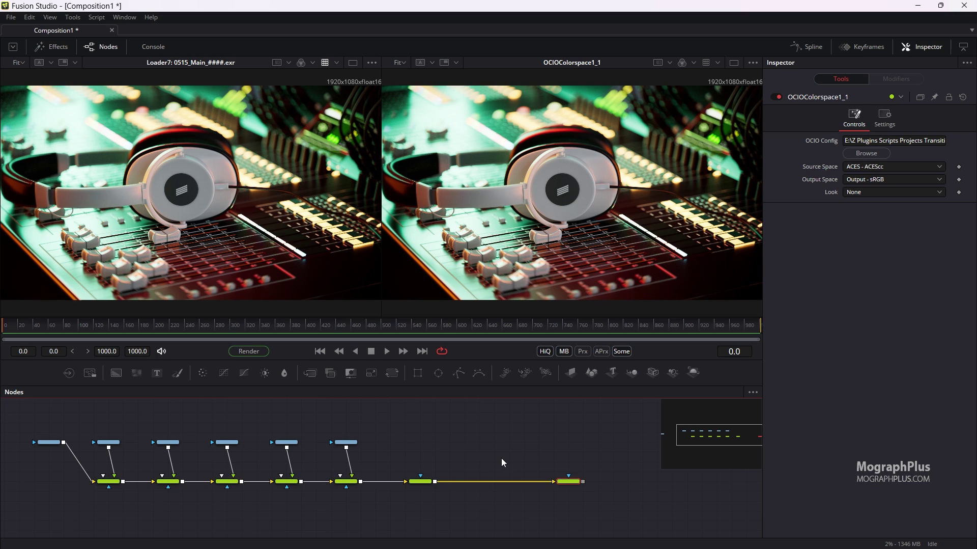
left_click_drag(565, 481, 520, 481)
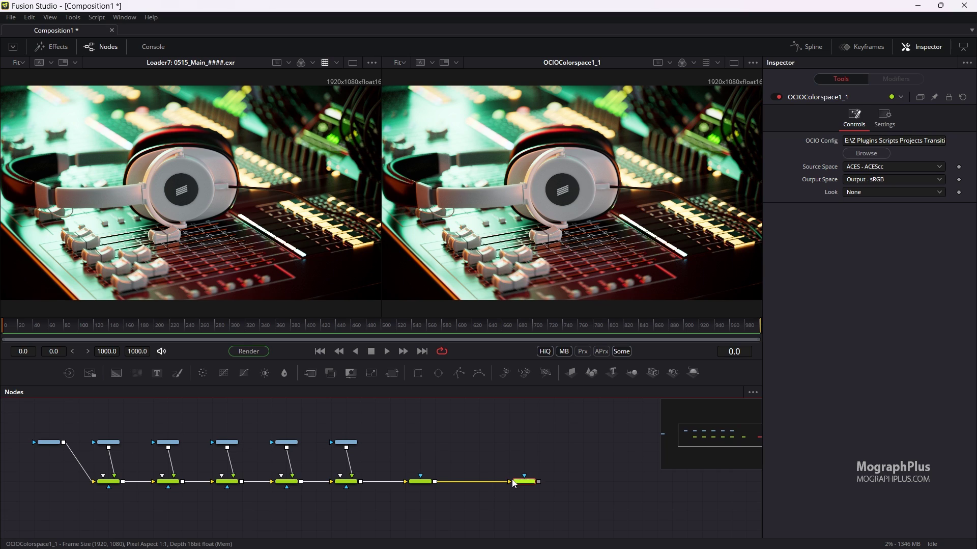
left_click_drag(585, 457, 672, 460)
Step: Examine the AOV loaders one after another in the LeftView viewer, from Ref, Refr, SSS and Tran to Dif and Emit
left_click_drag(488, 431, 118, 464)
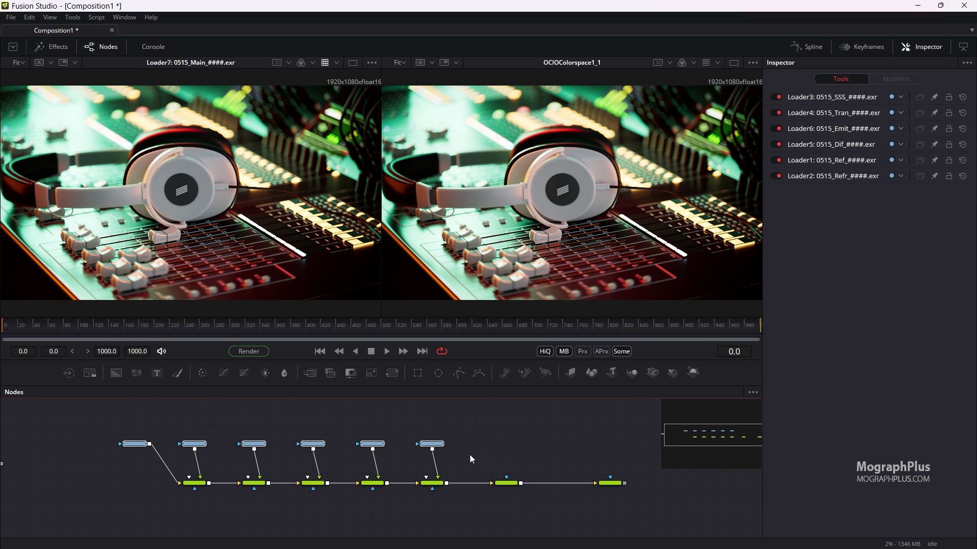
left_click_drag(466, 446, 461, 443)
left_click(484, 429)
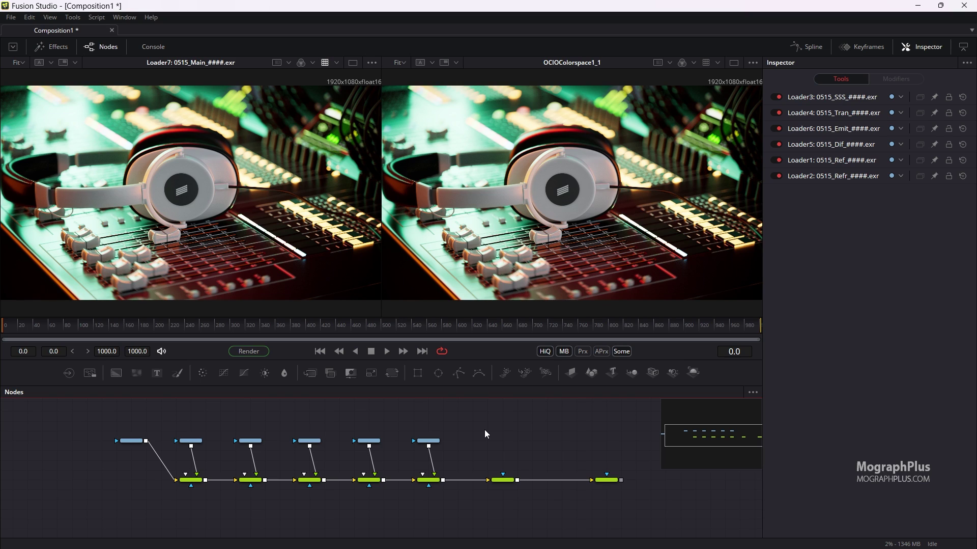
scroll(273, 426, "up", 4)
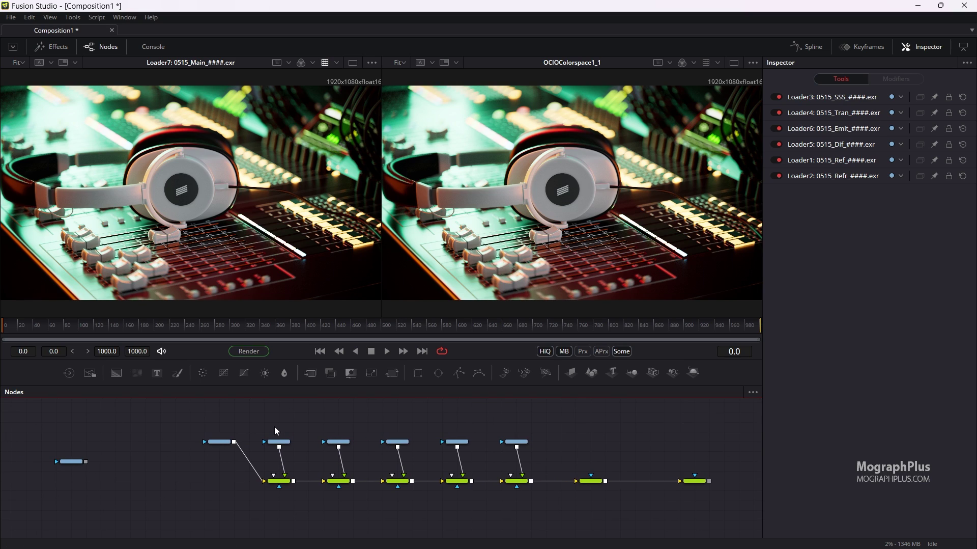
left_click_drag(263, 434, 200, 427)
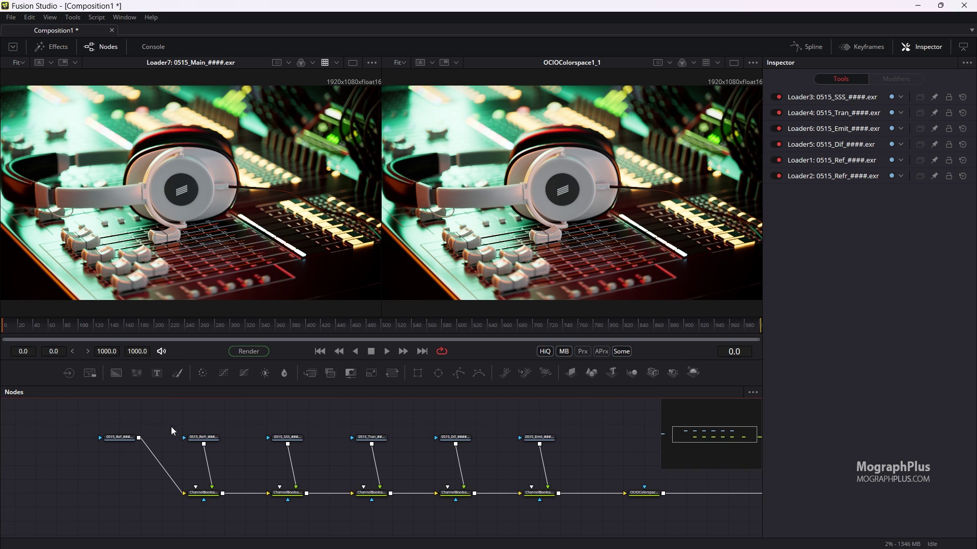
left_click(120, 443)
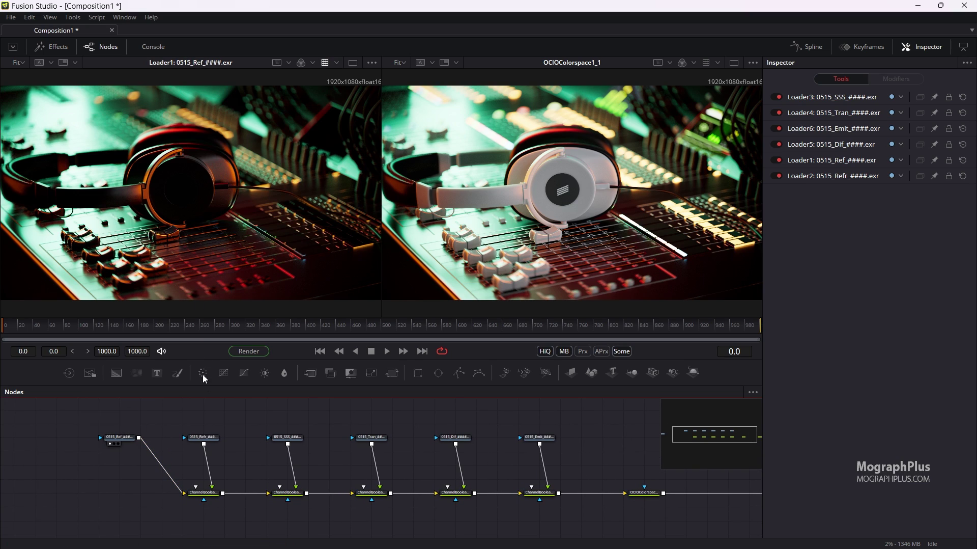
left_click_drag(211, 438, 241, 256)
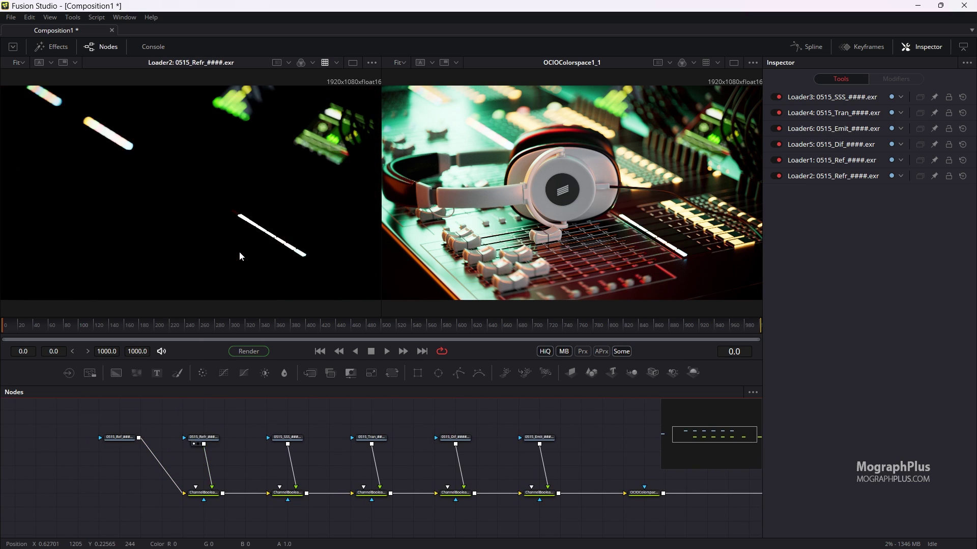
left_click_drag(294, 441, 259, 244)
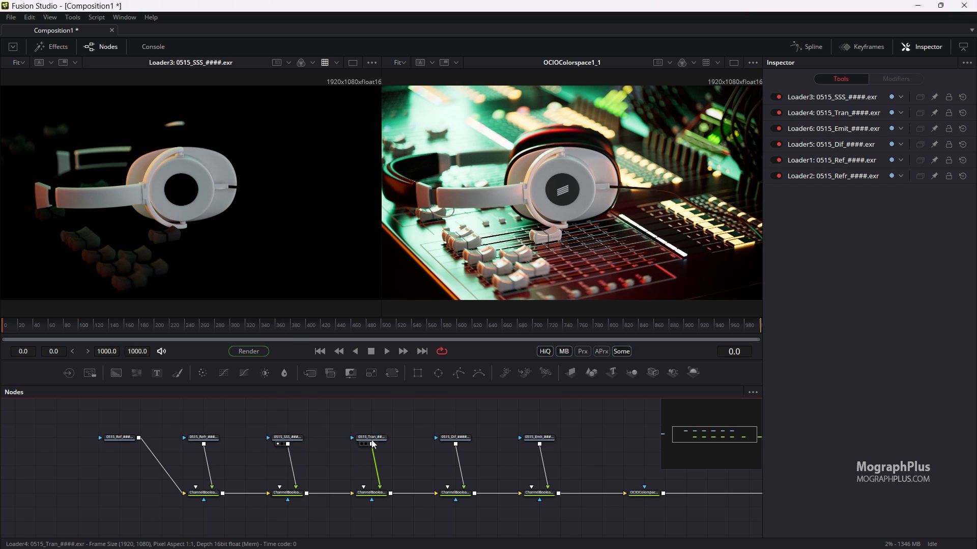
left_click_drag(374, 444, 289, 271)
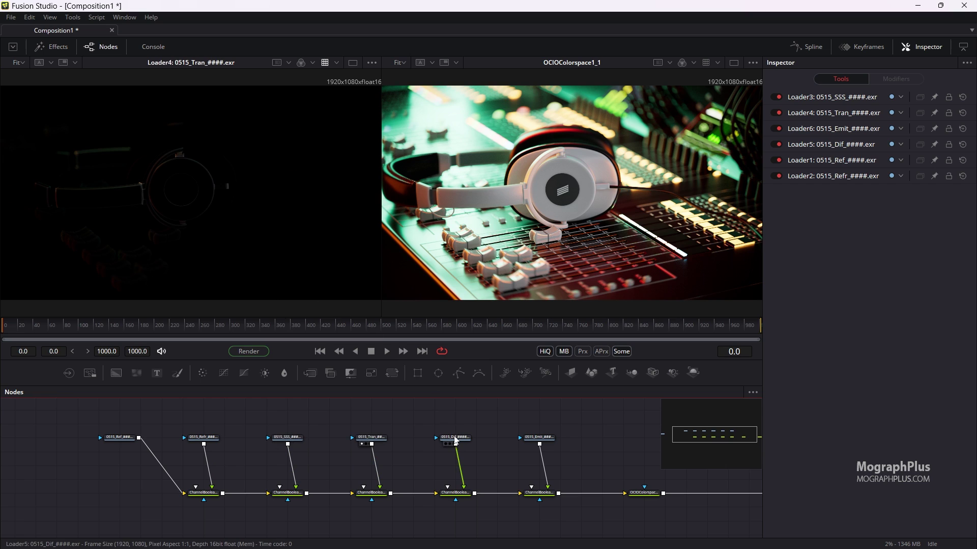
left_click_drag(456, 439, 289, 221)
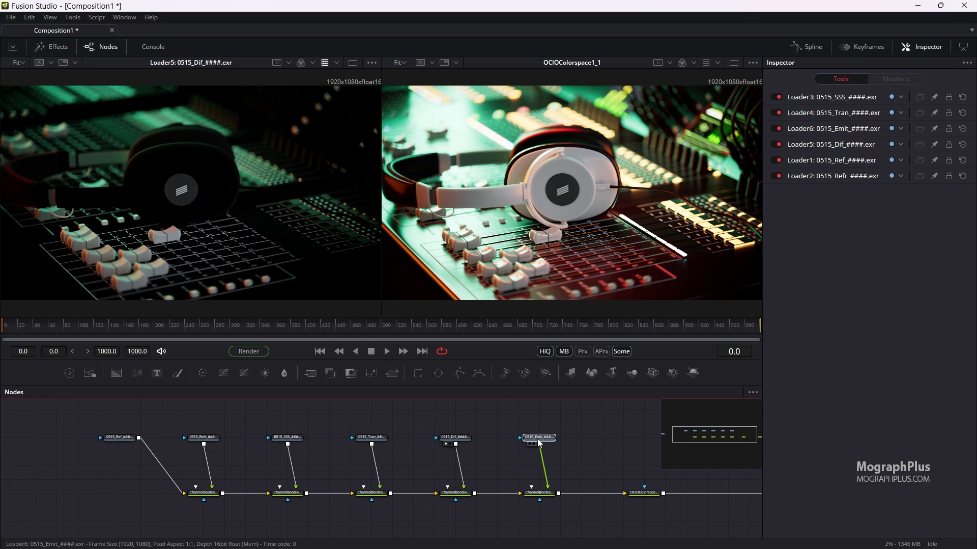
left_click_drag(221, 216, 221, 214)
Step: Insert a Color Corrector between the SSS loader and its Channel Booleans node, and display it in the LeftView viewer
left_click_drag(289, 438, 233, 255)
left_click_drag(260, 417, 292, 397)
left_click(273, 467)
key("shift+space")
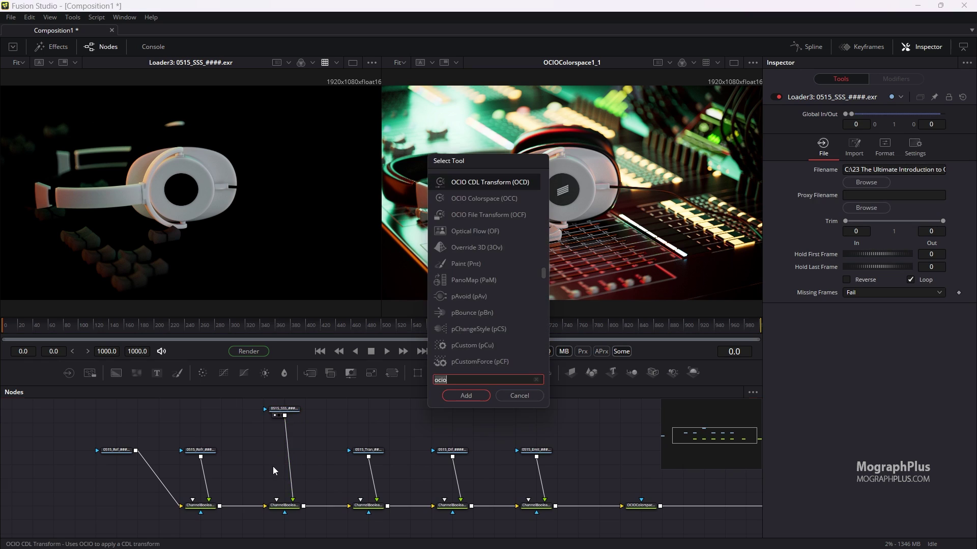
type("color")
key("Return")
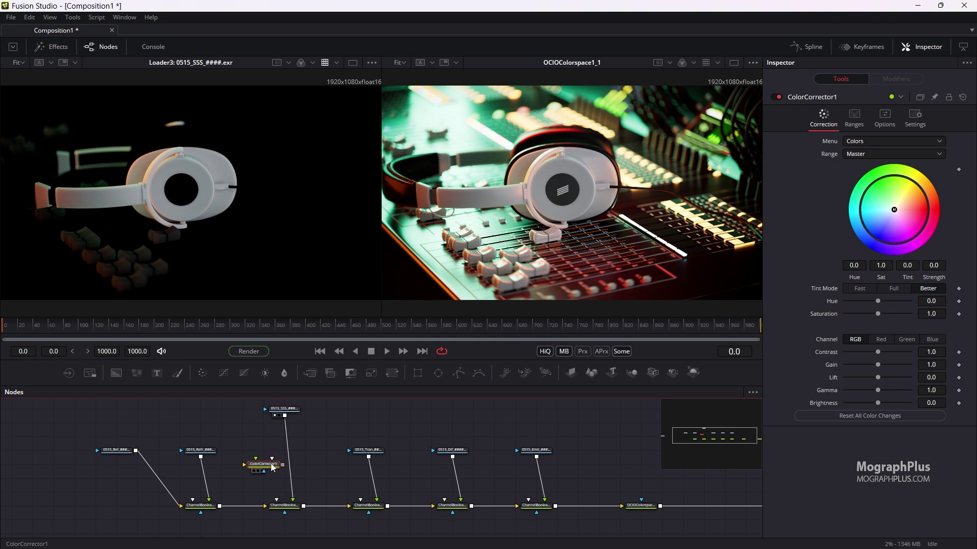
left_click_drag(275, 466, 286, 457)
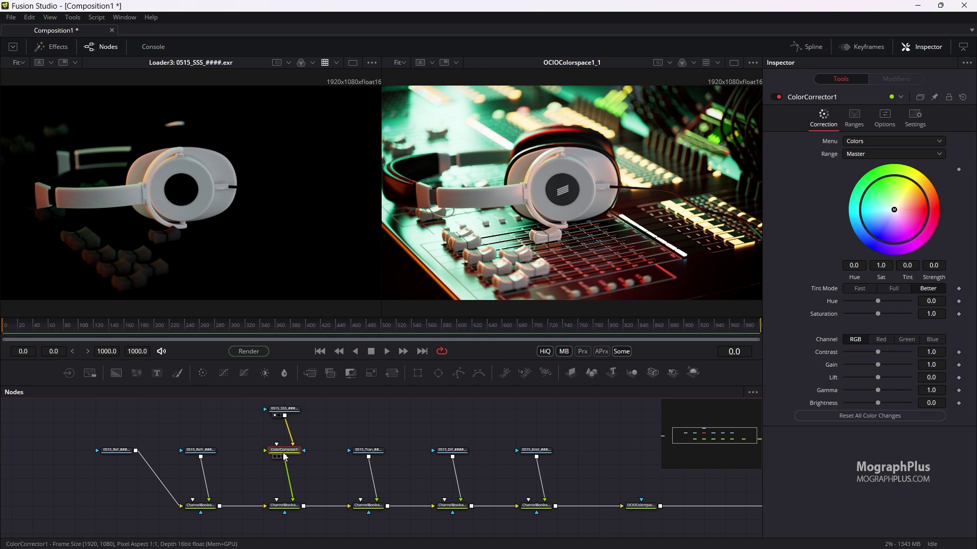
key("1")
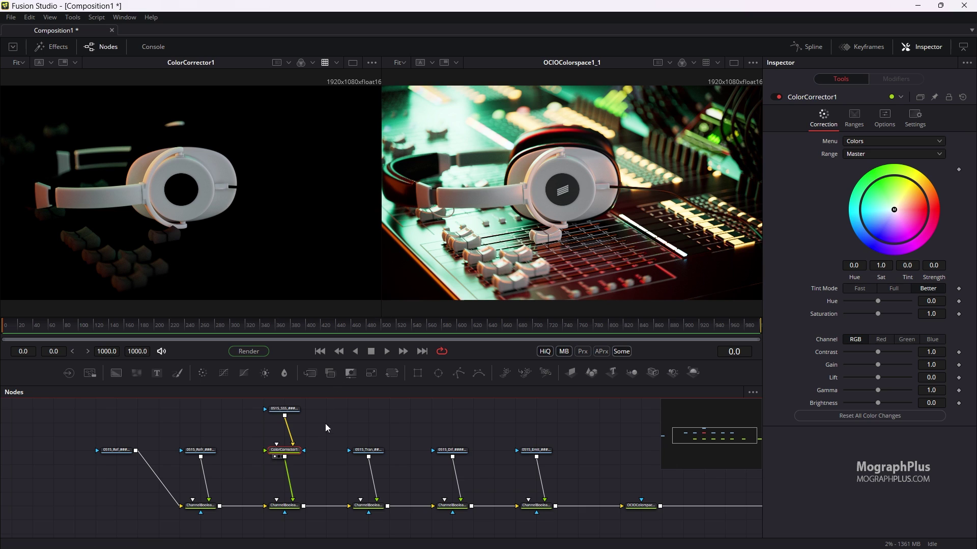
mouse_move(331, 449)
left_mouse_down()
mouse_move(323, 460)
mouse_move(329, 447)
left_mouse_up()
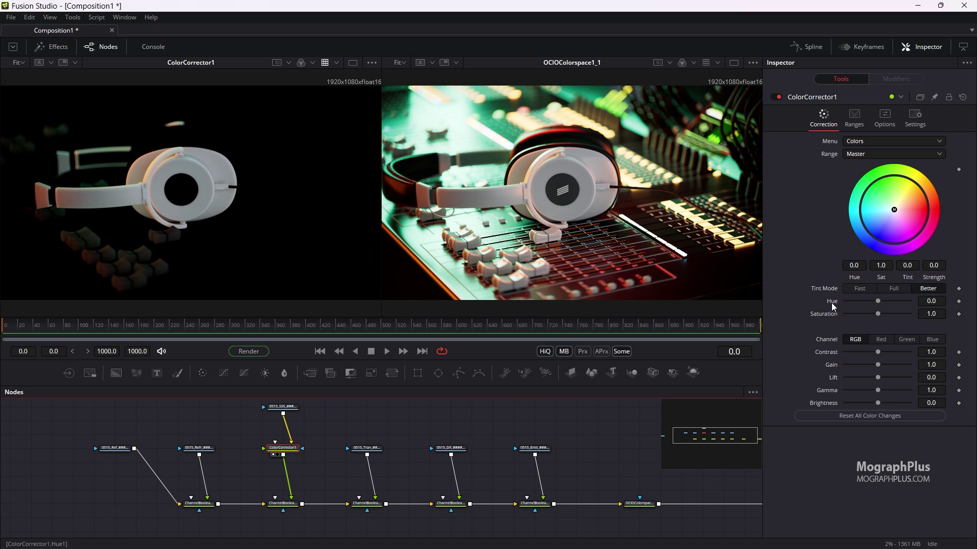
Step: Tint the SSS pass yellow in the Color Corrector with Tint -0.87 and Strength 0.57
left_click_drag(902, 200, 918, 193)
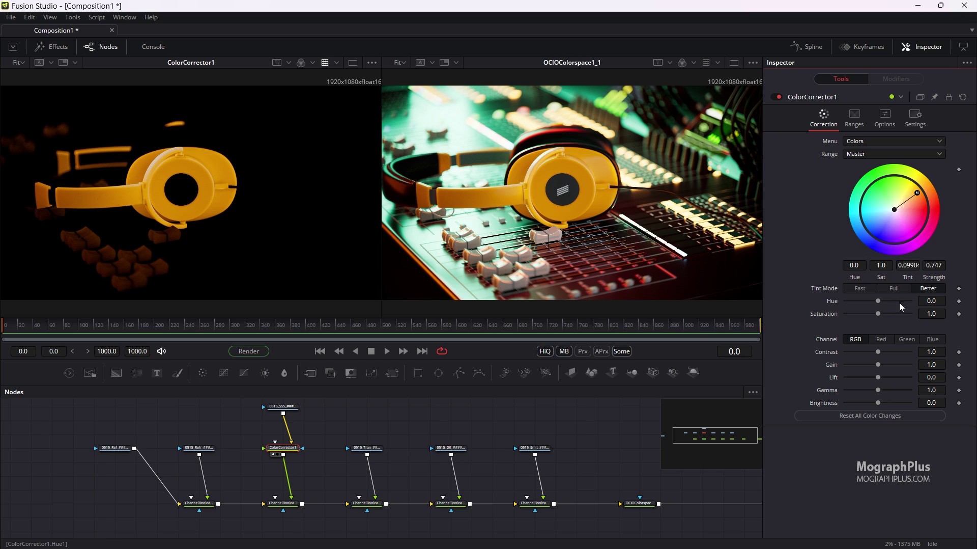
left_click(899, 264)
type("-.87")
key("Tab")
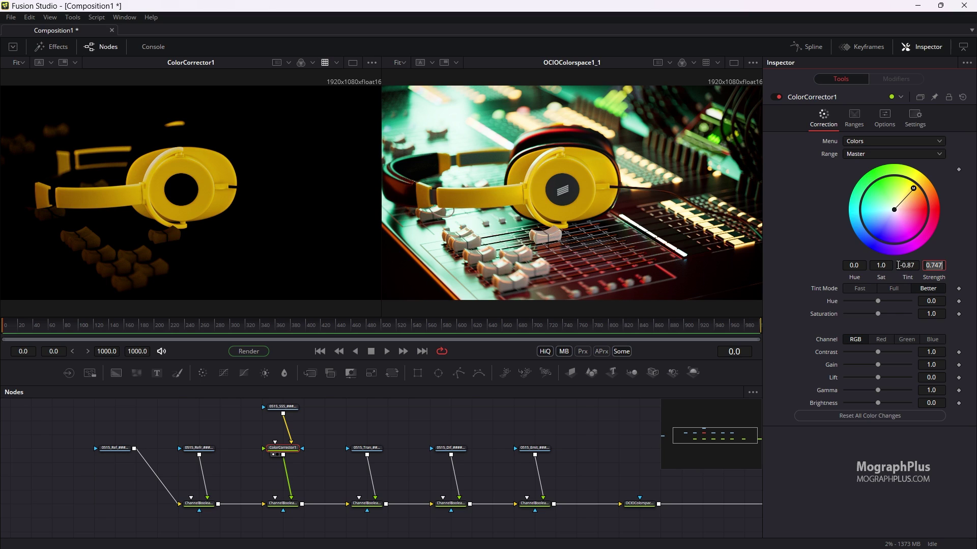
type(".57")
key("Tab")
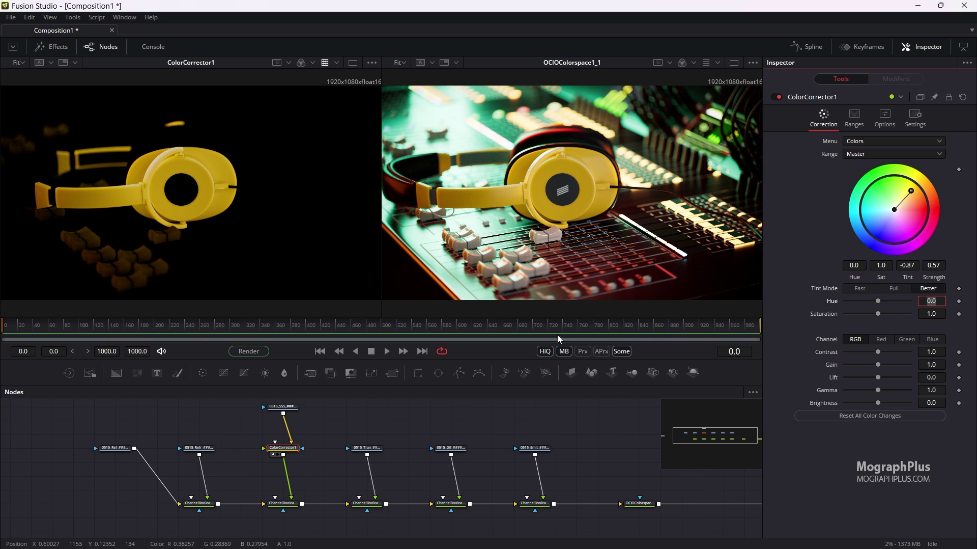
Step: Toggle the Color Corrector off and on to compare the headphones with and without the tint, leaving it enabled
left_click(778, 96)
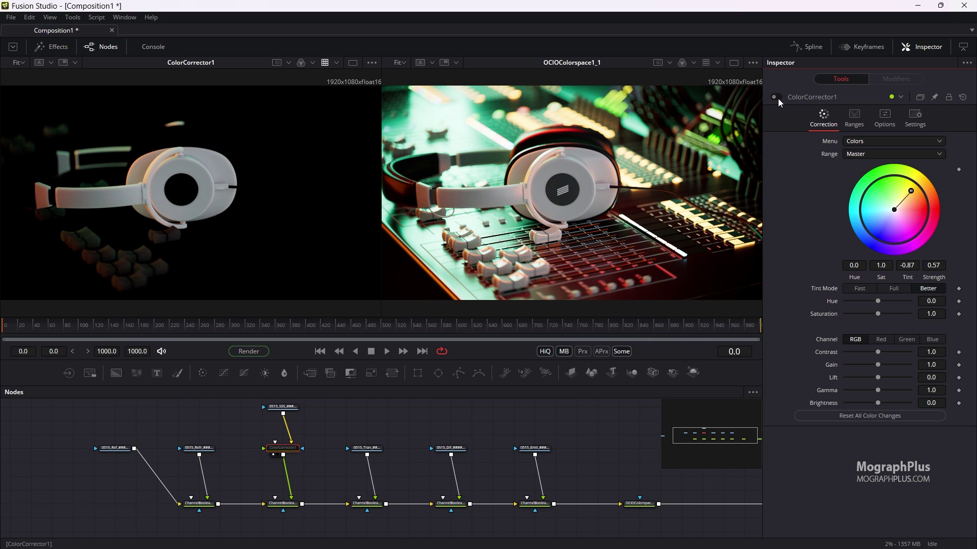
left_click(777, 97)
left_click(777, 97)
left_click(778, 97)
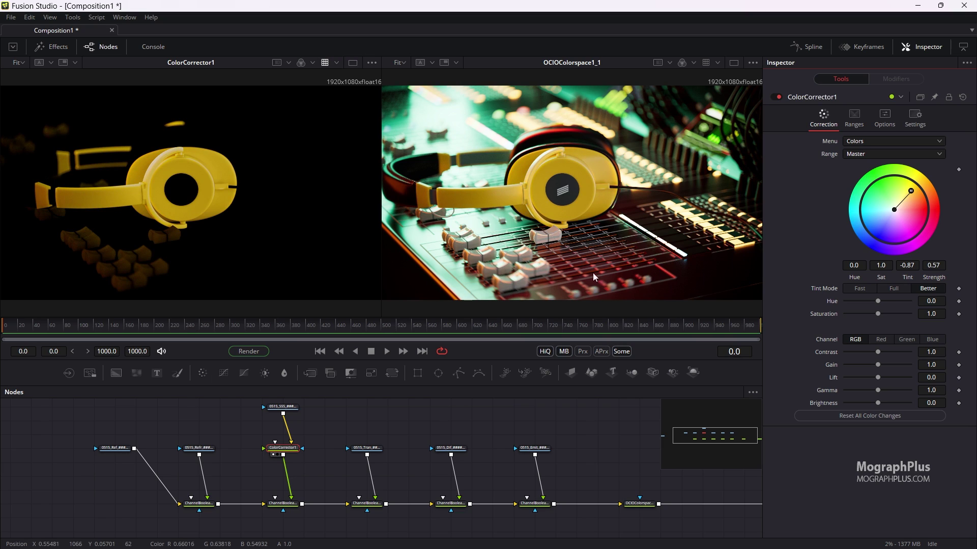
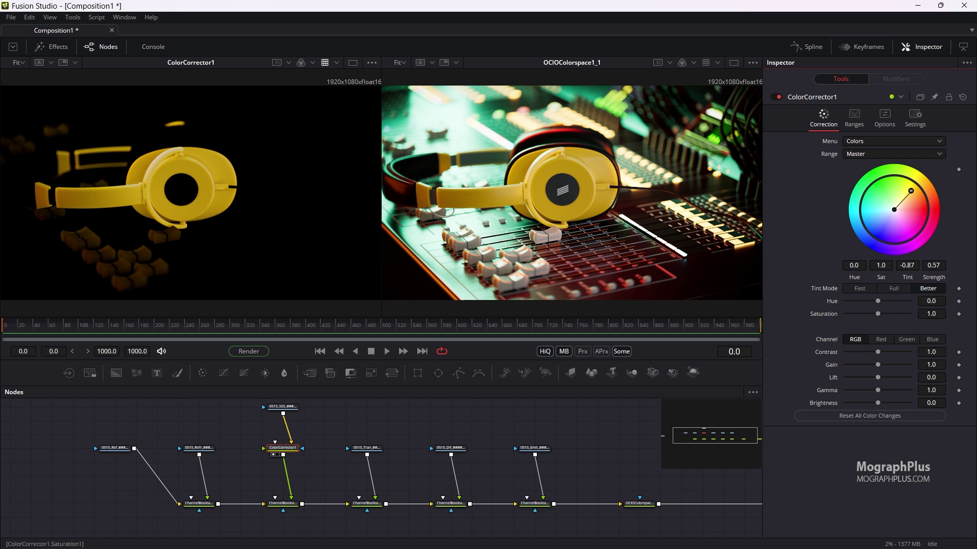
Step: Import 0515_cm-Gnn_0000.exr and 0515_cm-Mnn_0000.exr as loaders from the render folder, and delete the Merge node that joins them
left_click_drag(976, 169, 637, 106)
left_click(613, 212)
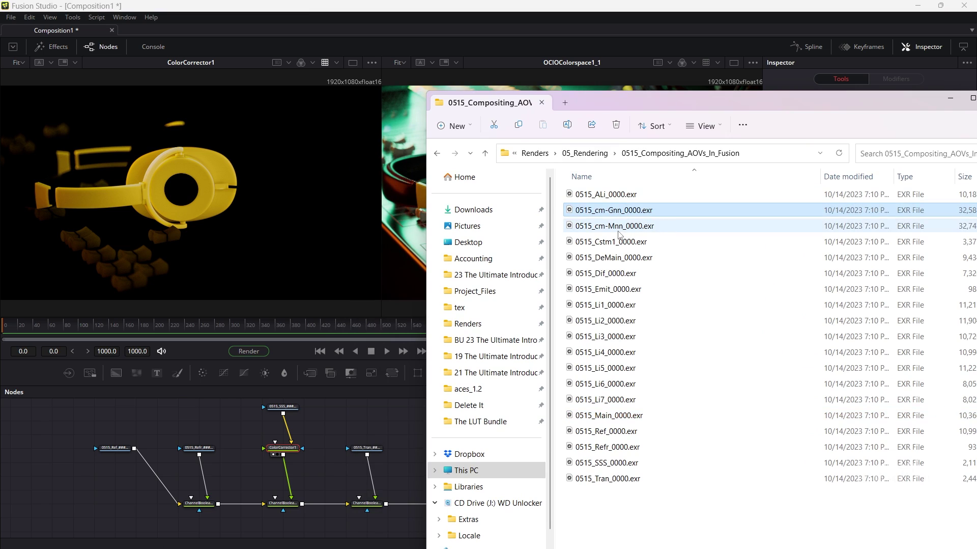
left_click(618, 231, "ctrl")
left_click_drag(595, 232, 84, 507)
left_click(81, 481)
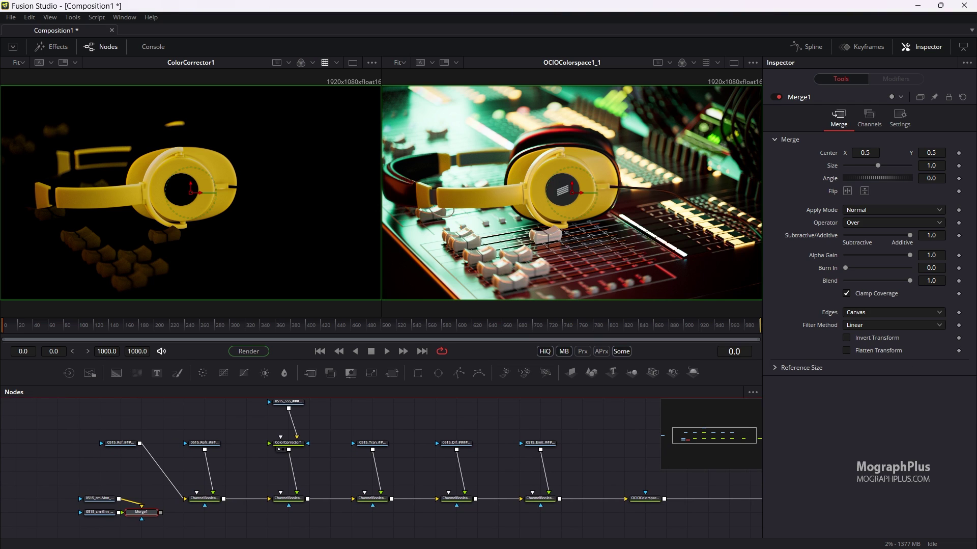
key("alt+Tab")
left_click_drag(672, 102, 976, 104)
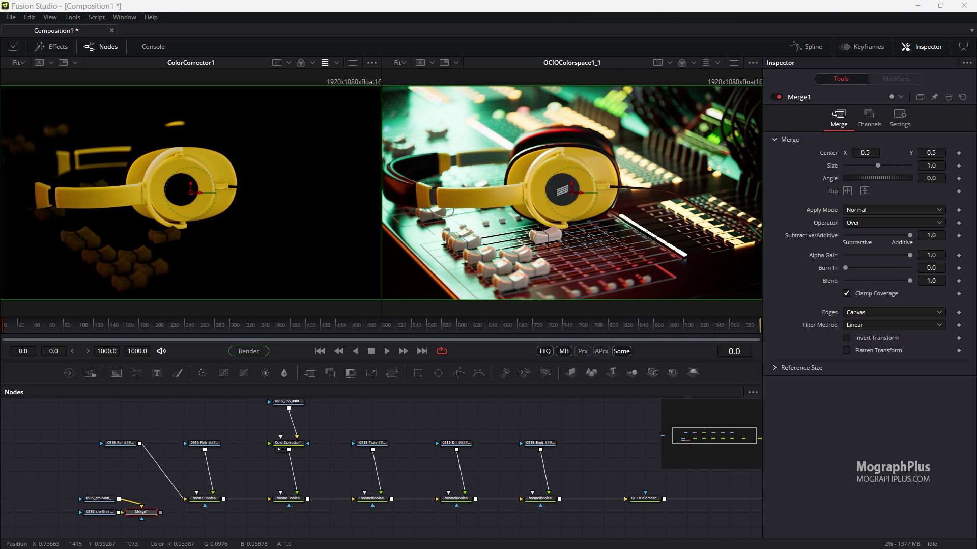
mouse_move(207, 524)
left_mouse_down()
mouse_move(262, 456)
mouse_move(99, 460)
mouse_move(99, 476)
left_mouse_up()
key("Delete")
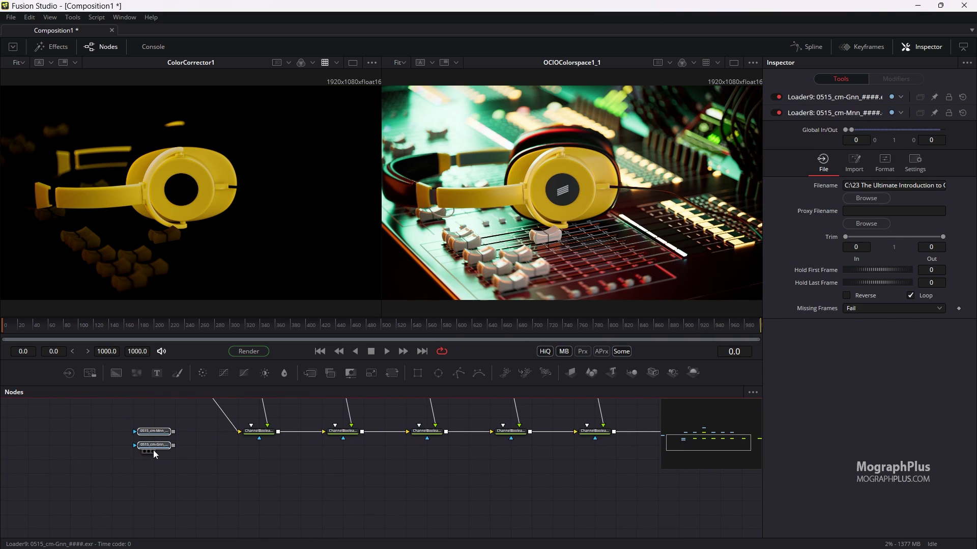
Step: Move the two Cryptomatte loaders below the node chain and set their node color to Violet
left_click_drag(155, 454, 155, 496)
right_click(149, 488)
key("Escape")
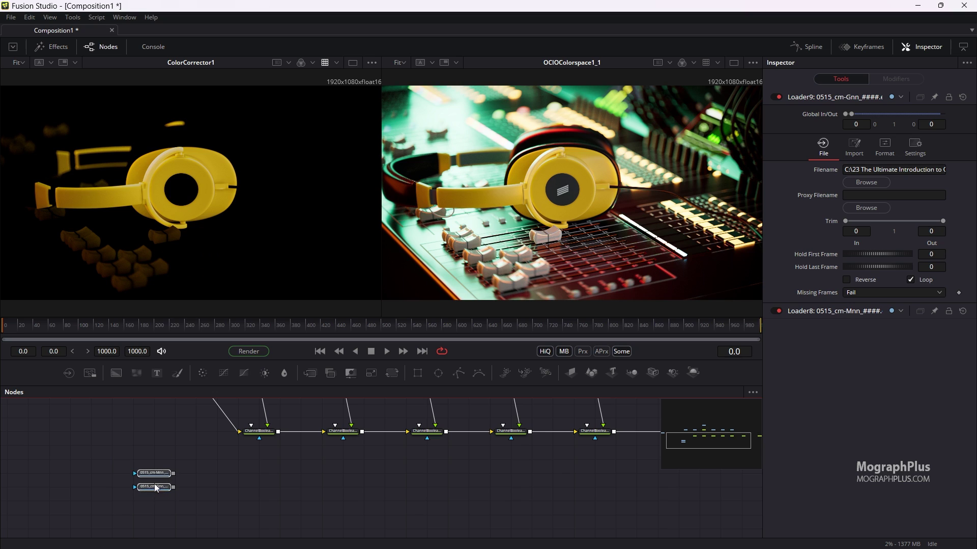
right_click(156, 487)
mouse_move(201, 426)
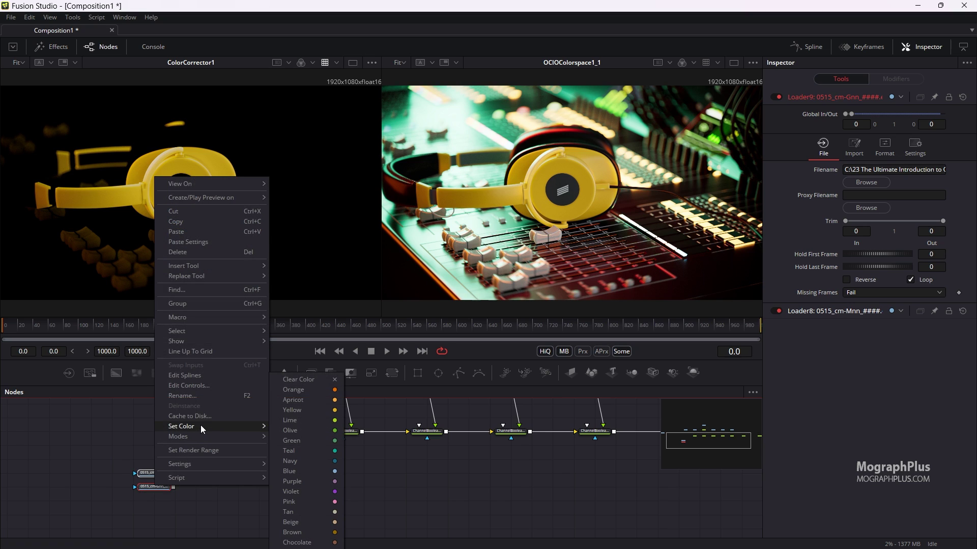
left_click(315, 491)
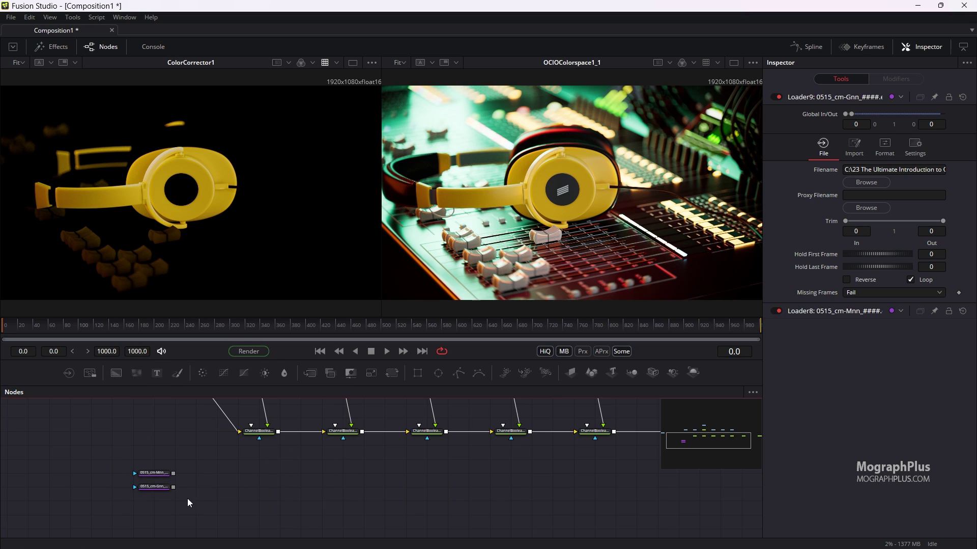
Step: Arrange the cm-Mnn and cm-Gnn loaders side by side in the empty area below the AOV node chain
left_click_drag(160, 487, 159, 528)
scroll(299, 467, "down", 2)
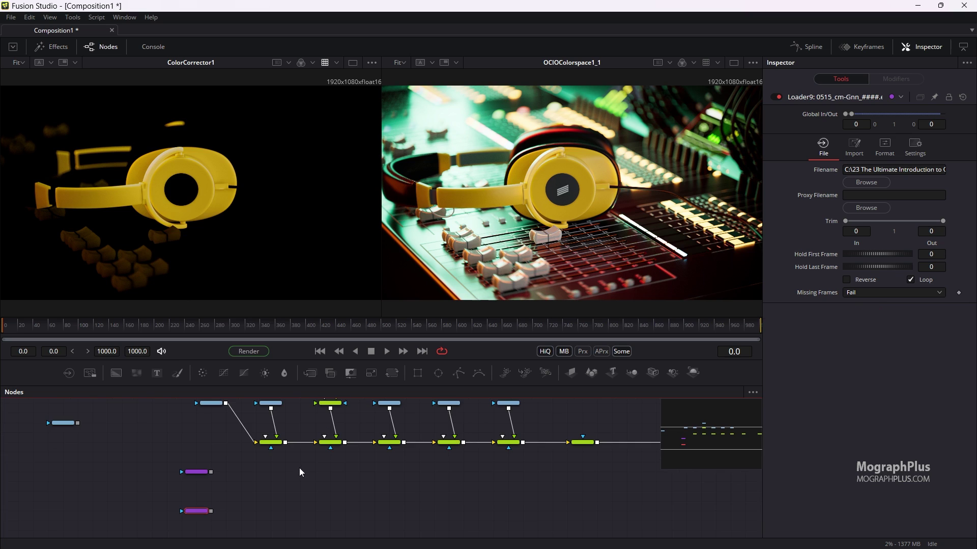
scroll(300, 468, "down", 3)
left_click_drag(352, 480, 390, 507)
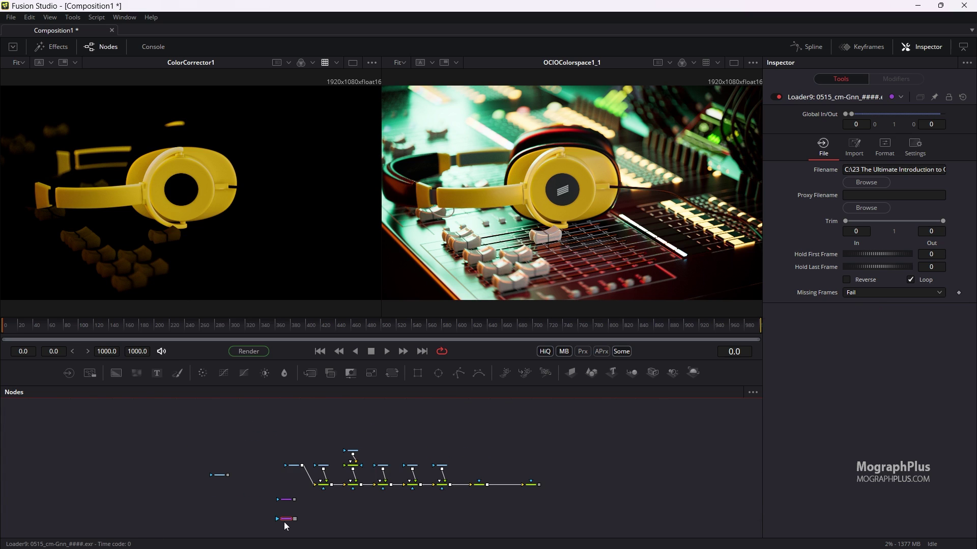
scroll(286, 525, "up", 3)
left_click_drag(286, 478, 244, 518)
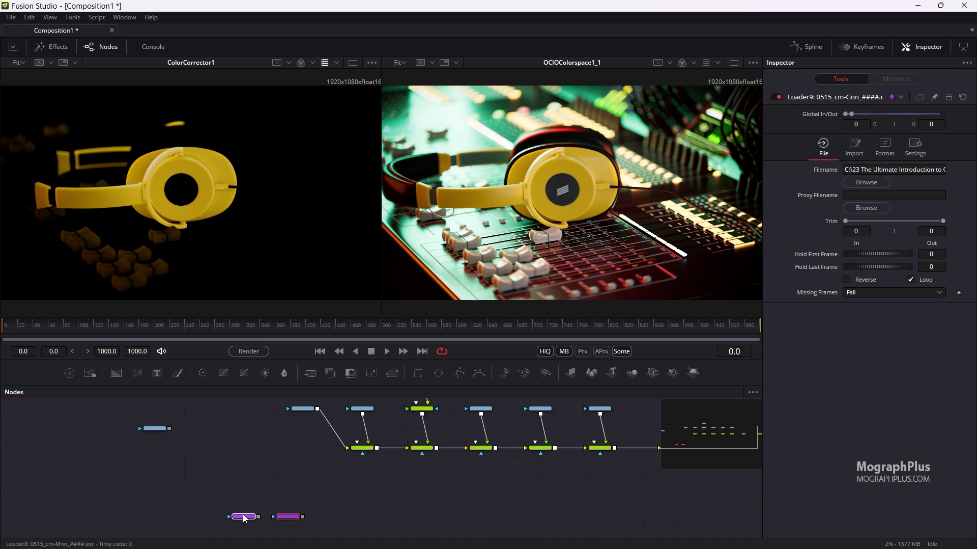
left_click_drag(248, 478, 239, 420)
Step: Compare the cm-Mnn and cm-Gnn loaders in the LeftView viewer, finishing on cm-Mnn
scroll(239, 463, "up", 3)
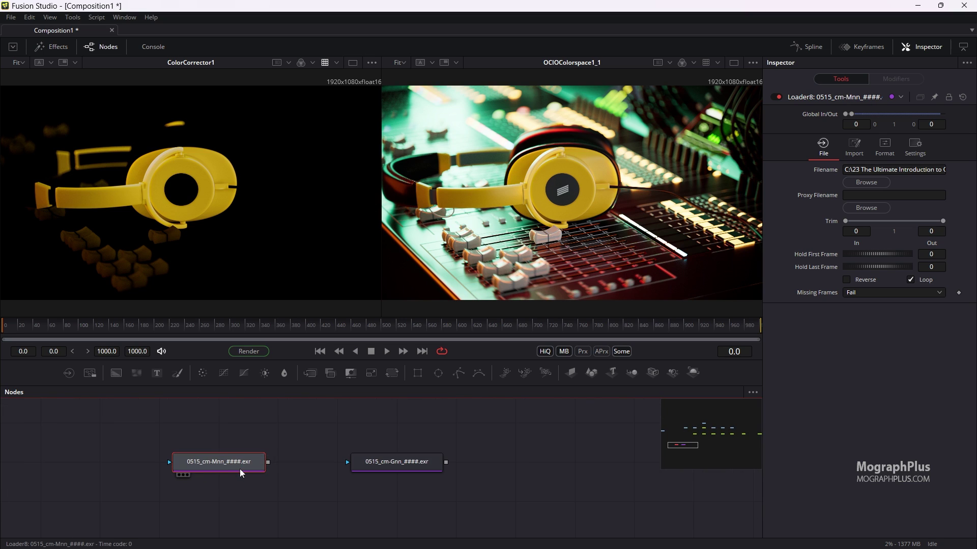
left_click_drag(243, 465, 247, 262)
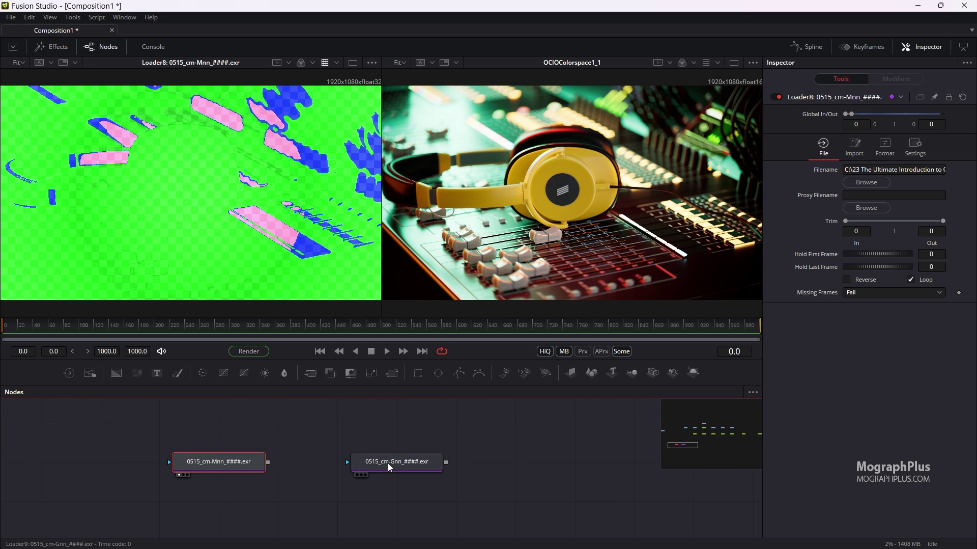
left_click_drag(389, 464, 291, 185)
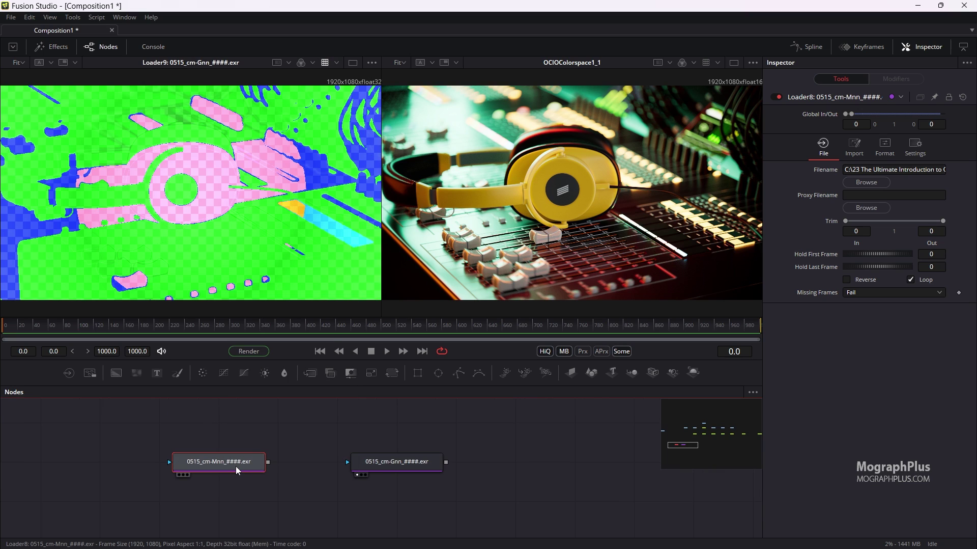
left_click_drag(238, 469, 235, 243)
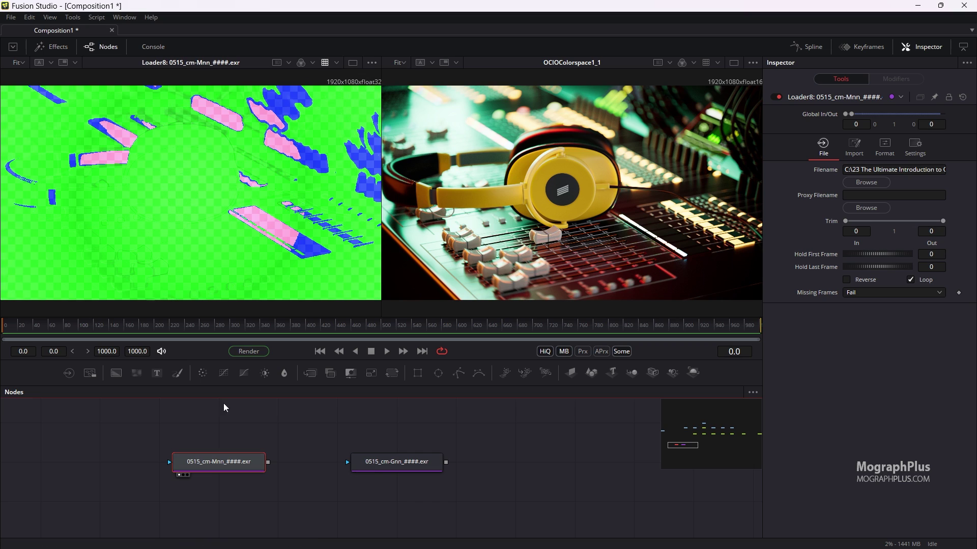
Step: Paste a copy of the cm-Mnn loader beneath the Channel Booleans node of the SSS pass
left_click(137, 427)
left_click_drag(216, 478, 255, 479)
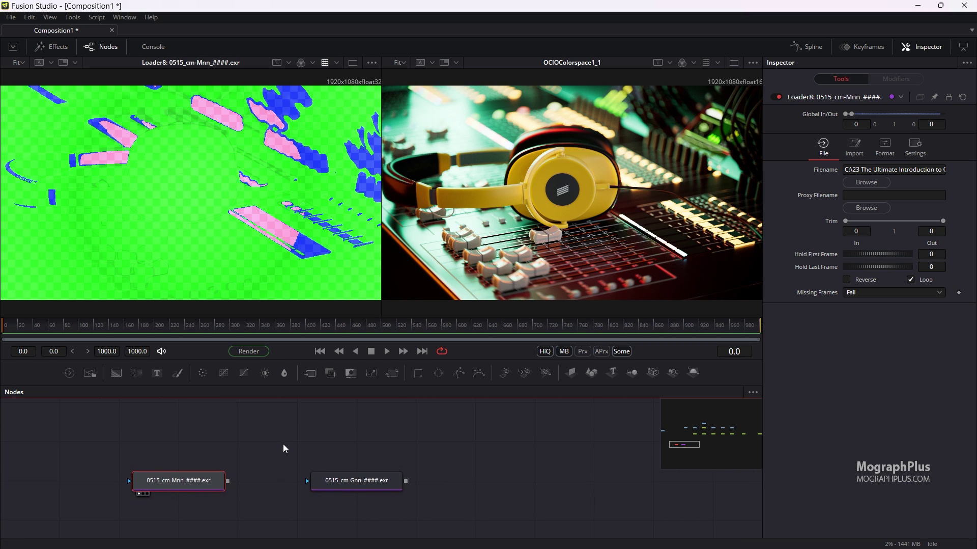
scroll(283, 443, "down", 3)
left_click_drag(283, 444, 225, 469)
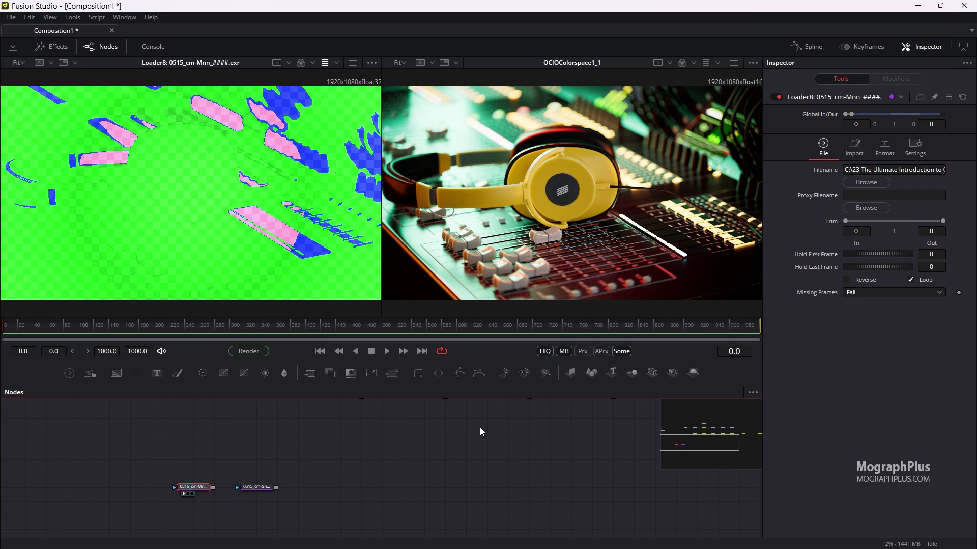
left_click_drag(719, 419, 701, 434)
left_click_drag(467, 439, 390, 396)
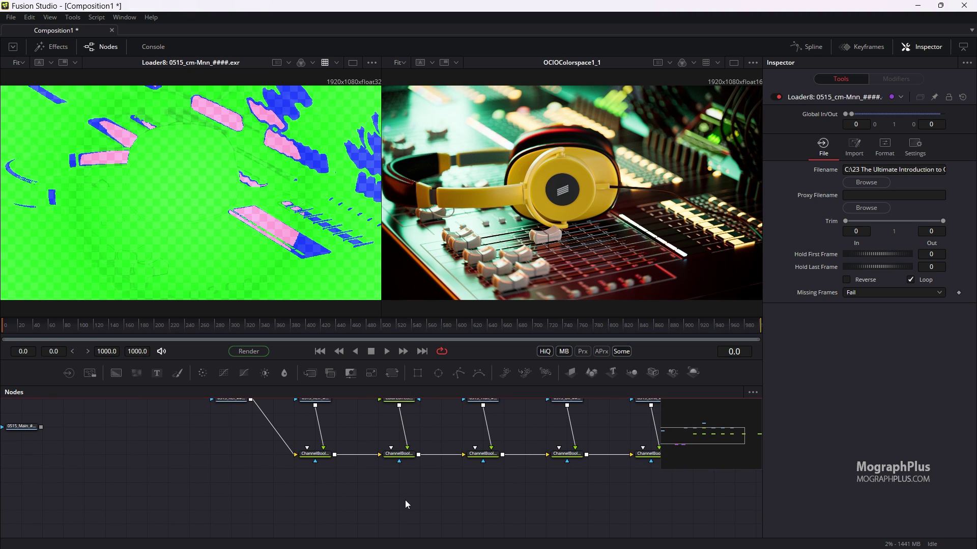
key("ctrl+v")
scroll(424, 464, "up", 2)
scroll(403, 475, "down", 3)
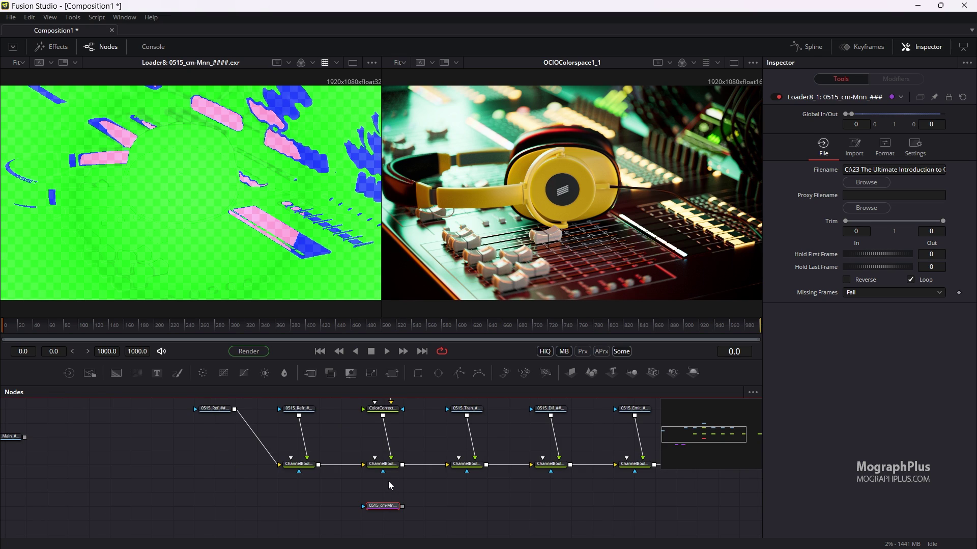
mouse_move(323, 480)
left_mouse_down()
mouse_move(309, 500)
mouse_move(309, 487)
left_mouse_up()
scroll(310, 487, "down", 2)
scroll(353, 499, "up", 2)
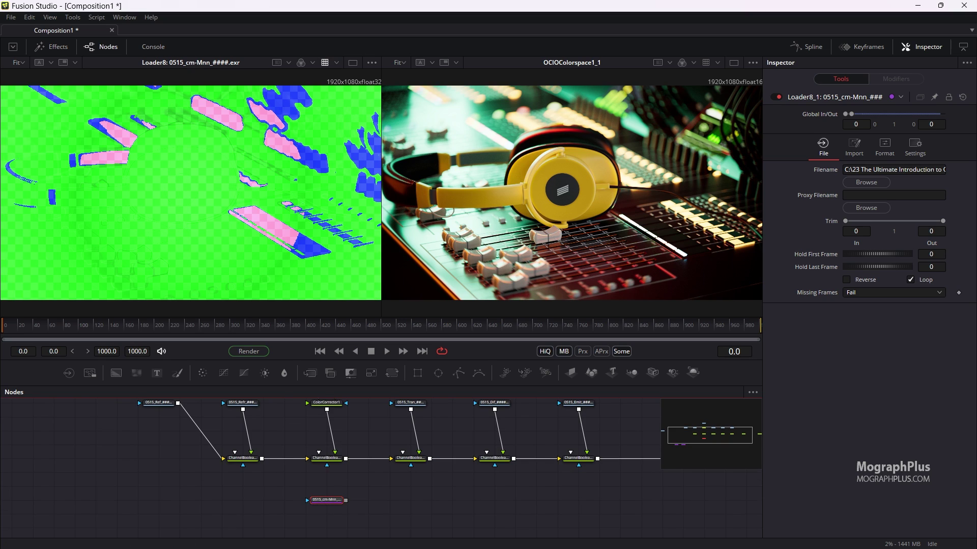
Step: Switch to the browser, look through the Psyop Cryptomatte GitHub page for the download and Fusion documentation, and return to Fusion
key("alt+Tab")
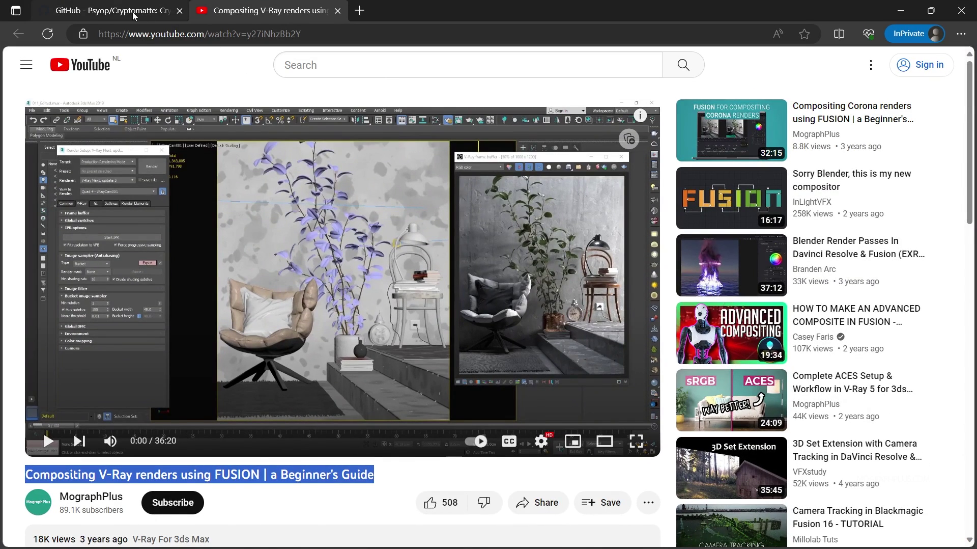
left_click(134, 16)
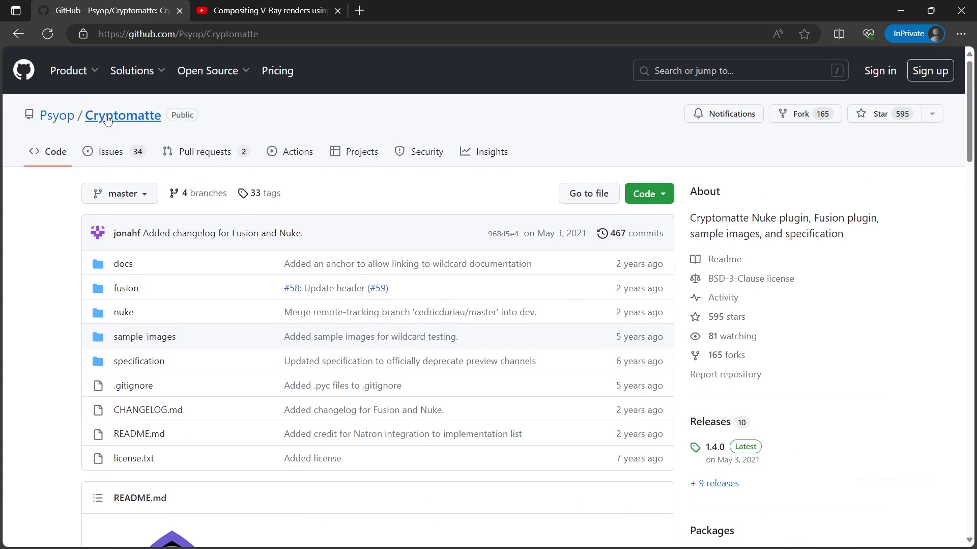
left_click(663, 194)
left_click(17, 289)
scroll(153, 306, "down", 15)
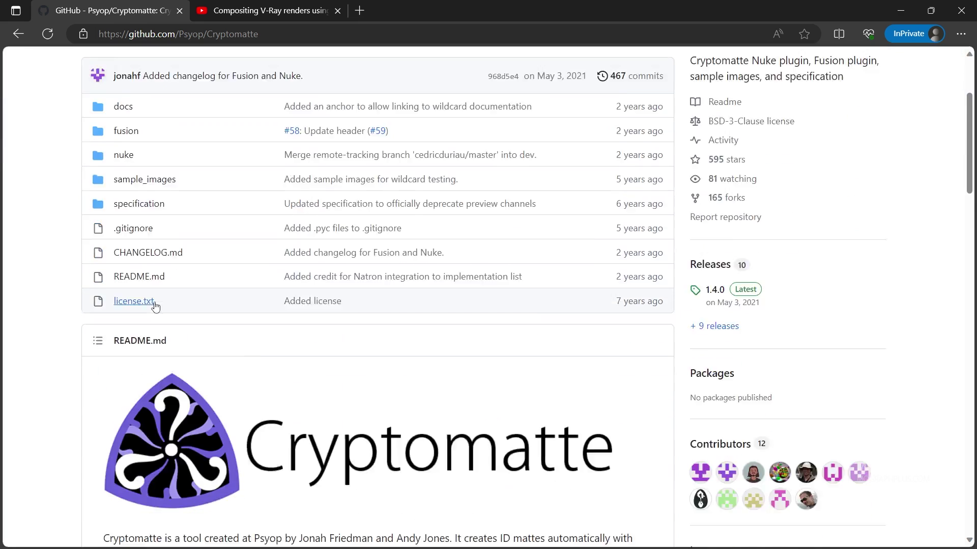
scroll(206, 308, "down", 1)
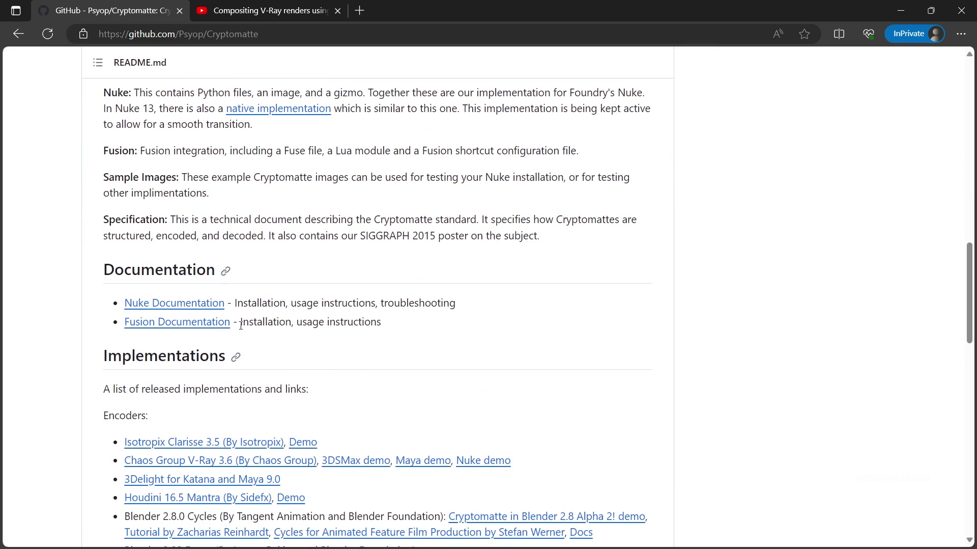
left_click_drag(391, 330, 123, 323)
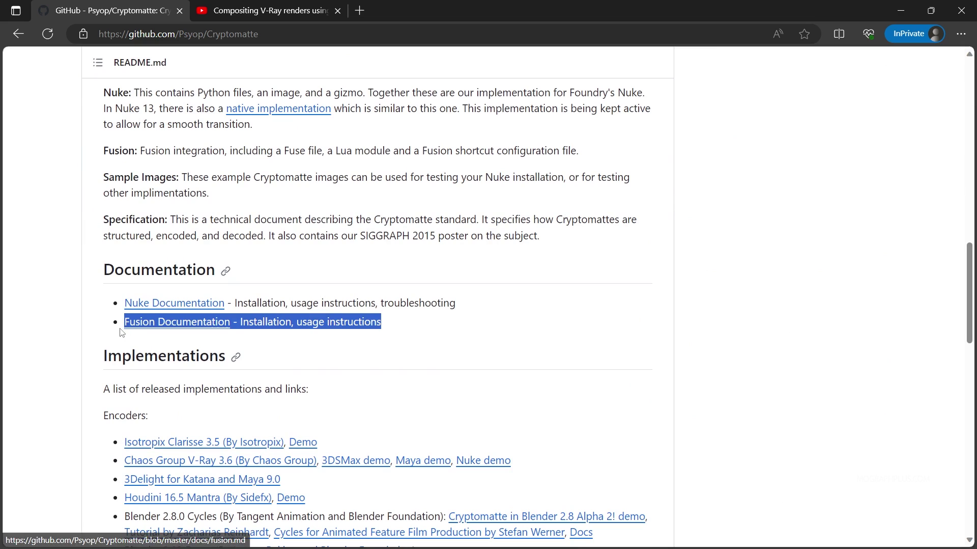
left_click(901, 11)
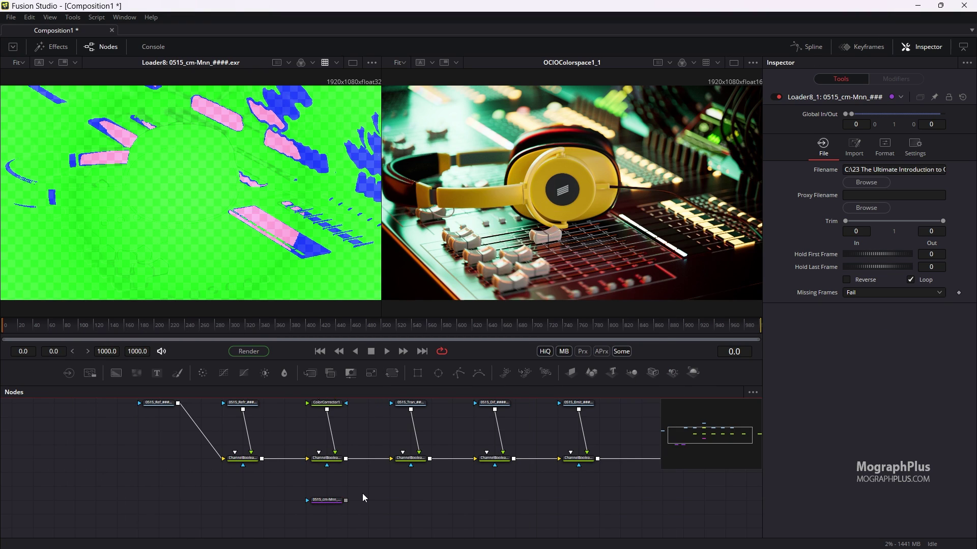
Step: Attach a Cryptomatte node to the copied cm-Mnn loader and show it in the LeftView viewer with Checker Underlay turned off
key("shift+space")
type("crypto")
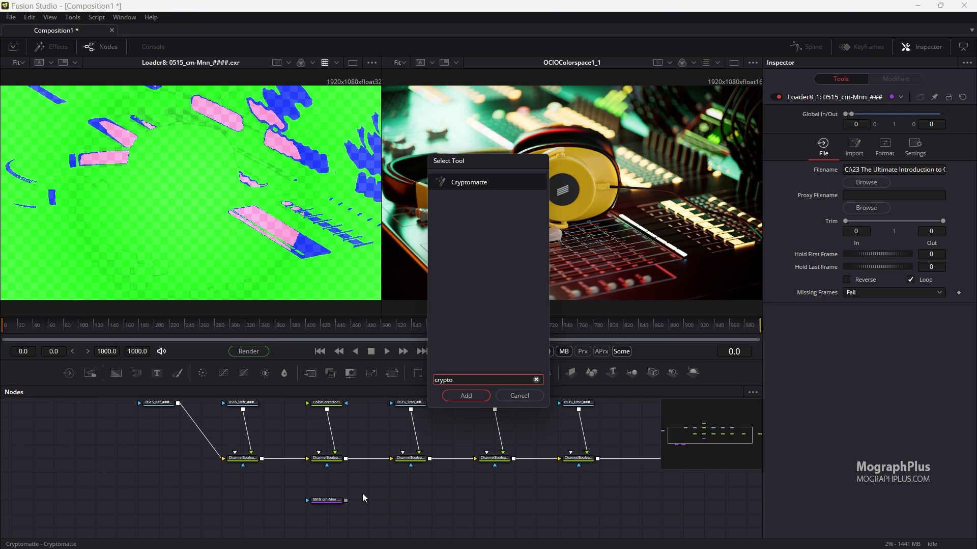
key("Return")
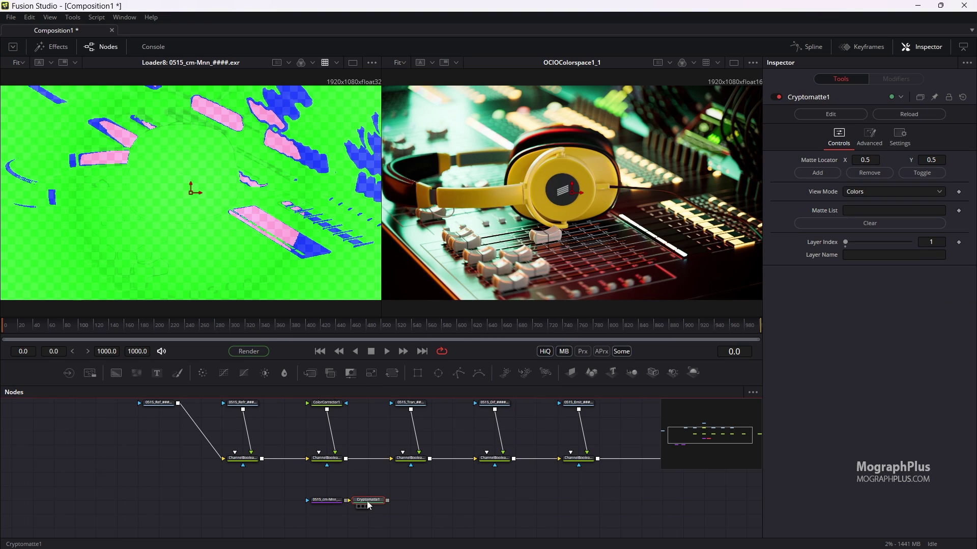
left_click_drag(364, 496, 331, 527)
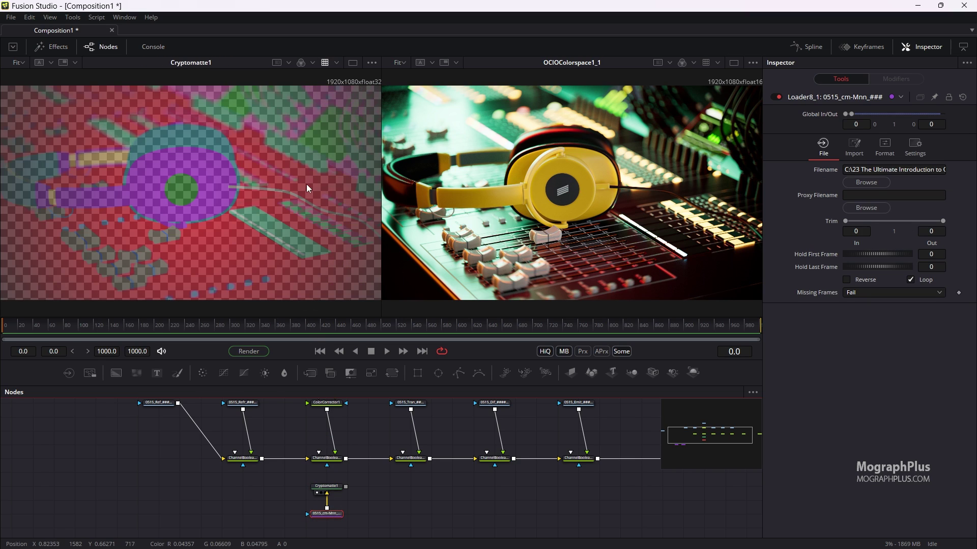
left_click(372, 63)
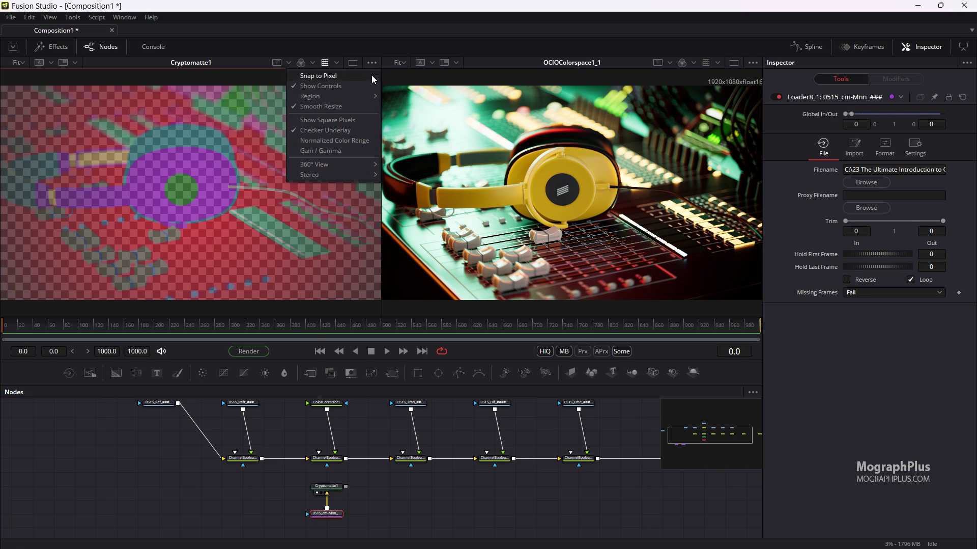
left_click(359, 121)
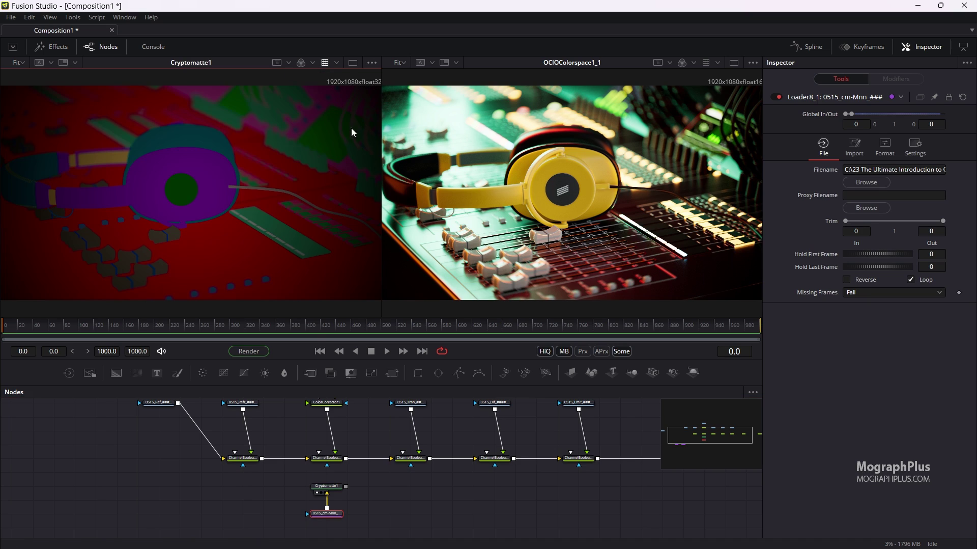
Step: Place the Cryptomatte node's matte locator on the headphone's plastic shell and add "Headphone_Plastic" to the Matte List
left_click(331, 490)
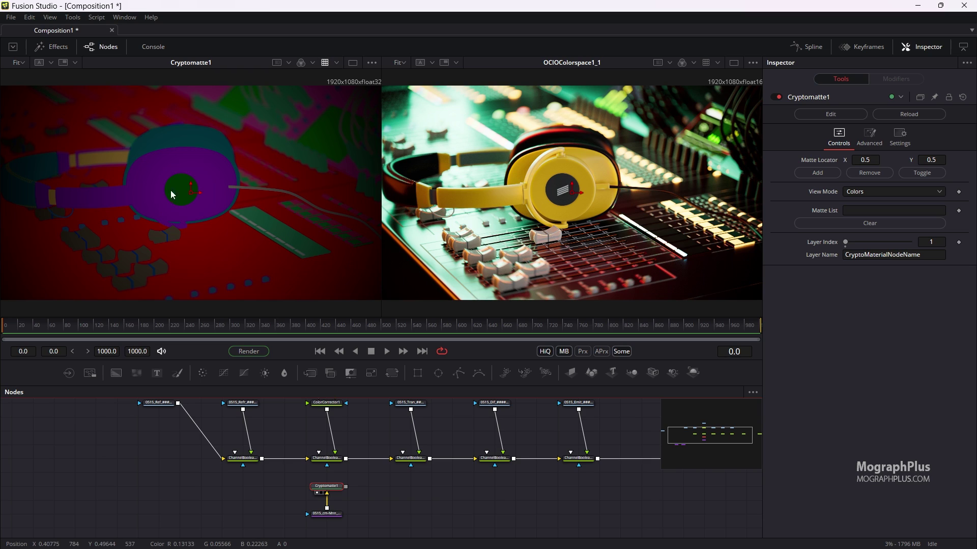
left_click_drag(190, 188, 192, 161)
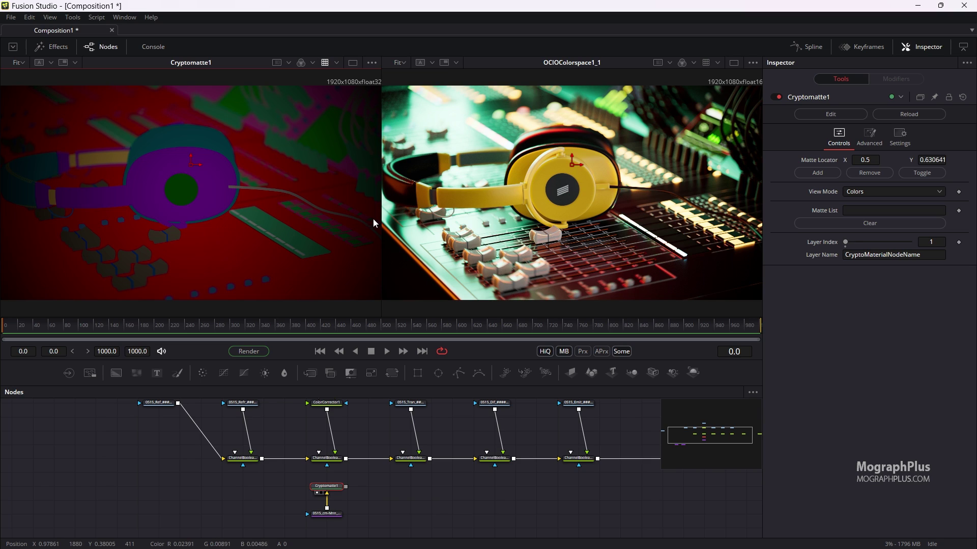
left_click(818, 172)
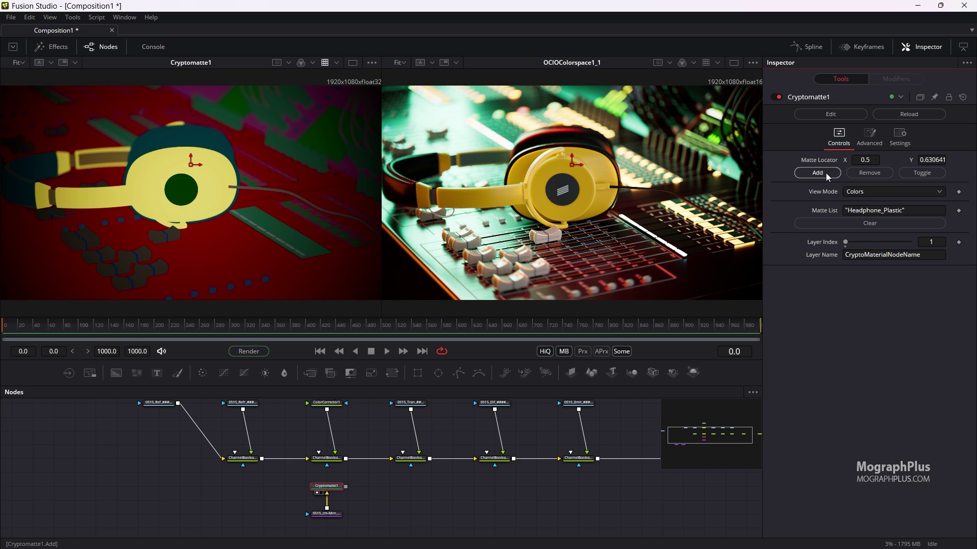
Step: Open the View Mode options of the Cryptomatte node
left_click(853, 193)
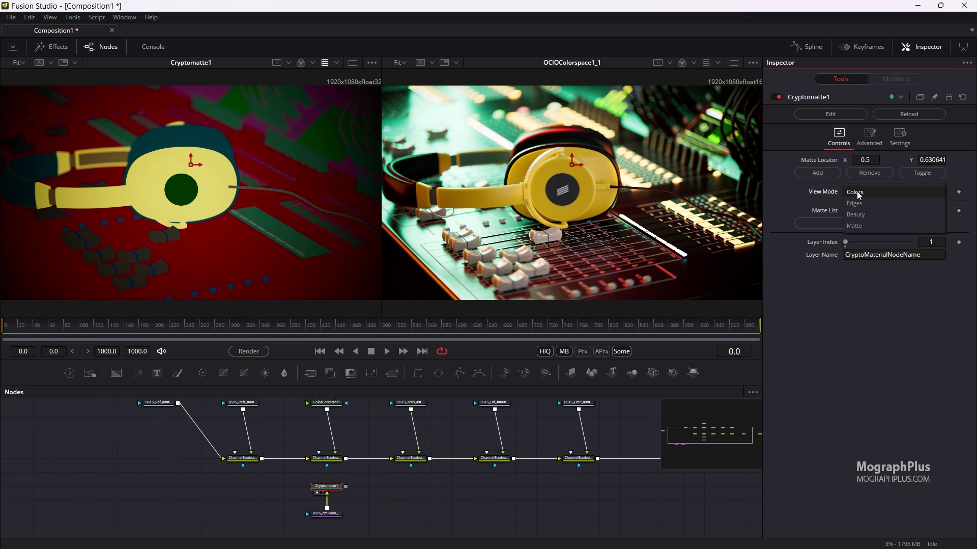
Step: Set the Cryptomatte node's View Mode to Matte and enlarge the node area
left_click(867, 226)
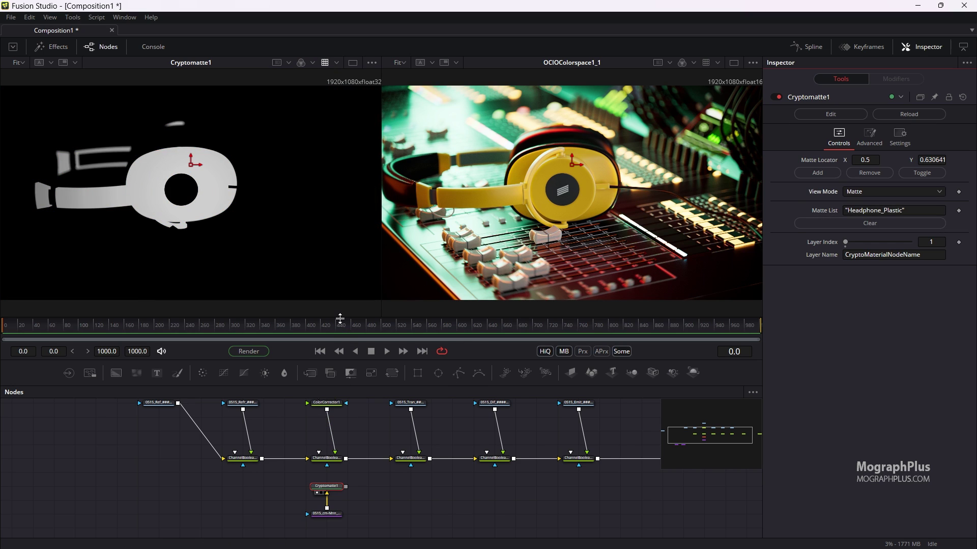
left_click_drag(340, 319, 341, 278)
scroll(304, 501, "up", 3)
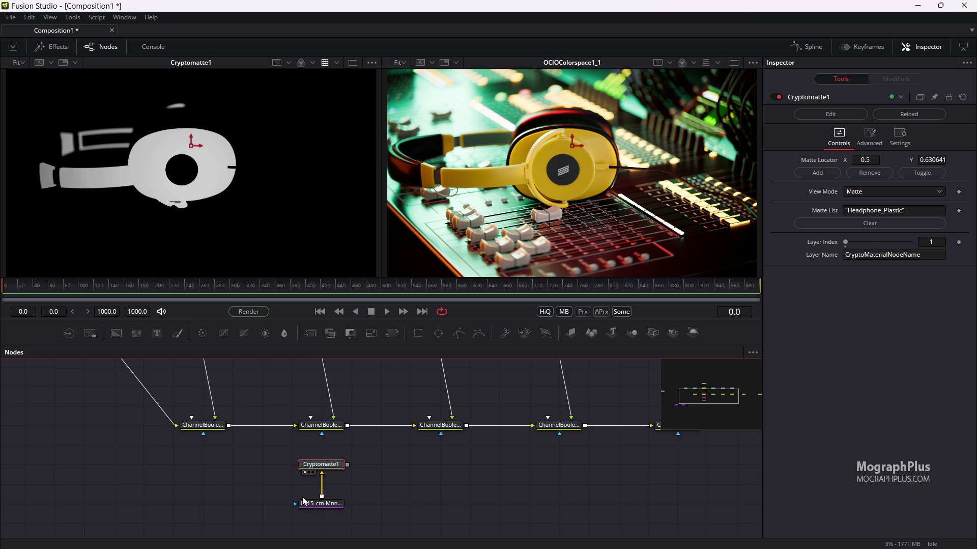
Step: Examine the chain of Channel Booleans nodes leading to the final OCIOColorspace1_1 node
left_click_drag(261, 460, 255, 480)
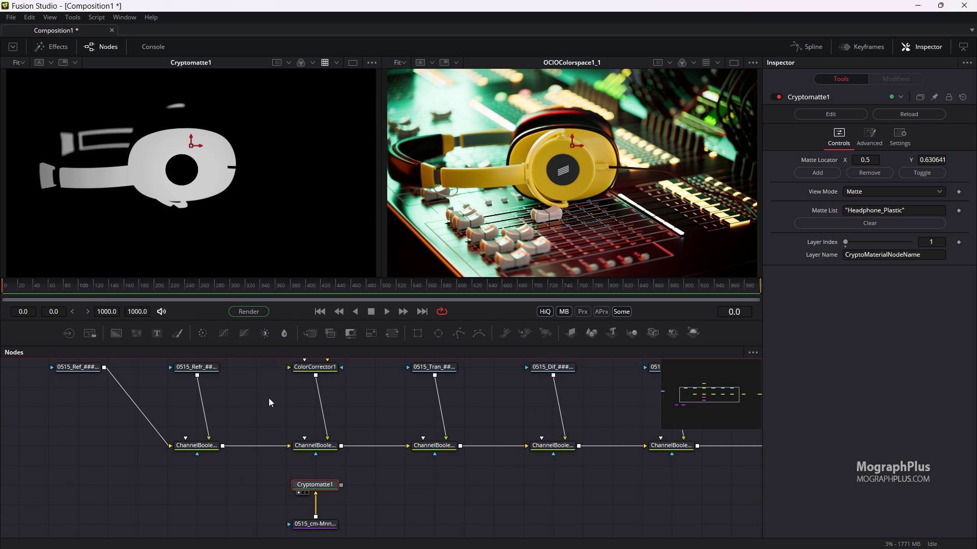
mouse_move(270, 402)
left_mouse_down()
mouse_move(264, 439)
mouse_move(273, 453)
mouse_move(279, 371)
mouse_move(279, 399)
left_mouse_up()
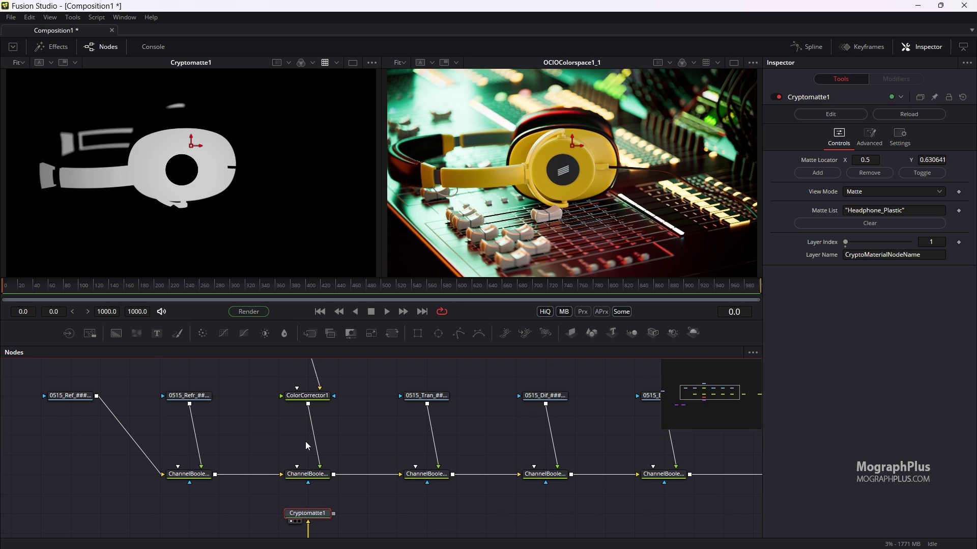
scroll(325, 451, "down", 3)
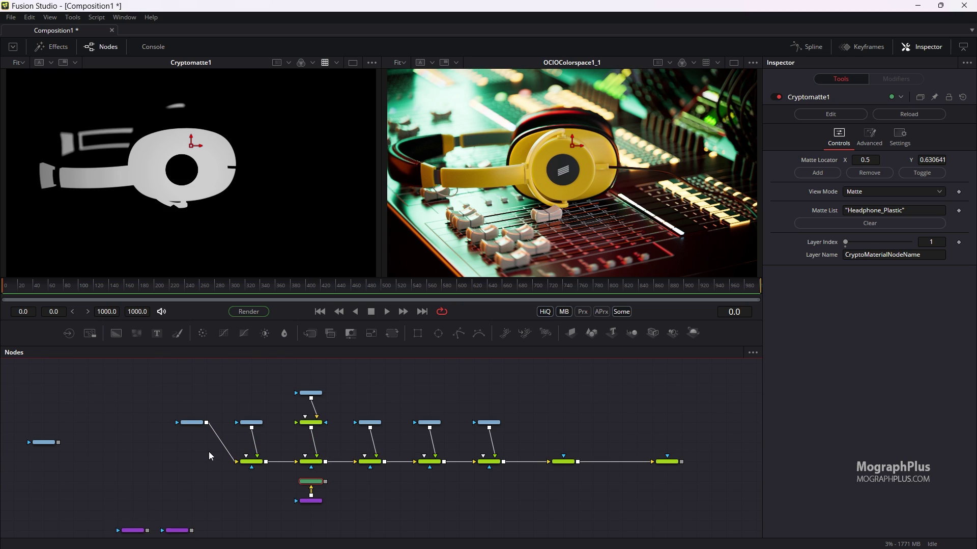
left_click_drag(209, 454, 687, 474)
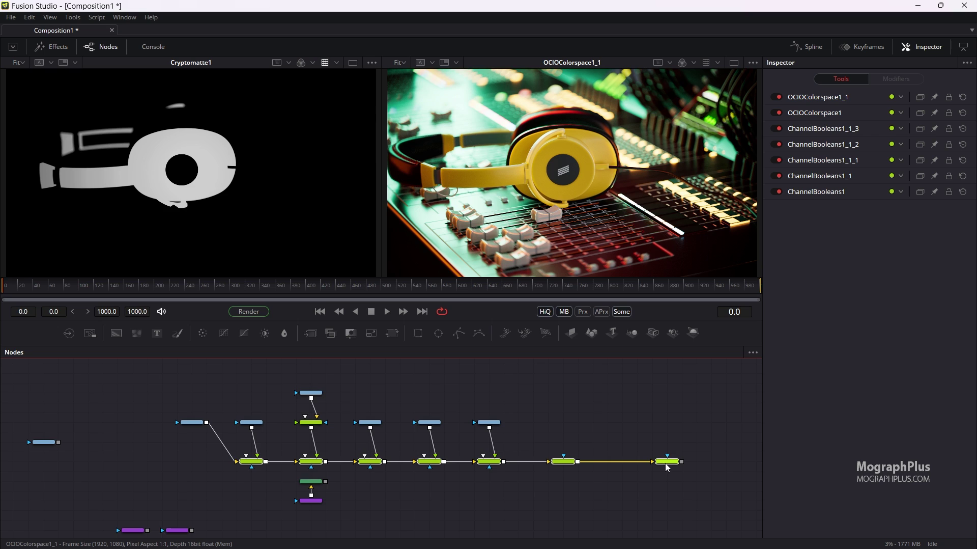
left_click(668, 462)
scroll(485, 489, "up", 2)
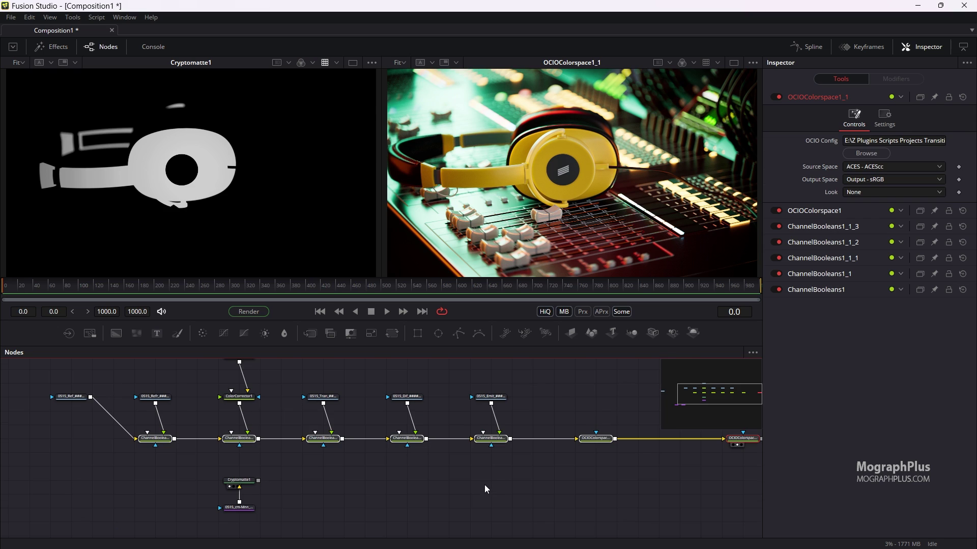
Step: Move the Cryptomatte1 node and its 0515_cm-Mnn loader closer beneath the Channel Booleans chain
left_click_drag(357, 470, 370, 484)
left_click_drag(284, 477, 254, 536)
left_click_drag(248, 496, 201, 471)
left_click(214, 475)
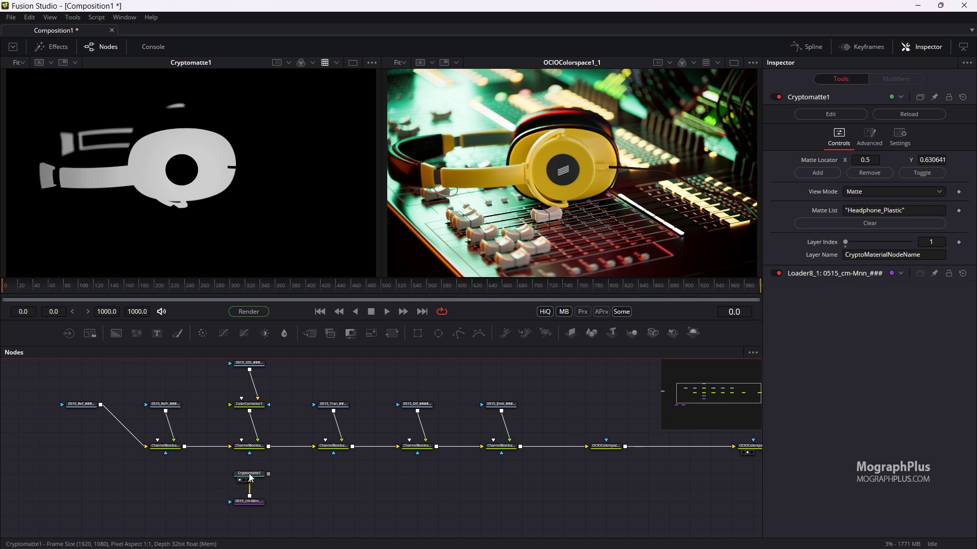
Step: Add a Color Curves node beside Cryptomatte1 and feed the Cryptomatte output into it
key("shift+space")
type("crypto")
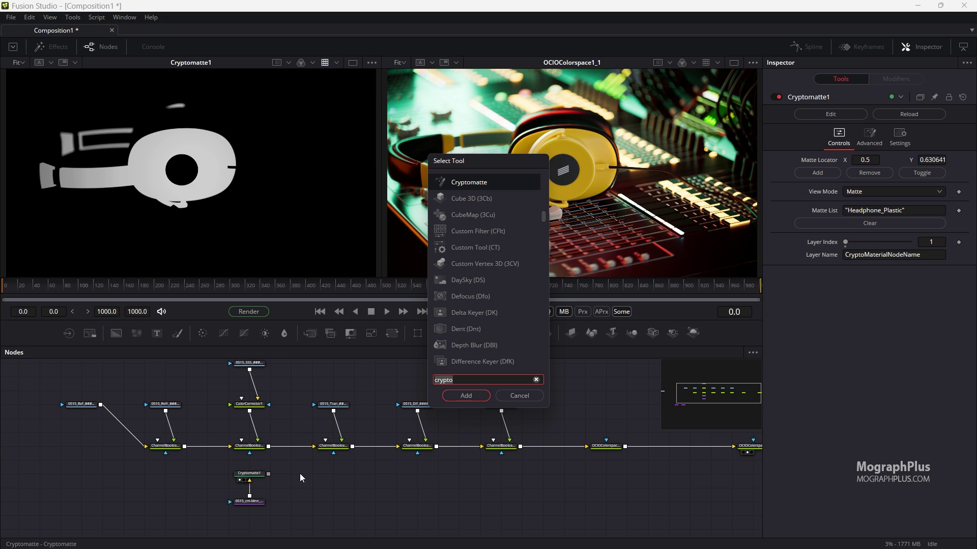
key("BackSpace")
key("BackSpace")
key("BackSpace")
key("BackSpace")
key("BackSpace")
type("ur")
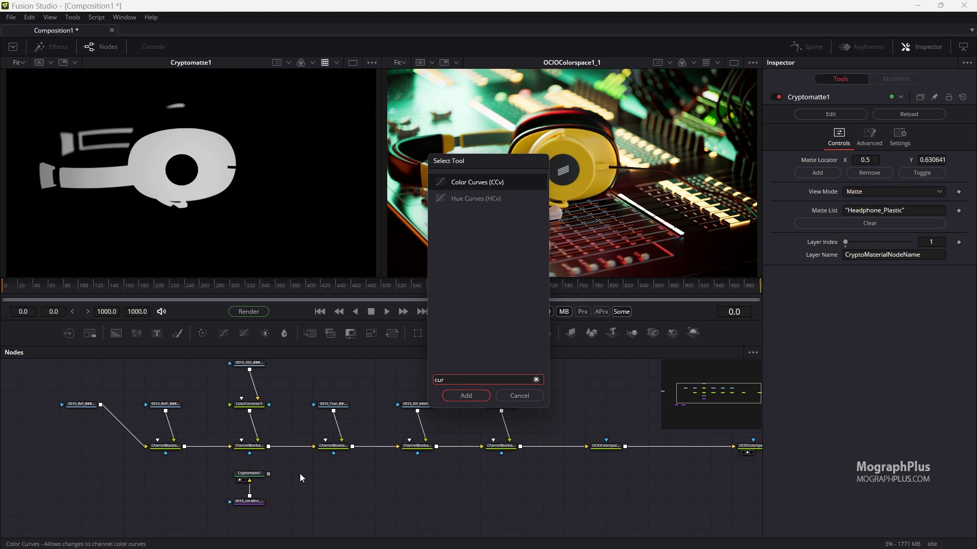
key("Return")
left_click_drag(301, 476, 344, 476)
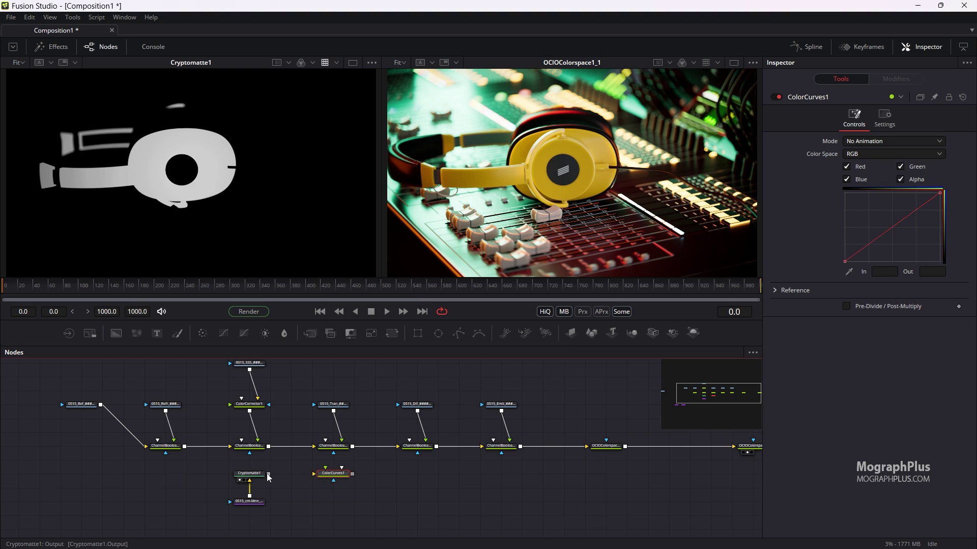
left_click_drag(269, 474, 333, 474)
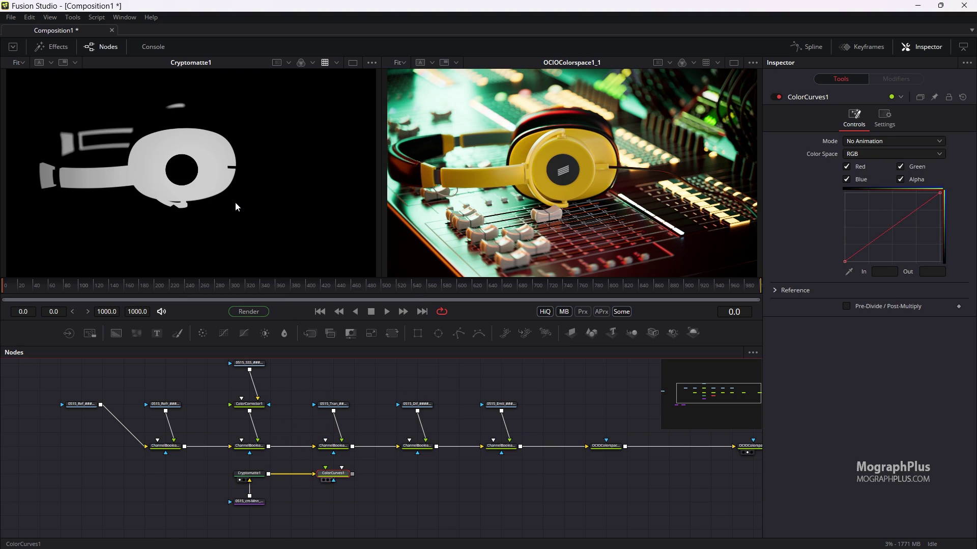
Step: Show the Color Curves node in the first viewer and raise its curve so the headphone matte is solid white
key("1")
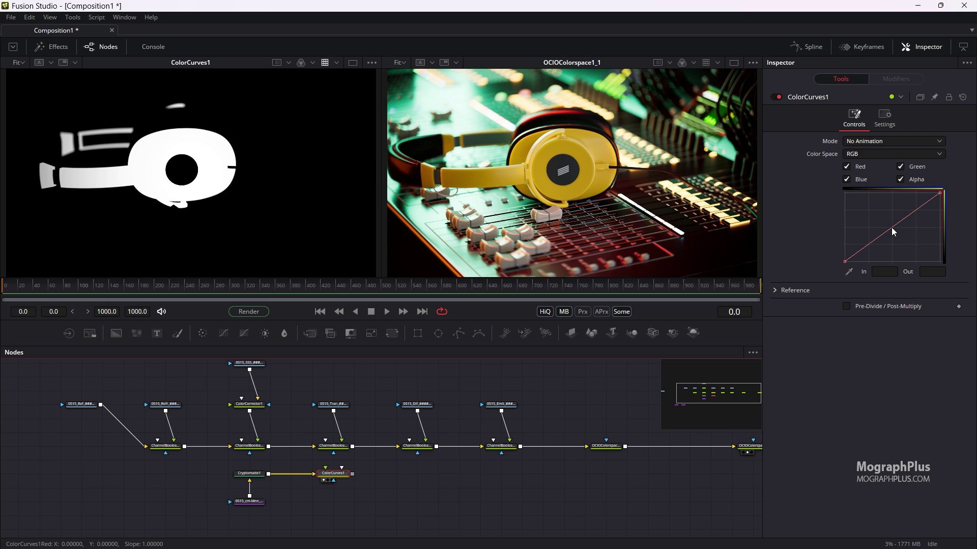
left_click_drag(888, 231, 860, 190)
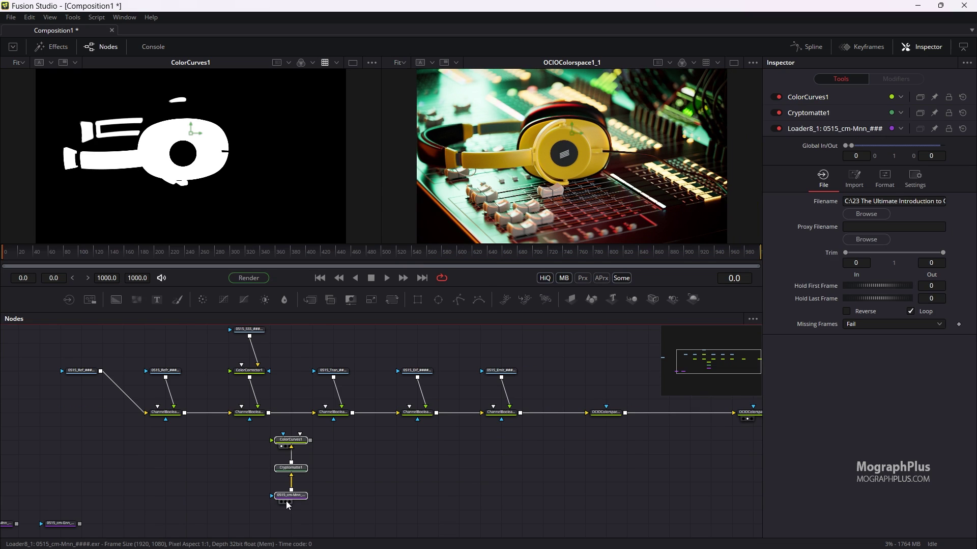
Step: Connect the ColorCurves1 output to the effect mask input of ColorCorrector1
scroll(249, 439, "up", 5)
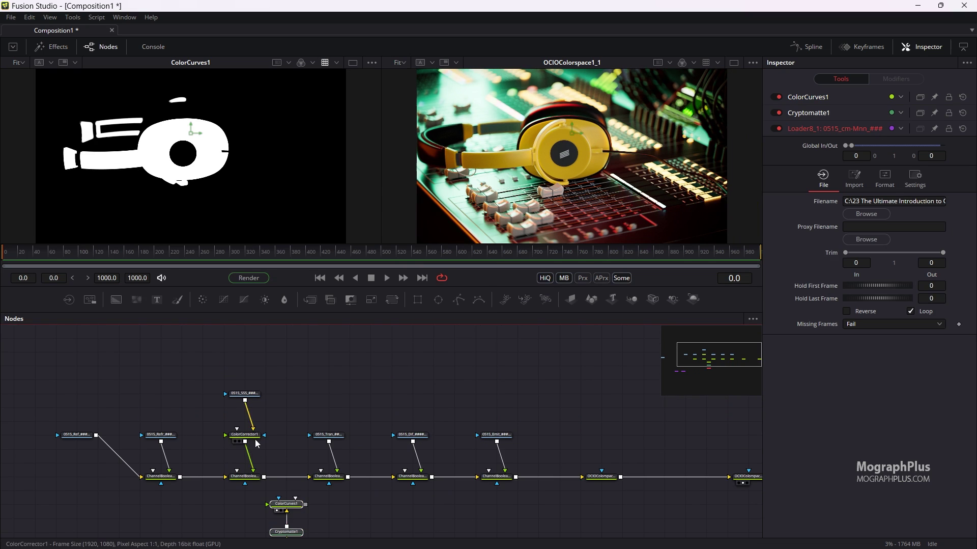
scroll(257, 443, "down", 5)
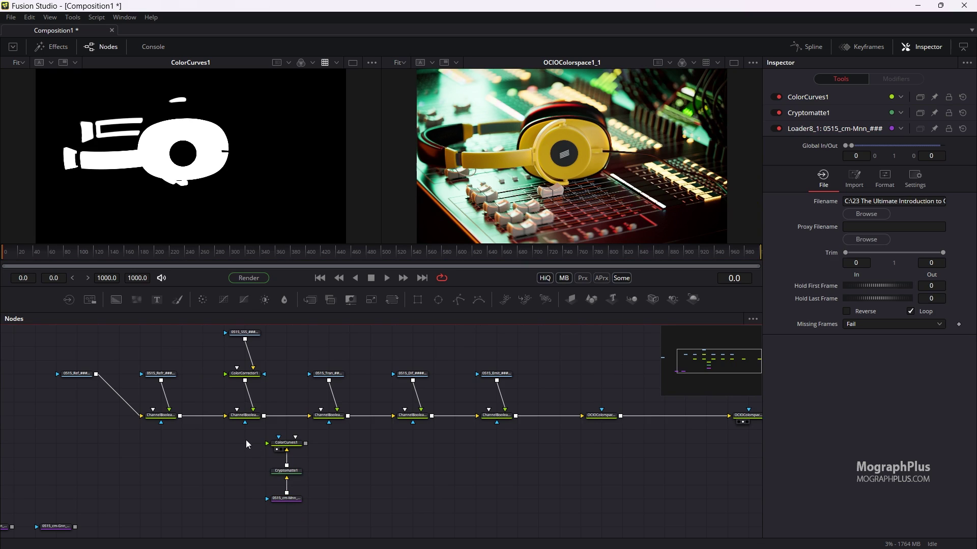
scroll(244, 438, "up", 5)
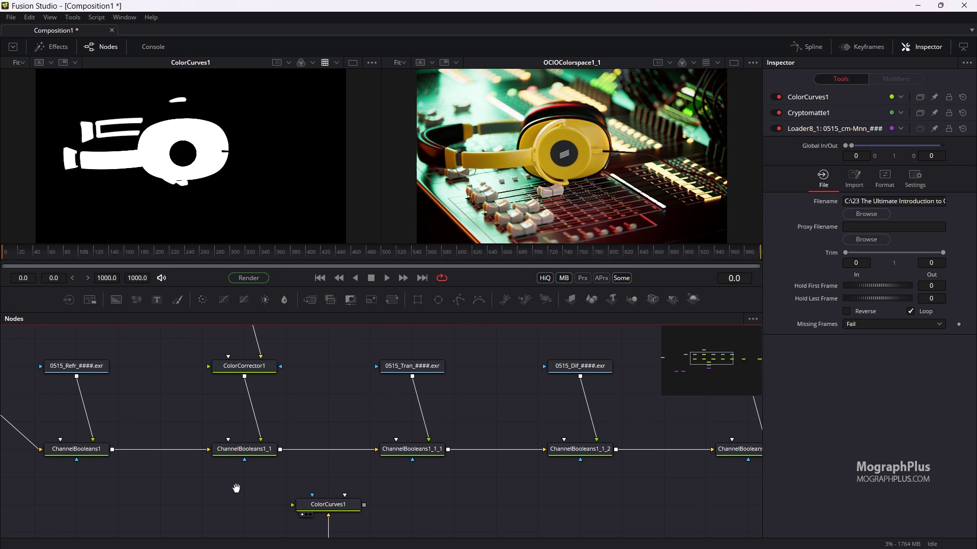
left_click_drag(365, 505, 280, 367)
left_click(245, 367)
Step: Show the masked ColorCorrector1 result in the first viewer and select that node
scroll(238, 418, "down", 3)
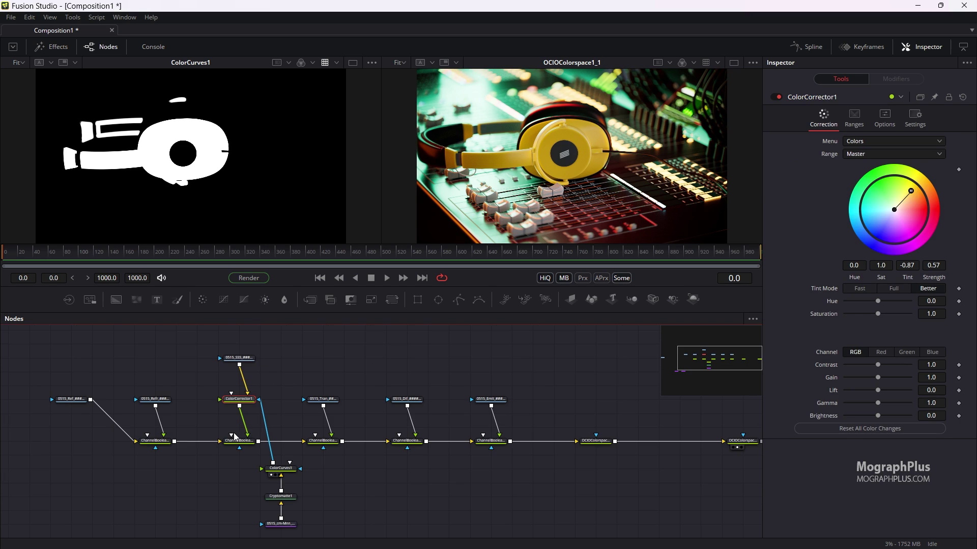
left_click_drag(232, 432, 231, 425)
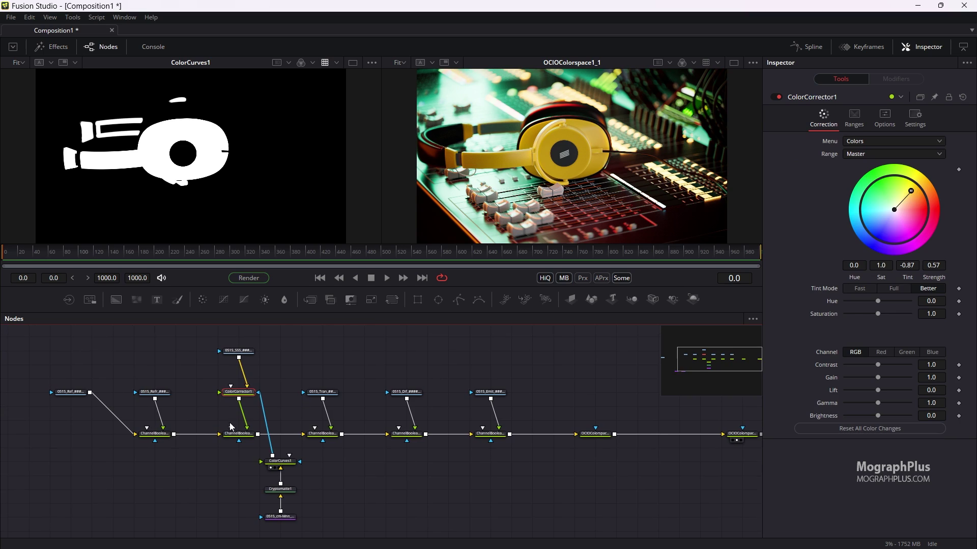
left_click(241, 391)
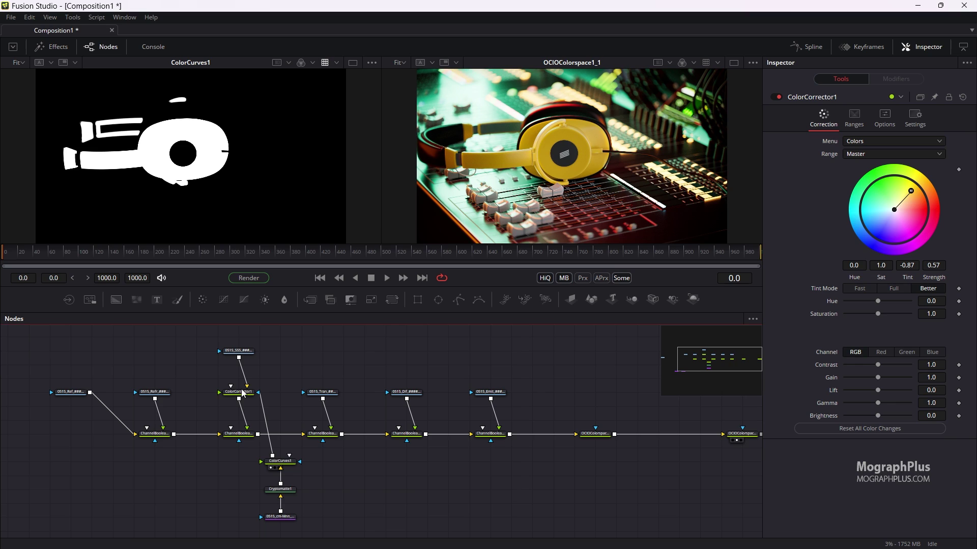
left_click_drag(243, 393, 253, 211)
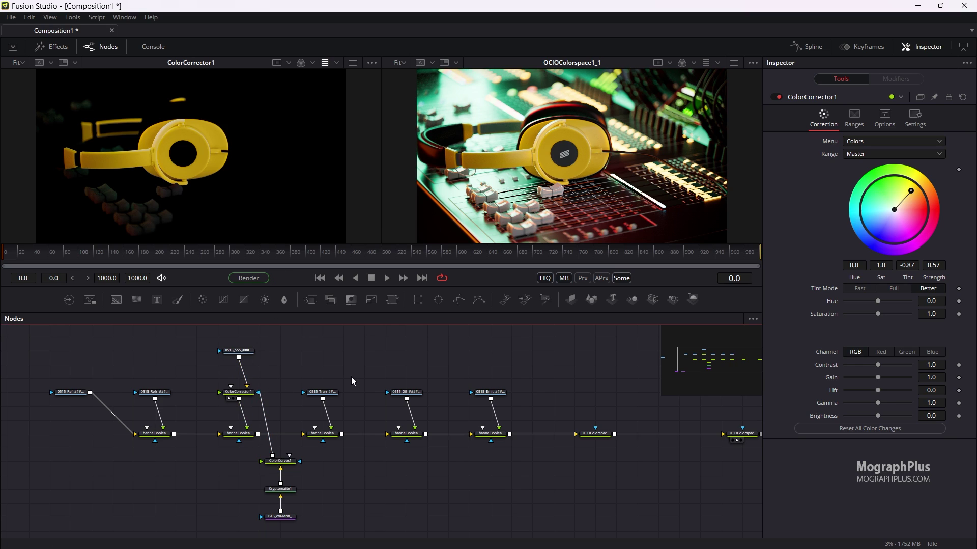
left_click(239, 392)
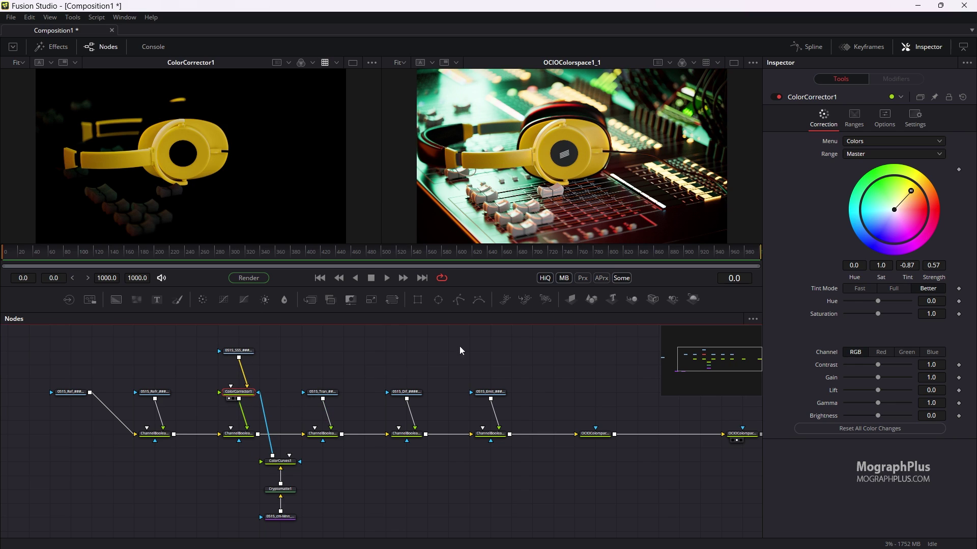
Step: Disable ColorCorrector1, enlarge the viewers and show the 0515_Ref pass in the first viewer
left_click(775, 96)
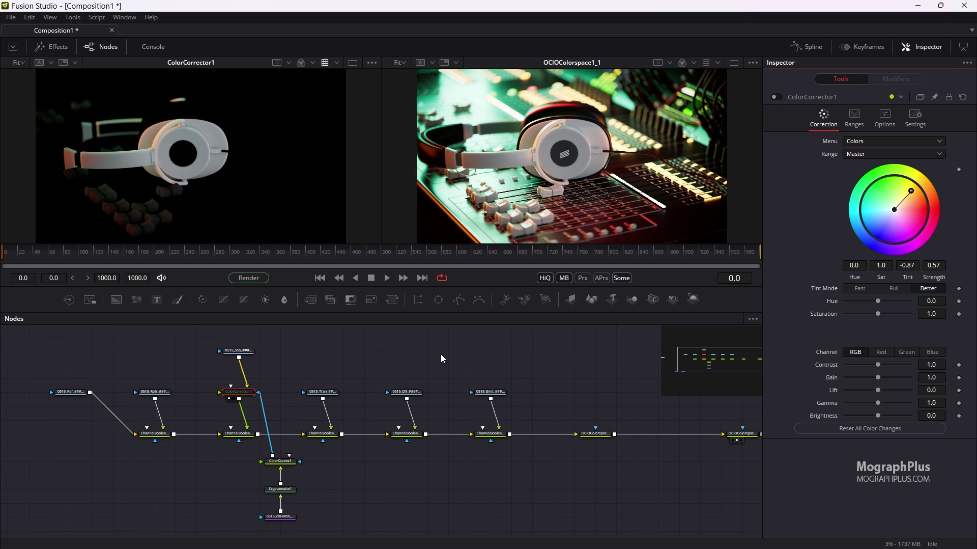
left_click_drag(500, 395, 439, 396)
left_click_drag(451, 243, 450, 301)
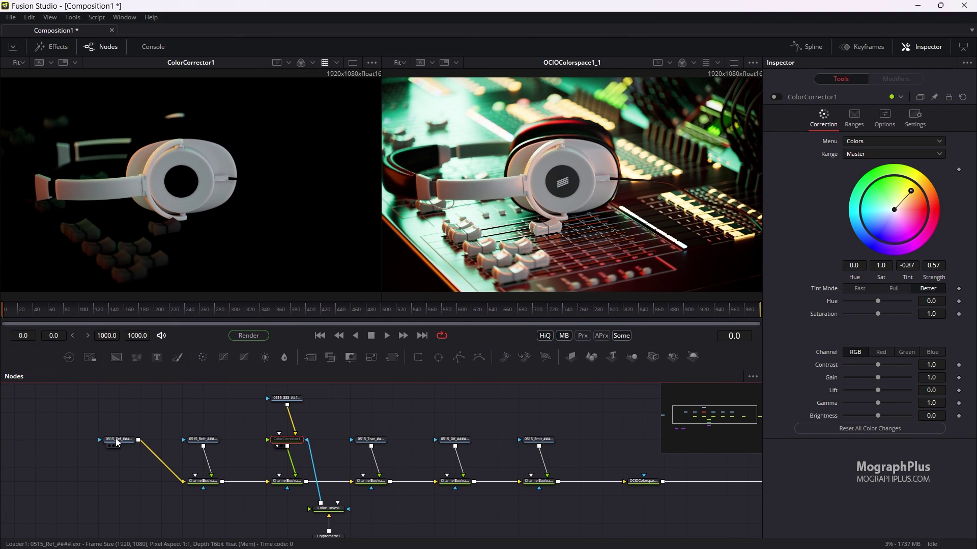
left_click_drag(120, 439, 164, 246)
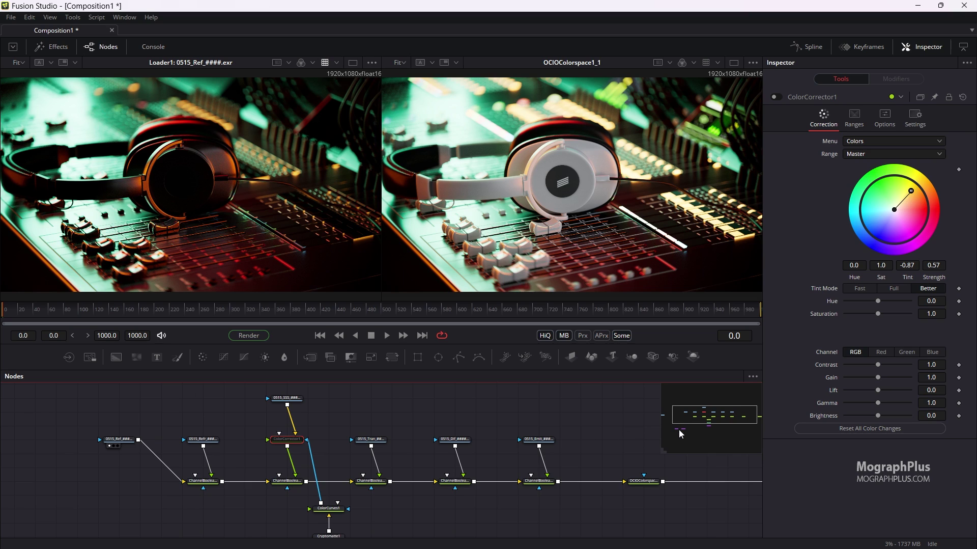
Step: Duplicate the 0515_cm-Gnn loader and place the copy below the 0515_Ref loader
left_click_drag(680, 433, 677, 434)
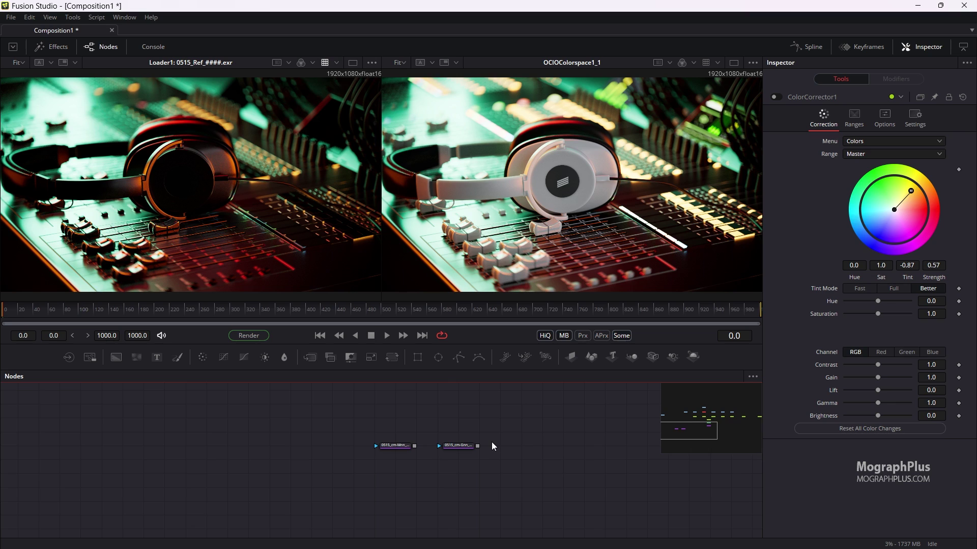
scroll(492, 441, "up", 3)
left_click(434, 455)
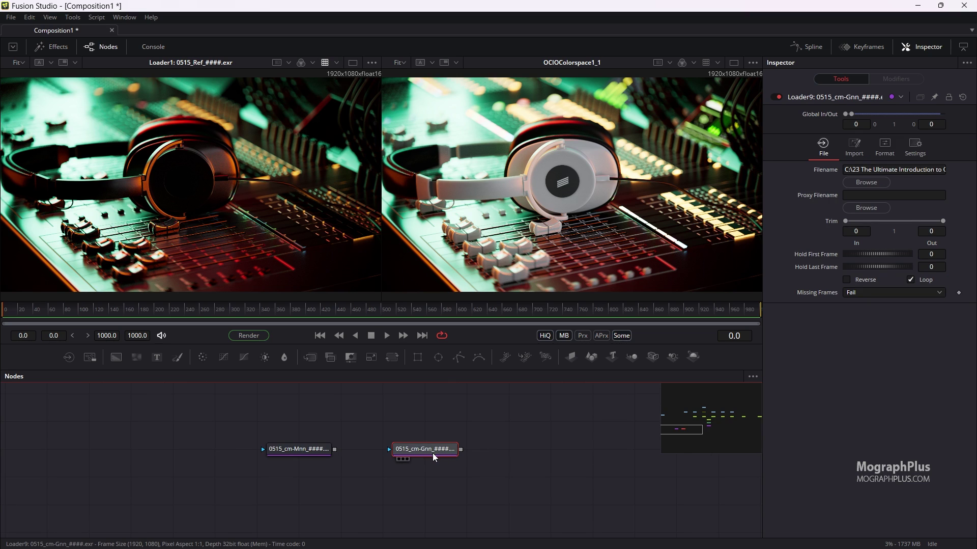
left_click(714, 419)
left_click_drag(293, 449, 507, 472)
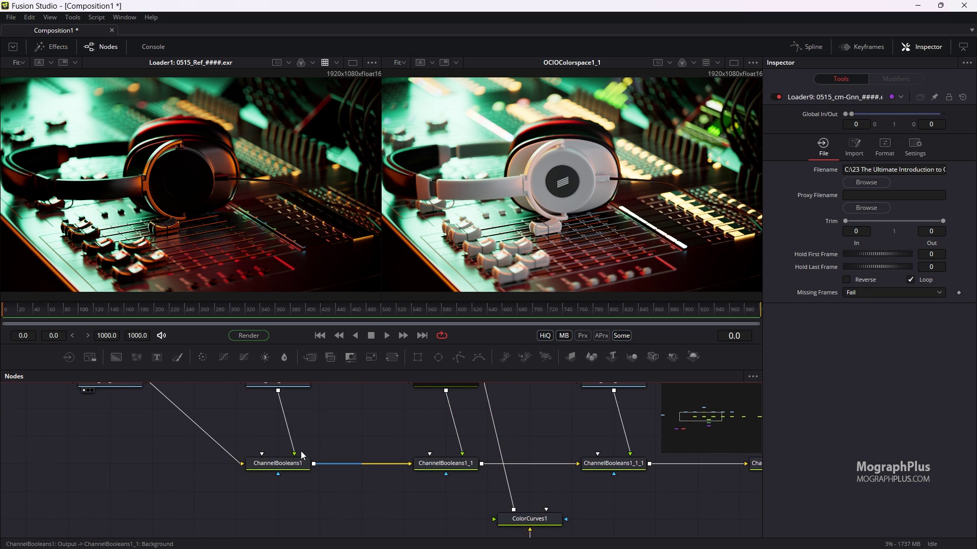
left_click_drag(302, 455, 345, 469)
scroll(321, 468, "down", 3)
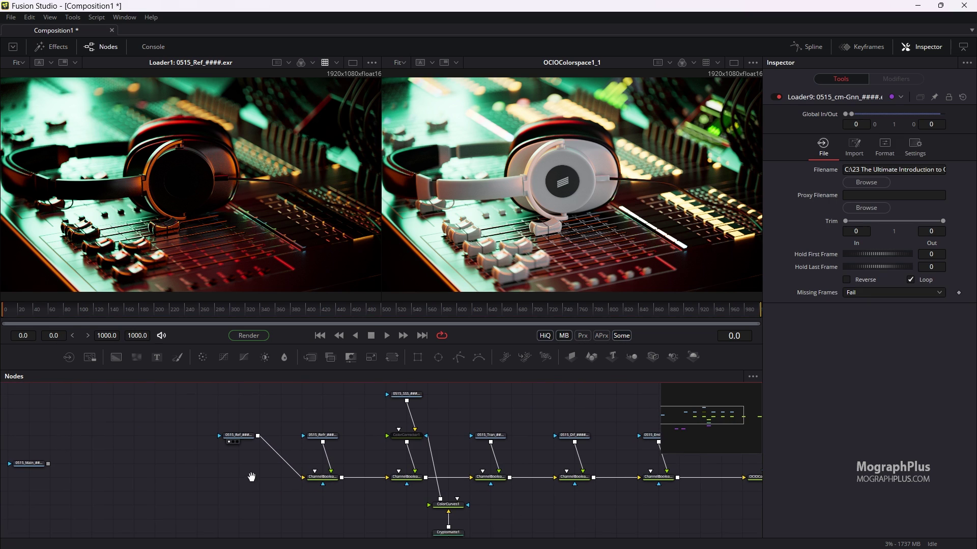
left_click_drag(252, 476, 251, 469)
scroll(252, 470, "up", 2)
scroll(252, 458, "down", 1)
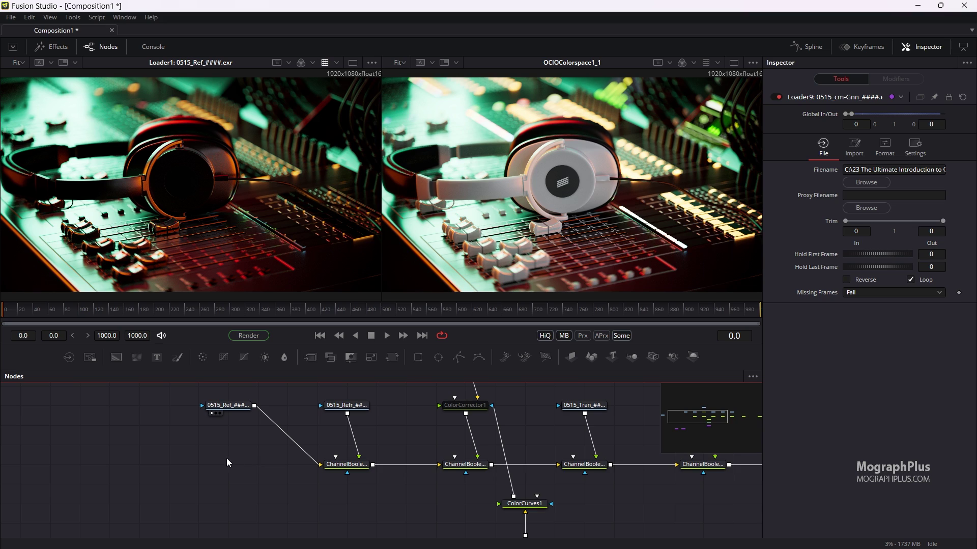
key("ctrl+v")
left_click_drag(187, 483, 146, 489)
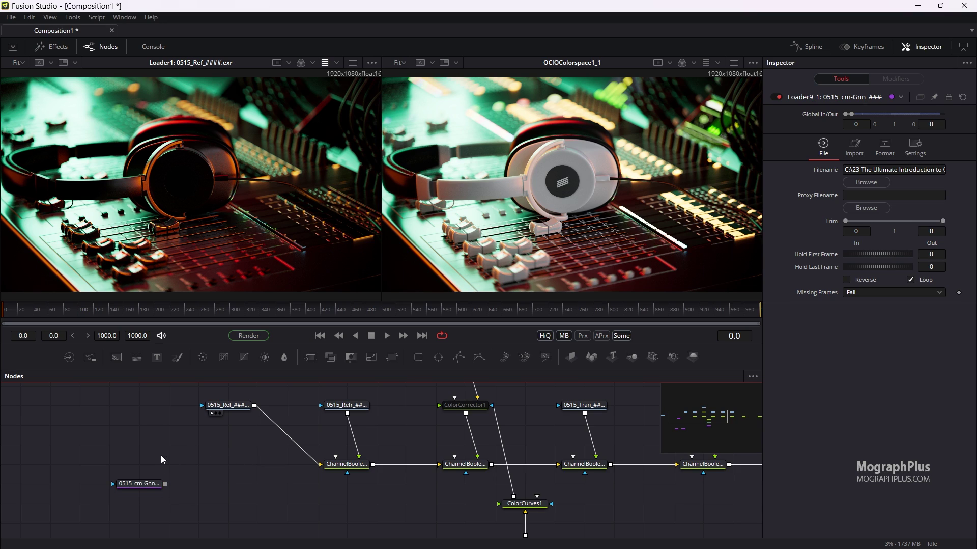
Step: Add a Cryptomatte node after the duplicated 0515_cm-Gnn loader
key("shift+space")
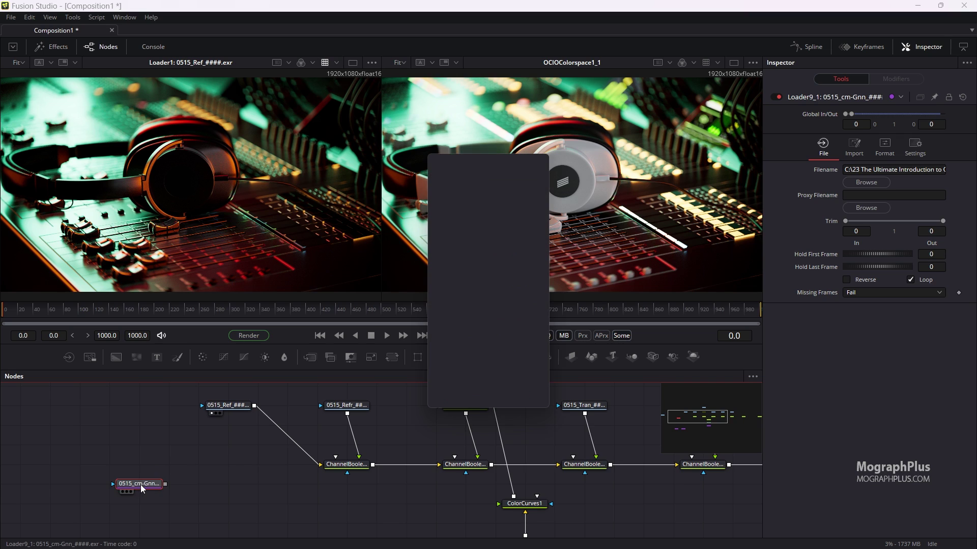
type("cryp")
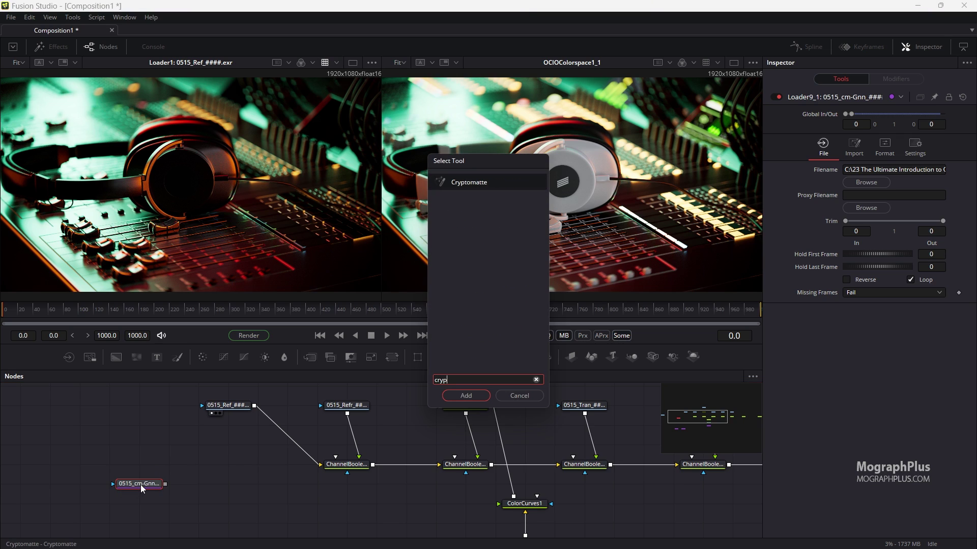
key("Return")
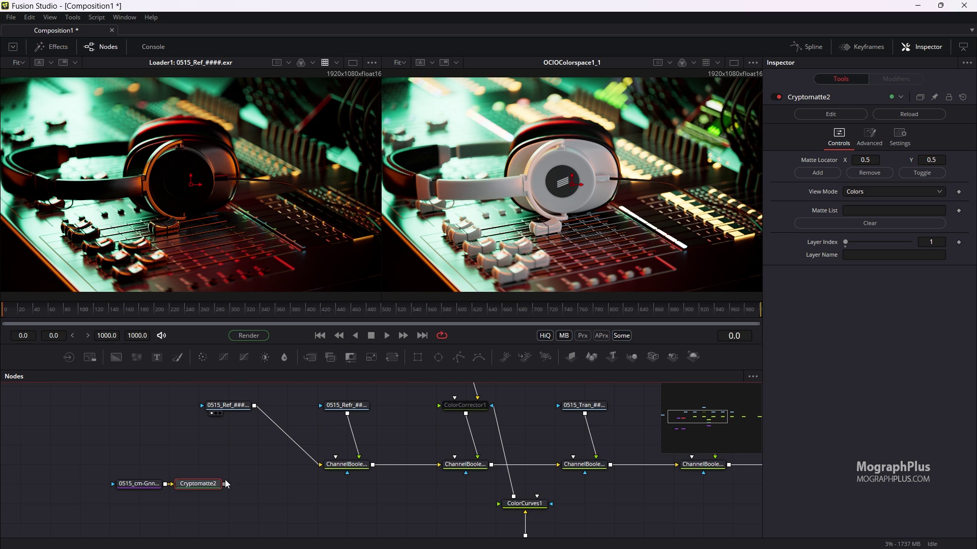
left_click_drag(225, 485, 228, 239)
scroll(240, 417, "down", 5)
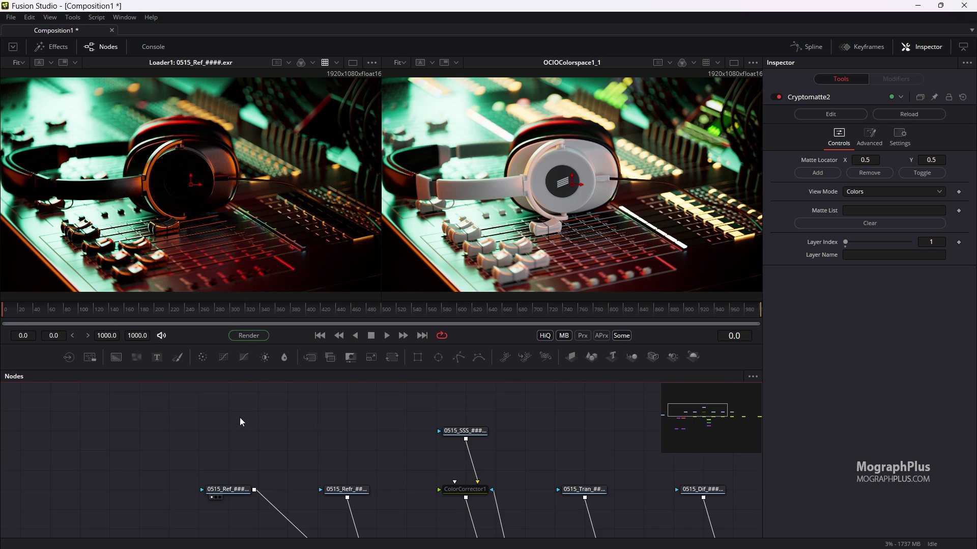
Step: Show Cryptomatte2 in the first viewer and add the ear cushion's inner rim, Fabrc_01_Detached02, to its matte list
key("1")
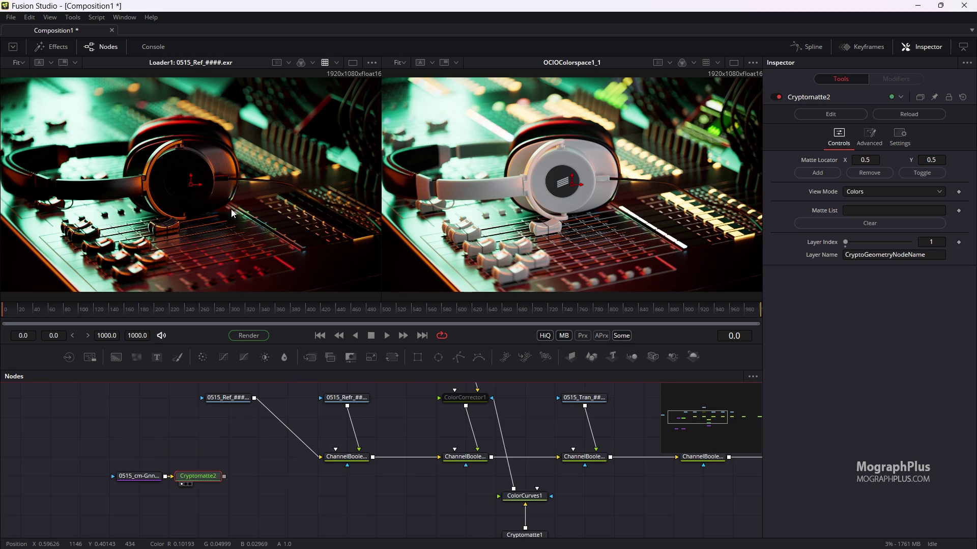
scroll(183, 189, "up", 3)
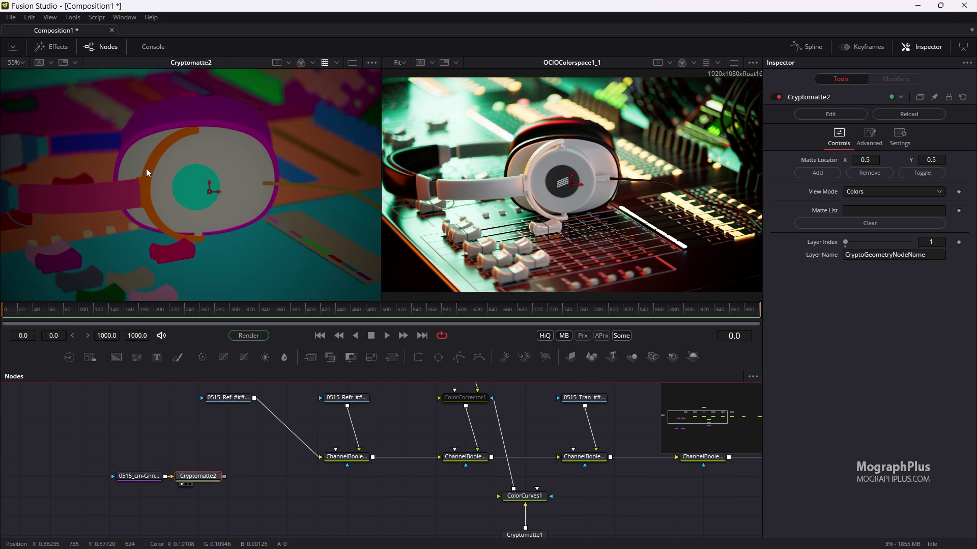
left_click_drag(237, 193, 255, 99)
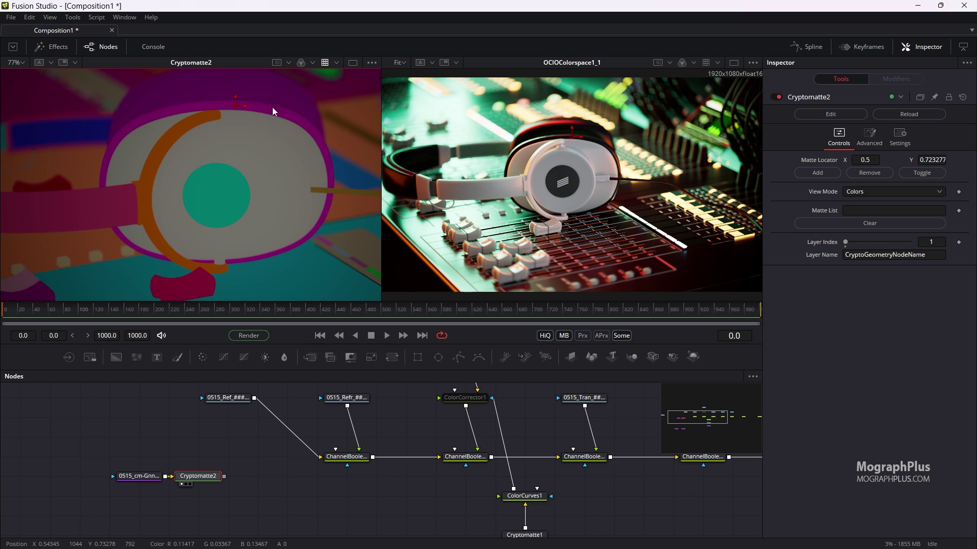
left_click(835, 176)
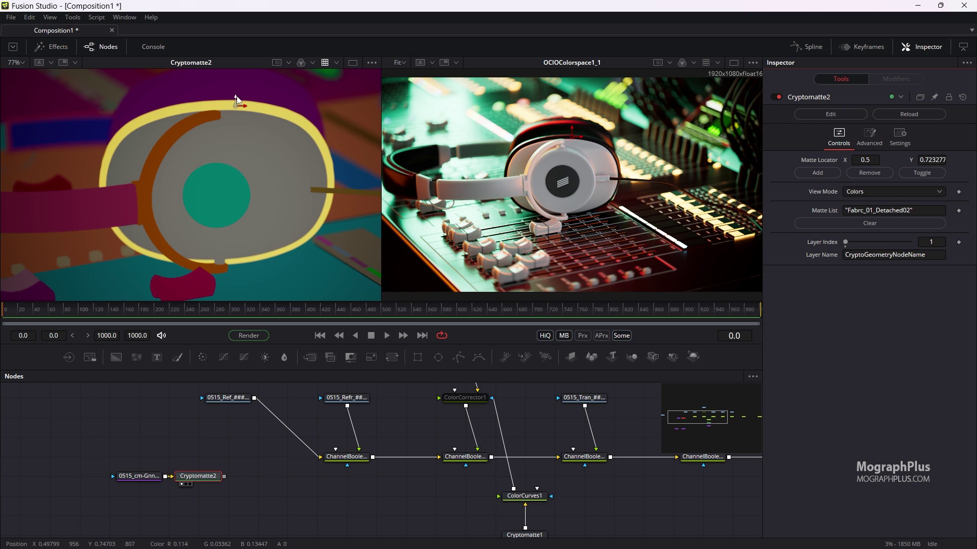
Step: Add the ear cushion's outer fabric, Fabrc_01_Detached01, to the matte list and set Cryptomatte2's view mode to Matte
left_click_drag(237, 98, 238, 79)
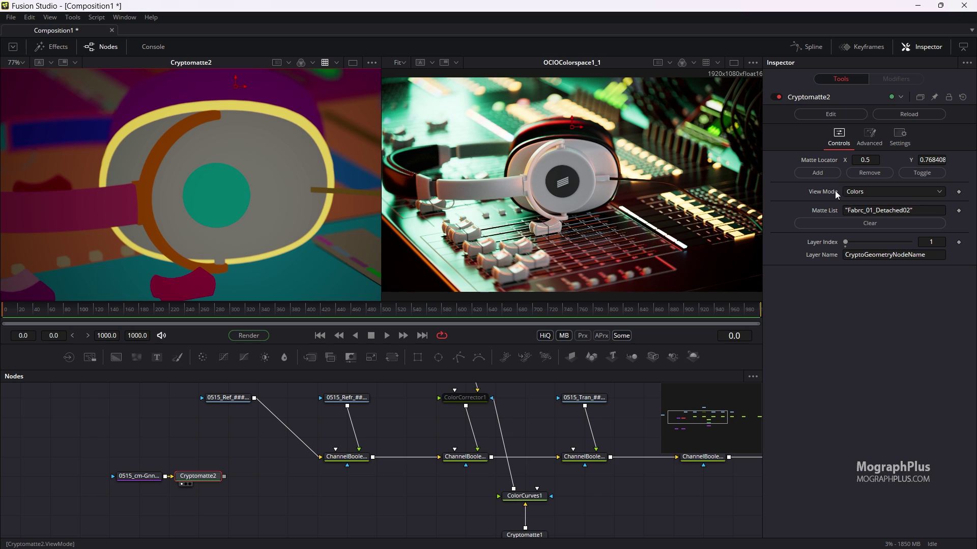
left_click(817, 173)
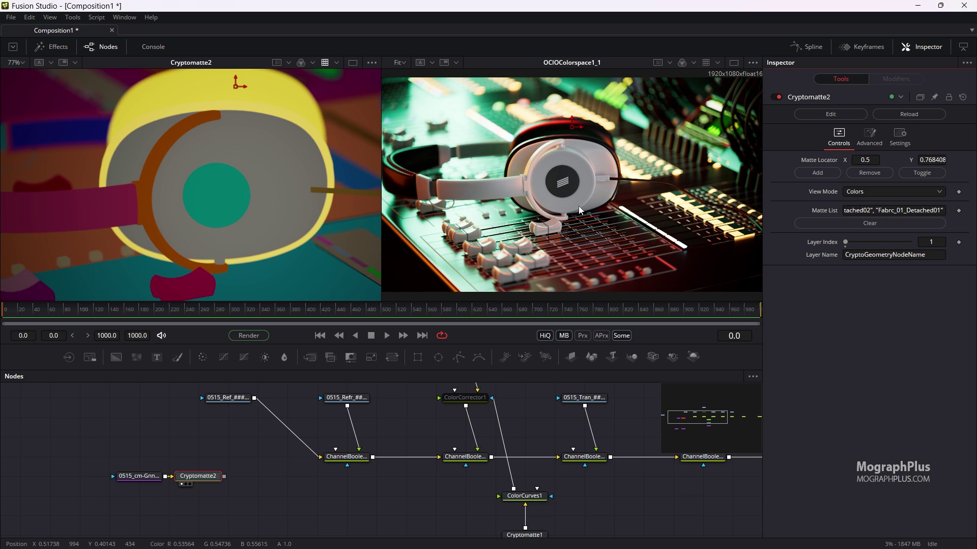
left_click(878, 191)
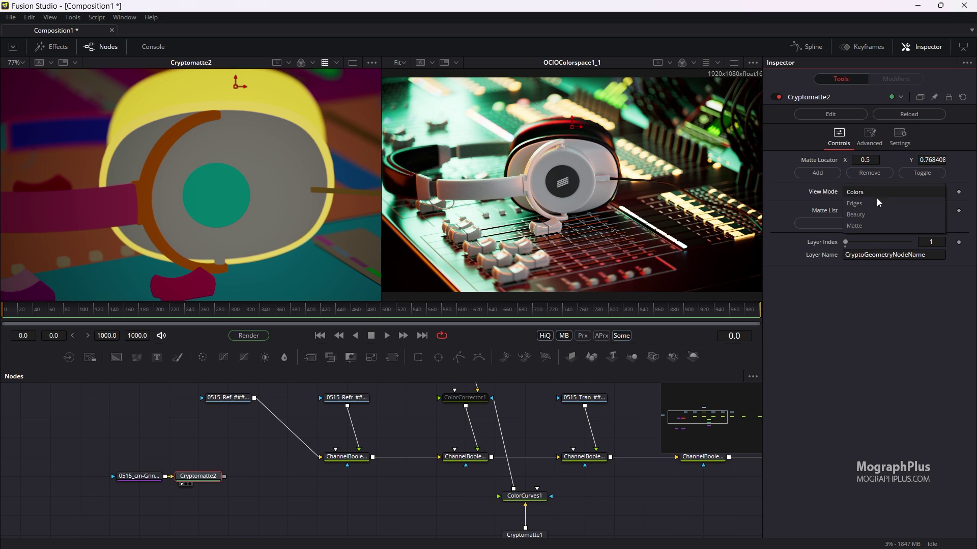
left_click(869, 225)
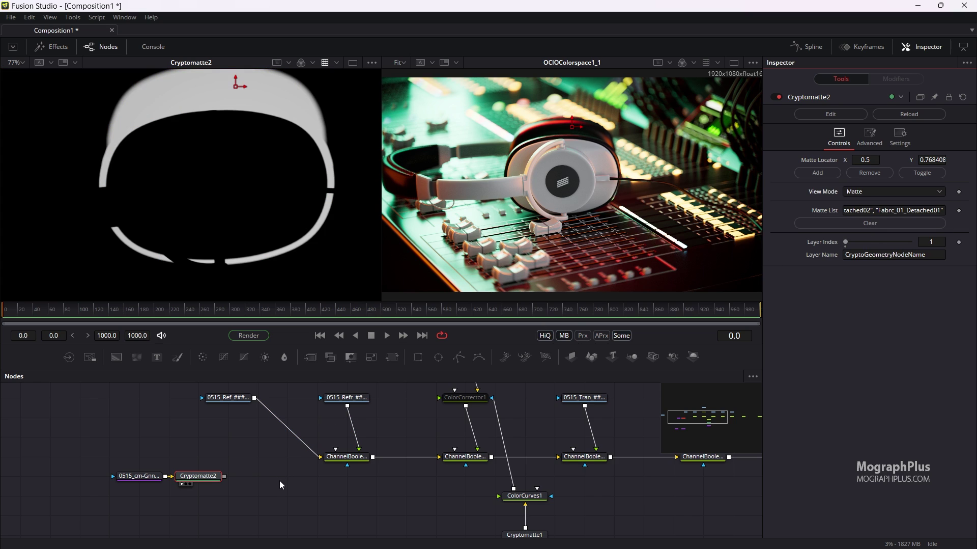
Step: Duplicate ColorCurves1 onto the output of Cryptomatte2 and show the copy in the first viewer
scroll(293, 457, "down", 2)
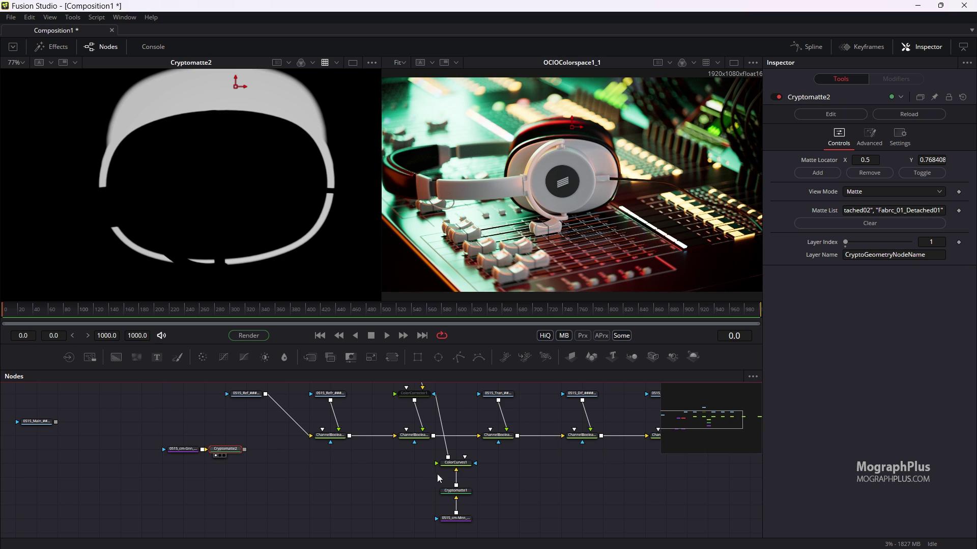
left_click(460, 468)
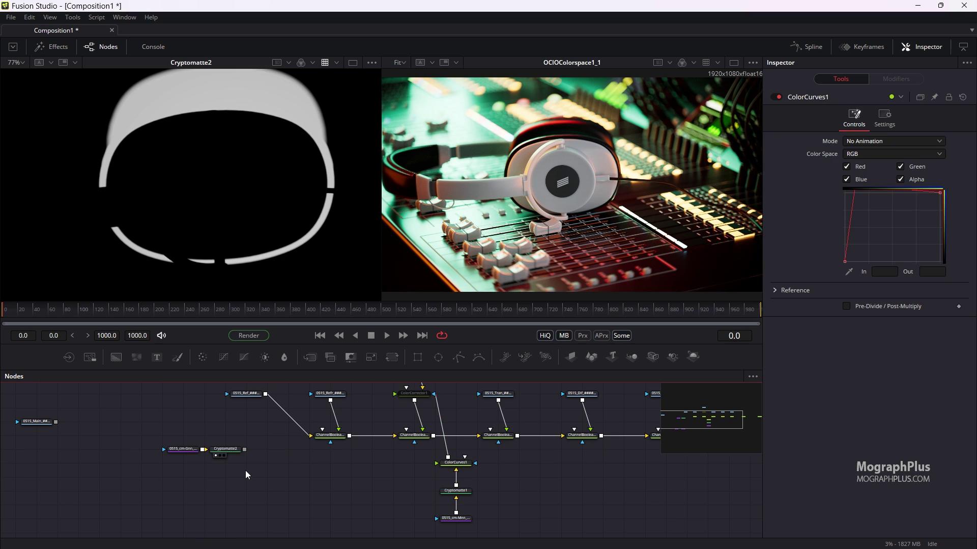
left_click(233, 452)
key("ctrl+v")
key("1")
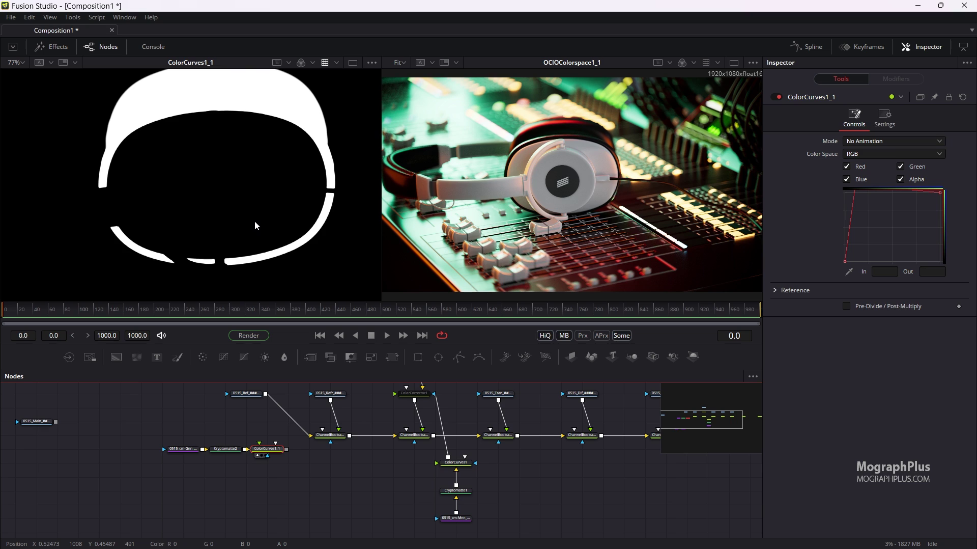
scroll(169, 447, "up", 2)
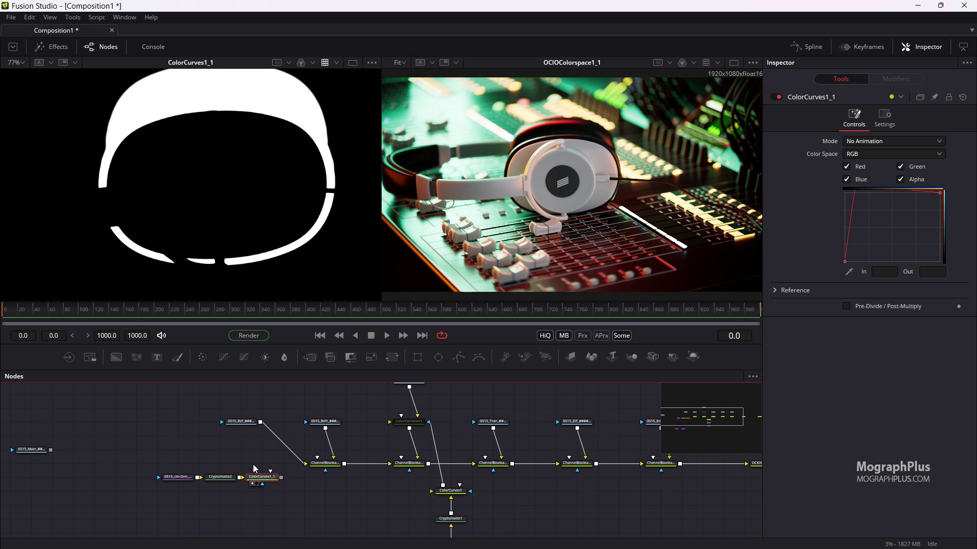
Step: Fit the first viewer to the image and align the 0515_cm-Gnn, Cryptomatte2 and ColorCurves1_1 nodes with the ChannelBooleans row
scroll(252, 463, "up", 4)
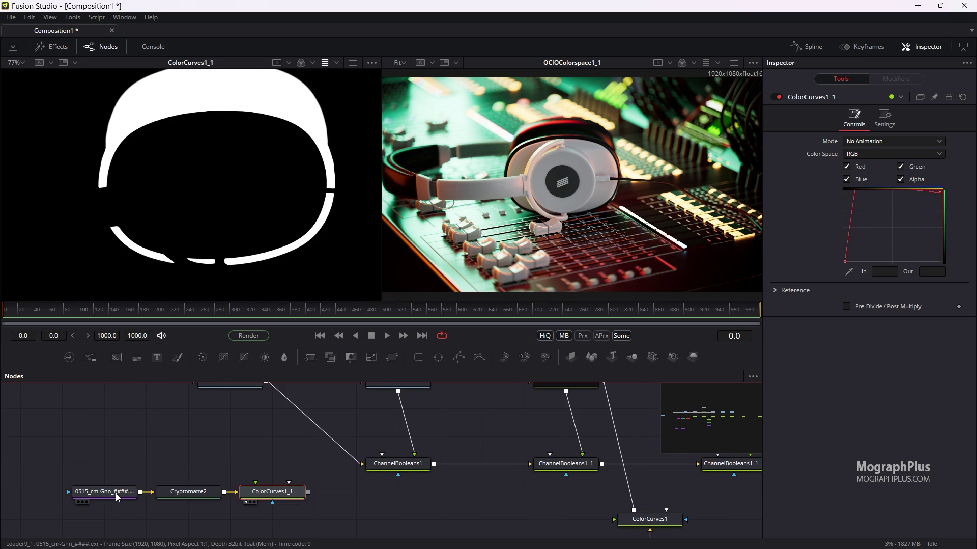
key("1")
left_click_drag(201, 497, 243, 265)
left_click_drag(280, 488, 280, 461)
key("ctrl+z")
key("1")
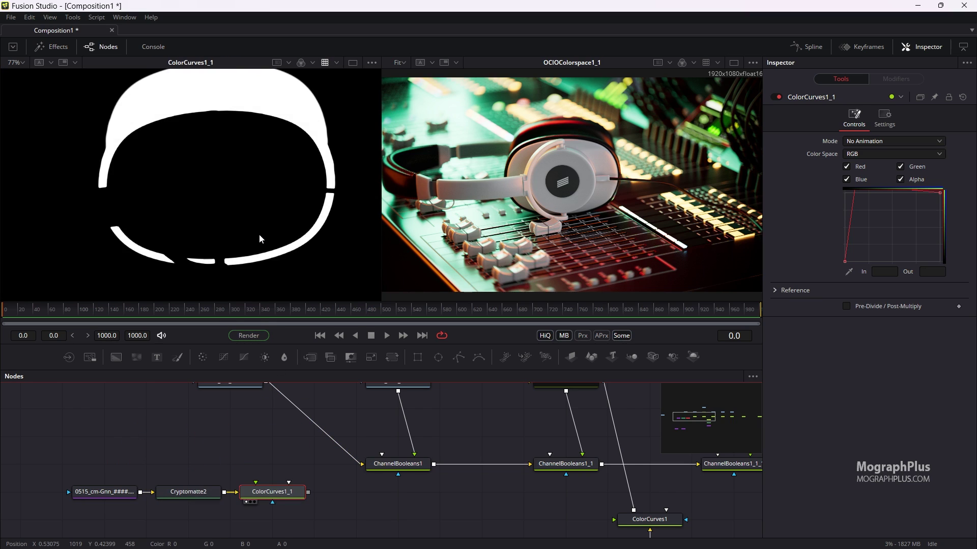
key("ctrl+f")
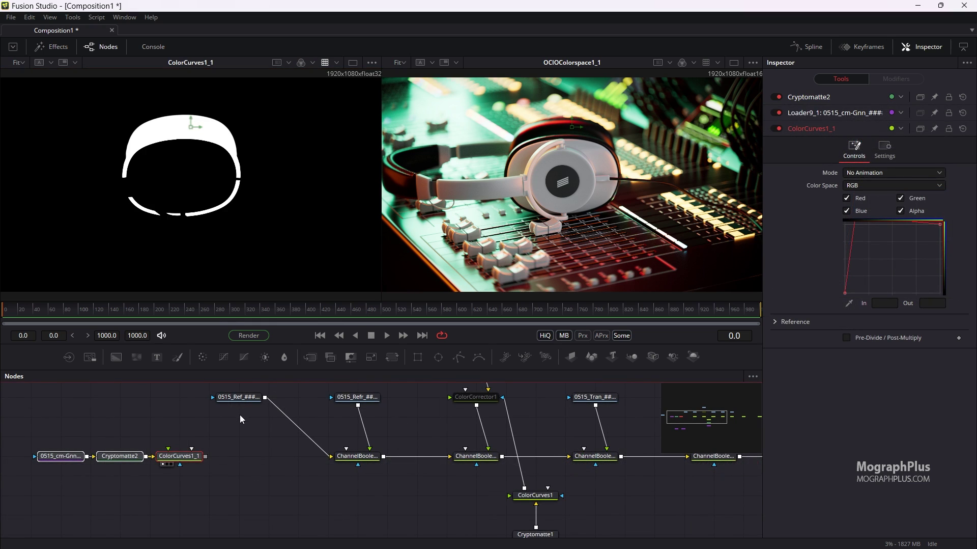
Step: Insert a Color Corrector between 0515_Ref and ChannelBooleans1, mask it with ColorCurves1_1, and show it in the first viewer
left_click(266, 453)
key("shift+space")
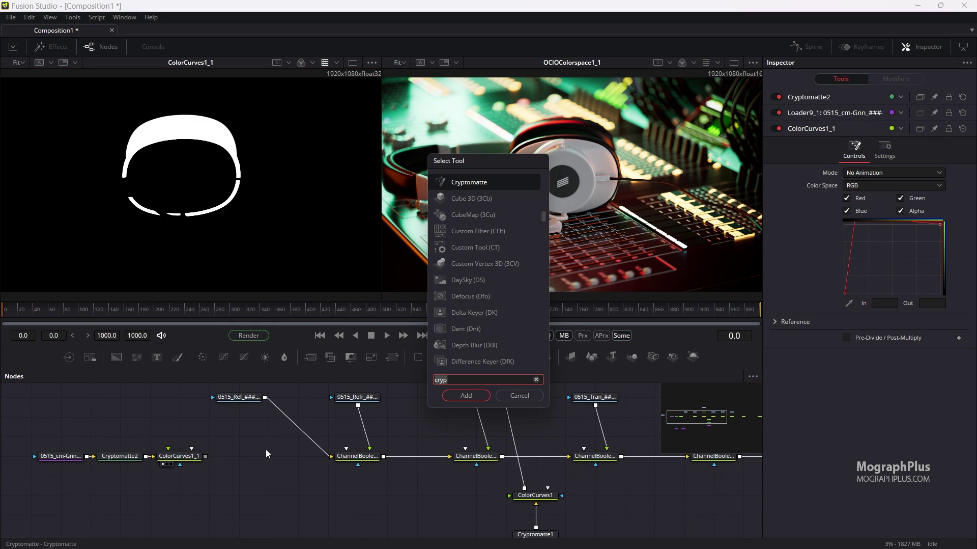
type("cc")
key("Return")
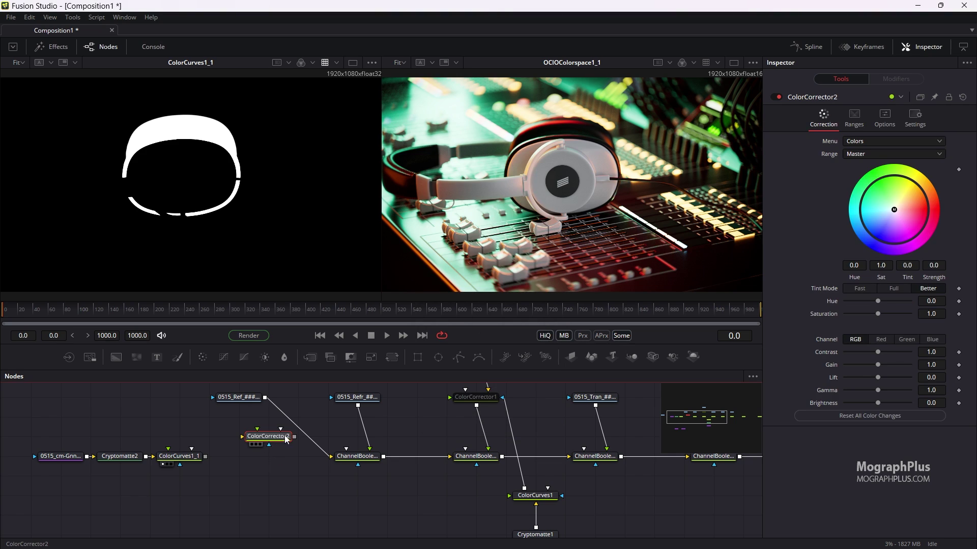
mouse_move(286, 437)
left_mouse_down()
mouse_move(298, 430)
mouse_move(269, 446)
left_mouse_up()
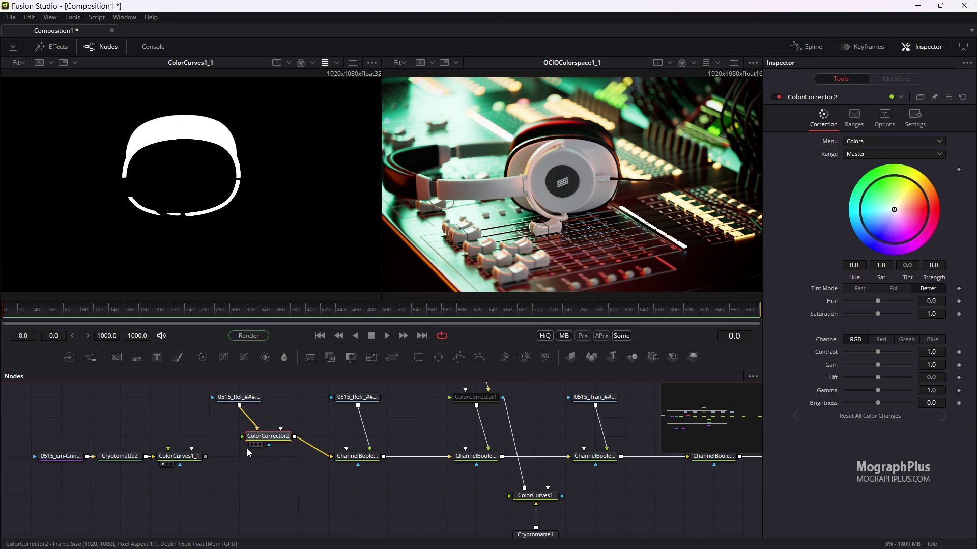
left_click_drag(206, 456, 272, 448)
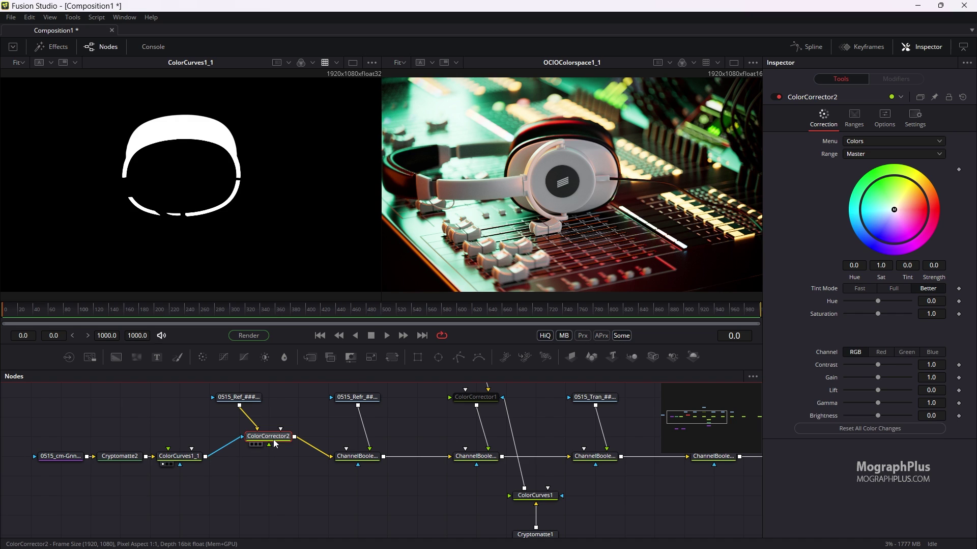
key("1")
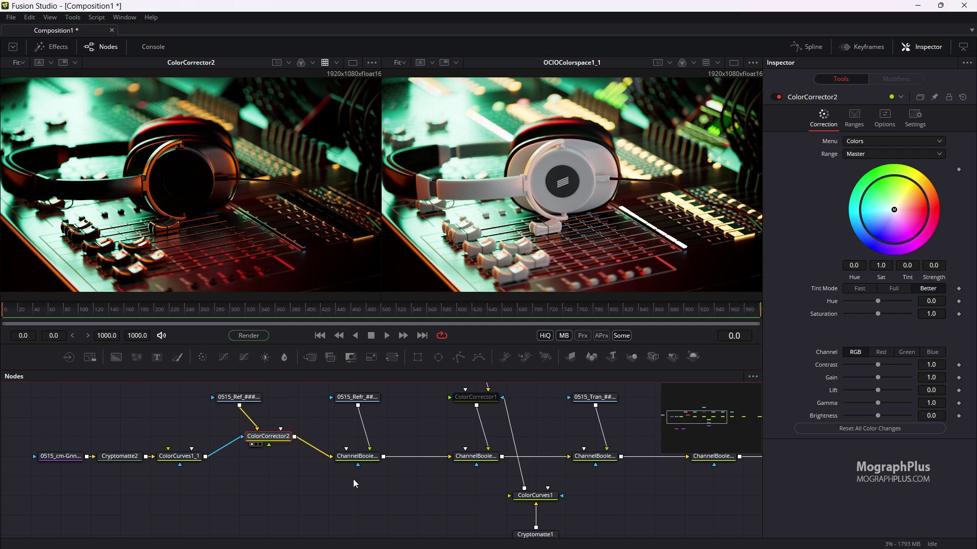
Step: Move the 0515_cm-Gnn, Cryptomatte2 and ColorCurves1_1 mask chain further below and away from ColorCorrector2
left_click_drag(358, 481, 14, 476)
left_click_drag(589, 505, 445, 483)
left_click_drag(349, 431, 201, 487)
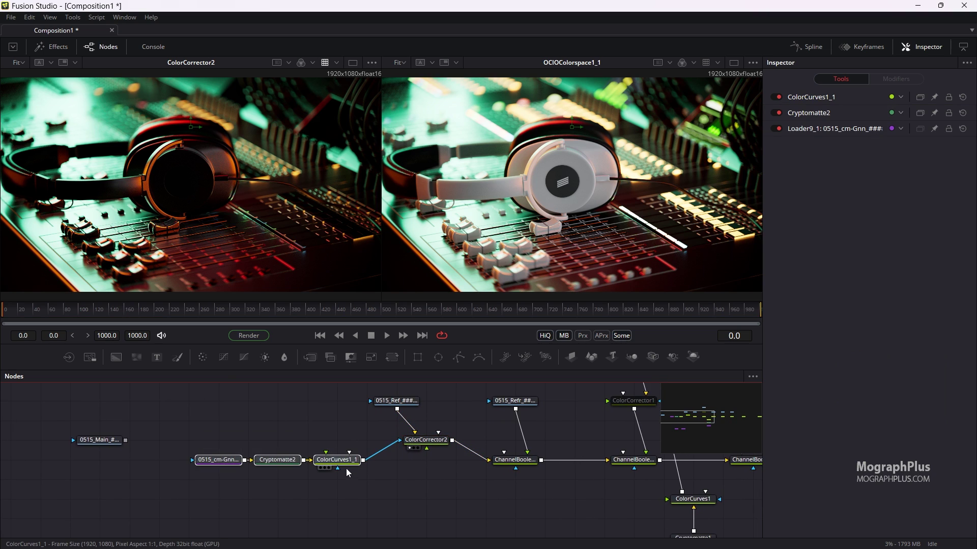
left_click_drag(346, 469, 317, 487)
left_click_drag(430, 469, 377, 478)
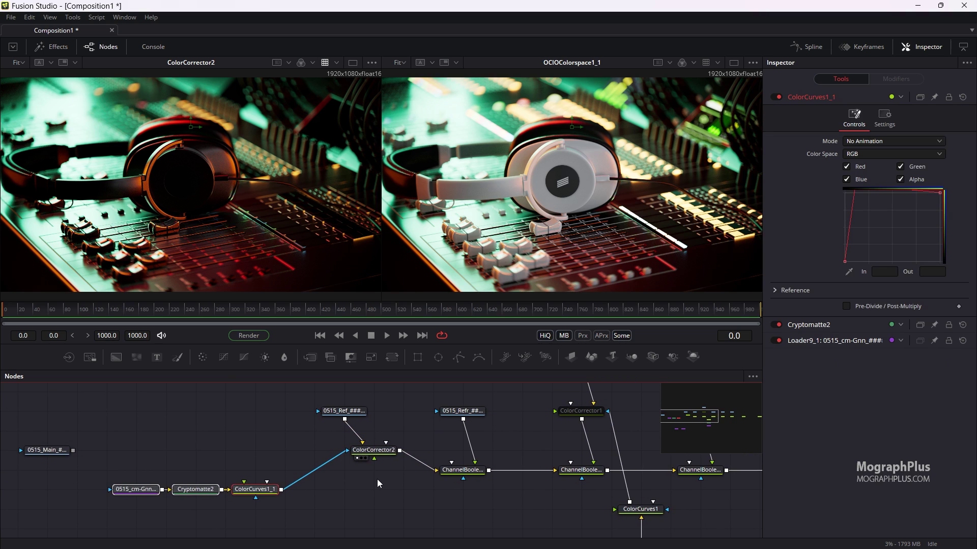
Step: Select ColorCorrector2 and shift its hue to -0.55
left_click(376, 451)
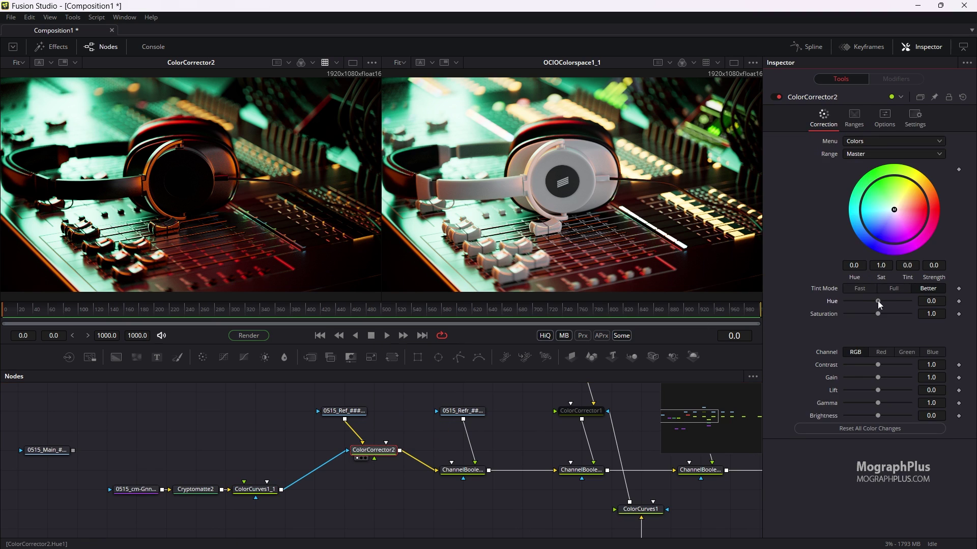
left_click_drag(879, 302, 851, 306)
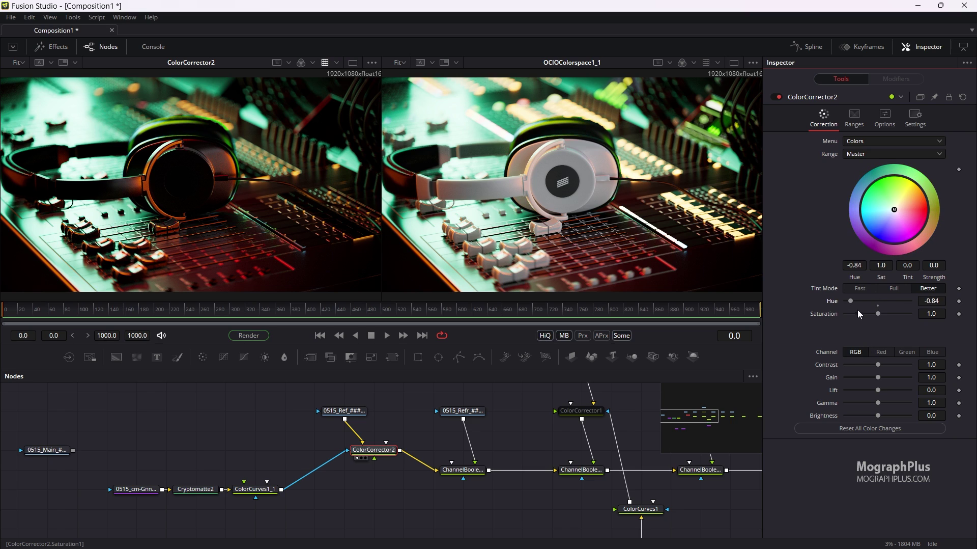
left_click_drag(853, 305, 861, 305)
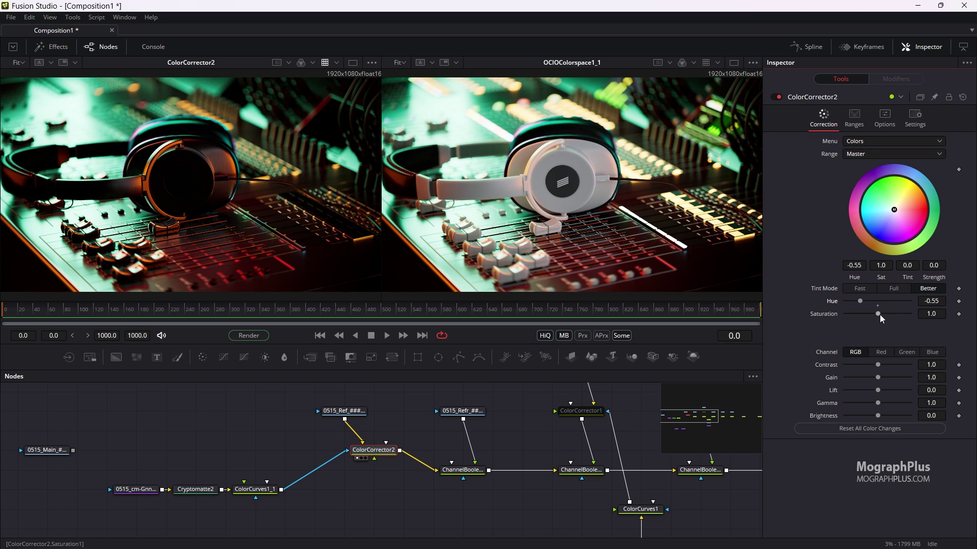
Step: Try ColorCorrector2 with saturation 0 and gain 2.33, and raise the saturation to 1.13
left_click_drag(882, 315, 818, 317)
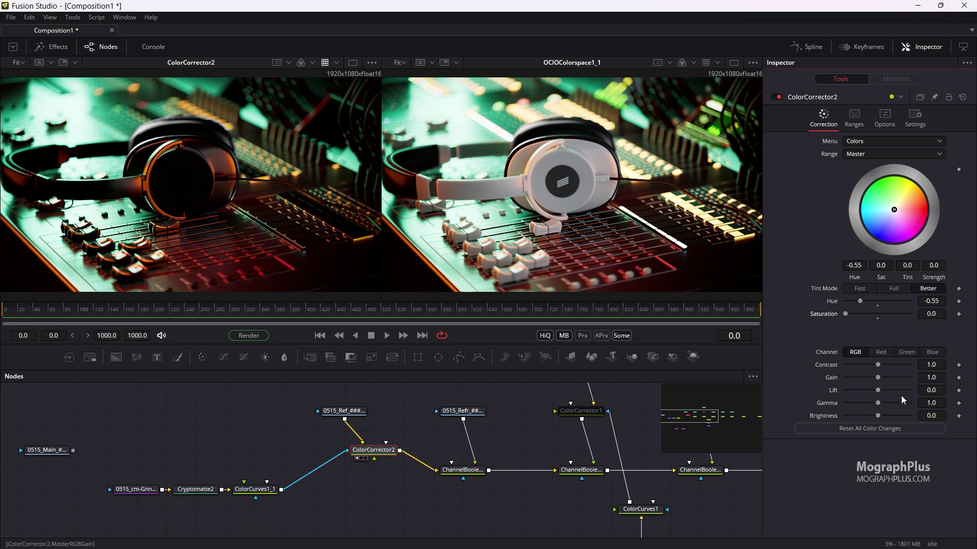
mouse_move(880, 382)
left_mouse_down()
mouse_move(936, 390)
mouse_move(819, 396)
mouse_move(947, 393)
mouse_move(891, 383)
left_mouse_up()
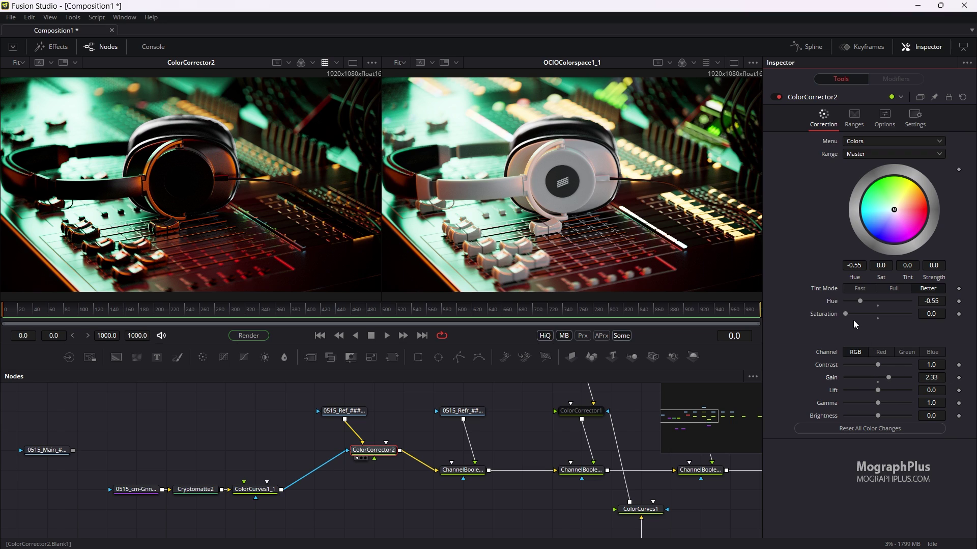
left_click_drag(847, 314, 884, 322)
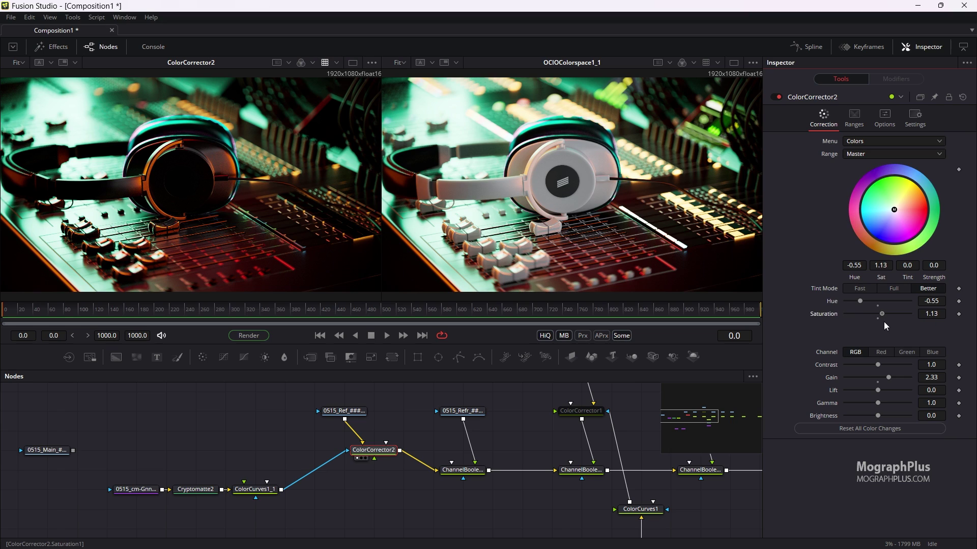
Step: Set ColorCorrector2's hue to -0.56, saturation to 1 and gain to 1
left_click(927, 304)
type("-0.56")
left_click(928, 316)
type("1")
left_click(931, 365)
left_click(933, 377)
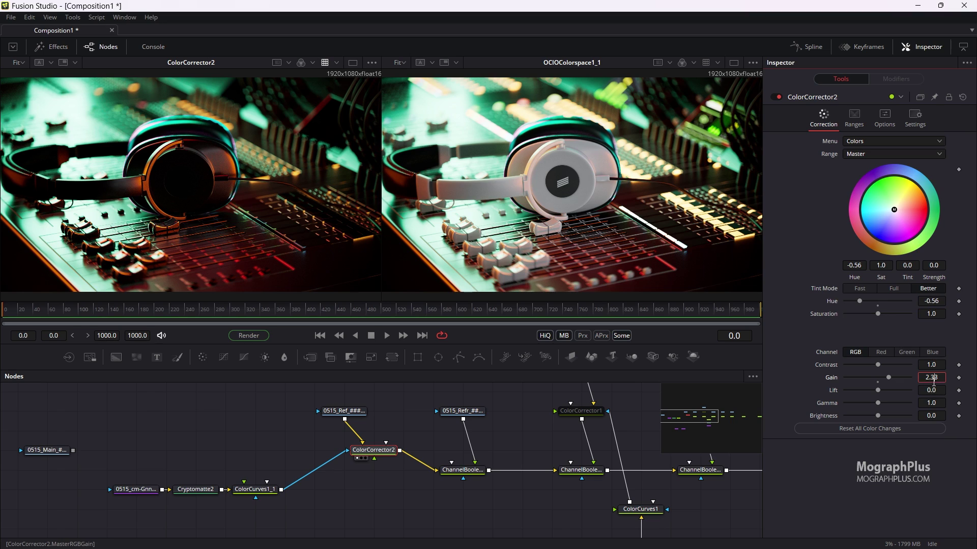
type("1")
key("Tab")
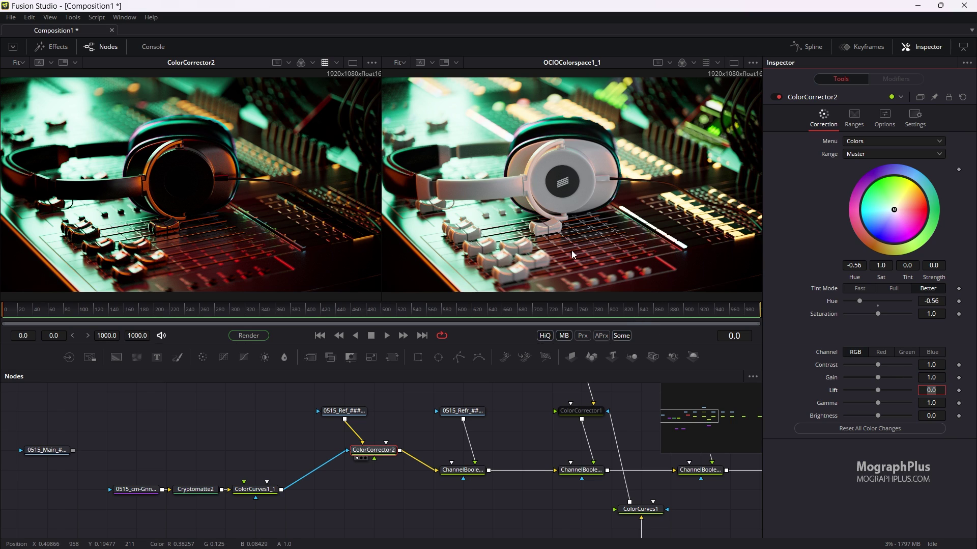
Step: Move the two unconnected Cryptomatte loaders, 0515_cm-Gnn and 0515_cm-Mnn, further away from the compositing chain
left_click_drag(293, 416, 234, 417)
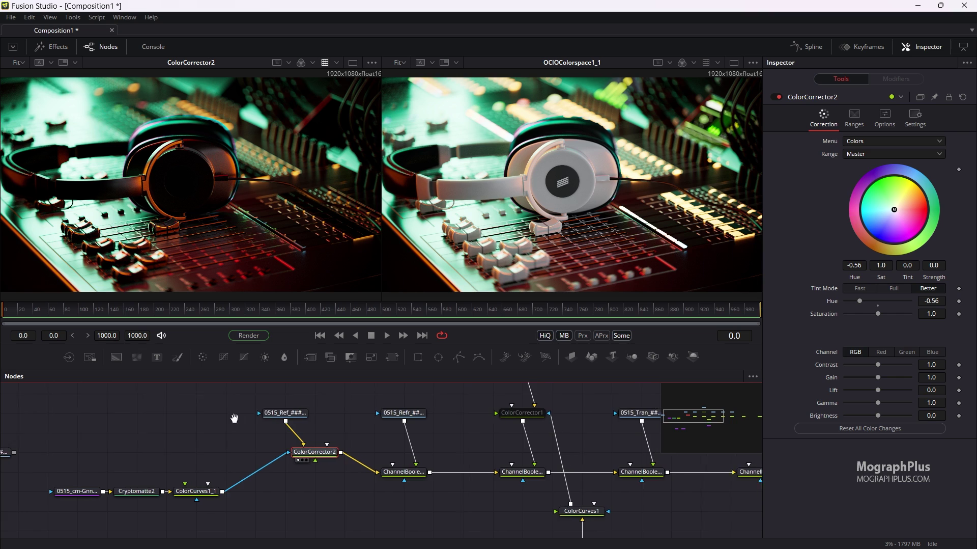
scroll(265, 425, "down", 5)
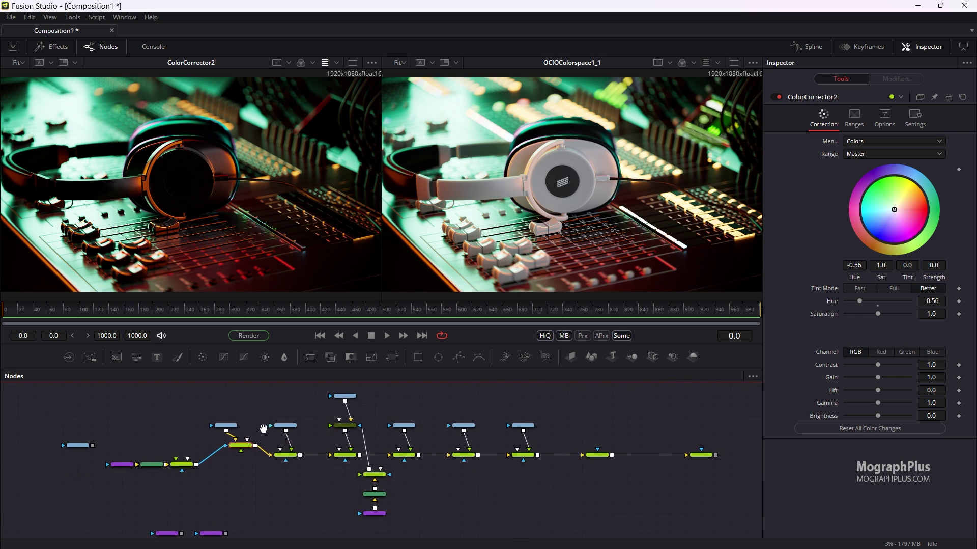
left_click_drag(273, 427, 300, 425)
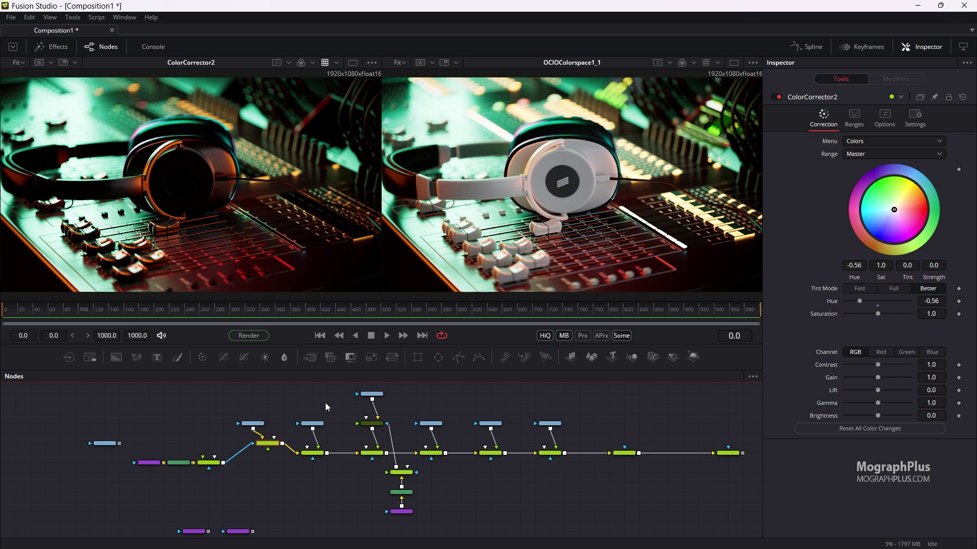
left_click_drag(311, 468, 384, 444)
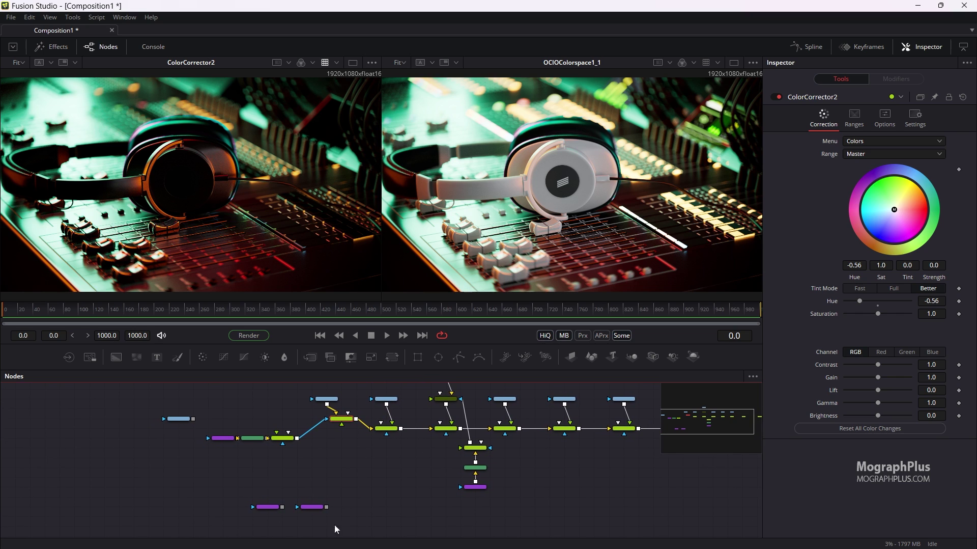
left_click_drag(307, 491, 265, 478)
mouse_move(383, 479)
left_mouse_down()
mouse_move(369, 479)
mouse_move(396, 477)
left_mouse_up()
left_click_drag(239, 496, 303, 484)
scroll(191, 505, "down", 1)
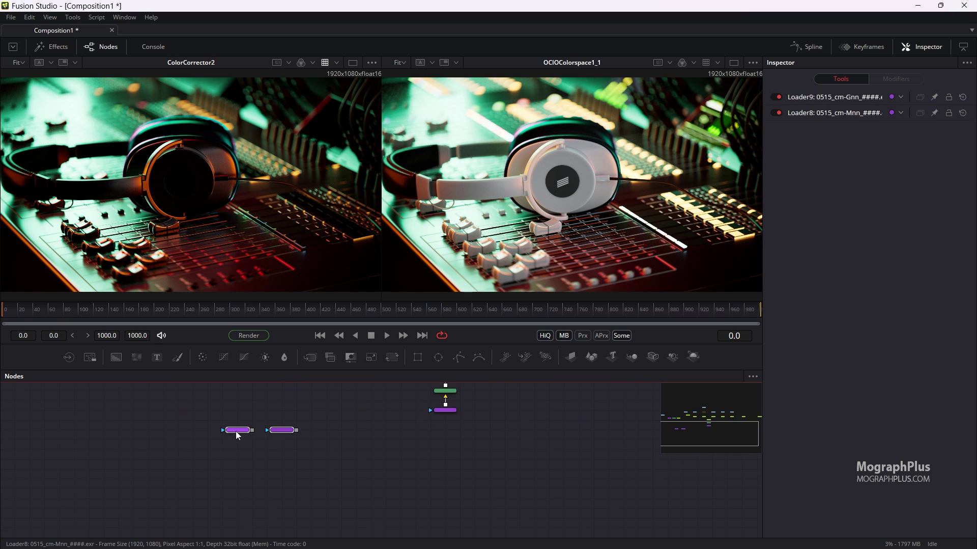
left_click_drag(236, 430, 87, 478)
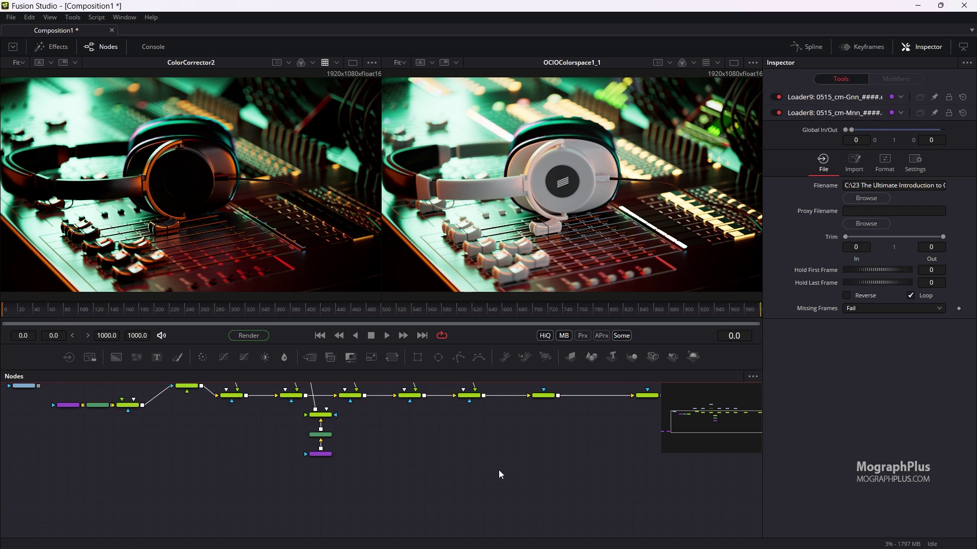
Step: Add a Color Corrector node and insert it between OCIOColorspace1 and OCIOColorspace1_1
left_click_drag(500, 471, 299, 495)
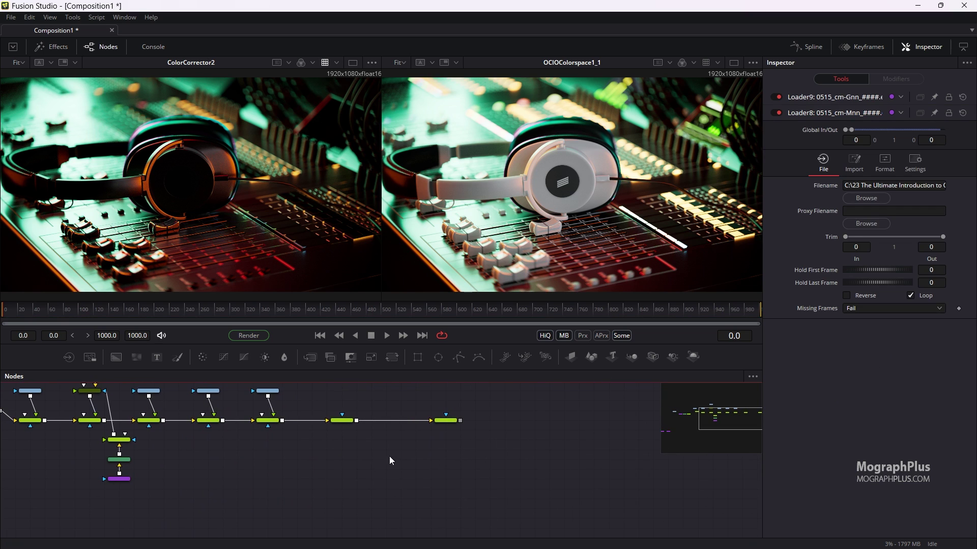
scroll(346, 427, "up", 5)
left_click_drag(323, 446, 270, 487)
key("ctrl+space")
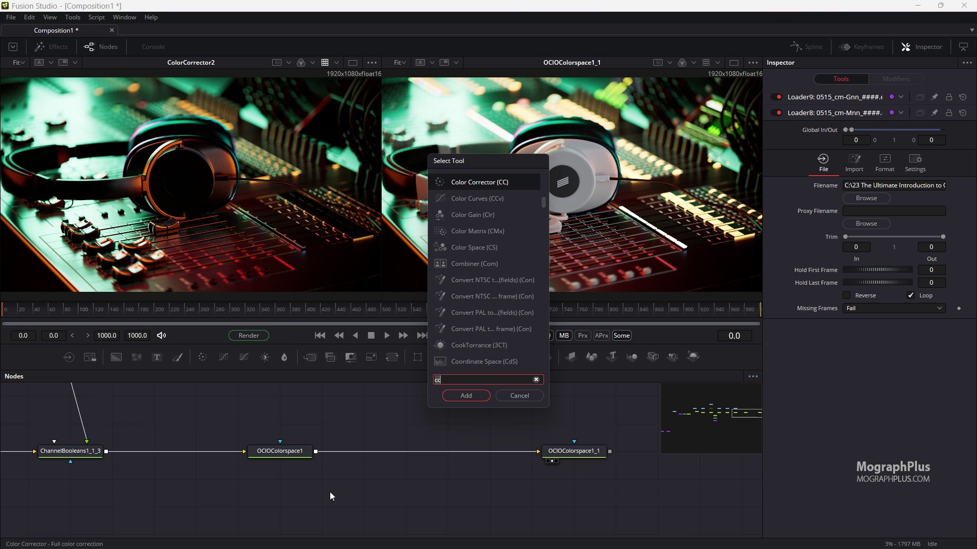
type("cc")
key("Return")
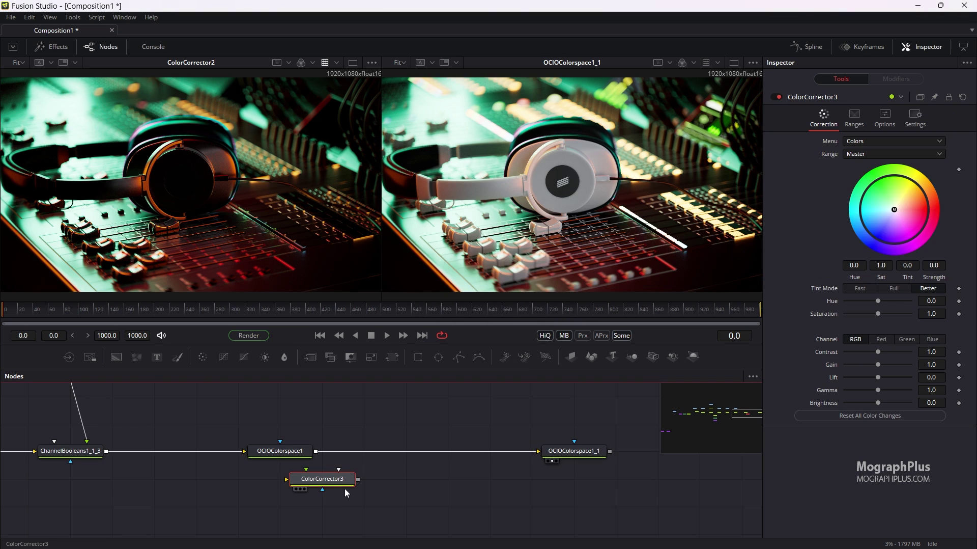
left_click_drag(331, 484, 446, 450)
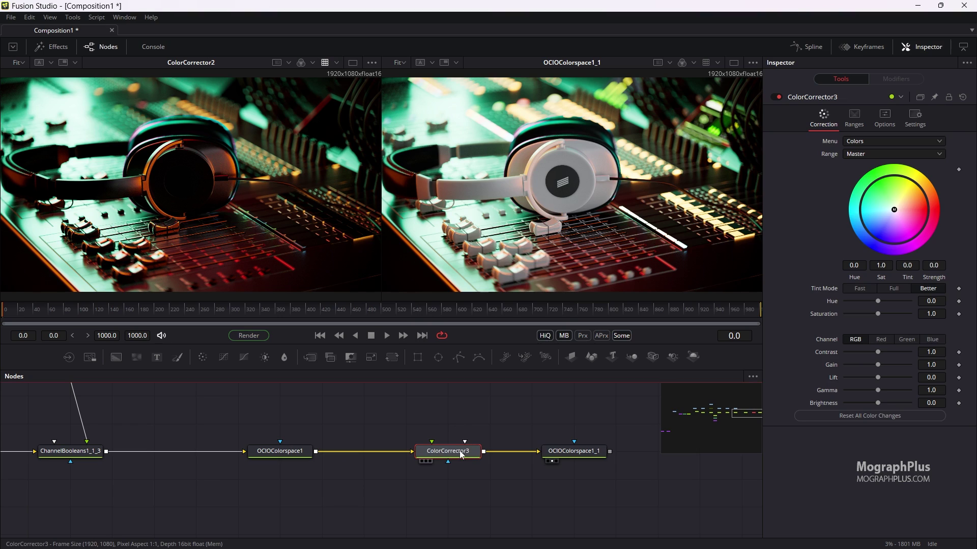
Step: Set ColorCorrector3's gain to 1.15 and gamma to 0.9
left_click(943, 362)
key("BackSpace")
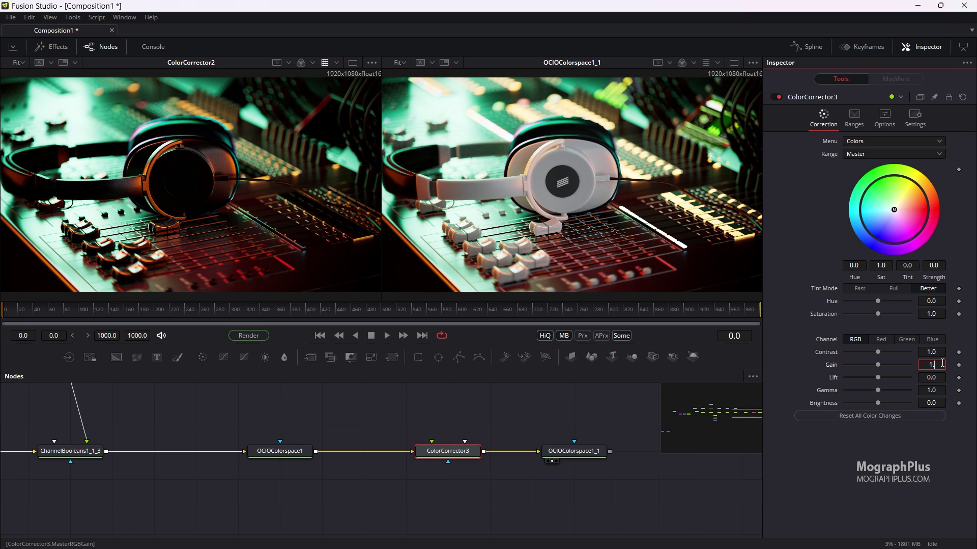
type("15")
key("Tab")
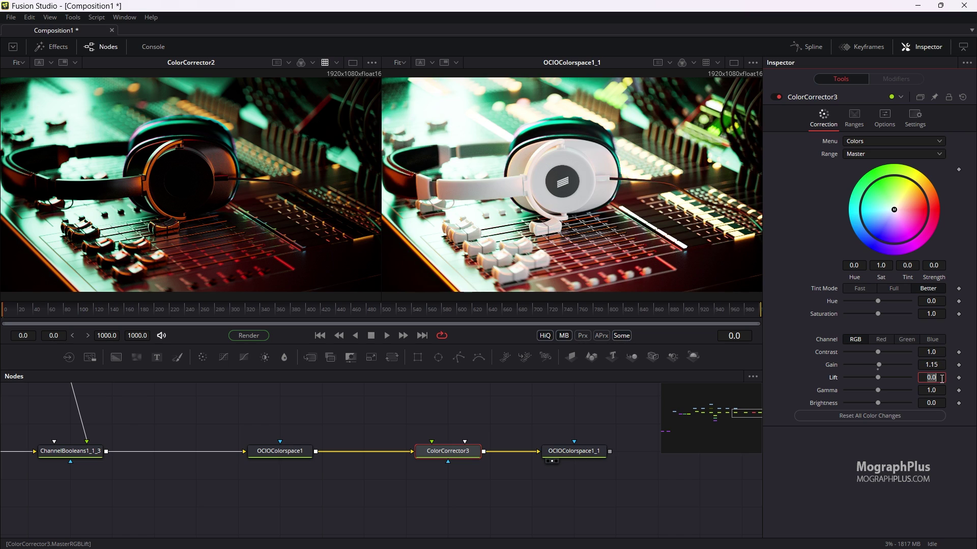
key("Tab")
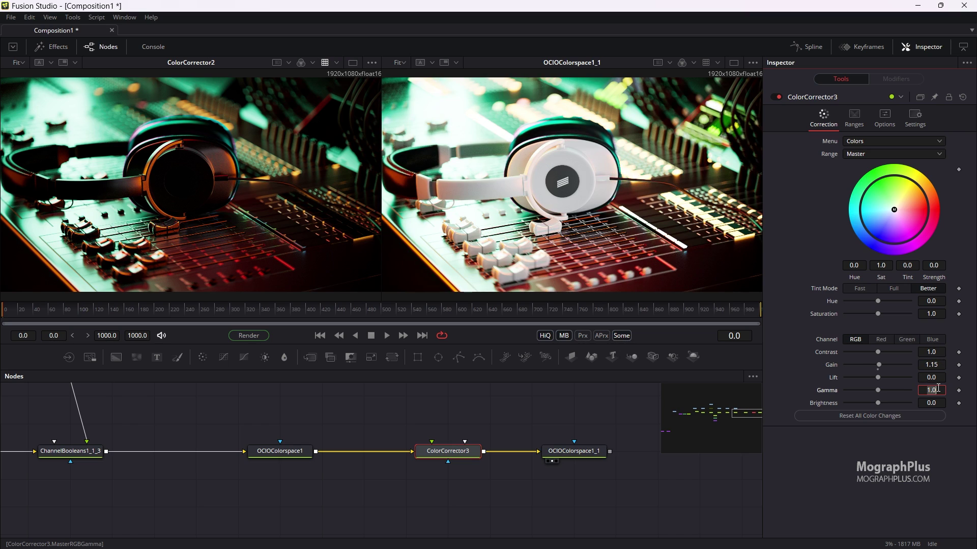
type("0.9")
key("Tab")
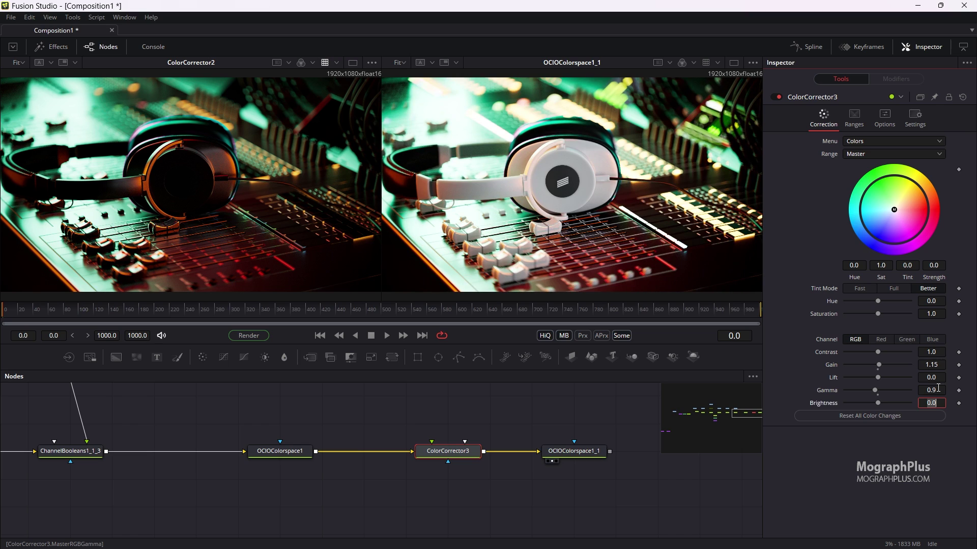
Step: View the 0515_Main loader beside the graded result and temporarily enlarge both viewers to compare them
left_click(684, 415)
left_click_drag(245, 447, 77, 434)
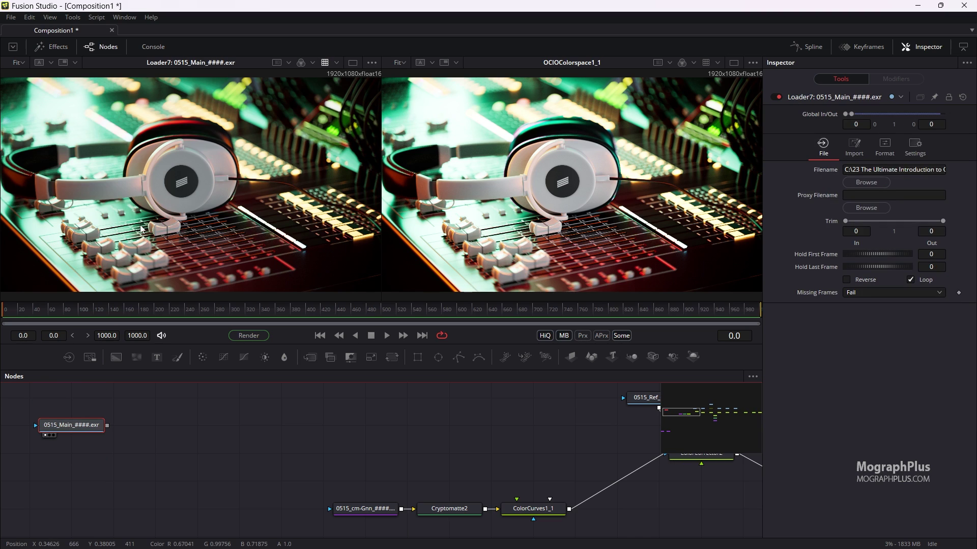
key("1")
left_click_drag(403, 299, 420, 437)
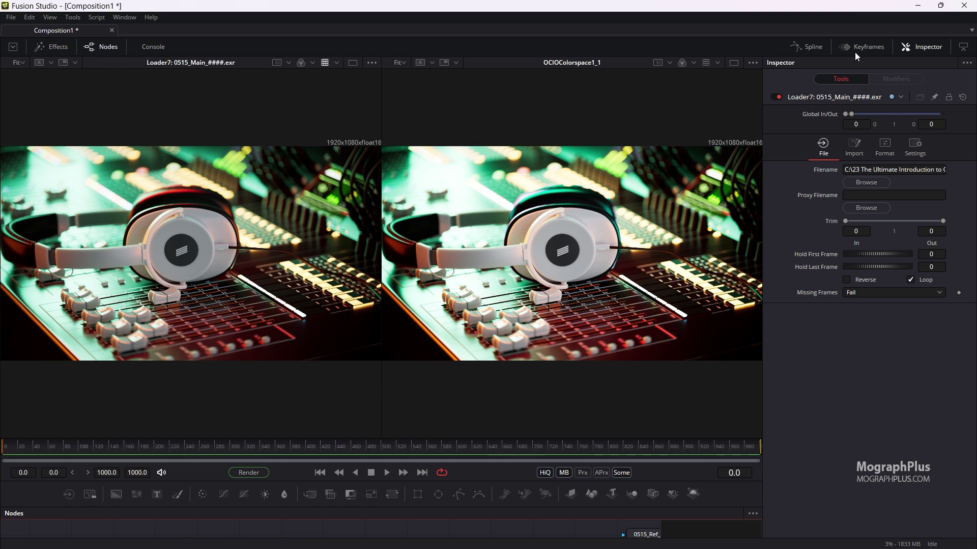
left_click(929, 48)
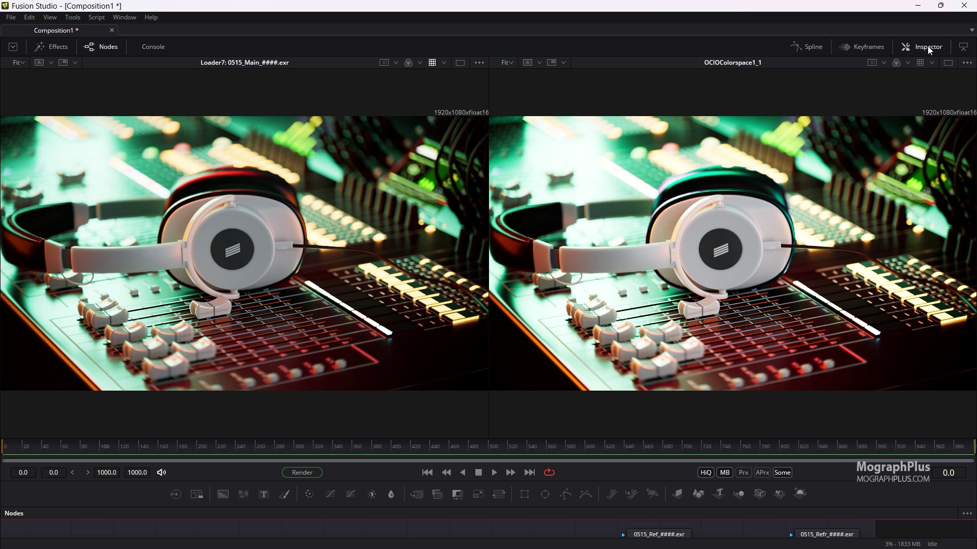
left_click(929, 48)
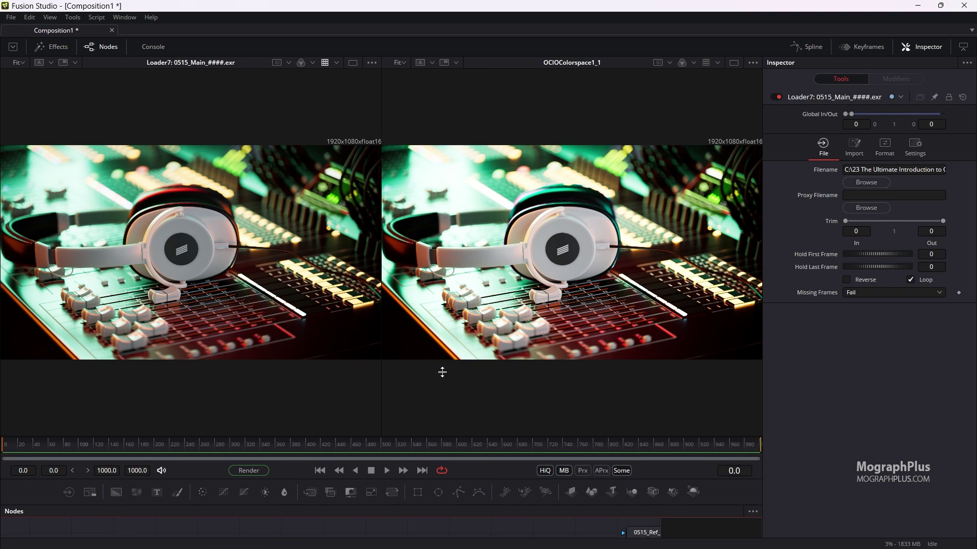
left_click_drag(443, 372, 473, 248)
Step: Move the 0515_Main loader and the two unconnected Cryptomatte loaders well away from the node tree
left_click_drag(684, 364, 560, 381)
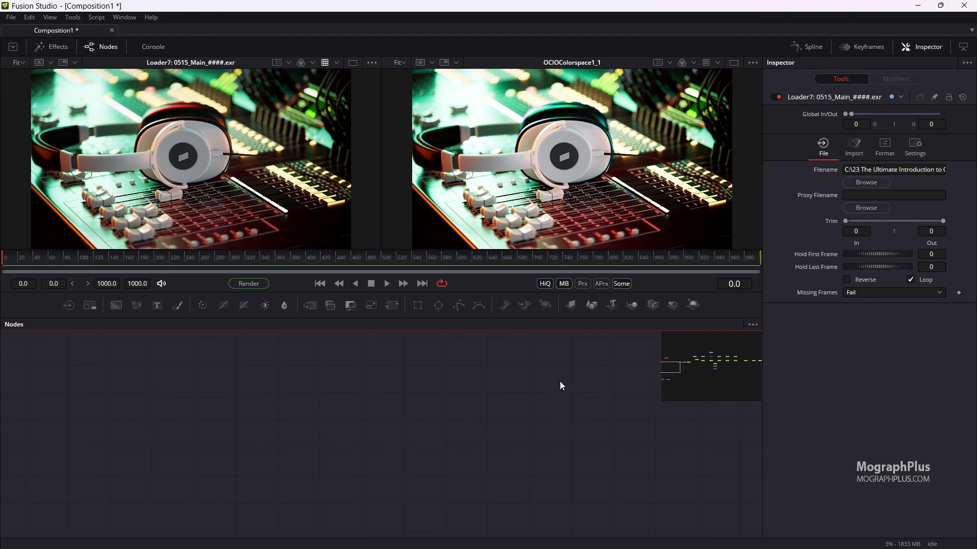
left_click_drag(415, 451, 414, 547)
scroll(439, 474, "down", 3)
left_click_drag(350, 438, 401, 467)
scroll(401, 432, "down", 5)
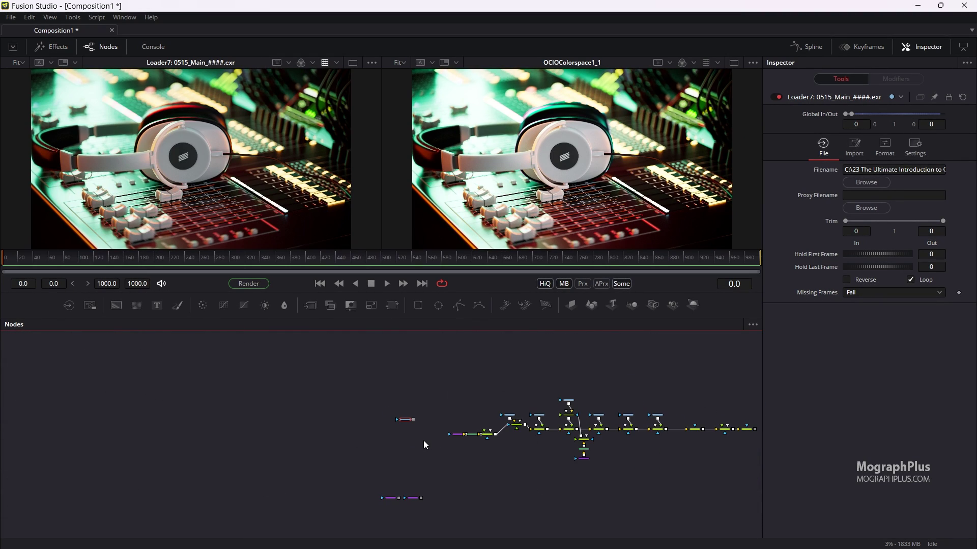
left_click_drag(376, 396, 295, 508)
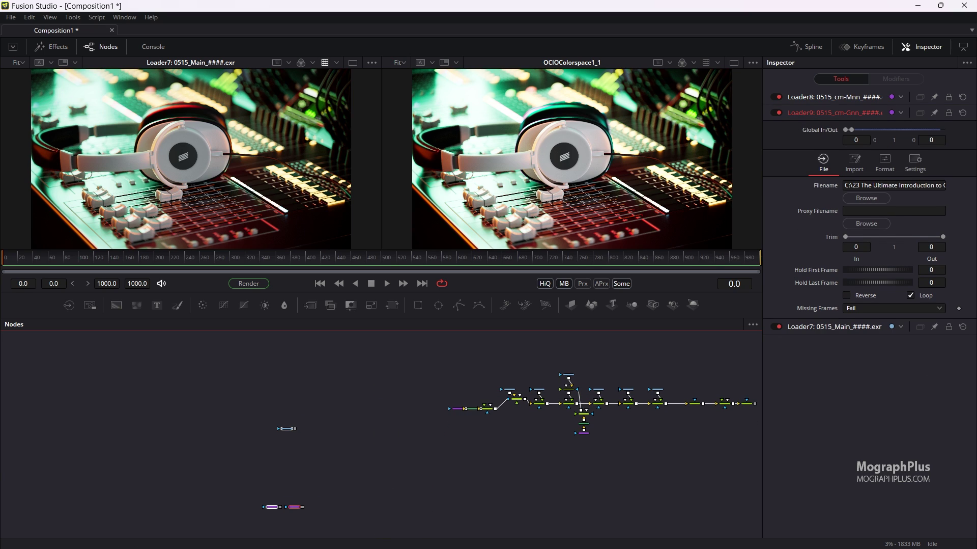
Step: Import 0515_ALi_0000.exr and the light passes 0515_Li1_0000.exr to 0515_Li7_0000.exr from File Explorer into Fusion's node graph
left_click_drag(976, 144, 722, 120)
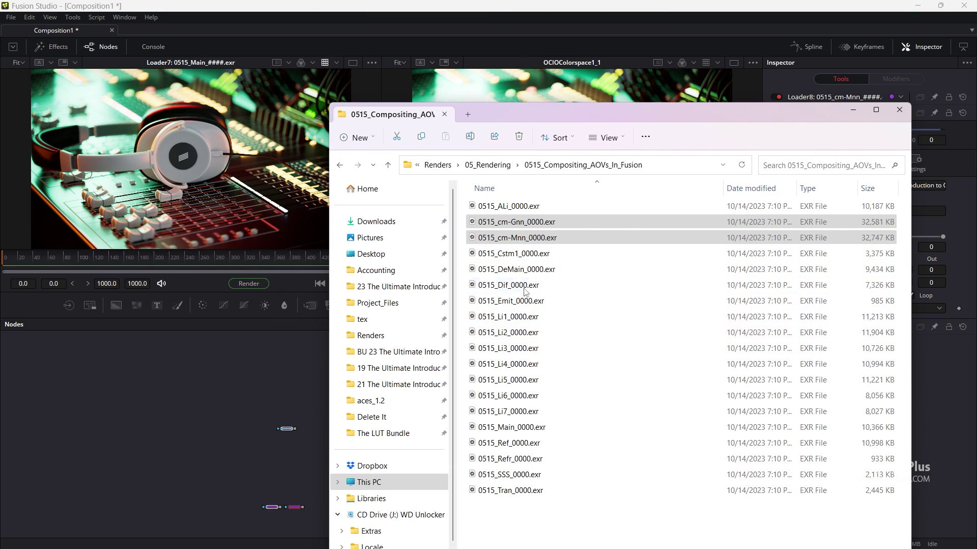
left_click(539, 207)
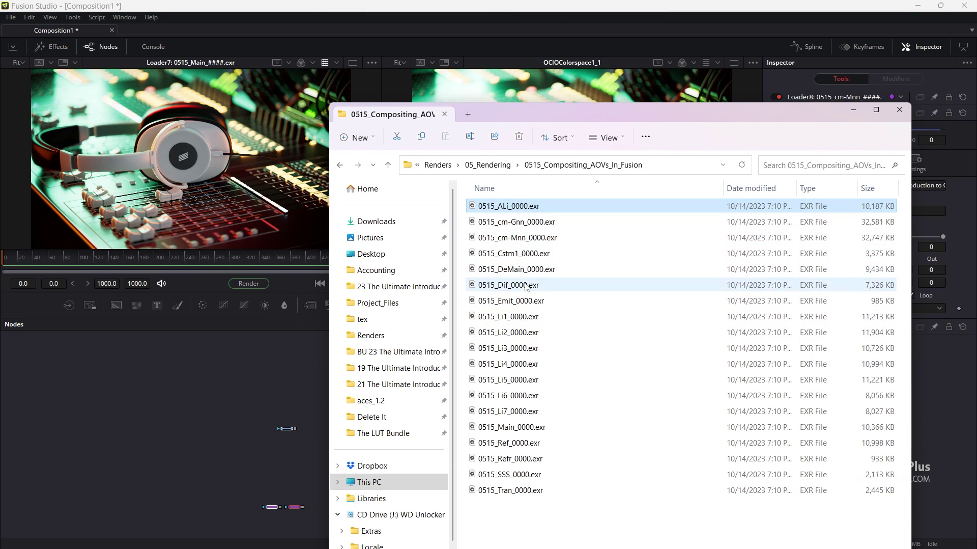
left_click(529, 316, "ctrl")
left_click(526, 332, "ctrl")
left_click(522, 347, "ctrl")
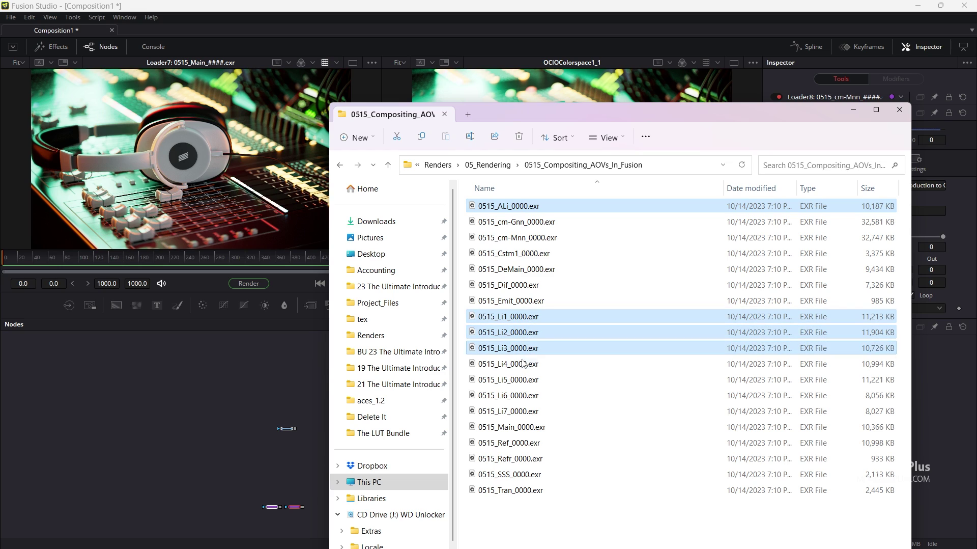
left_click(519, 364, "ctrl")
left_click(518, 380, "ctrl")
left_click(515, 396, "ctrl")
left_click(514, 411, "ctrl")
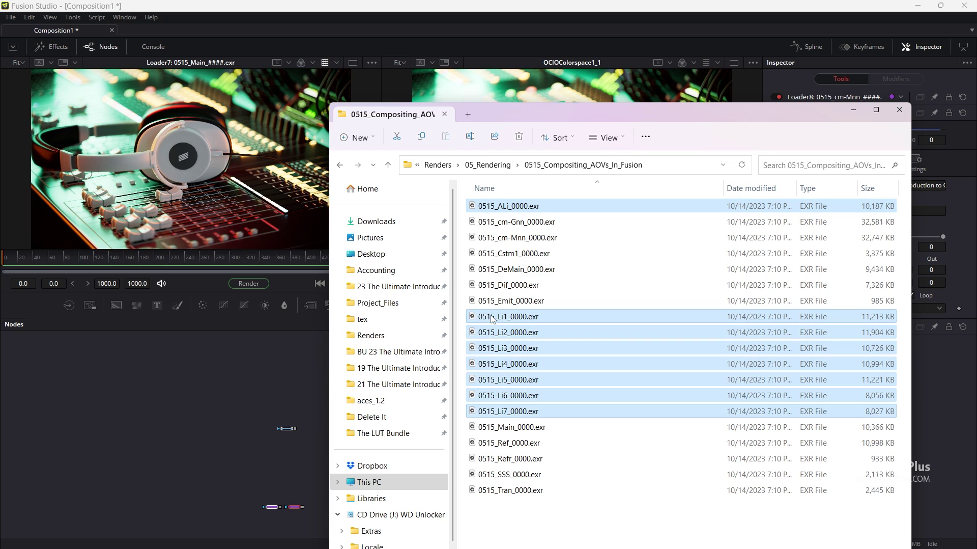
left_click_drag(476, 210, 140, 369)
Step: Lay out the 0515_Li1, Li2 and Li3 loaders in a row above Merge1, Merge2 and Merge3
scroll(138, 389, "up", 3)
scroll(193, 387, "up", 2)
left_click_drag(219, 405, 249, 365)
left_click_drag(279, 404, 382, 367)
left_click_drag(283, 426, 374, 412)
left_click_drag(441, 388, 493, 369)
left_click_drag(285, 444, 509, 409)
Step: Continue the row with the 0515_Li4 and Li5 loaders placed above Merge4 and Merge5
left_click_drag(426, 457, 299, 464)
left_click_drag(94, 470, 480, 372)
left_click_drag(153, 470, 480, 411)
left_click_drag(193, 494, 152, 484)
left_click_drag(52, 480, 557, 363)
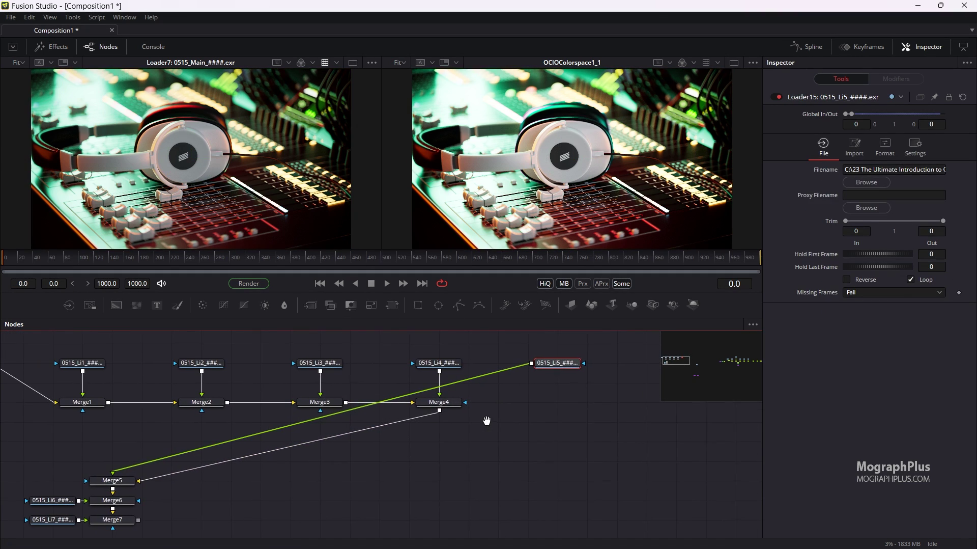
left_click_drag(106, 480, 553, 402)
Step: Complete the row with the 0515_Li6 and Li7 loaders placed above Merge6 and Merge7
left_click_drag(462, 441, 459, 414)
left_click_drag(154, 439, 26, 513)
left_click_drag(56, 474, 679, 457)
left_click_drag(662, 448, 432, 386)
left_click(348, 475)
left_click(478, 394)
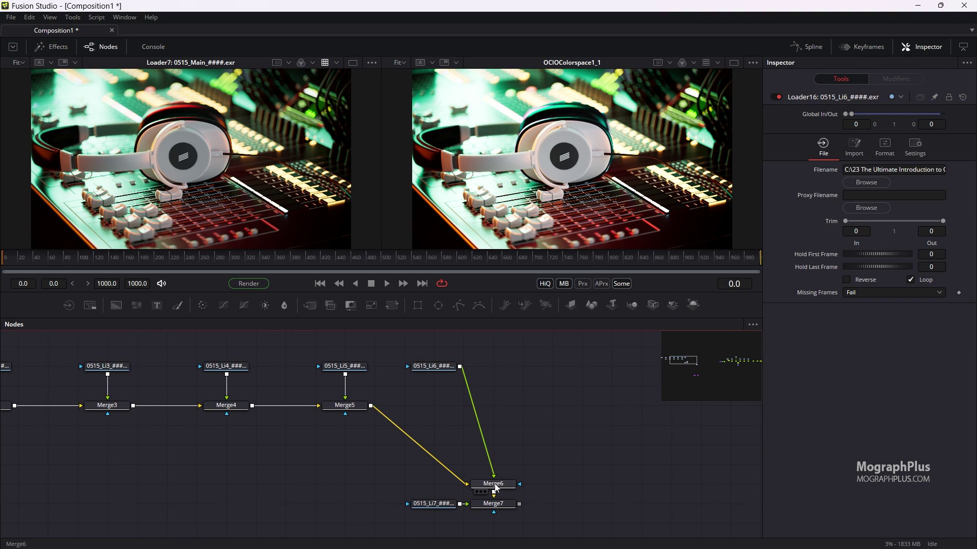
left_click_drag(496, 488, 428, 398)
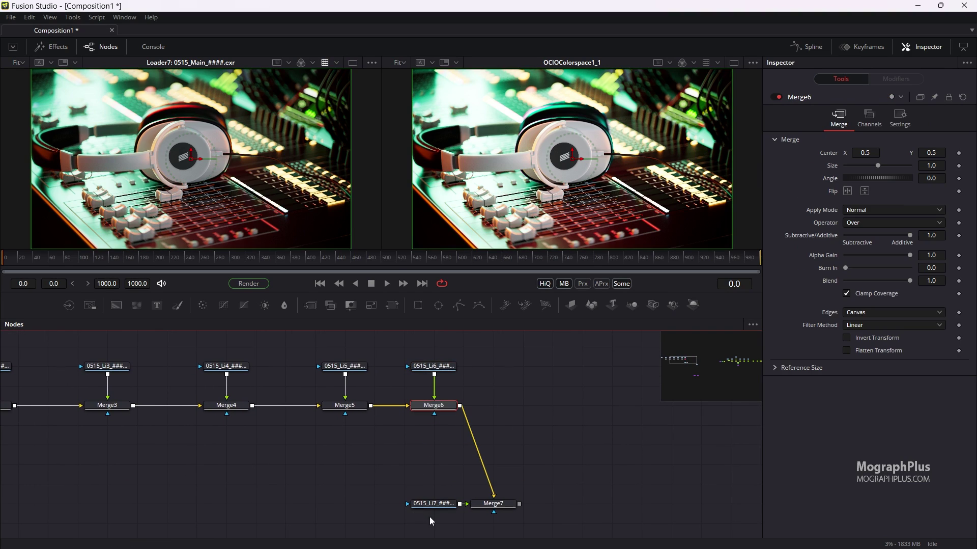
left_click_drag(453, 508, 573, 371)
left_click_drag(484, 504, 535, 414)
left_click(487, 464)
Step: Select the 0515_ALi and 0515_Li1 to Li7 loaders and set their node color to Orange
scroll(485, 465, "down", 2)
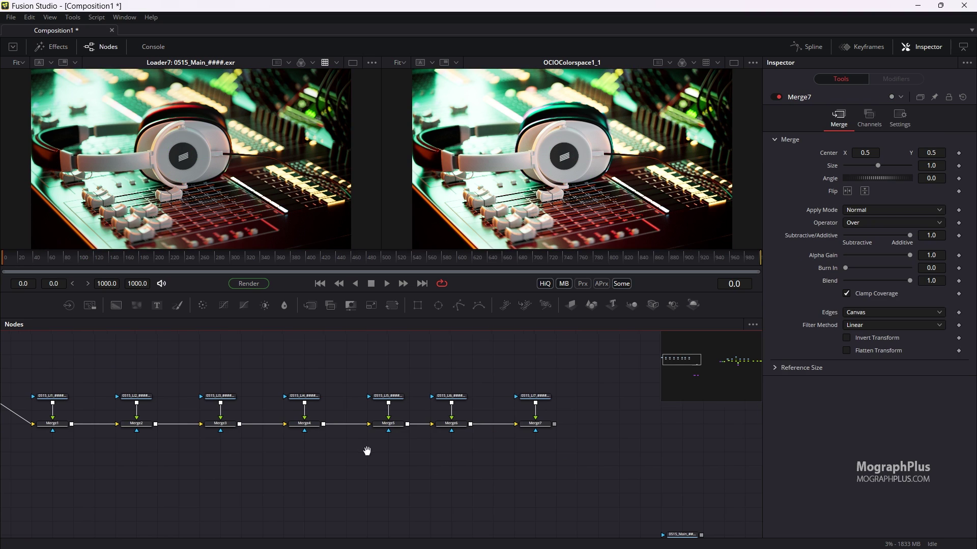
left_click_drag(367, 452, 432, 472)
left_click_drag(625, 376, 23, 400)
right_click(45, 394)
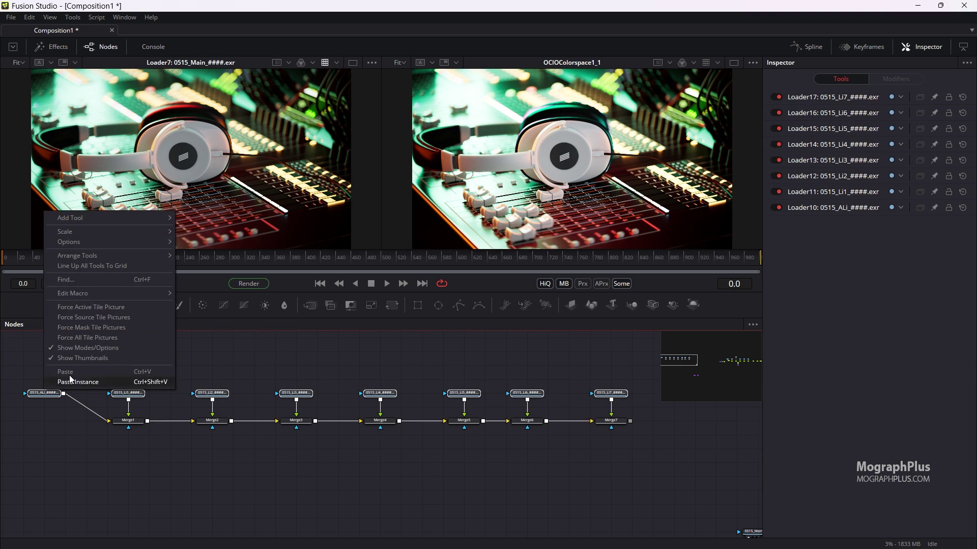
left_click(53, 395)
right_click(53, 397)
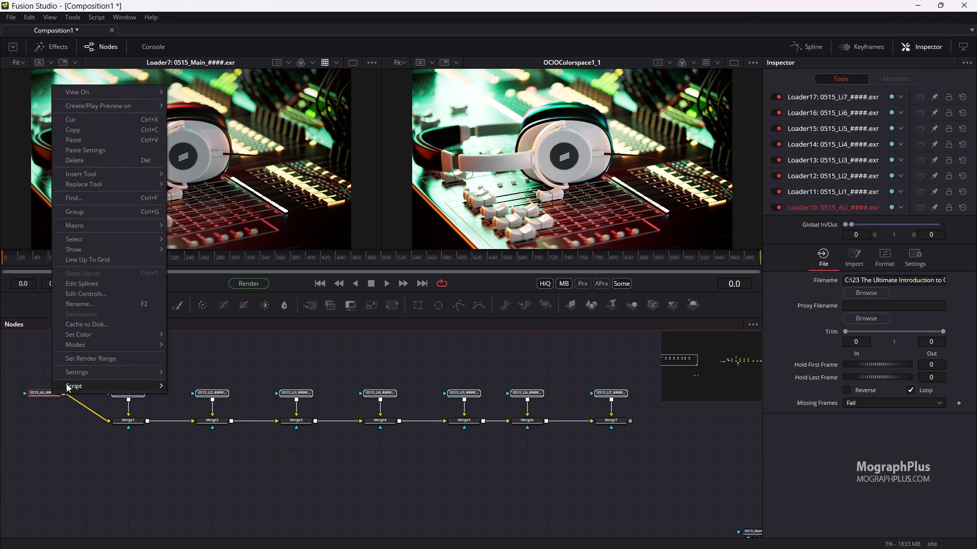
mouse_move(112, 333)
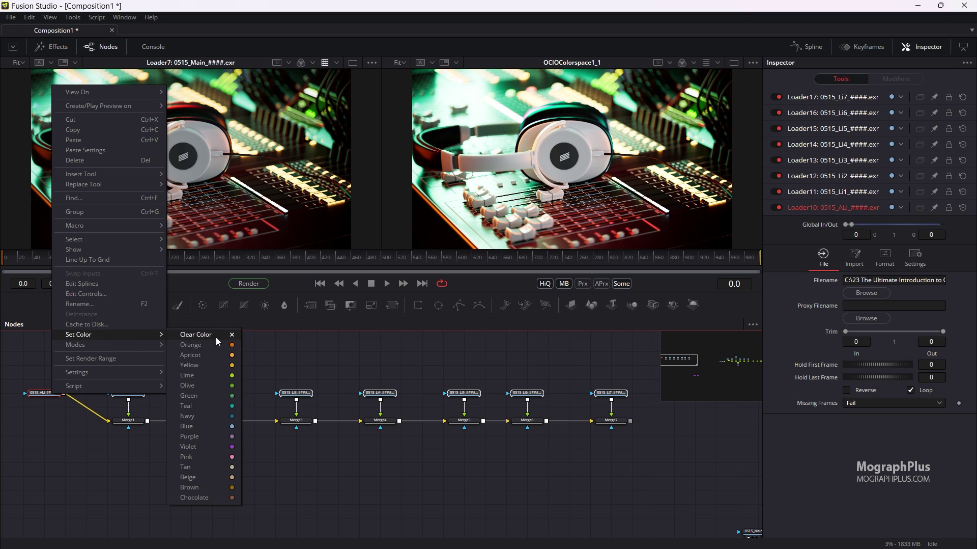
left_click(216, 344)
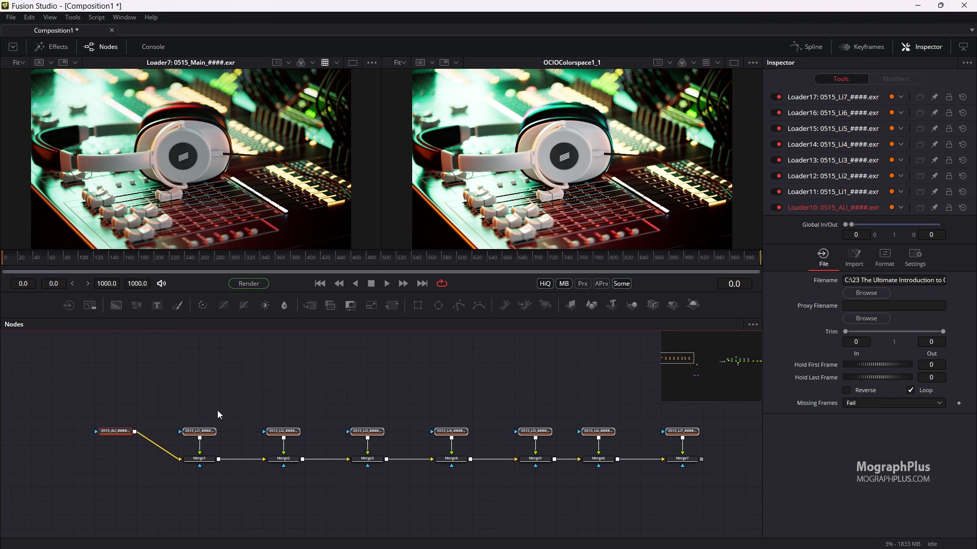
Step: Show Merge1's output in the first viewer
scroll(173, 446, "up", 5)
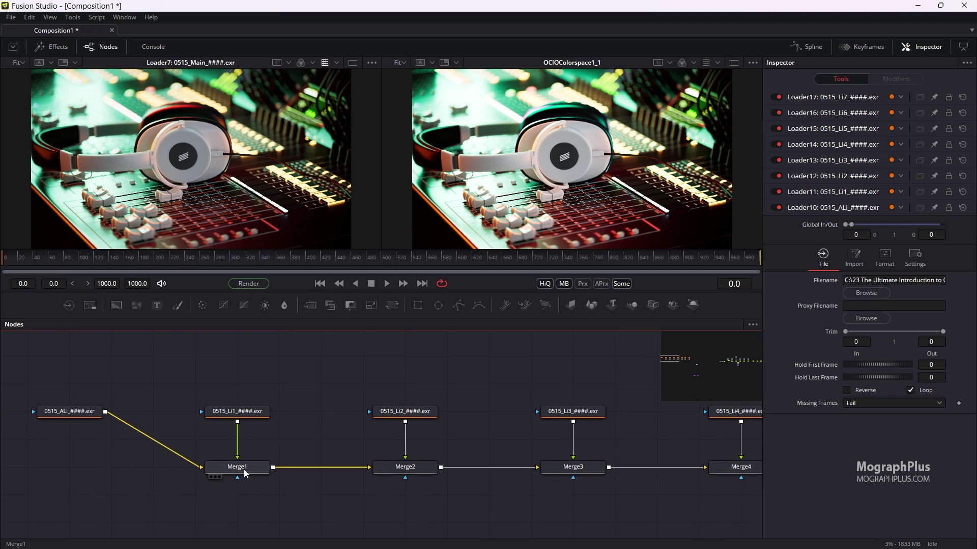
left_click_drag(244, 473, 222, 215)
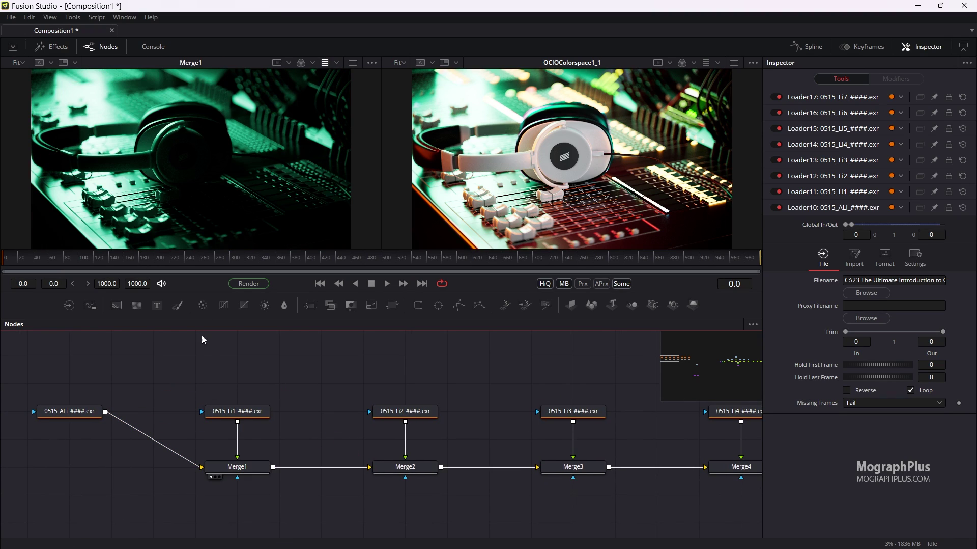
Step: Select Merge1 and show Merge7's output in the second viewer
left_click(238, 466)
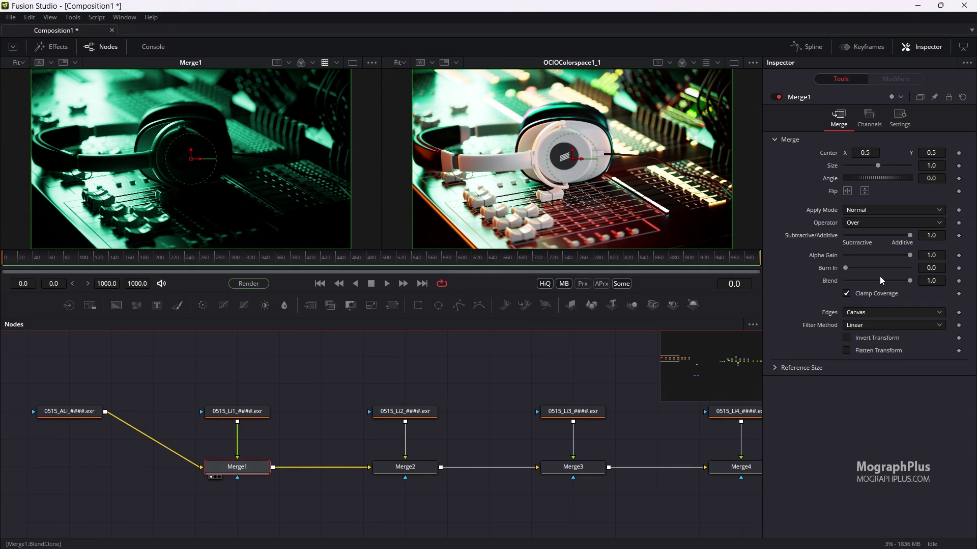
mouse_move(909, 280)
left_mouse_down()
mouse_move(792, 289)
mouse_move(926, 286)
mouse_move(767, 302)
mouse_move(913, 285)
left_mouse_up()
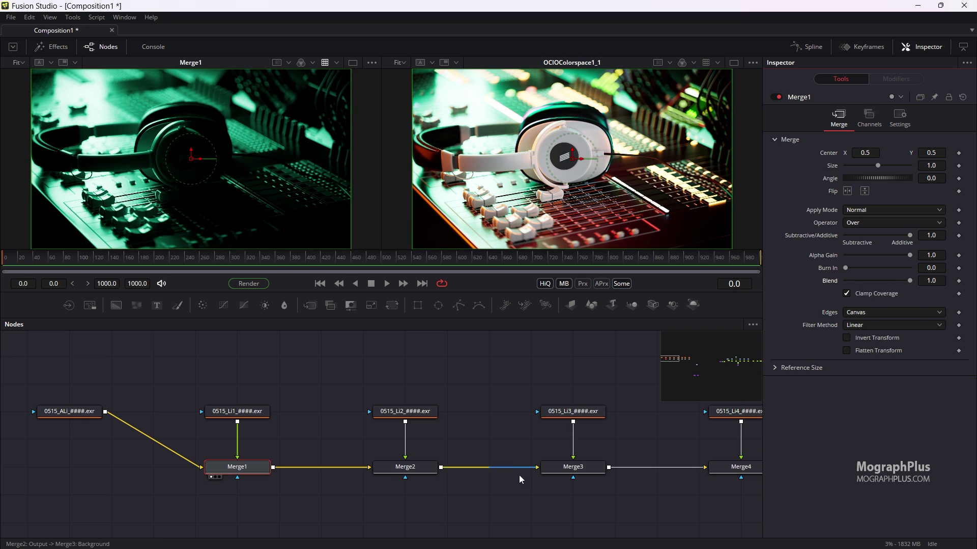
scroll(456, 439, "right", 8)
scroll(456, 438, "right", 8)
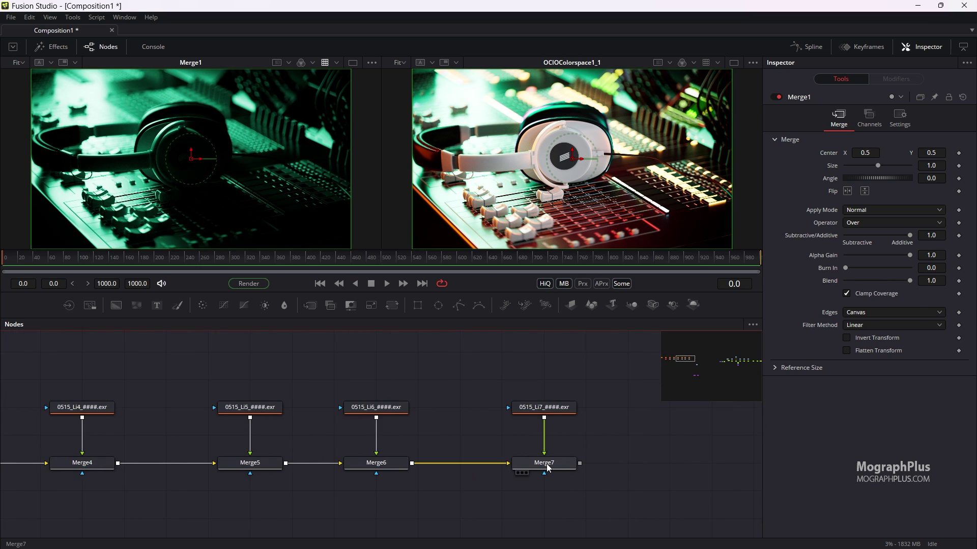
key("2")
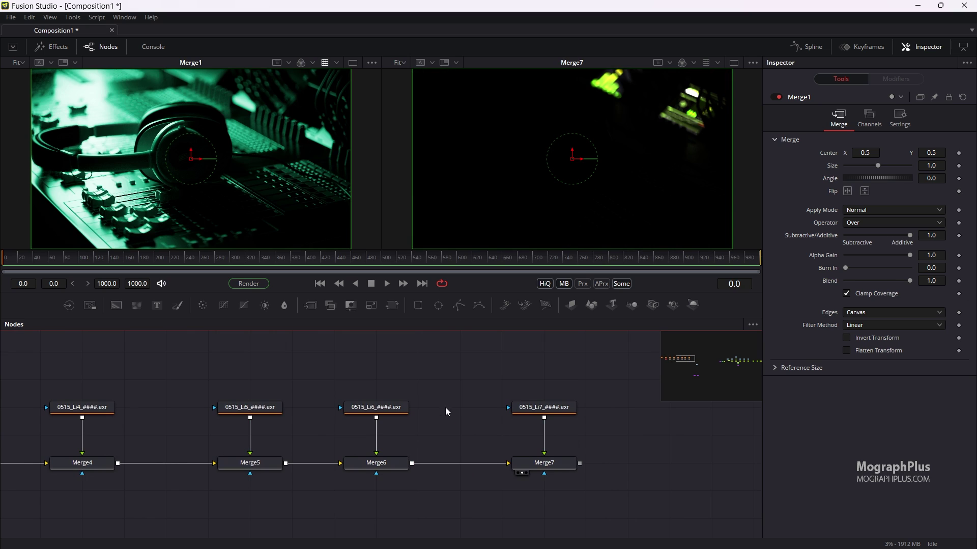
Step: Set Merge1's Alpha Gain to 0.0 so the Li1 light pass combines additively
scroll(445, 407, "left", 10)
scroll(349, 397, "left", 10)
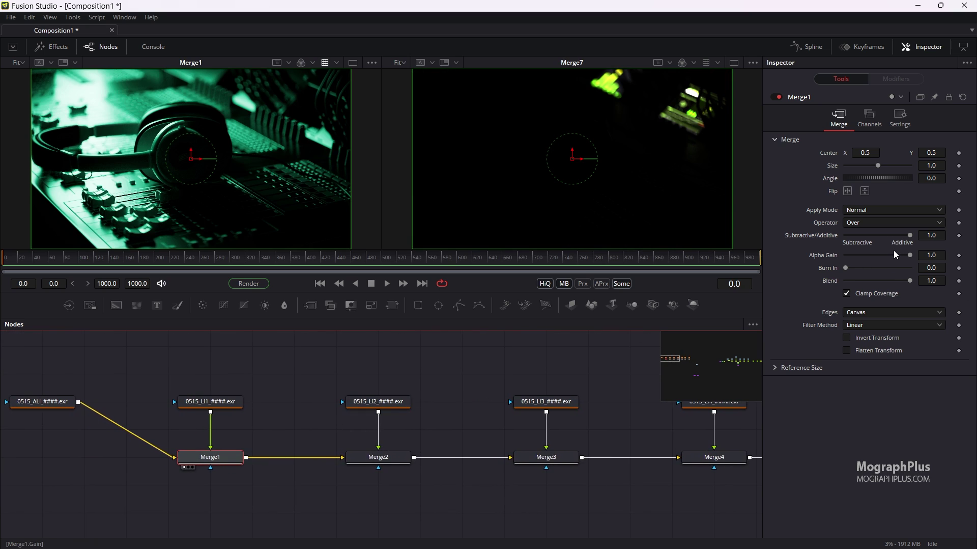
left_click_drag(911, 259, 639, 324)
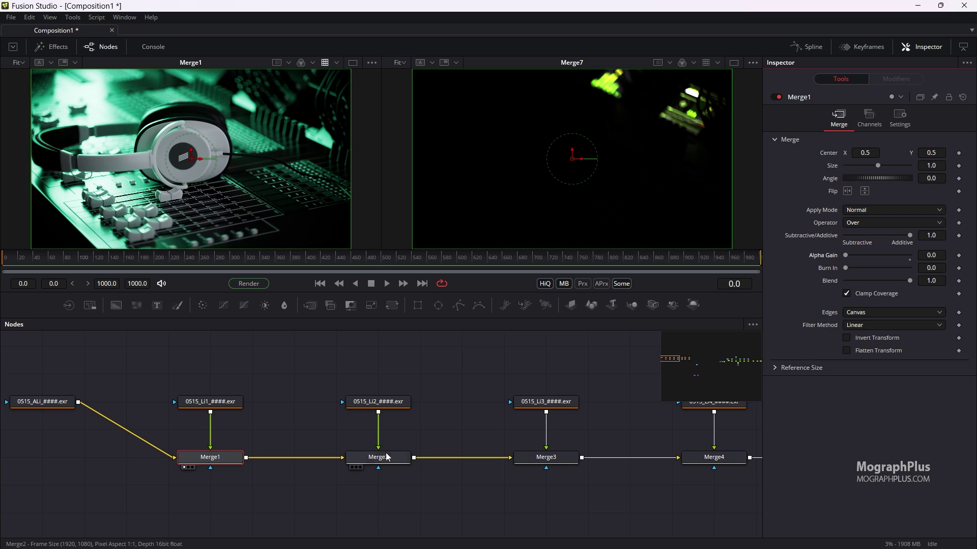
Step: Show Merge2 and Merge3 one after the other in the first viewer and set Alpha Gain to 0.0 on each
left_click(379, 457)
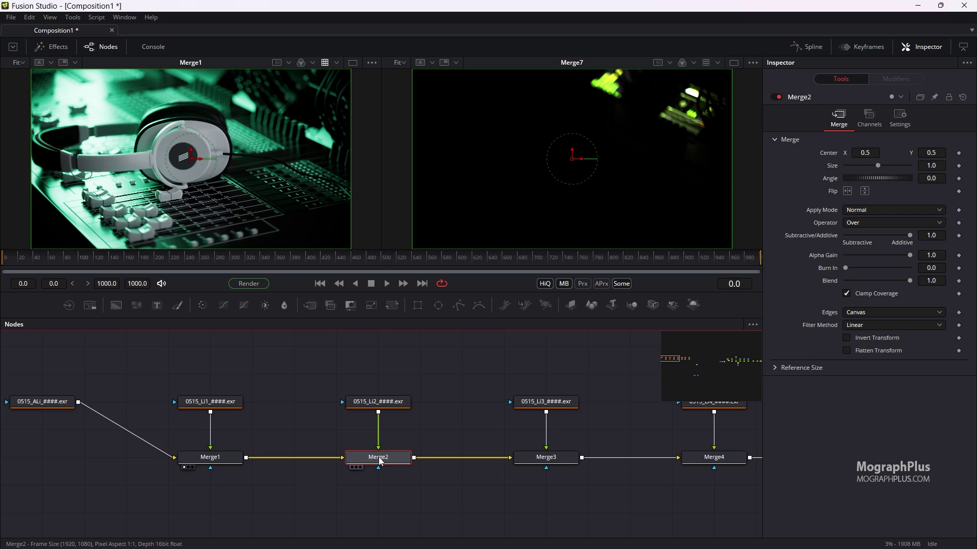
key("1")
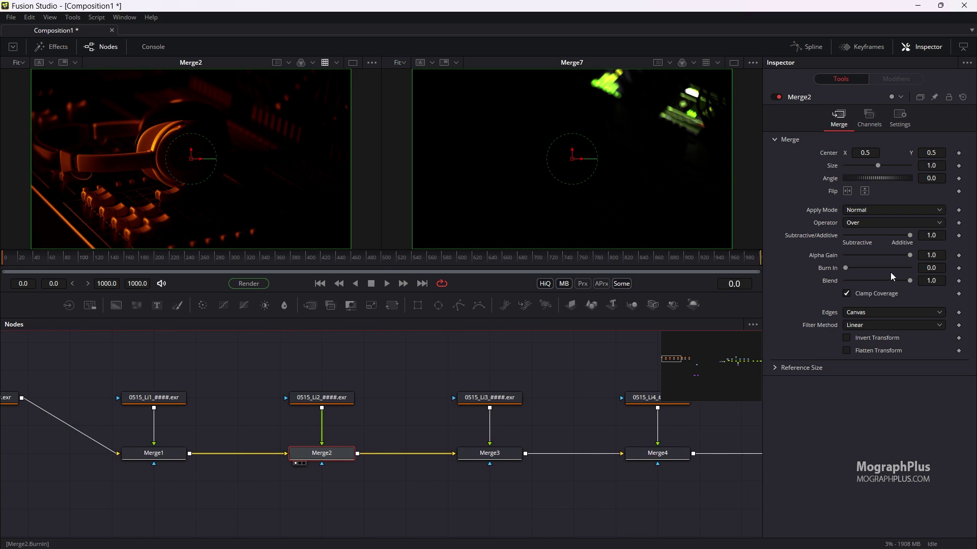
left_click_drag(910, 256, 768, 267)
left_click_drag(399, 440, 329, 425)
left_click(419, 438)
key("1")
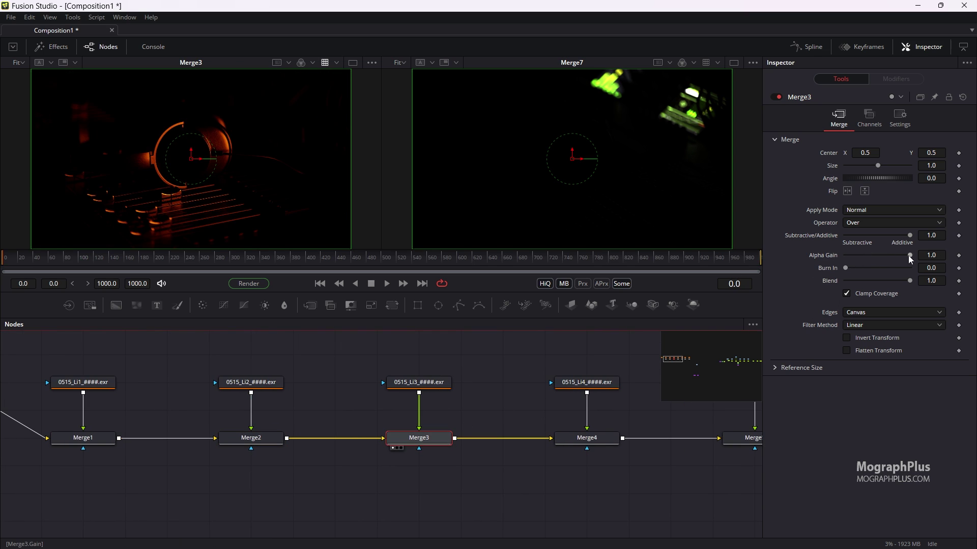
left_click_drag(910, 256, 700, 276)
Step: Show Merge4 and Merge5 one after the other in the first viewer and set Alpha Gain to 0.0 on each
left_click_drag(584, 438, 490, 444)
left_click(491, 444)
key("1")
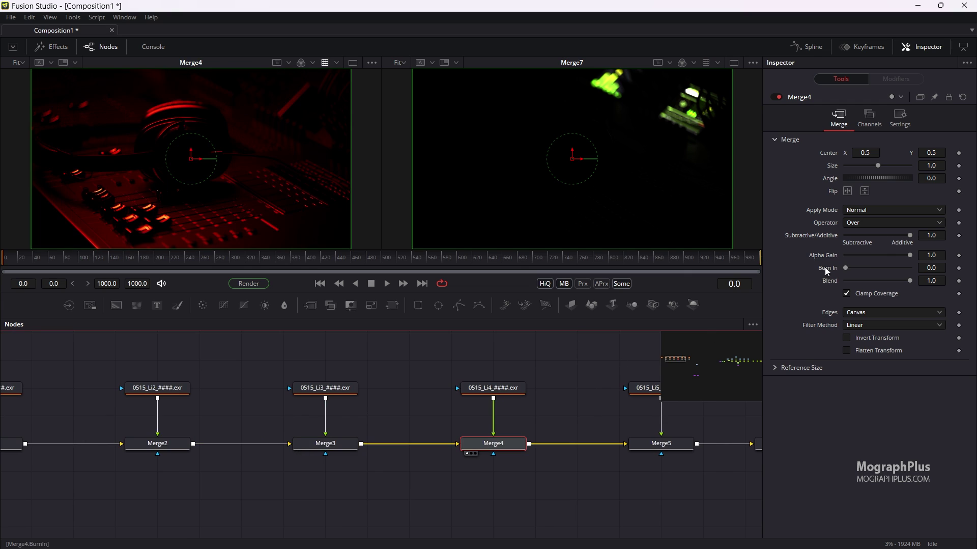
left_click_drag(910, 255, 873, 256)
left_click_drag(584, 416, 408, 424)
left_click(484, 451)
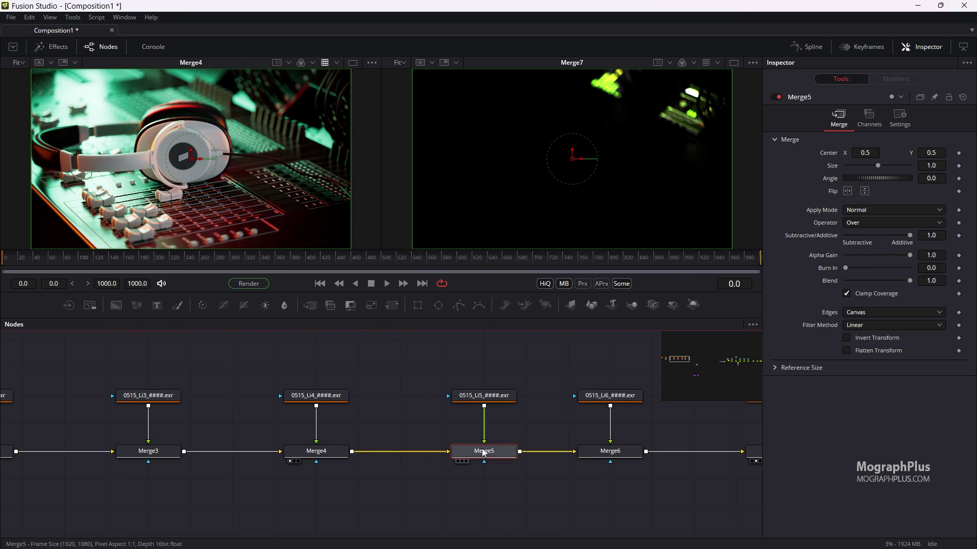
key("1")
left_click_drag(910, 255, 832, 261)
Step: Show Merge6 and Merge7 one after the other in the first viewer and set Alpha Gain to 0.0 on each
left_click_drag(586, 417, 495, 412)
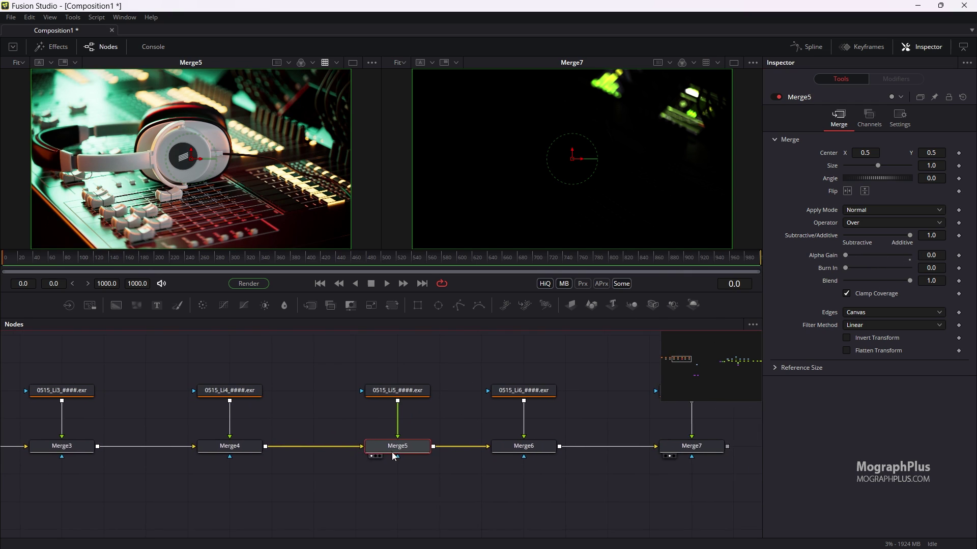
left_click(520, 445)
key("1")
left_click_drag(910, 257, 768, 276)
left_click_drag(641, 423, 541, 422)
left_click(588, 443)
key("1")
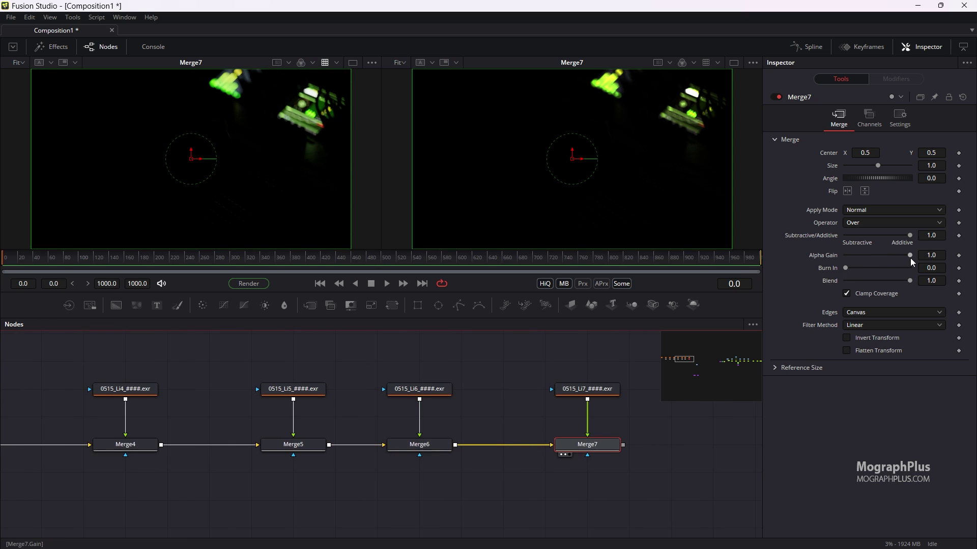
left_click_drag(911, 256, 776, 267)
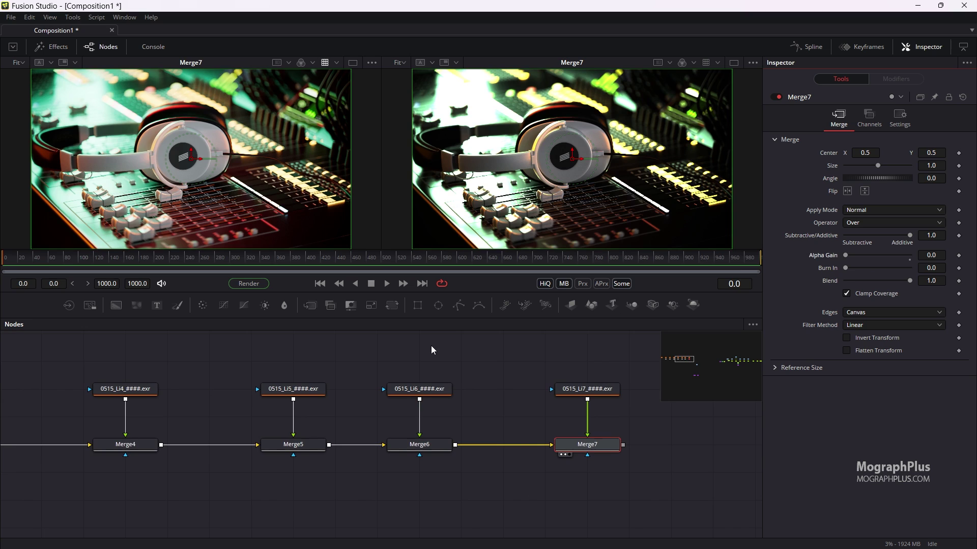
Step: Tighten the node row by moving the Li2/Merge2 and Li3/Merge3 pairs, with the pairs after them, closer to Merge1
left_click_drag(360, 366, 497, 381)
scroll(390, 418, "down", 3)
left_click_drag(337, 426, 390, 432)
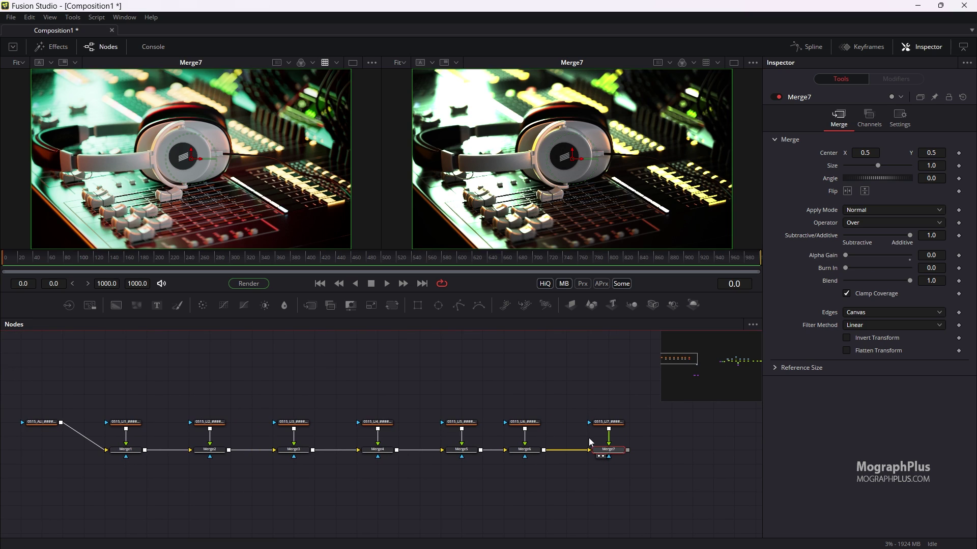
left_click_drag(482, 408, 450, 457)
left_click_drag(313, 404, 268, 450)
left_click_drag(224, 400, 198, 458)
left_click_drag(206, 450, 185, 449)
left_click_drag(256, 402, 681, 510)
left_click_drag(609, 450, 588, 450)
Step: Move the Li4 to Li7 loaders and Merge4 to Merge7 closer to Merge3, spacing all pairs evenly
left_click_drag(328, 392, 732, 495)
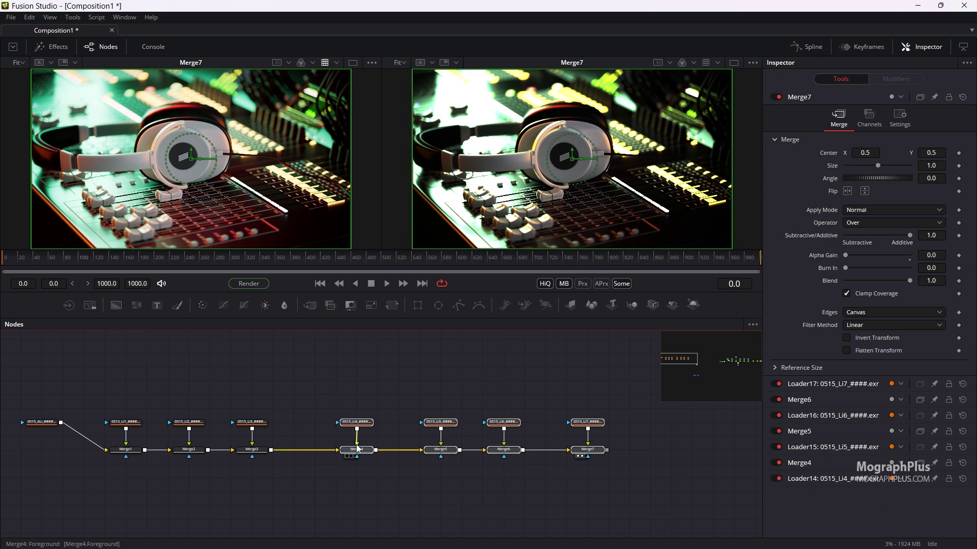
left_click_drag(337, 401, 578, 508)
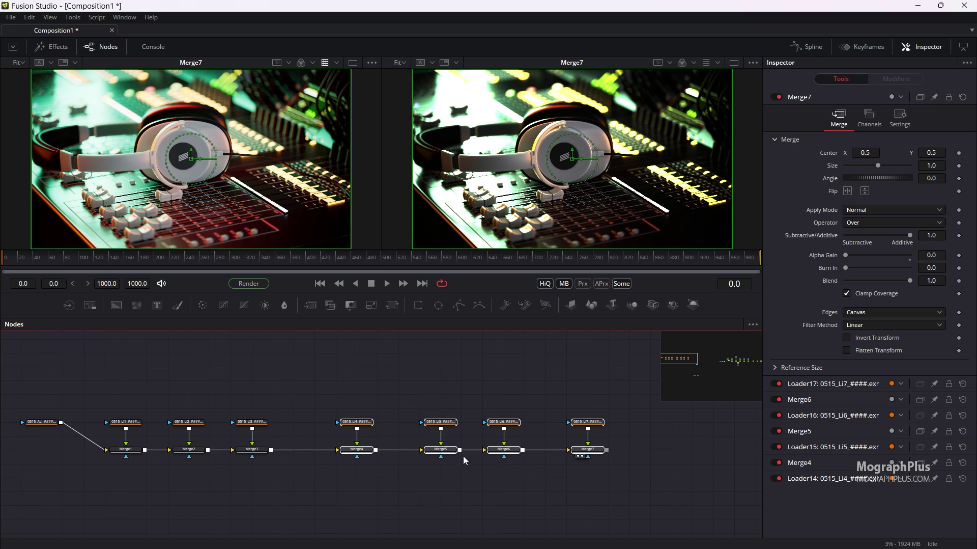
left_click_drag(374, 451, 333, 451)
left_click_drag(367, 399, 519, 455)
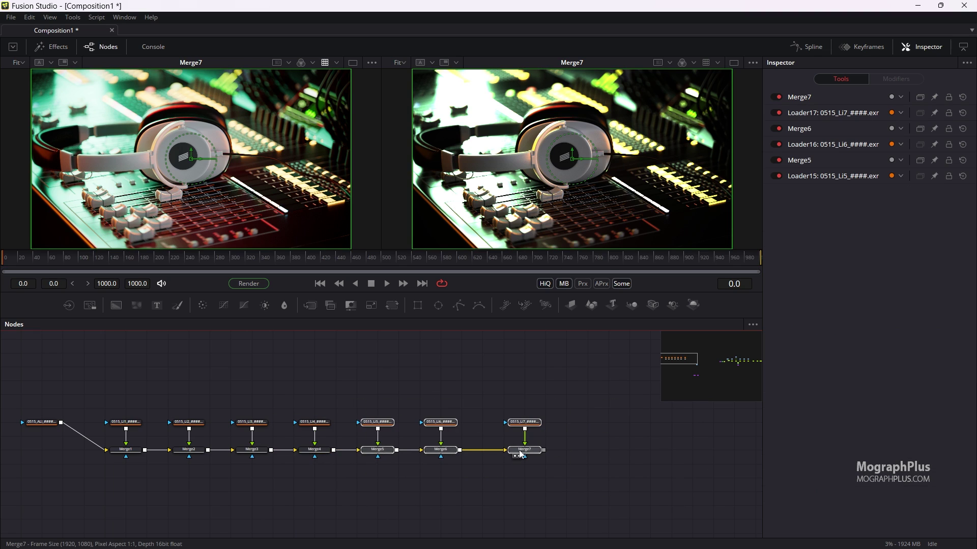
left_click_drag(562, 395, 498, 454)
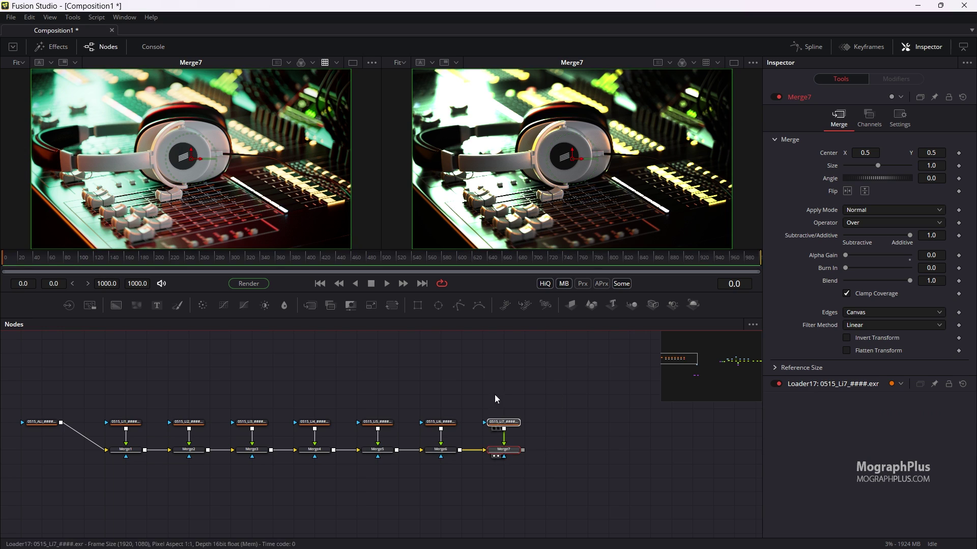
Step: Show the 0515_Li1 loader in the first viewer and move it higher above Merge1 to make room for another node
scroll(476, 380, "left", 3)
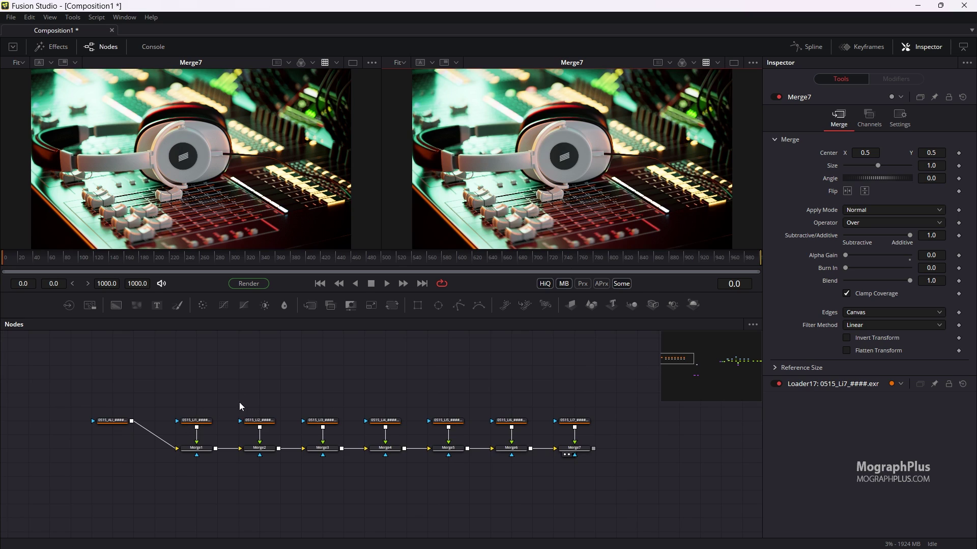
scroll(279, 395, "up", 3)
left_click_drag(289, 405, 276, 398)
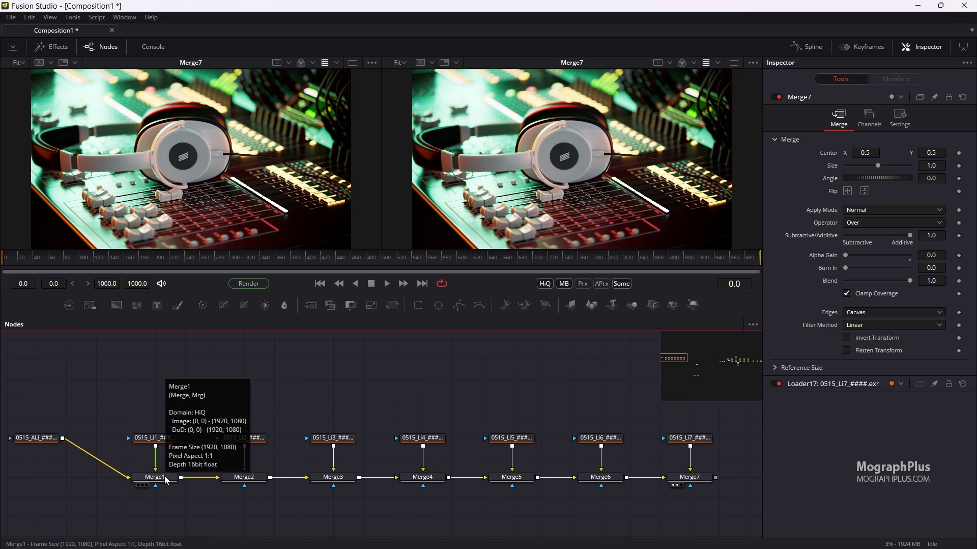
left_click_drag(93, 406, 147, 408)
left_click(216, 446)
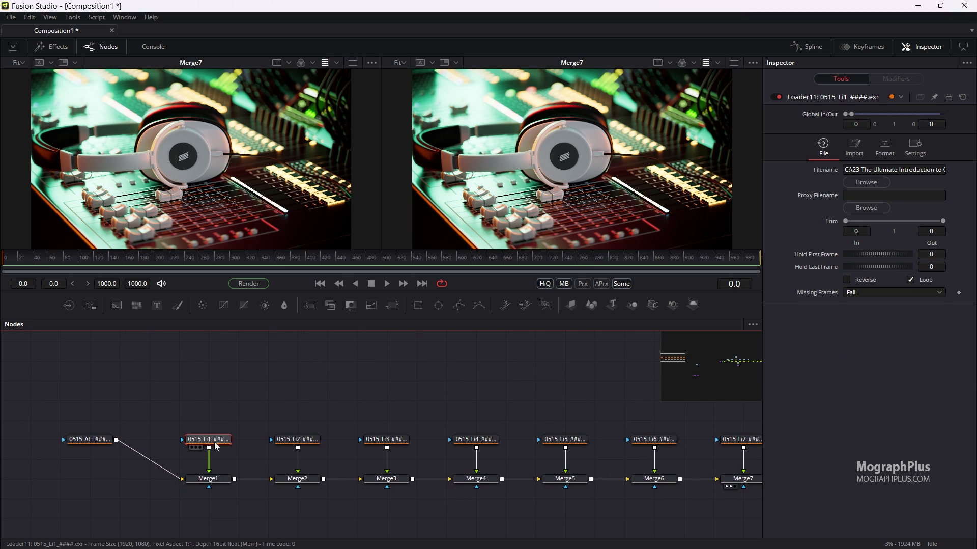
left_click_drag(212, 443, 204, 203)
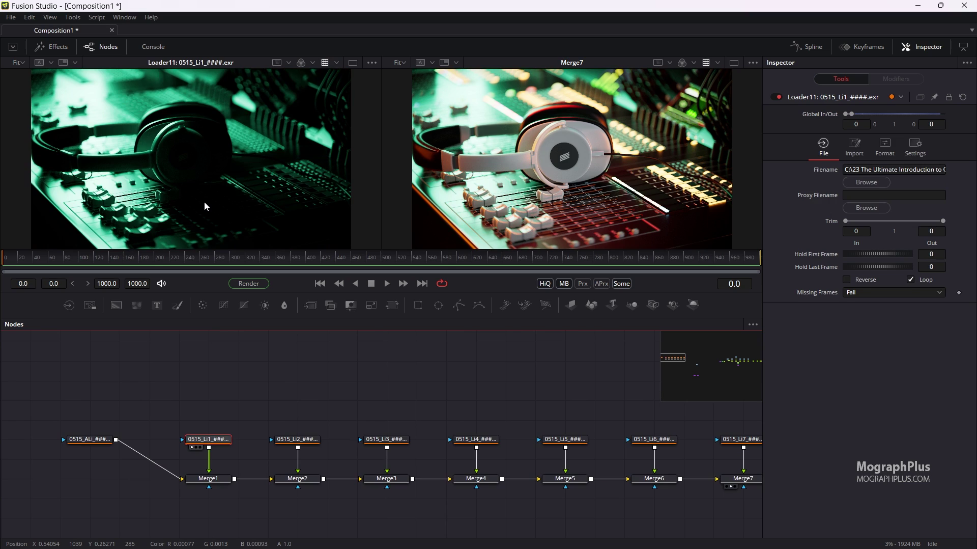
left_click_drag(214, 440, 215, 357)
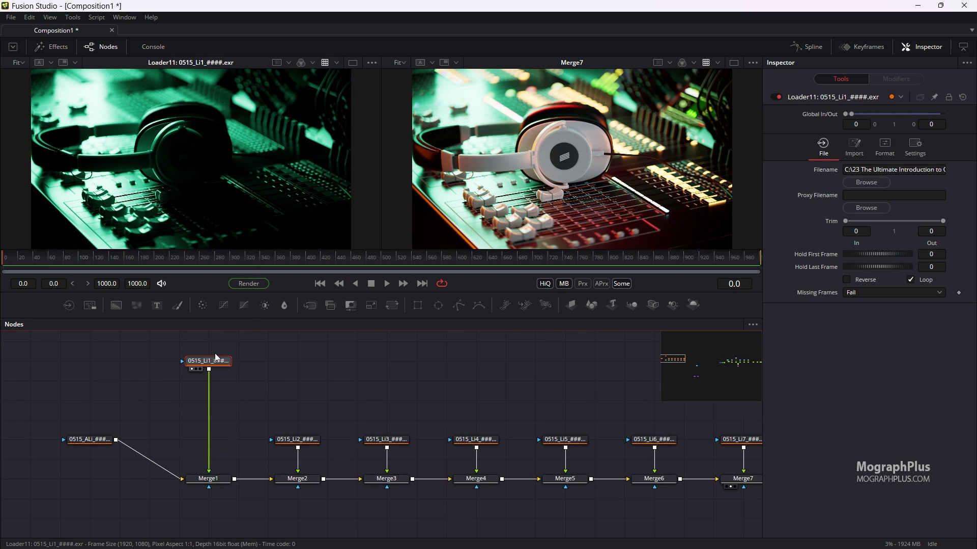
Step: Insert a Color Corrector between the 0515_Li1 loader and Merge1, and show it in the first viewer
key("shift+space")
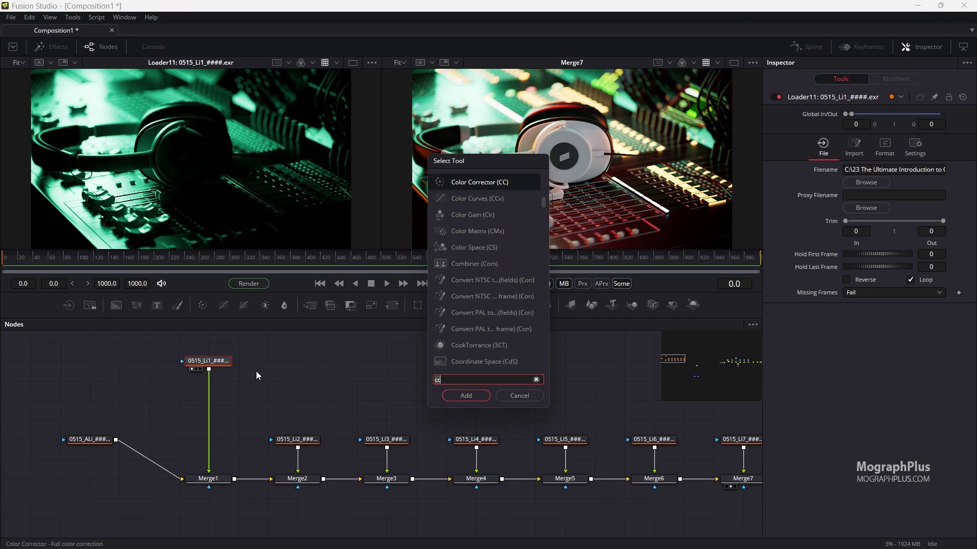
type("cc")
key("Return")
left_click_drag(209, 381, 208, 421)
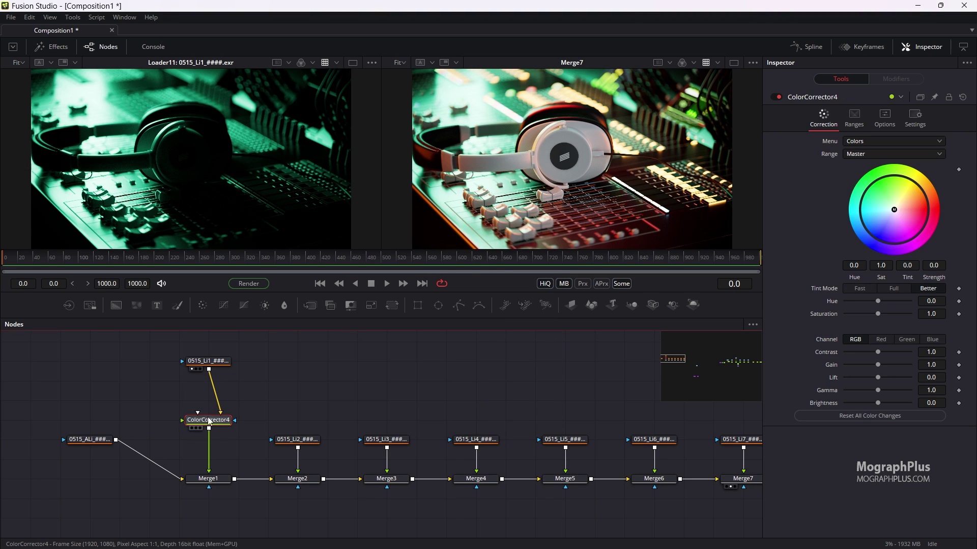
left_click_drag(208, 420, 212, 221)
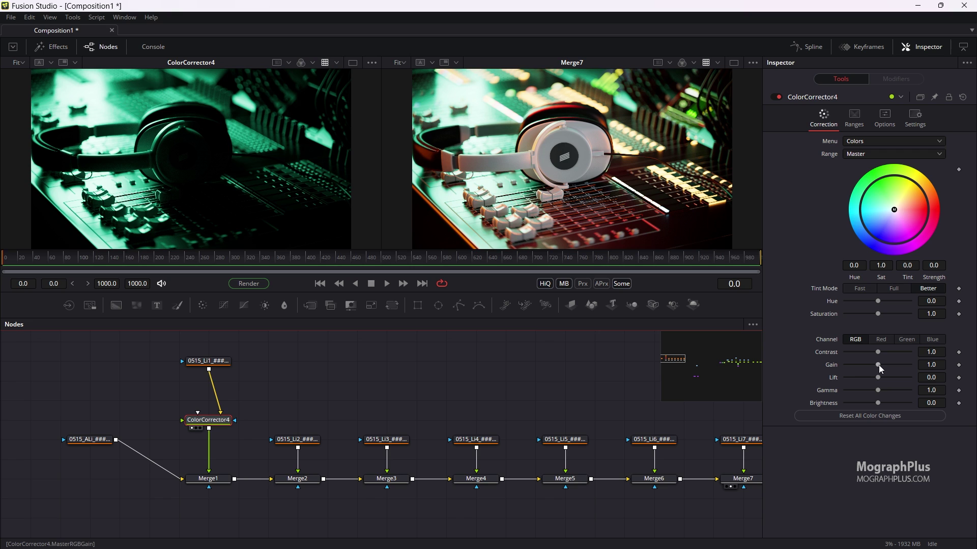
Step: Try out the Li1 color correction with Gain 2.65, Hue 0.02 and Saturation 0.0, then Gain 1.63
left_click_drag(878, 364, 936, 378)
mouse_move(869, 384)
left_mouse_down()
mouse_move(836, 382)
mouse_move(884, 382)
left_mouse_up()
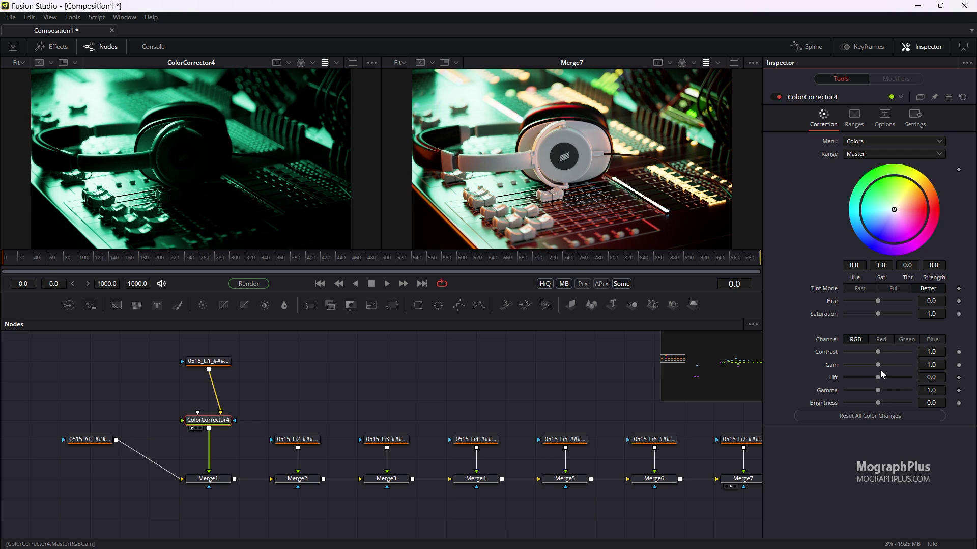
left_click_drag(882, 365, 892, 368)
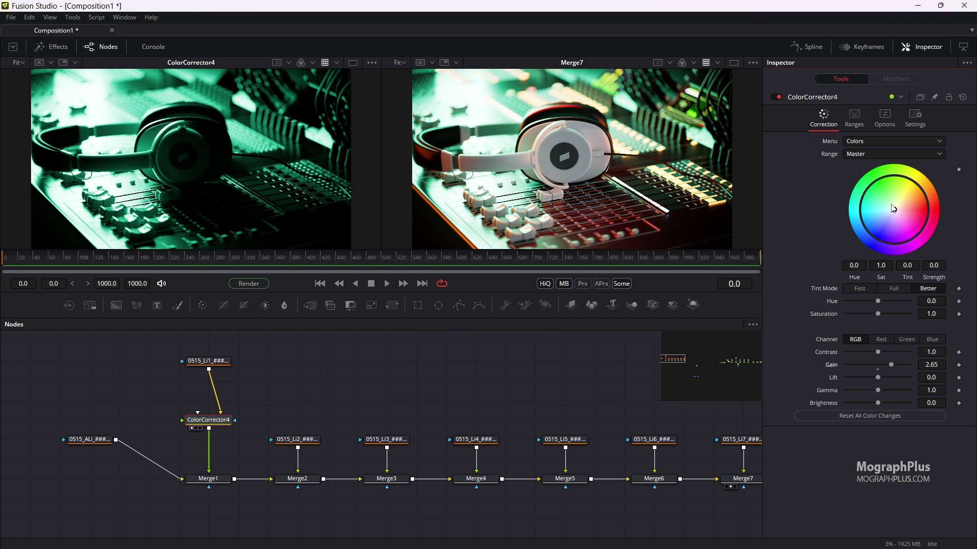
left_click_drag(880, 304, 820, 314)
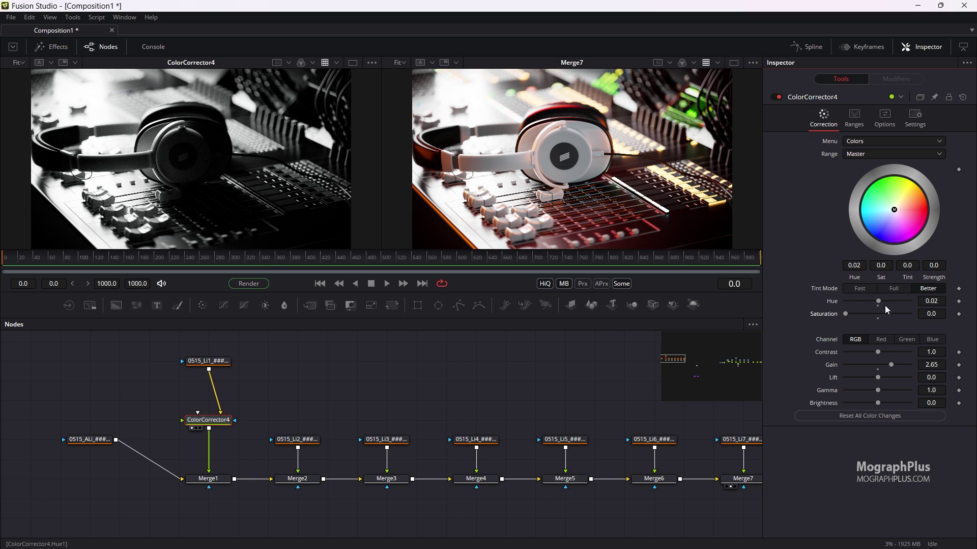
mouse_move(894, 366)
left_mouse_down()
mouse_move(831, 367)
mouse_move(885, 368)
left_mouse_up()
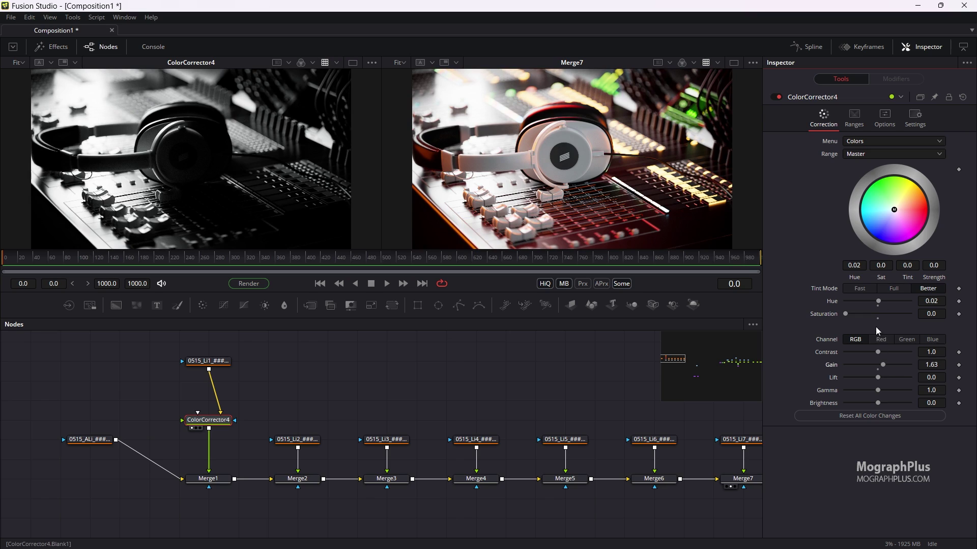
Step: Restore the Li1 color corrector's Hue to 0.0 and Saturation to 1.0
left_click(931, 301)
type("0")
key("Tab")
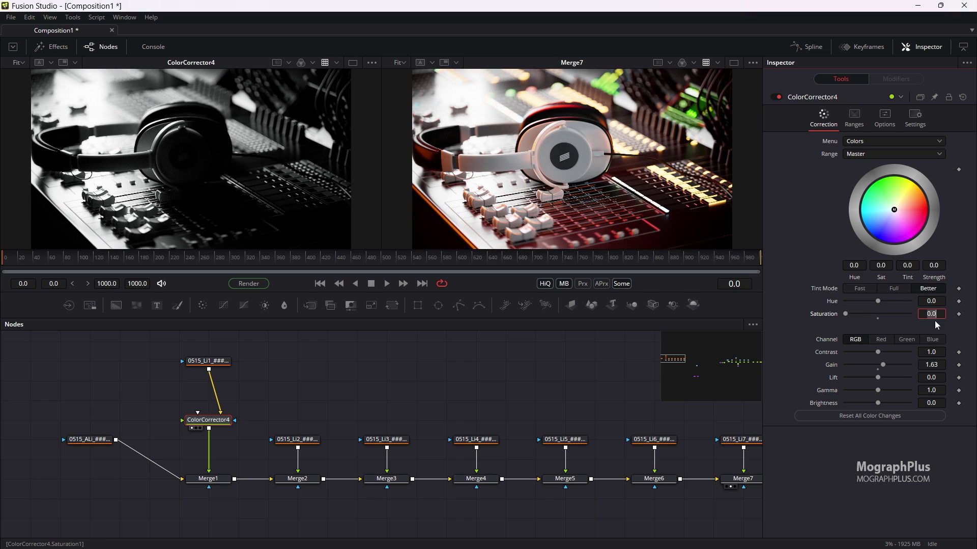
type("1")
key("Tab")
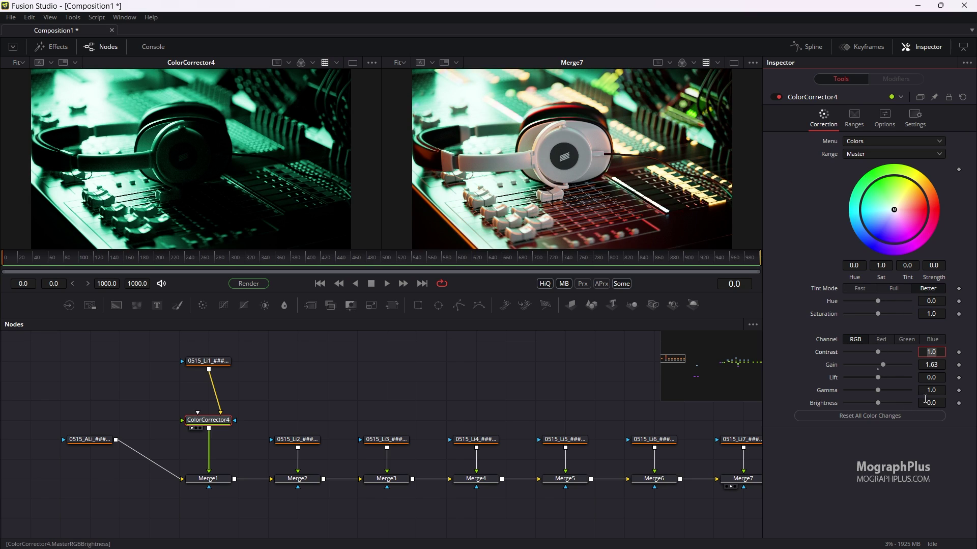
Step: Set the Li1 color corrector's Gain to 0.6 to dim the green light
left_click(930, 365)
left_click(930, 366)
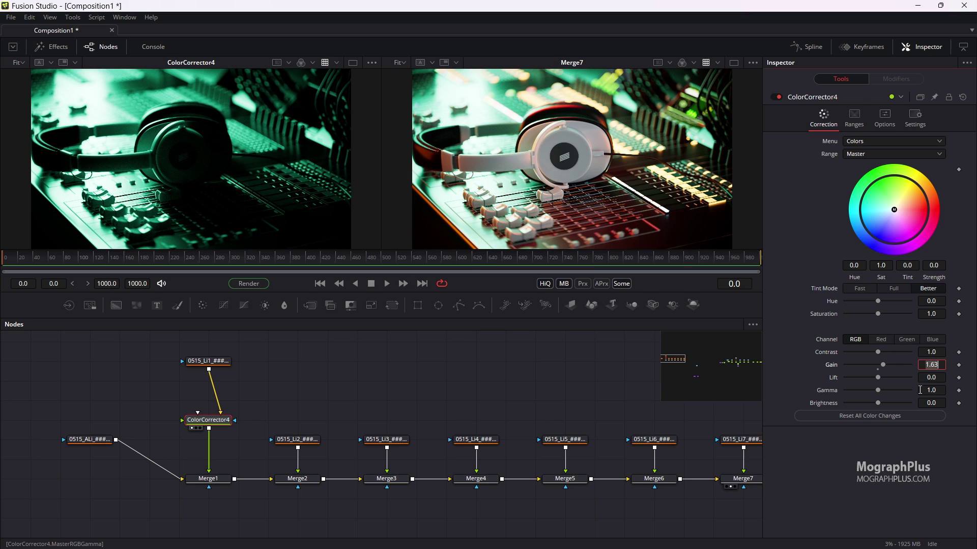
type("0.6")
key("Tab")
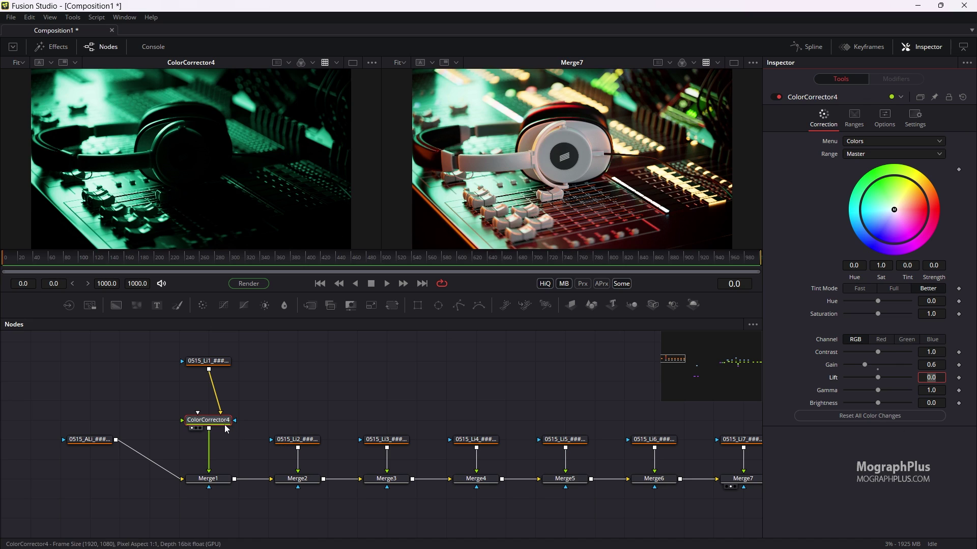
Step: Preview the 0515_Li2, 0515_Li3 and 0515_Li4 light passes one by one in the first viewer
left_click_drag(293, 440, 266, 157)
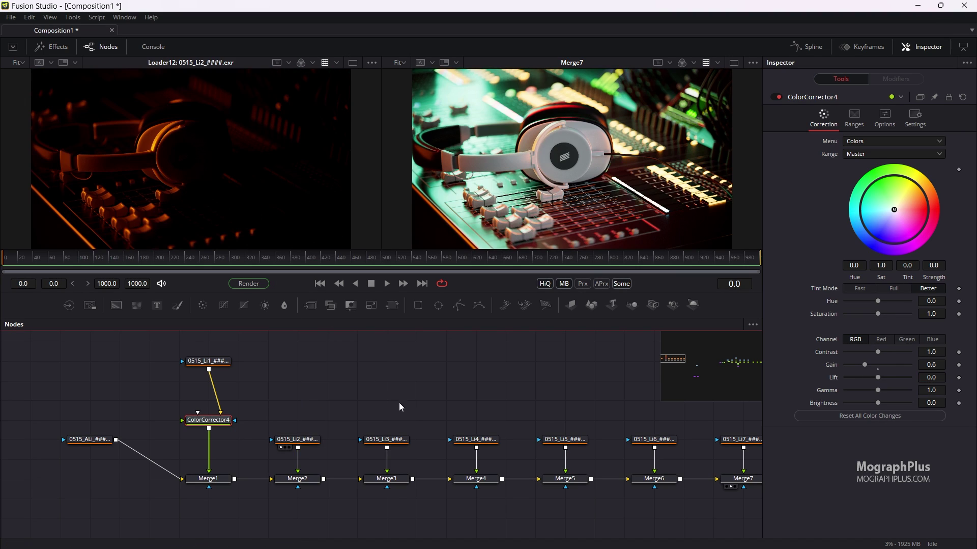
left_click_drag(391, 438, 284, 192)
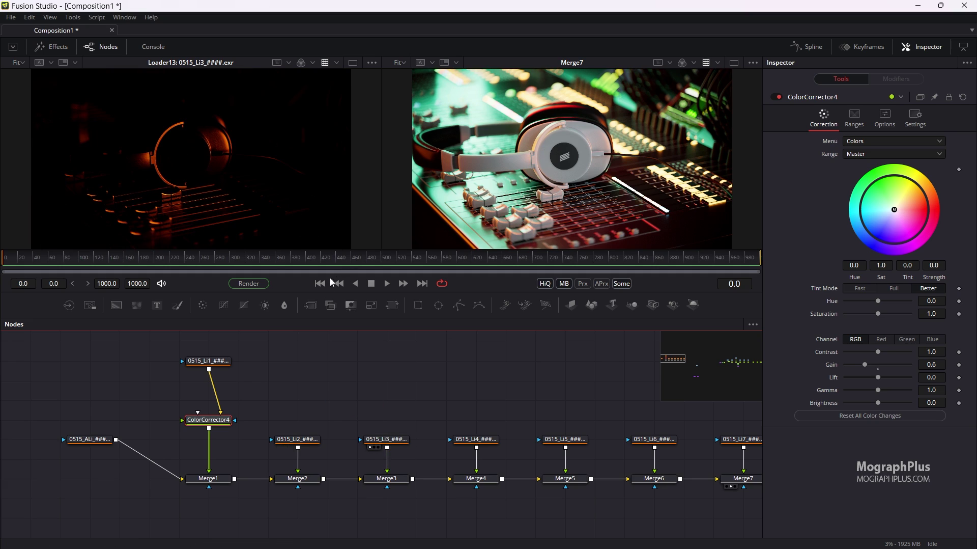
left_click_drag(469, 438, 316, 218)
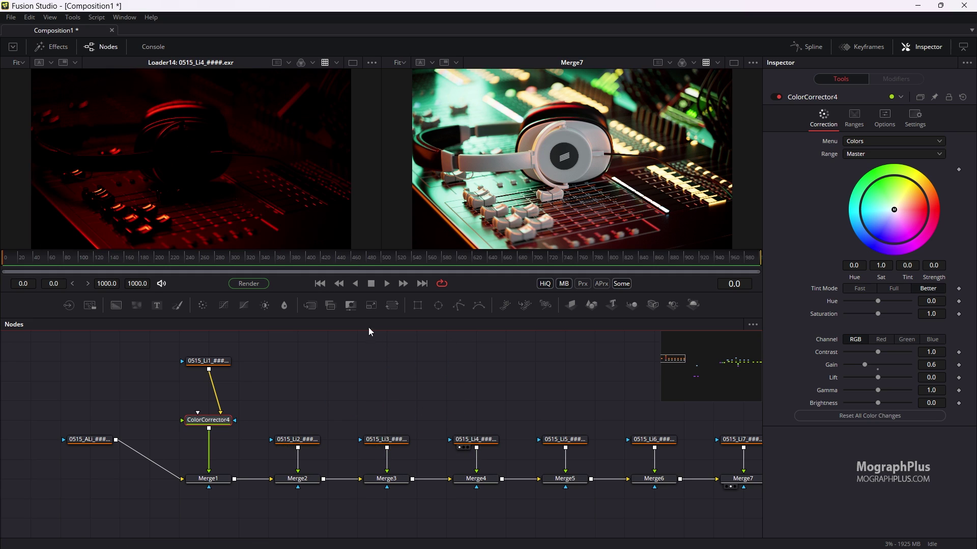
mouse_move(399, 440)
left_mouse_down()
mouse_move(397, 383)
mouse_move(398, 440)
left_mouse_up()
Step: Raise the 0515_Li4 loader in the node graph and insert a Color Corrector between it and Merge4
left_click_drag(475, 440, 475, 360)
left_click_drag(433, 400, 379, 405)
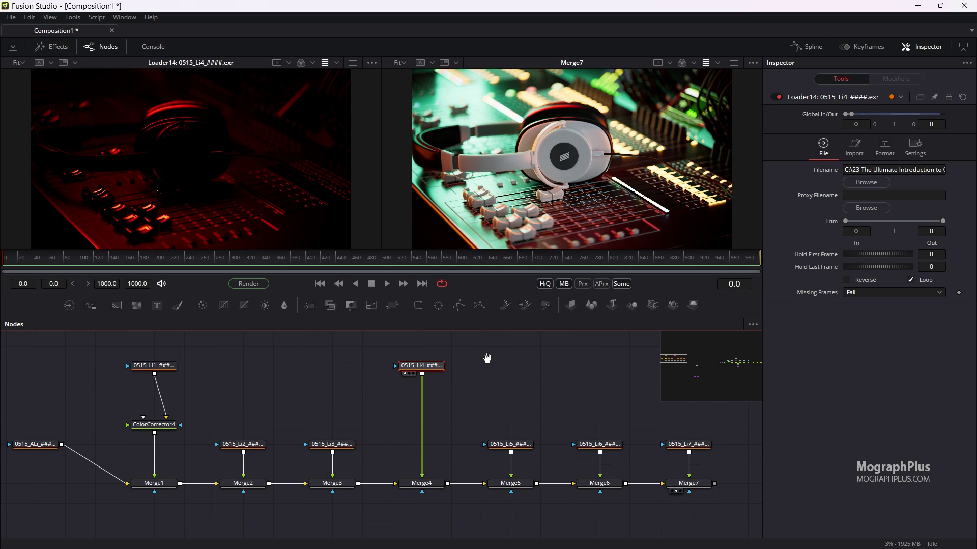
left_click_drag(487, 358, 490, 358)
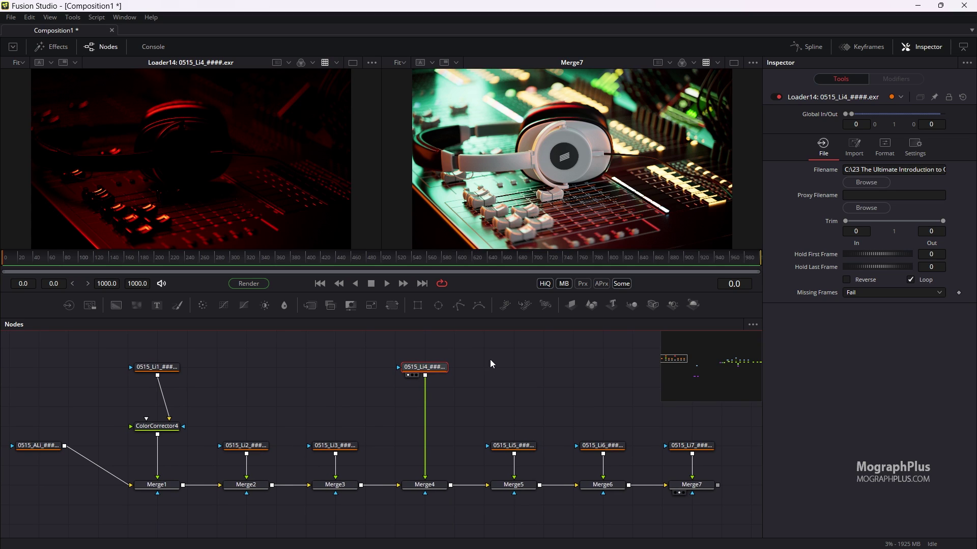
left_click(479, 388)
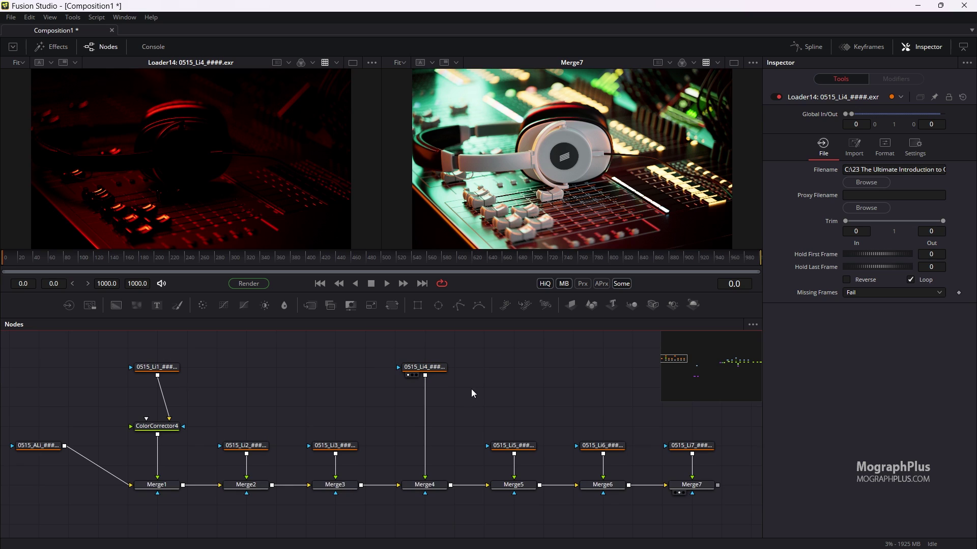
key("shift+space")
type("cc")
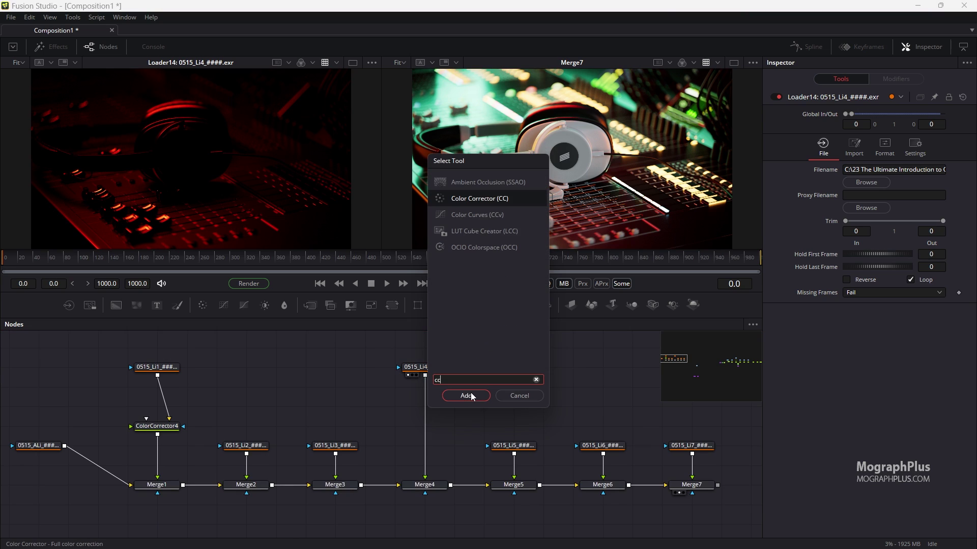
left_click(472, 396)
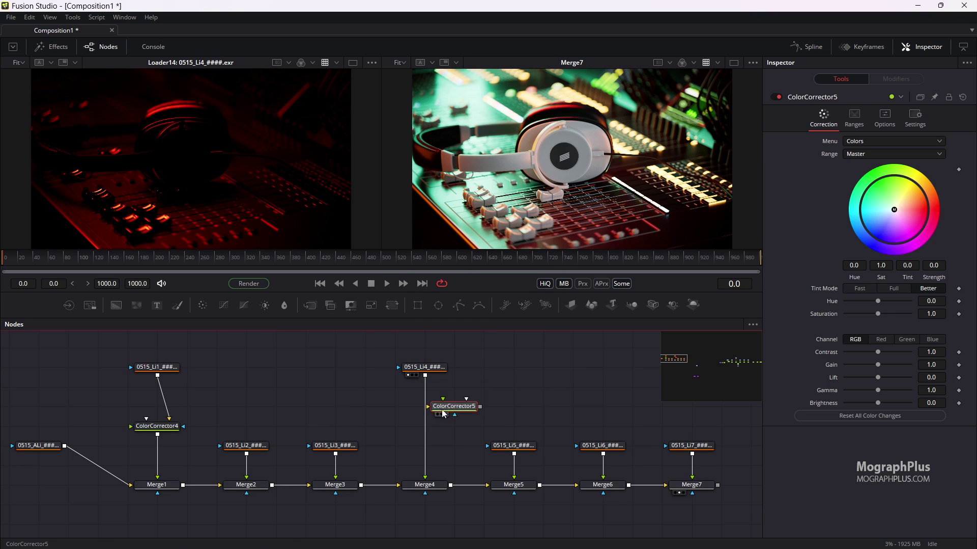
left_click(427, 416)
left_click_drag(427, 413, 397, 399)
Step: Show the Li4 Color Corrector in the first viewer and select it to bring up its correction settings
scroll(407, 407, "down", 5)
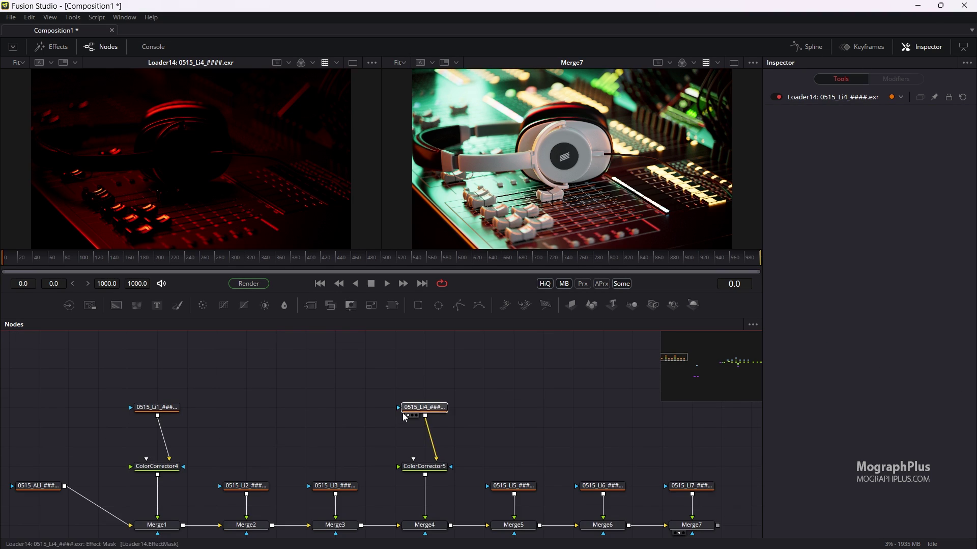
left_click_drag(432, 439, 340, 227)
left_click_drag(320, 386, 301, 366)
left_click(365, 395)
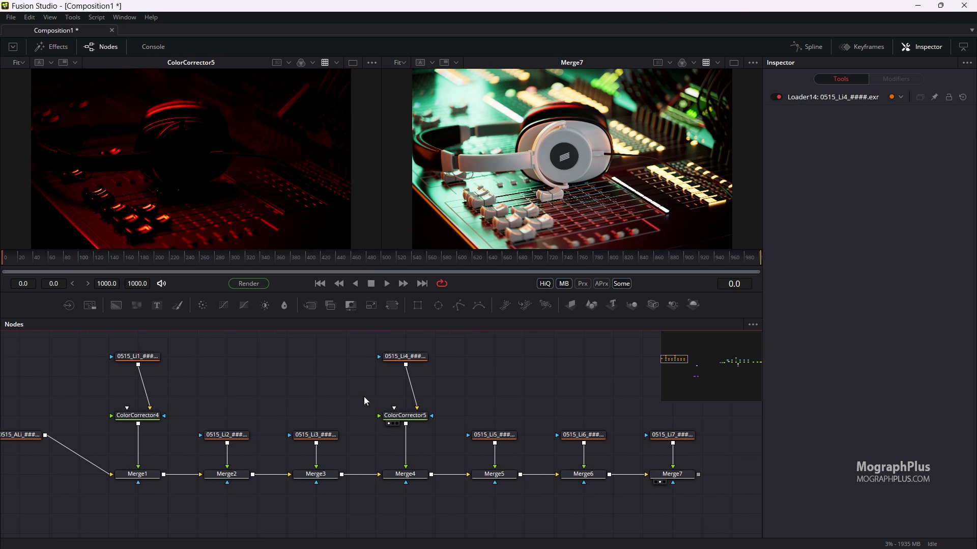
left_click(407, 418)
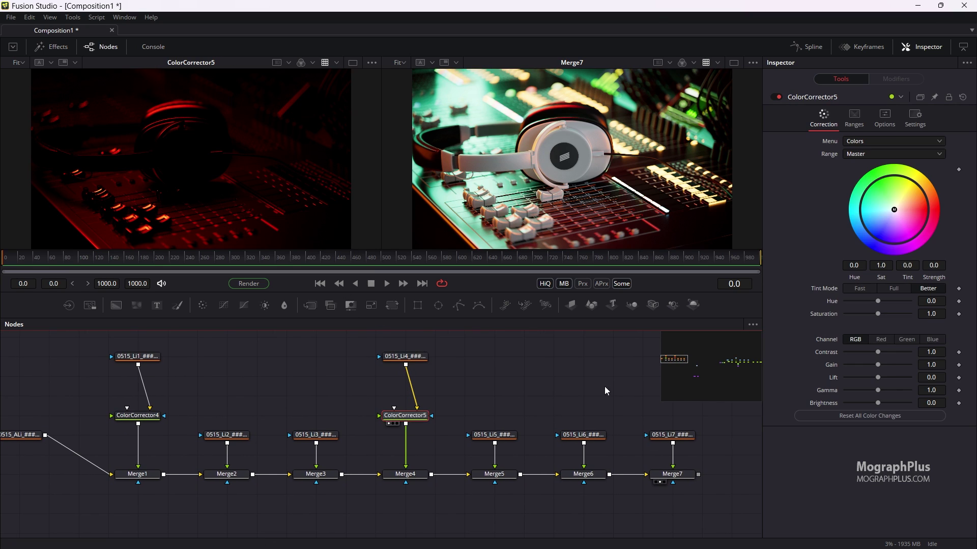
Step: Try out a Hue of -0.06 on the Li4 color corrector and restore it to 0.0
mouse_move(878, 302)
left_mouse_down()
mouse_move(906, 304)
mouse_move(859, 306)
mouse_move(876, 303)
left_mouse_up()
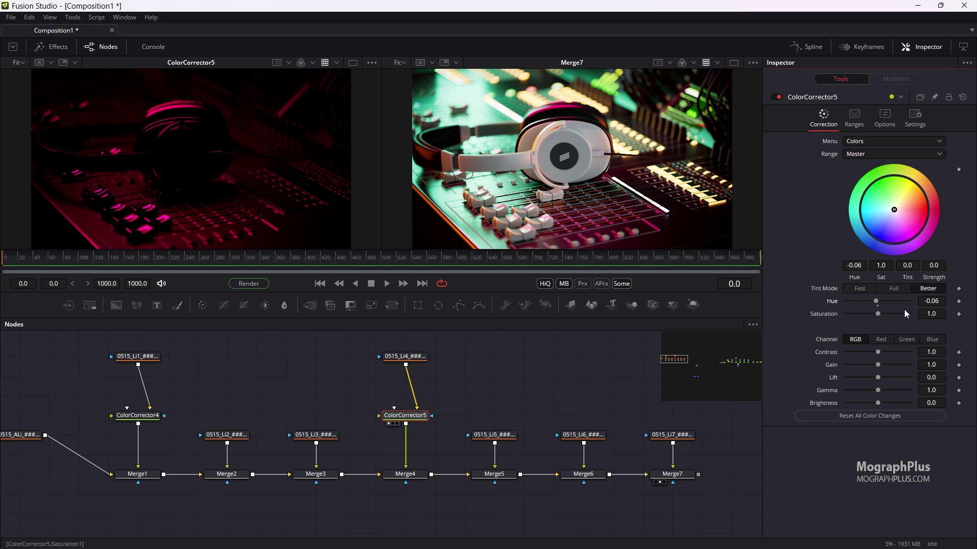
left_click(932, 301)
type("0")
key("Return")
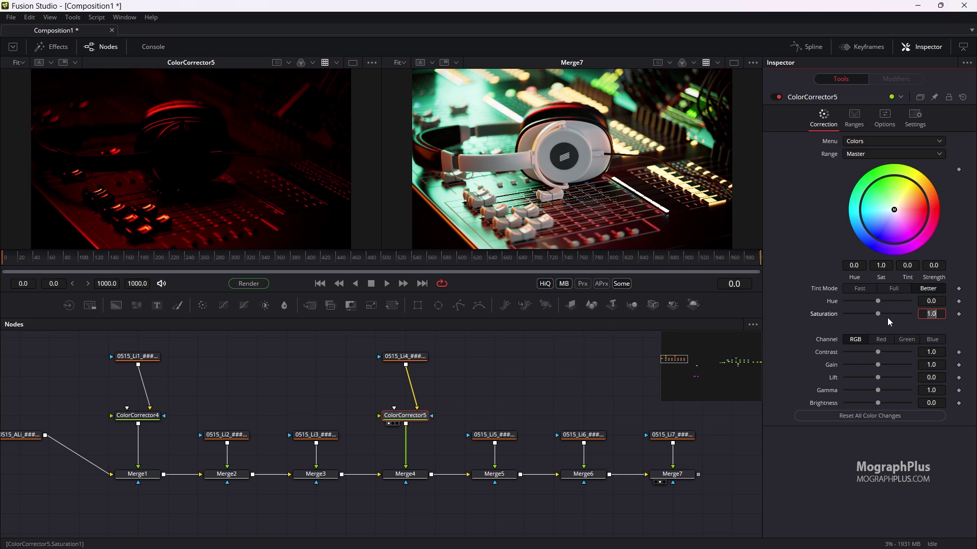
Step: Desaturate the Li4 light with Saturation 0.0 and brighten it with Gain 1.5
left_click_drag(878, 314, 774, 314)
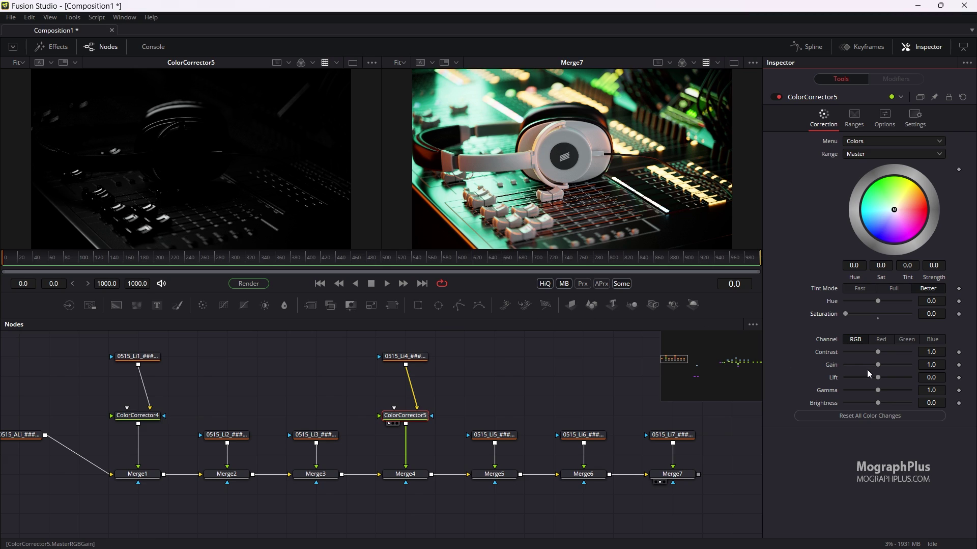
left_click(941, 364)
key("Tab")
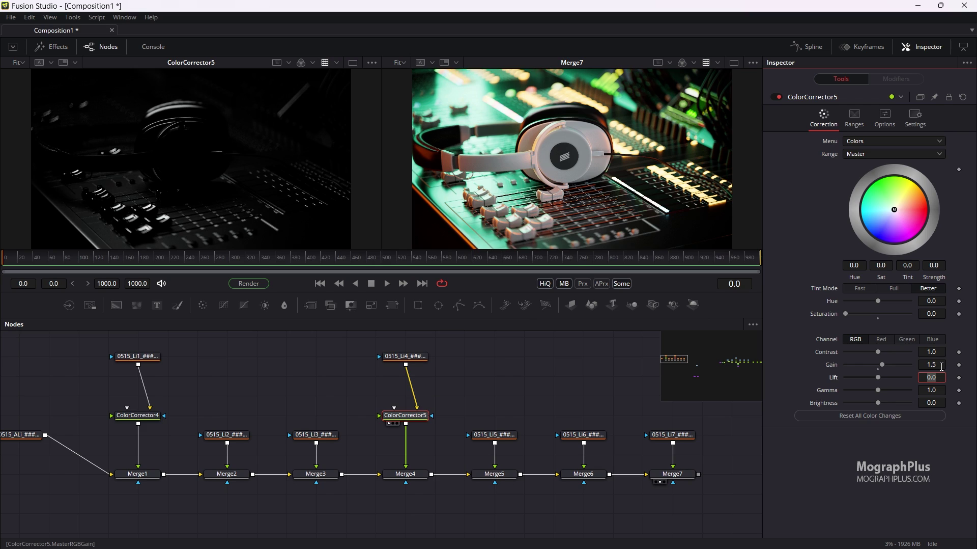
Step: Compare the composite with and without the Li4 correction by disabling and re-enabling its color corrector several times
left_click(777, 98)
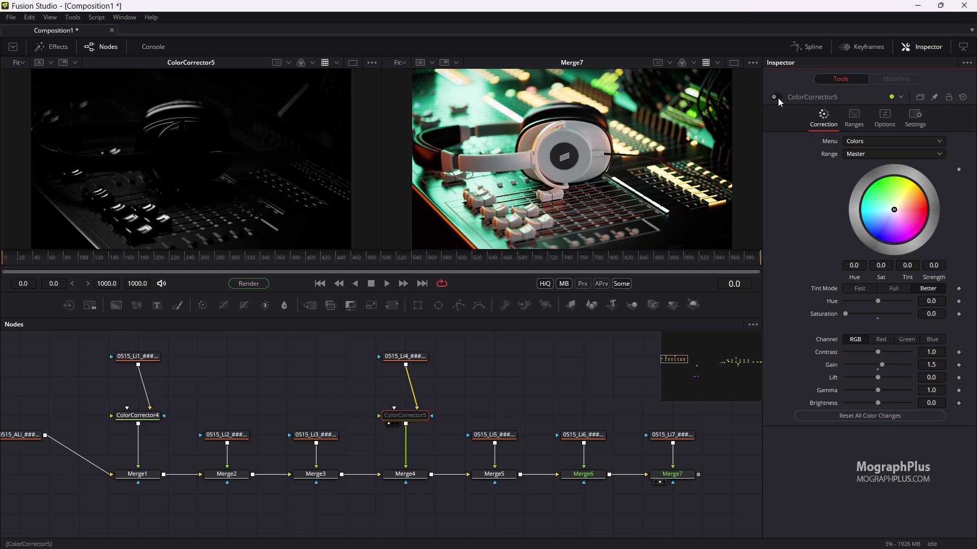
left_click(778, 97)
left_click(777, 98)
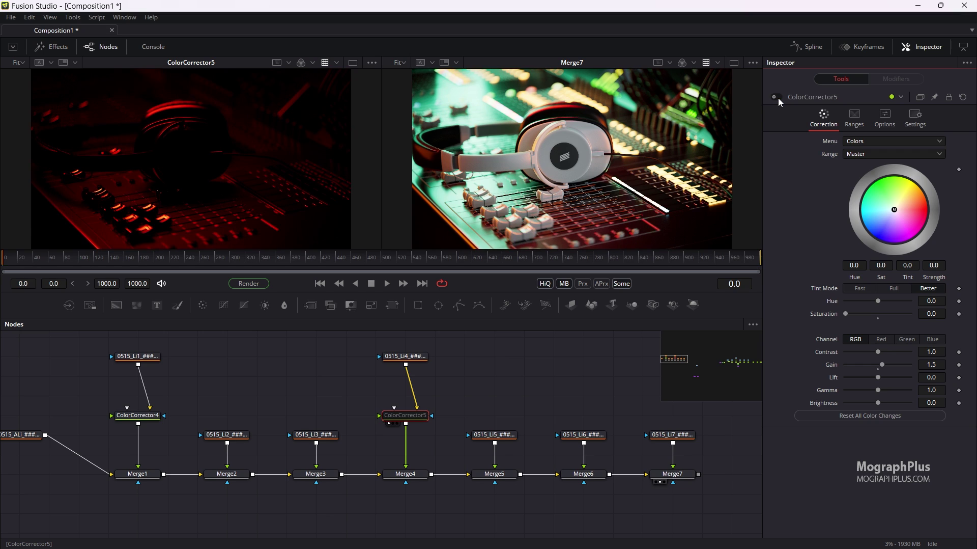
left_click(777, 97)
left_click(778, 98)
left_click(778, 98)
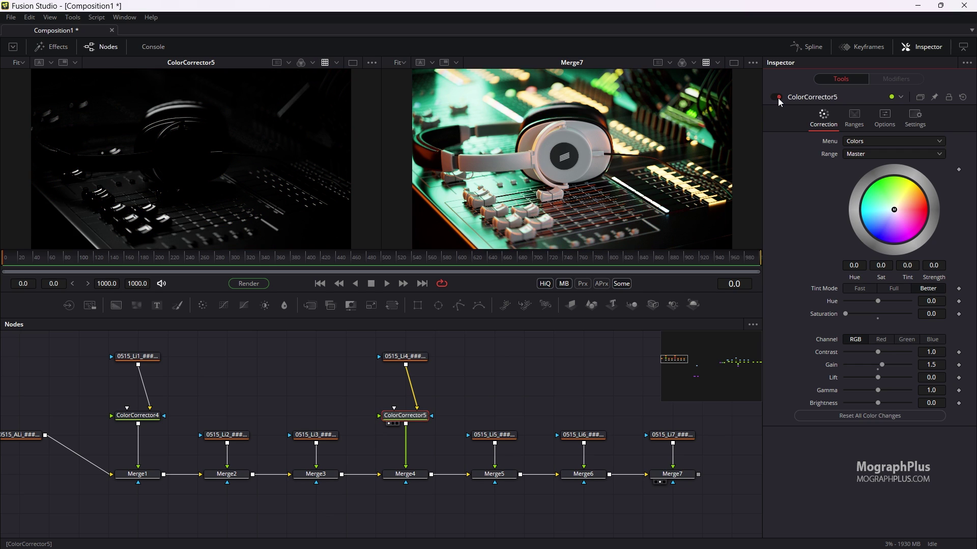
left_click(778, 98)
left_click(778, 98)
left_click(778, 98)
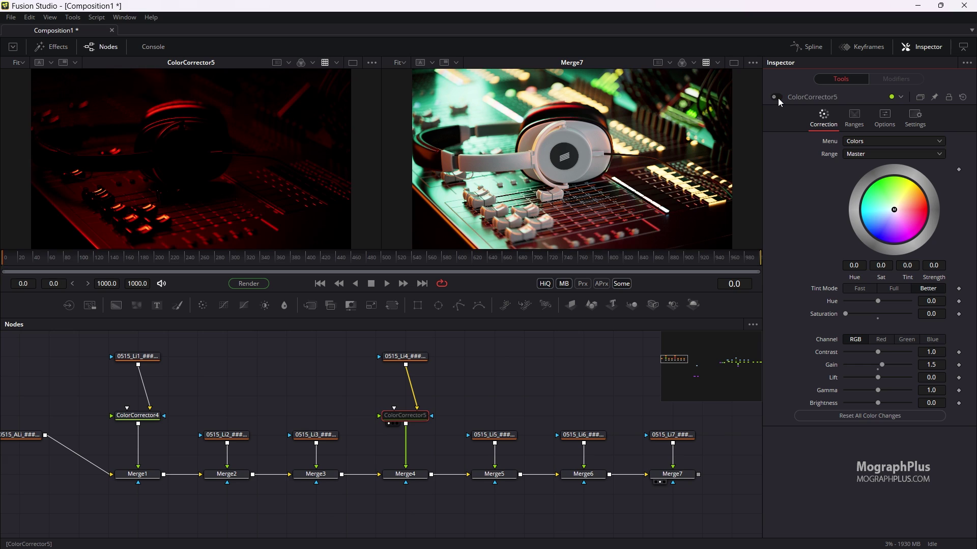
left_click(778, 98)
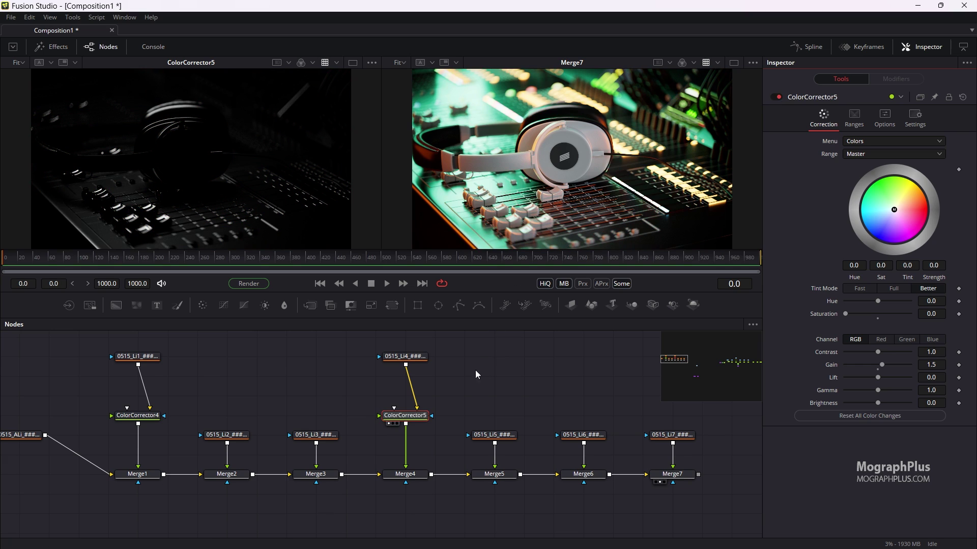
Step: Show the 0515_Li5 pass in the first viewer and raise its loader level with the 0515_Li4 loader
left_click_drag(475, 370, 392, 369)
left_click_drag(414, 436, 279, 197)
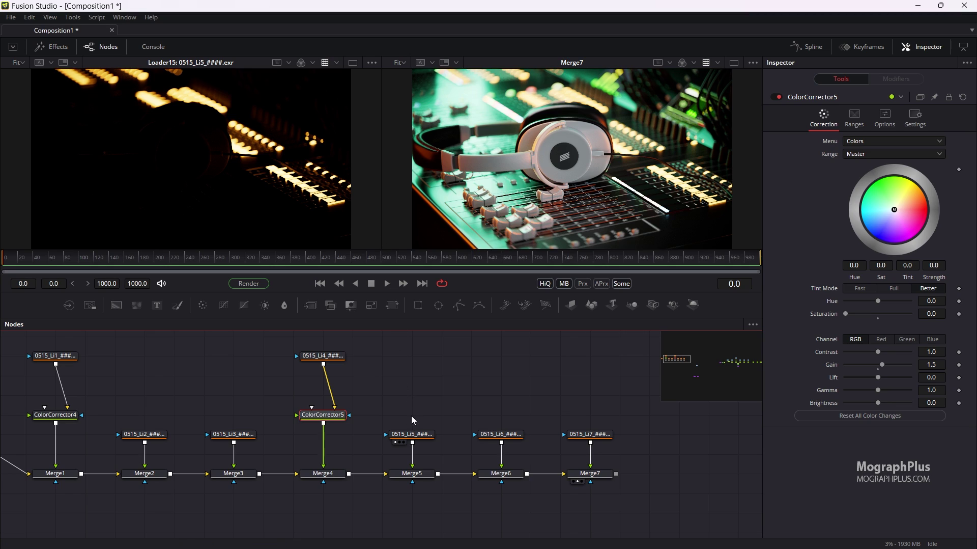
left_click_drag(412, 435, 411, 356)
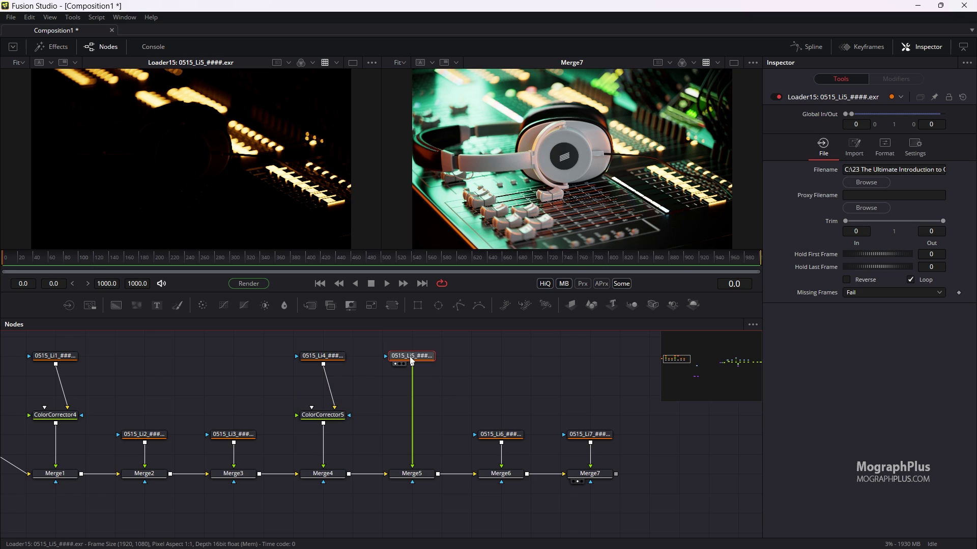
Step: Insert a Color Corrector between the 0515_Li5 loader and Merge5, and show it in the first viewer
key("shift+space")
type("cc")
key("Return")
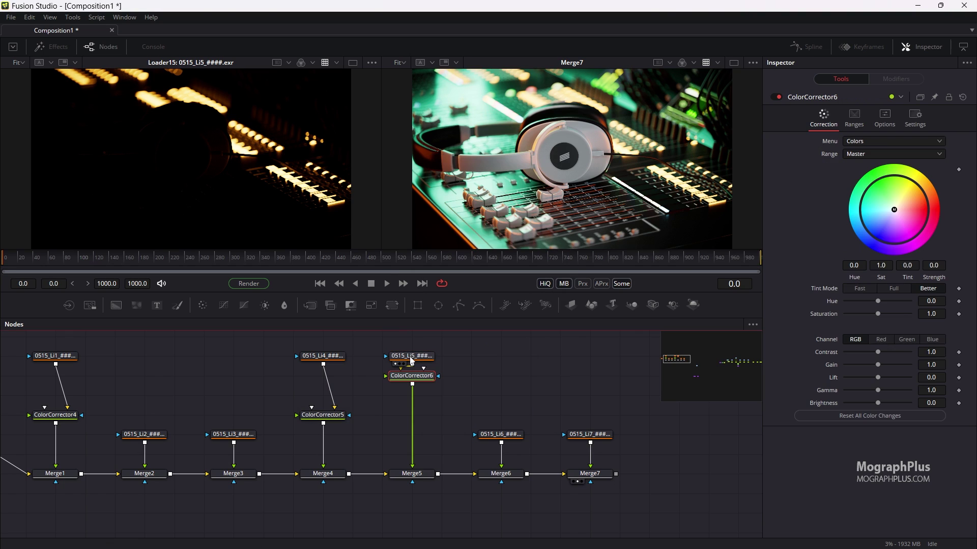
left_click_drag(413, 375, 415, 414)
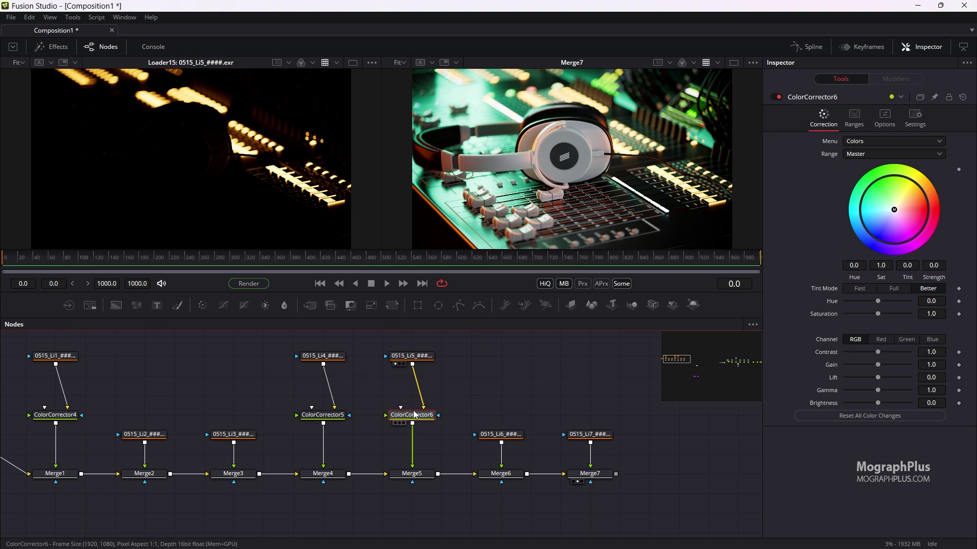
key("1")
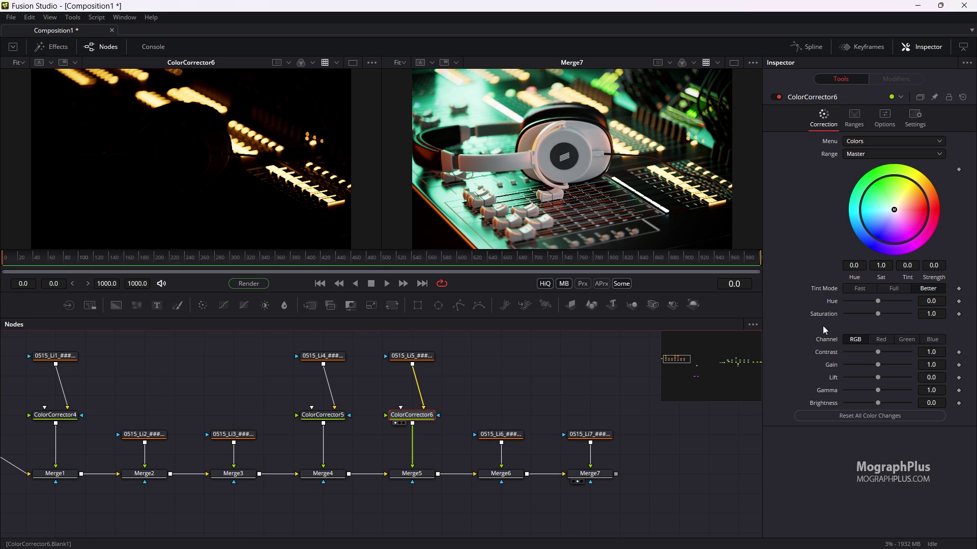
Step: Set the Li5 color corrector's Gain to 4.0 to brighten the warm panel lights
left_click_drag(940, 366, 944, 366)
left_click_drag(879, 364, 908, 365)
left_click(936, 365)
type("4")
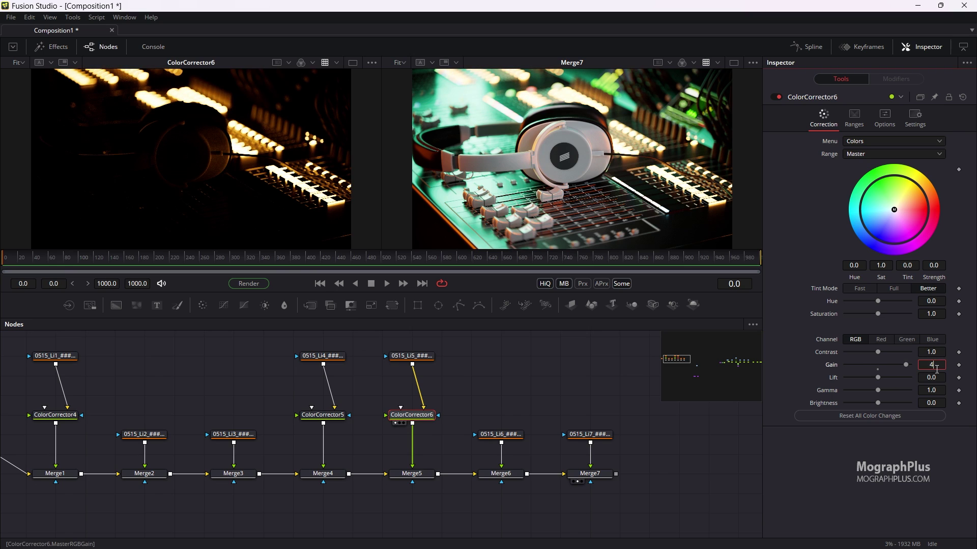
key("Tab")
Step: Compare the composite with and without the Li5 correction by disabling and re-enabling its color corrector
left_click(779, 97)
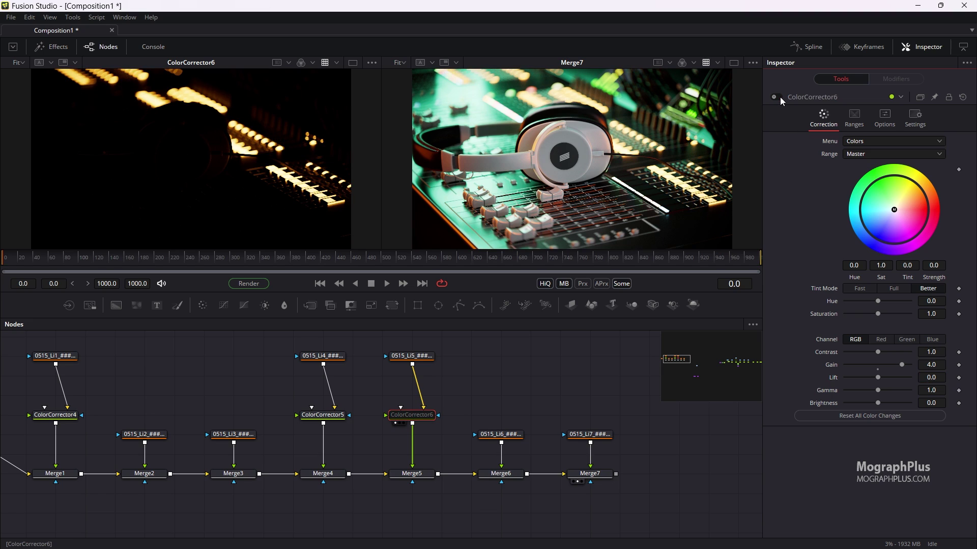
left_click(780, 97)
left_click(779, 97)
left_click(779, 97)
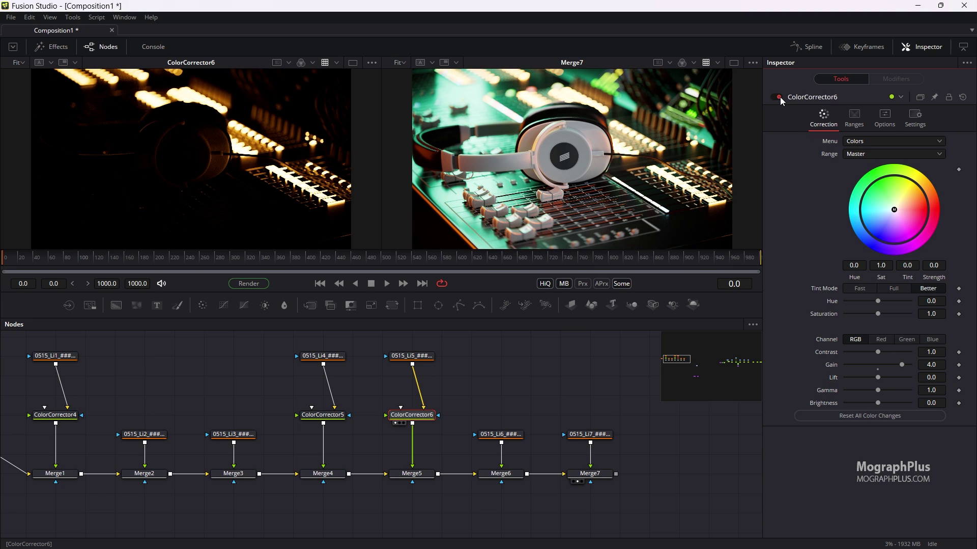
left_click(780, 97)
left_click(779, 97)
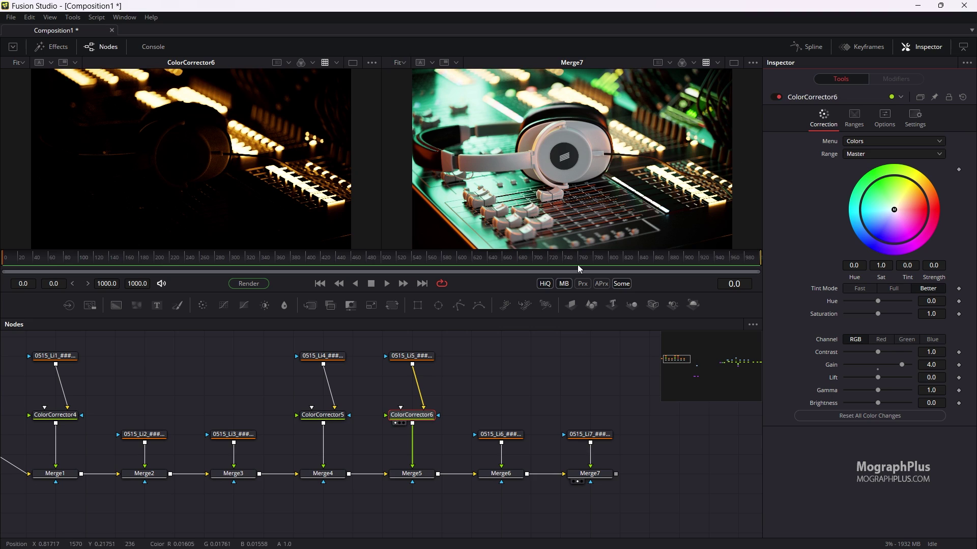
Step: Raise the 0515_Li6 loader level with the 0515_Li5 loader and show its pass in the first viewer
left_click_drag(426, 397, 363, 395)
left_click_drag(436, 432, 444, 361)
key("1")
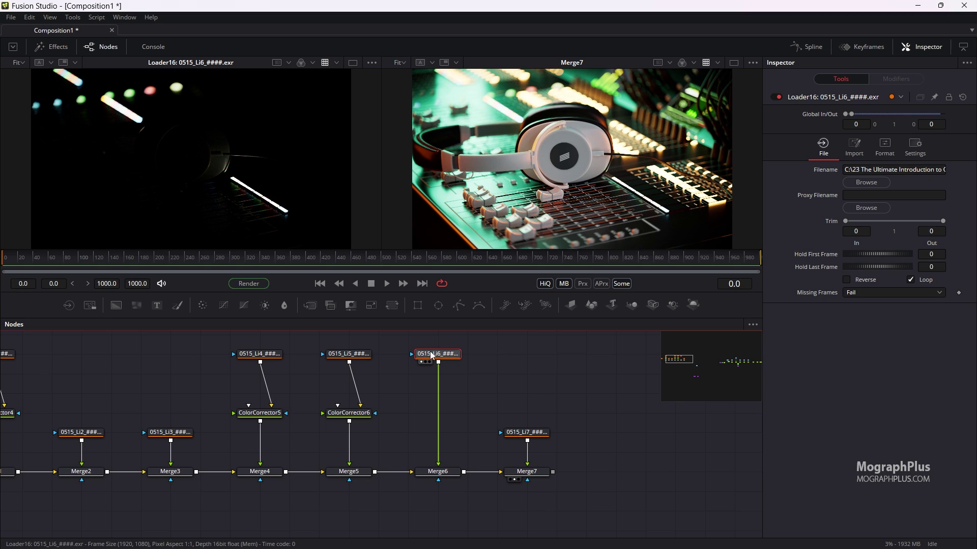
Step: Insert a Color Corrector between the 0515_Li6 loader and Merge6, placed level with the Li5 color corrector
key("shift+space")
type("cc'")
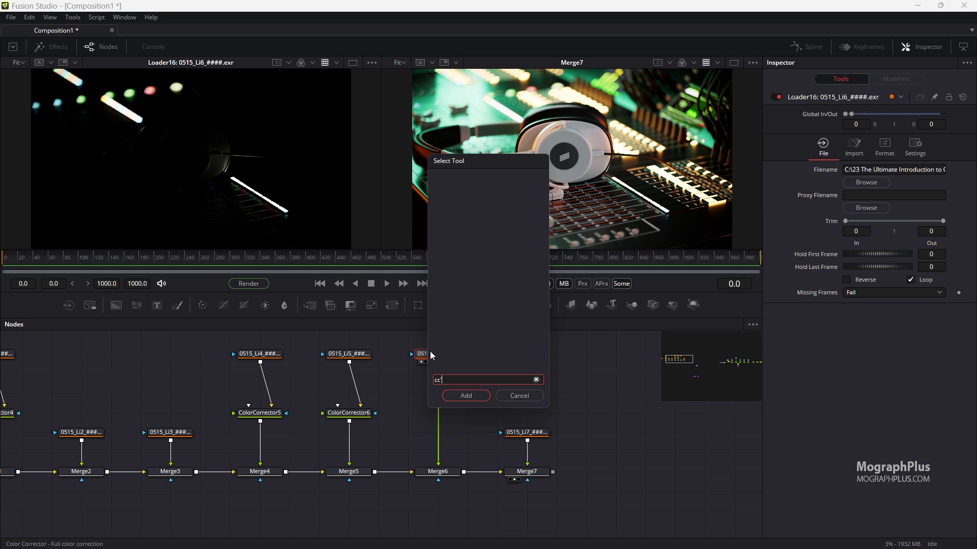
key("BackSpace")
key("Return")
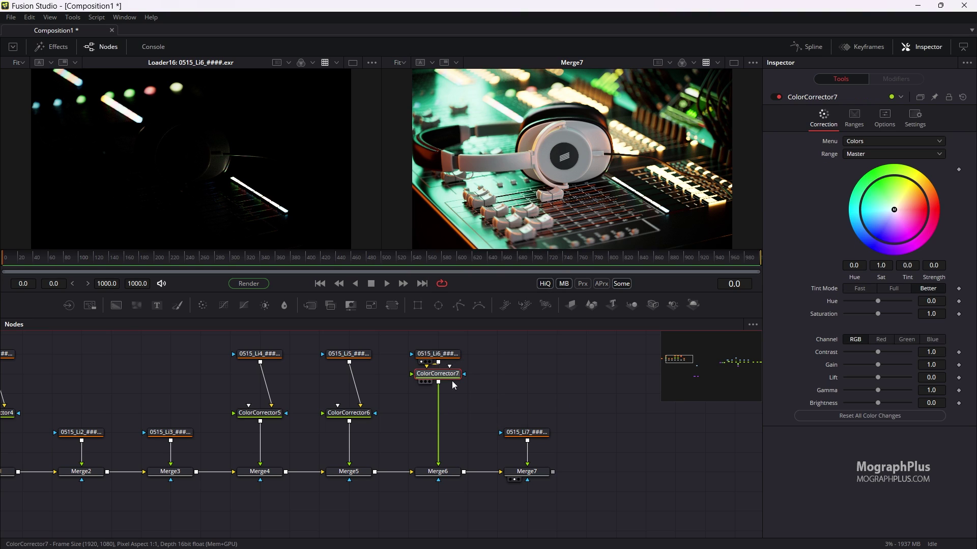
left_click_drag(450, 395, 451, 421)
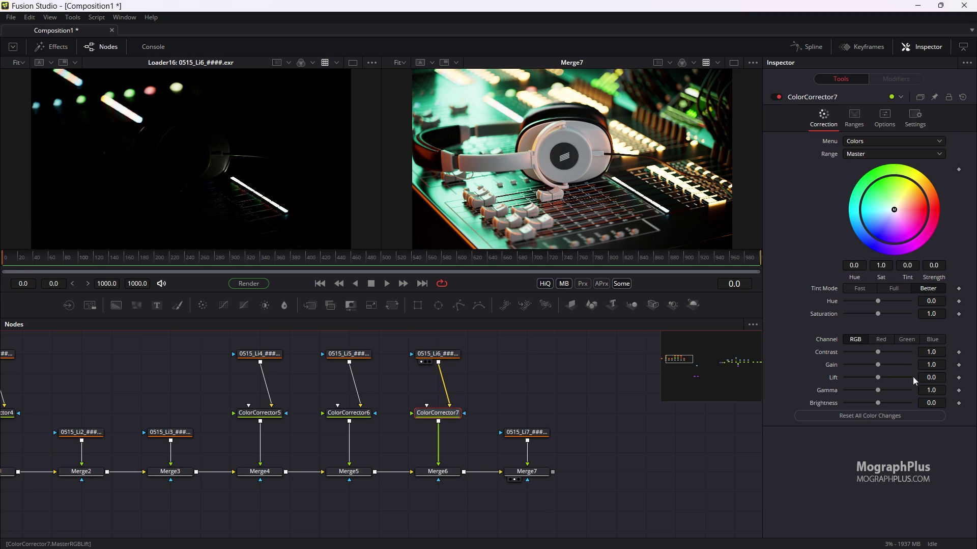
Step: Set the Li6 color corrector's Gain to 4.0
left_click(932, 364)
type("4")
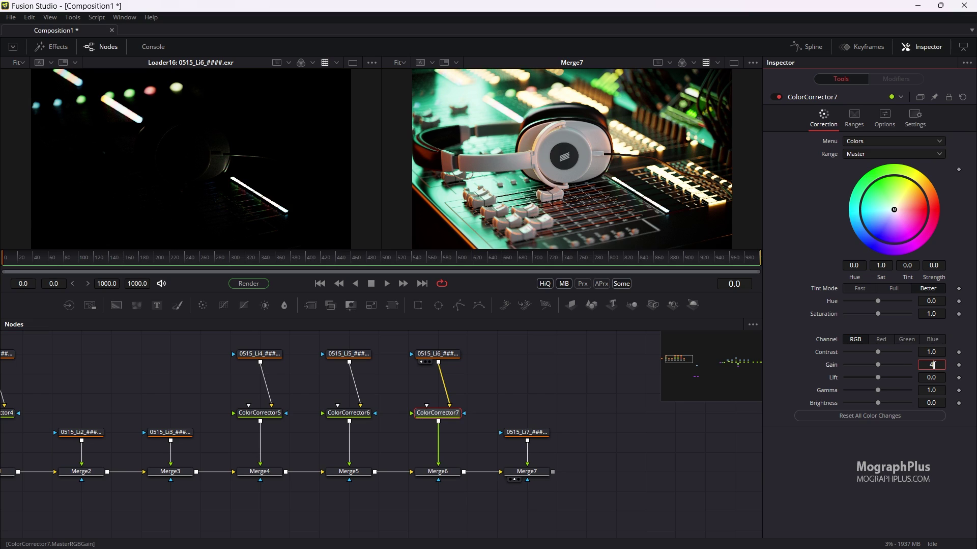
key("Tab")
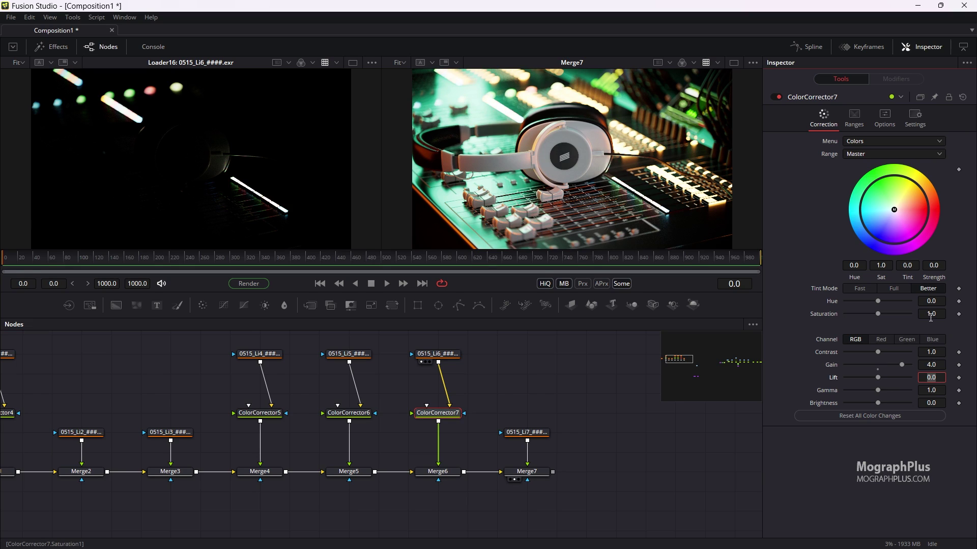
Step: Set the Li6 color corrector's Saturation to 1.2
left_click(941, 314)
key("BackSpace")
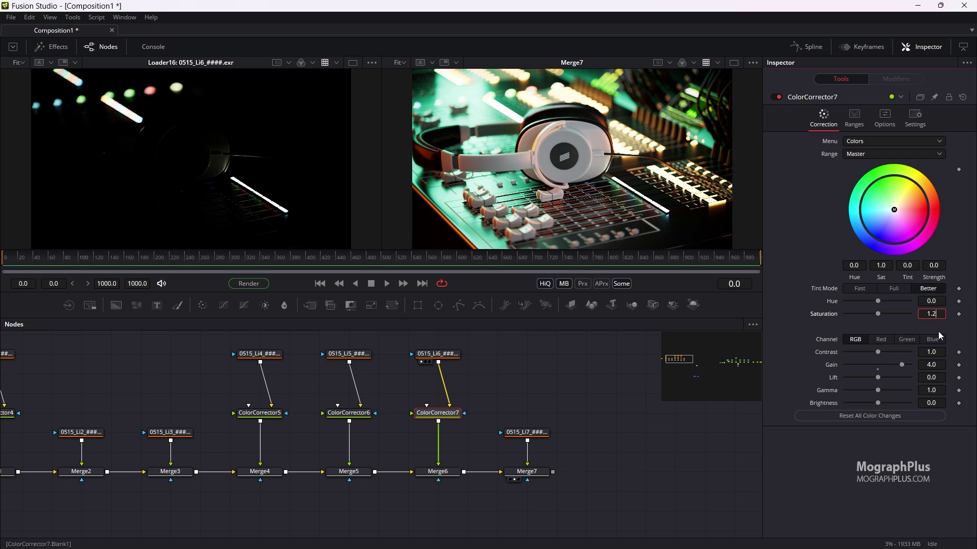
type("2")
key("Tab")
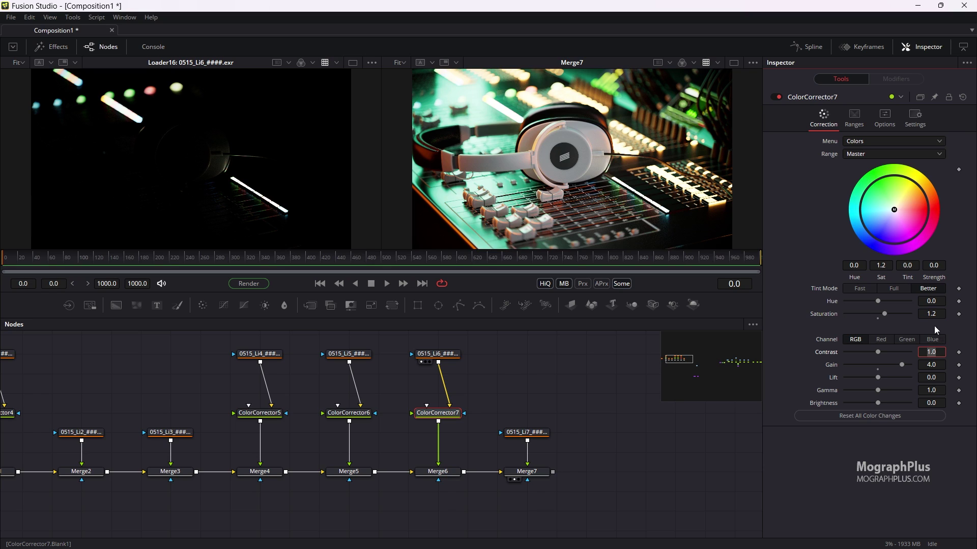
left_click_drag(887, 317, 937, 324)
left_click(938, 315)
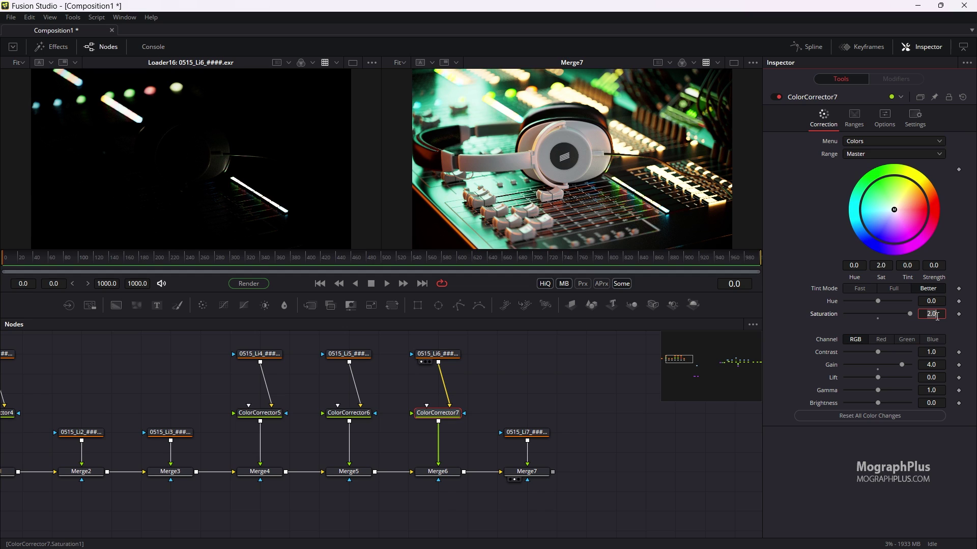
type("1.2")
key("Return")
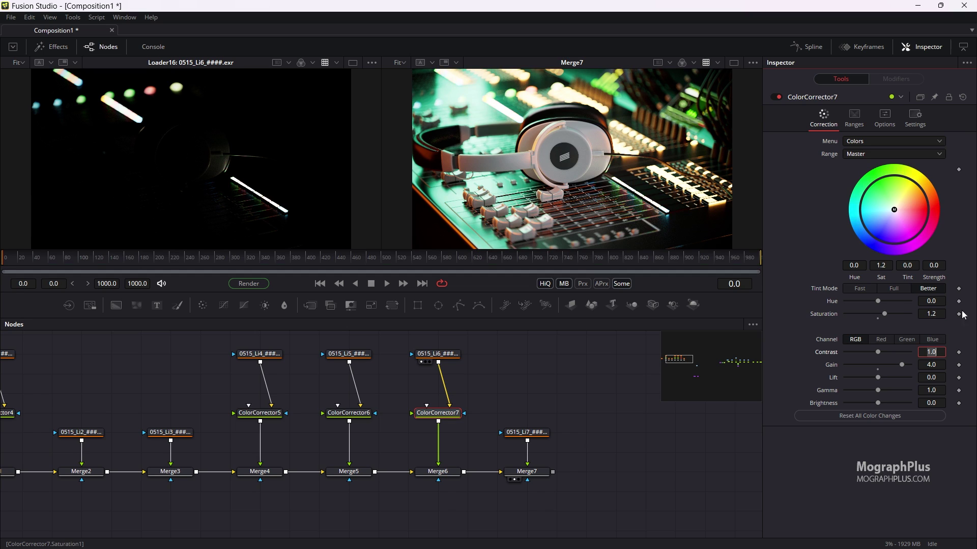
Step: Show the 0515_Main render in the first viewer and compare it with the Merge7 composite
mouse_move(701, 368)
left_mouse_down()
mouse_move(687, 372)
mouse_move(695, 365)
left_mouse_up()
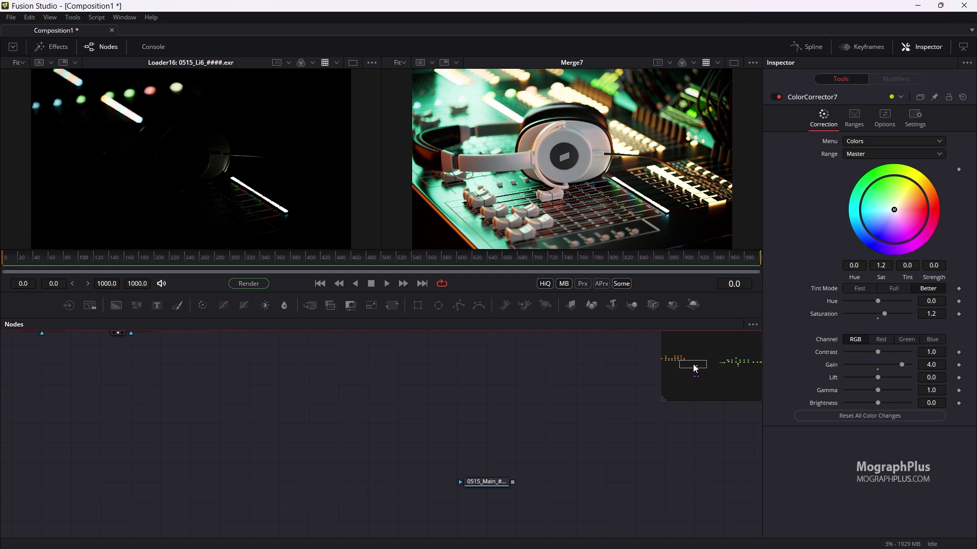
left_click_drag(477, 482, 267, 214)
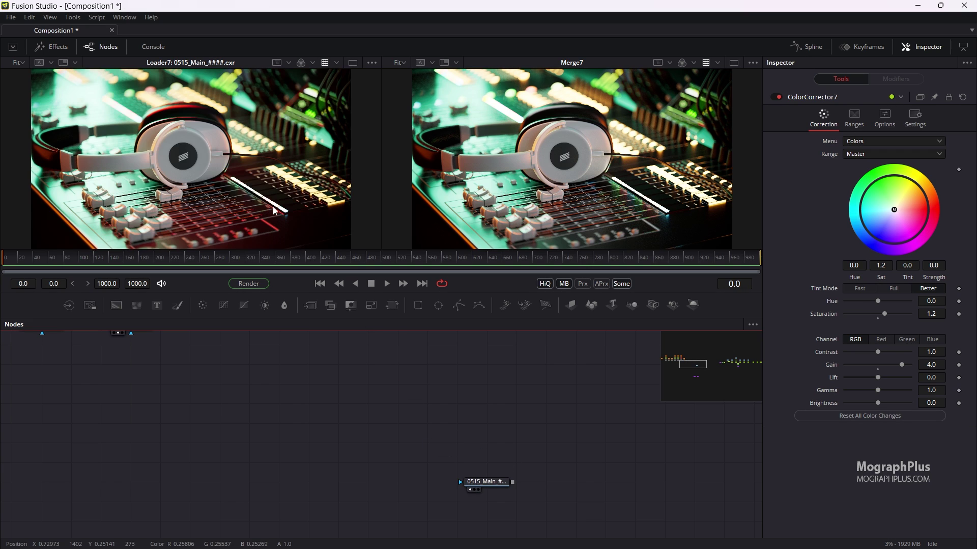
left_click(680, 356)
left_click_drag(463, 356, 430, 295)
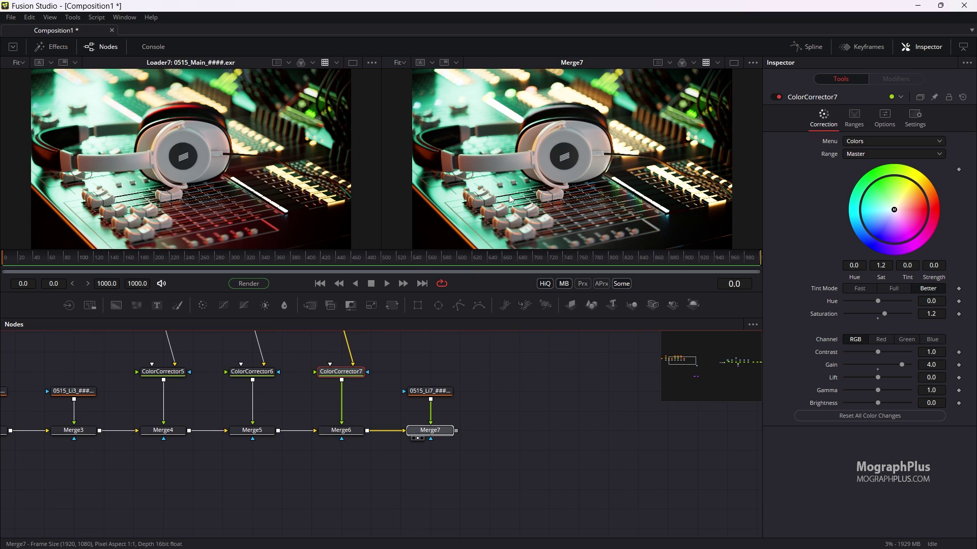
left_click_drag(456, 410, 524, 448)
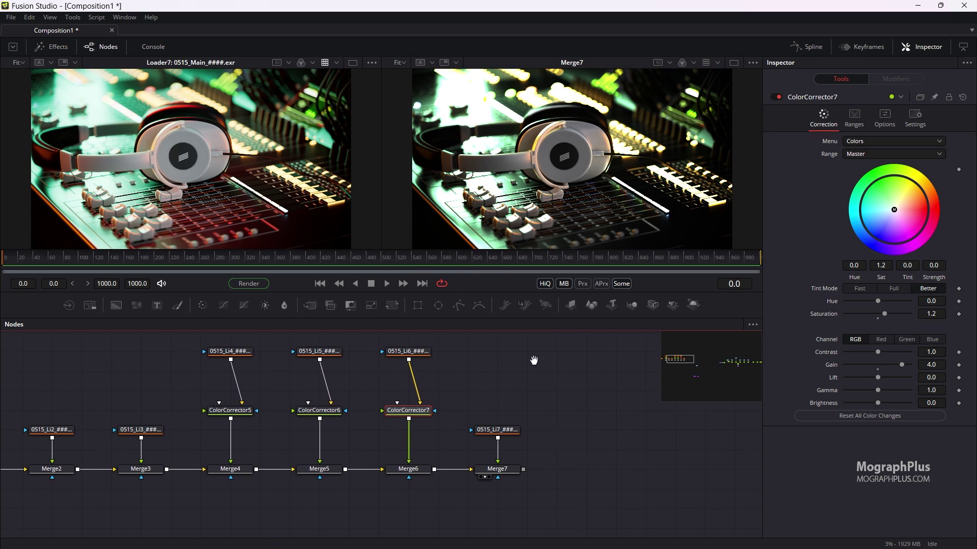
Step: Copy the two OCIOColorspace nodes on either side of ColorCorrector3 in the first composite, leaving their connections intact
left_click_drag(705, 356, 754, 367)
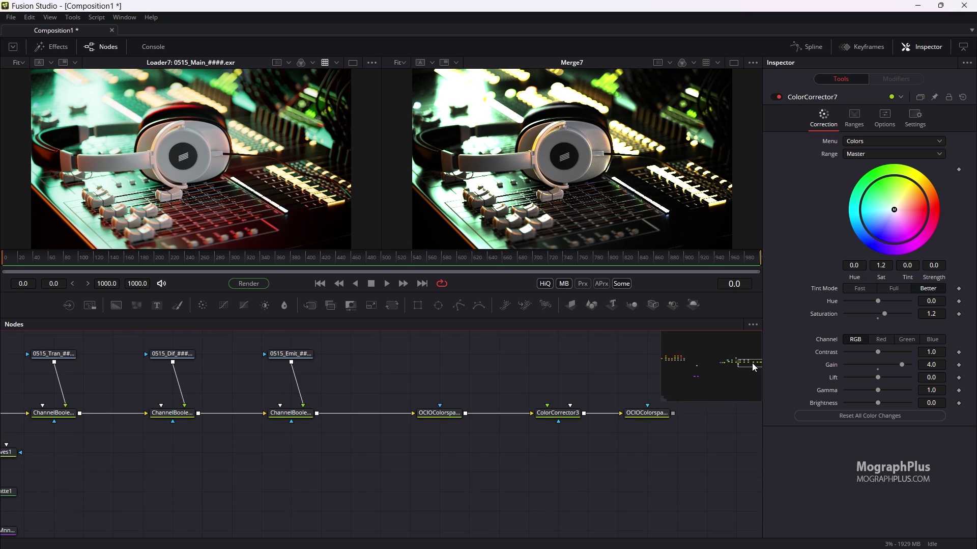
left_click_drag(628, 398, 580, 414)
left_click(399, 429)
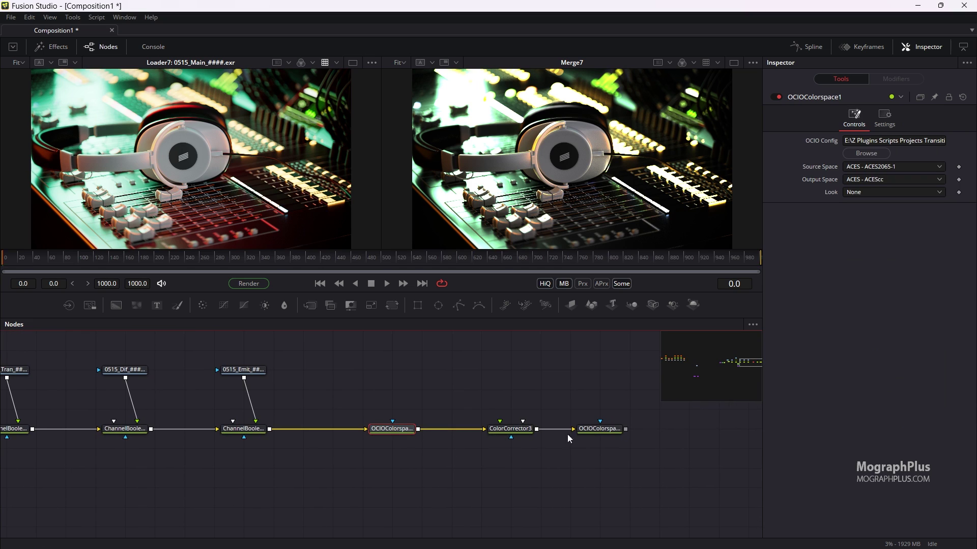
left_click(598, 431, "ctrl")
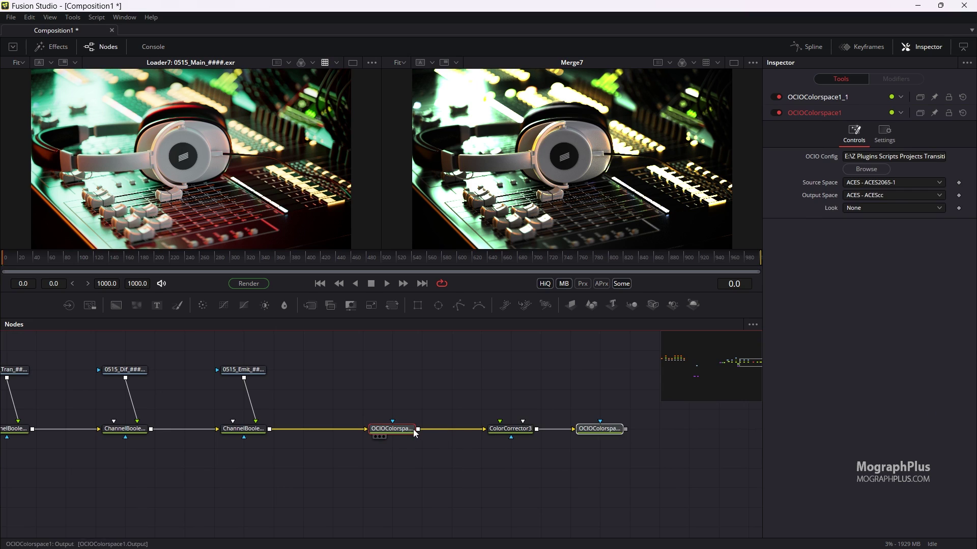
left_click(597, 434)
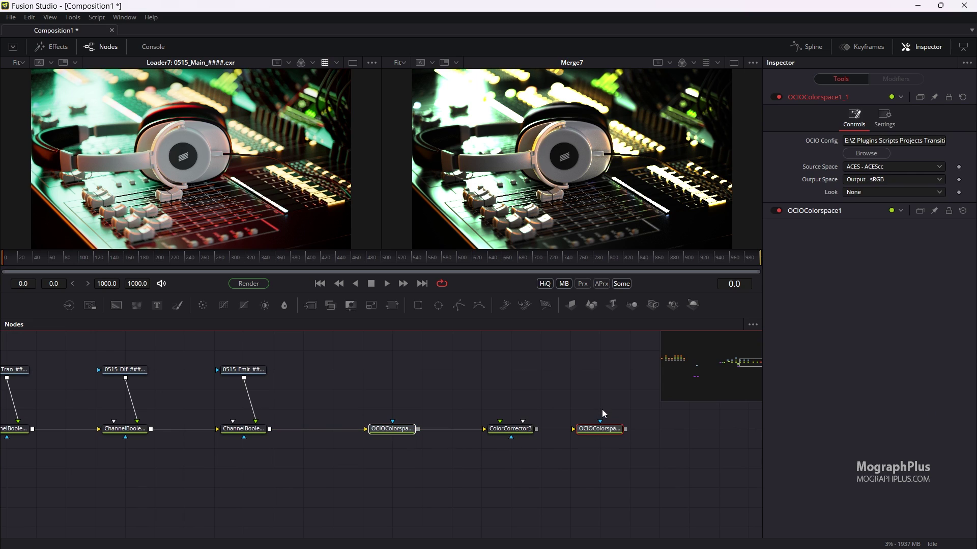
left_click_drag(574, 428, 513, 444)
left_click(400, 430)
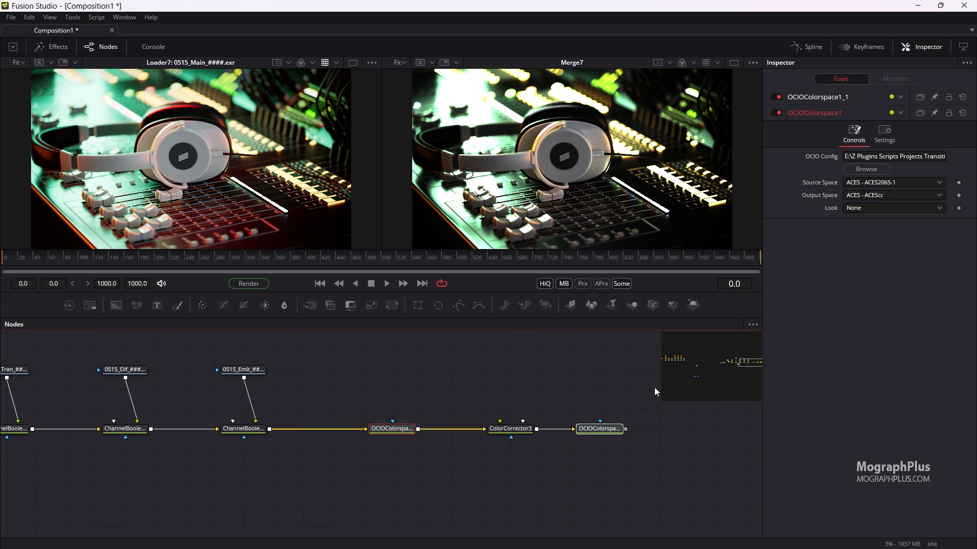
Step: Paste the two OCIOColorspace nodes after Merge7 and chain them to its output, the ACES2065-1 to ACEScc conversion first
left_click_drag(676, 358, 681, 365)
left_click_drag(483, 406, 295, 490)
left_click_drag(453, 421, 359, 440)
left_click(374, 433)
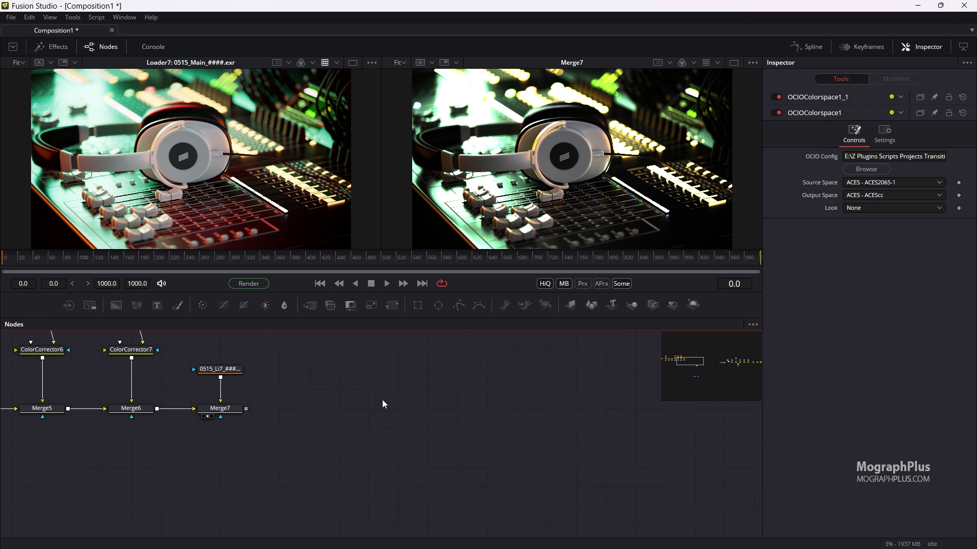
key("ctrl+v")
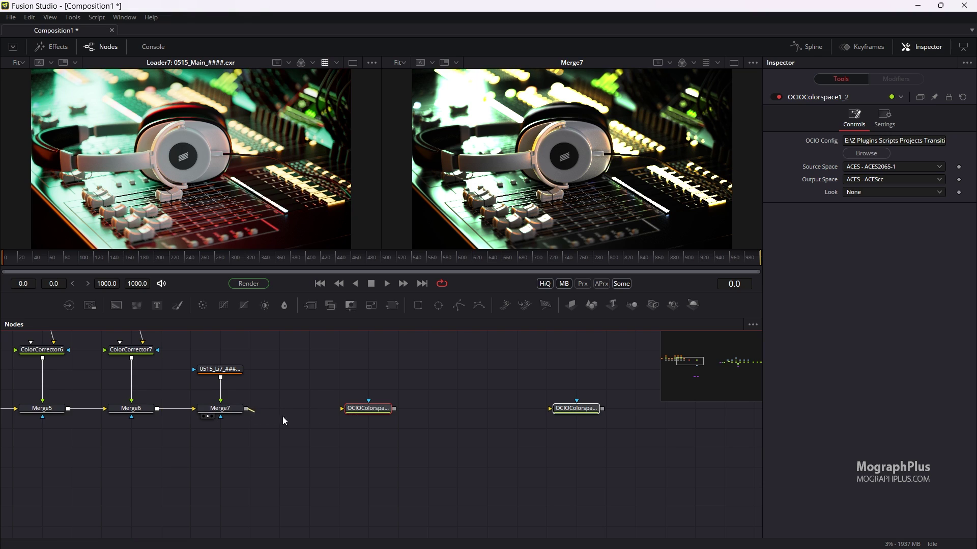
left_click_drag(284, 420, 452, 414)
left_click(512, 414)
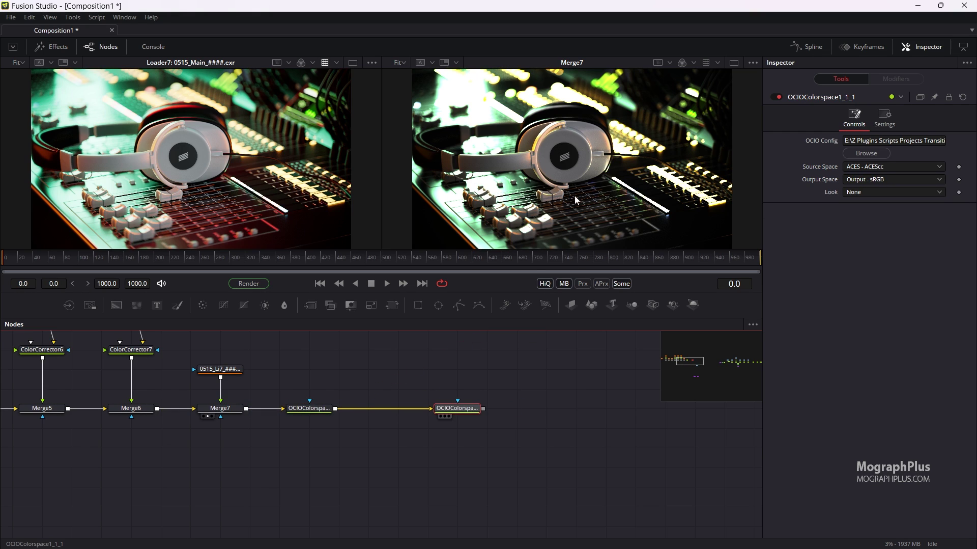
Step: Show the final pasted OCIOColorspace node in the second viewer and review both pasted nodes' source and output spaces
key("2")
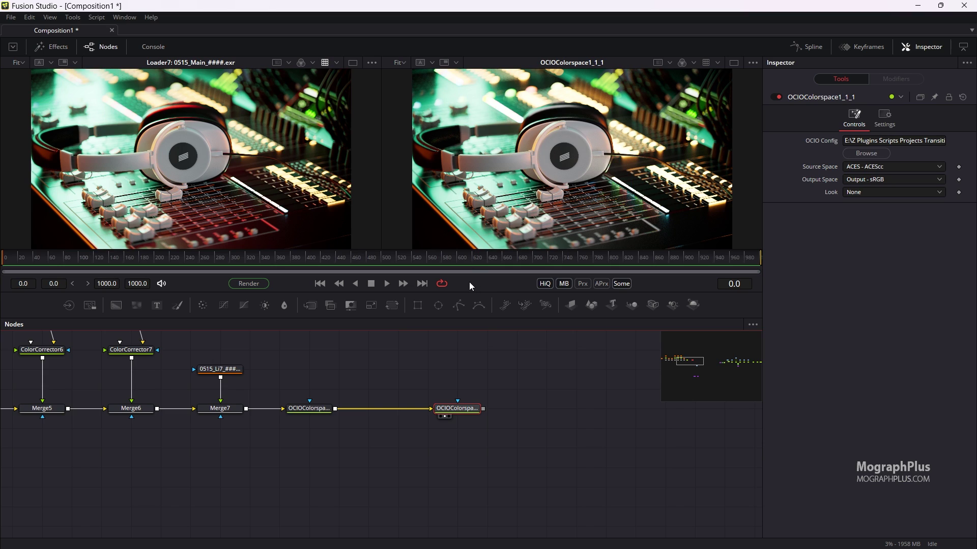
left_click(305, 412)
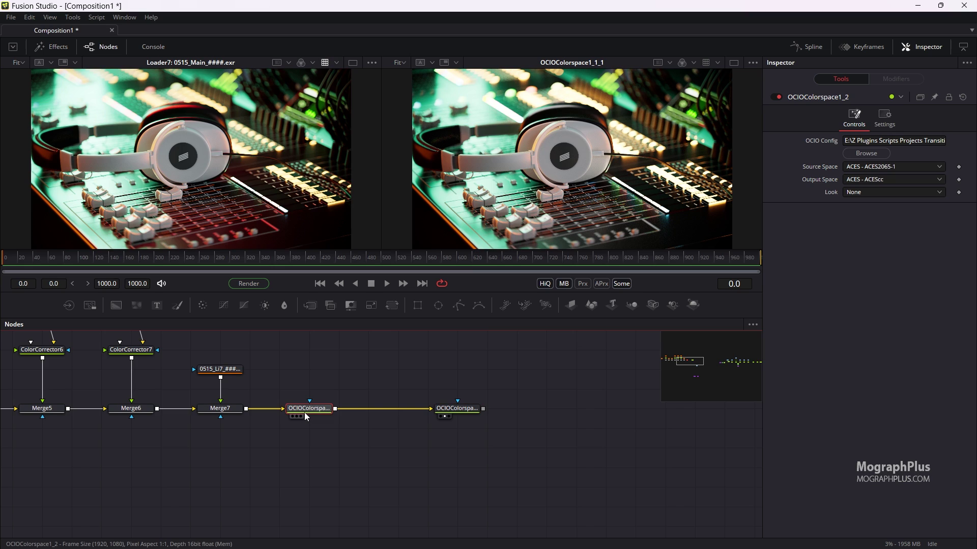
left_click(450, 414)
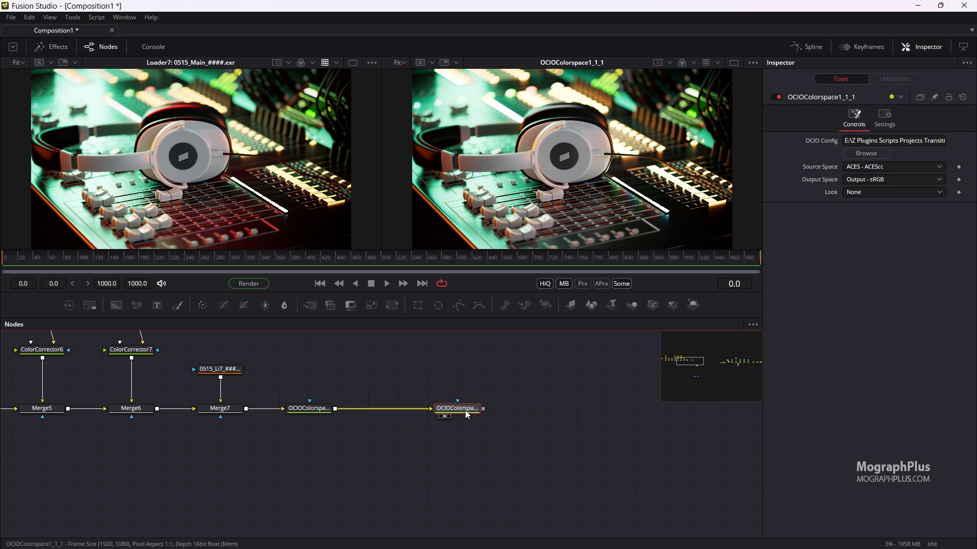
Step: Move the final OCIOColorspace node farther along and insert a Color Corrector between the two colorspace conversions after Merge7
left_click_drag(466, 410, 525, 413)
left_click(427, 425)
key("shift+space")
type("cc")
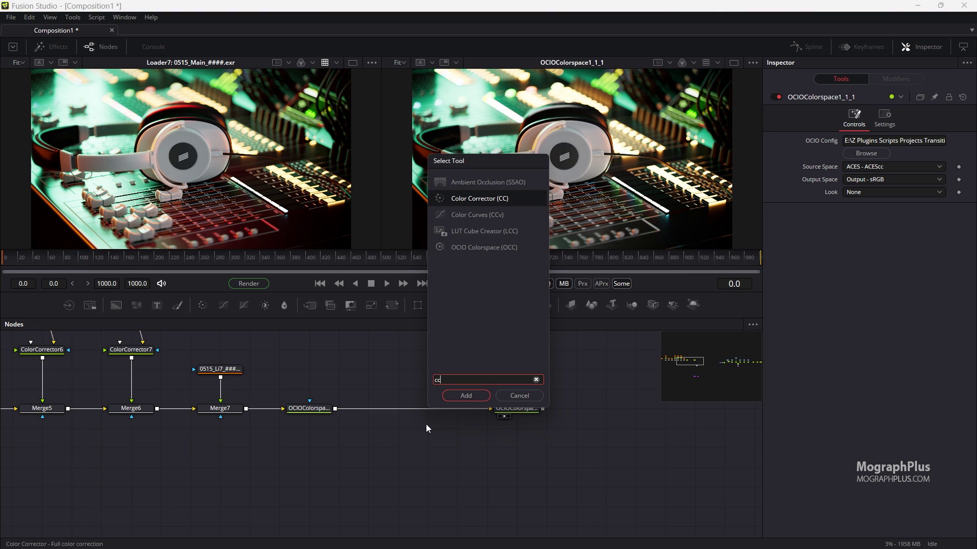
key("Return")
left_click_drag(425, 434, 421, 416)
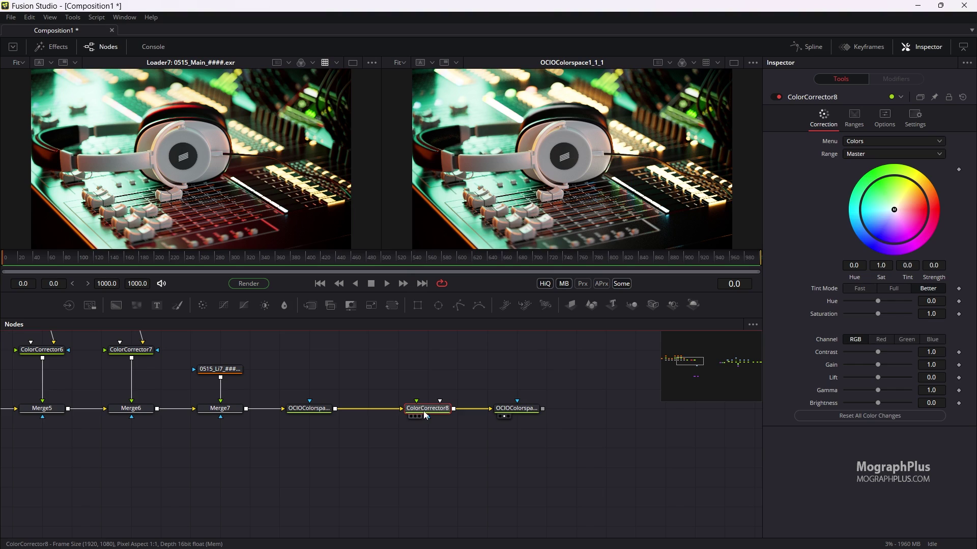
Step: Set the new color corrector's Gain to 1.075 and Gamma to 0.95
left_click(943, 364)
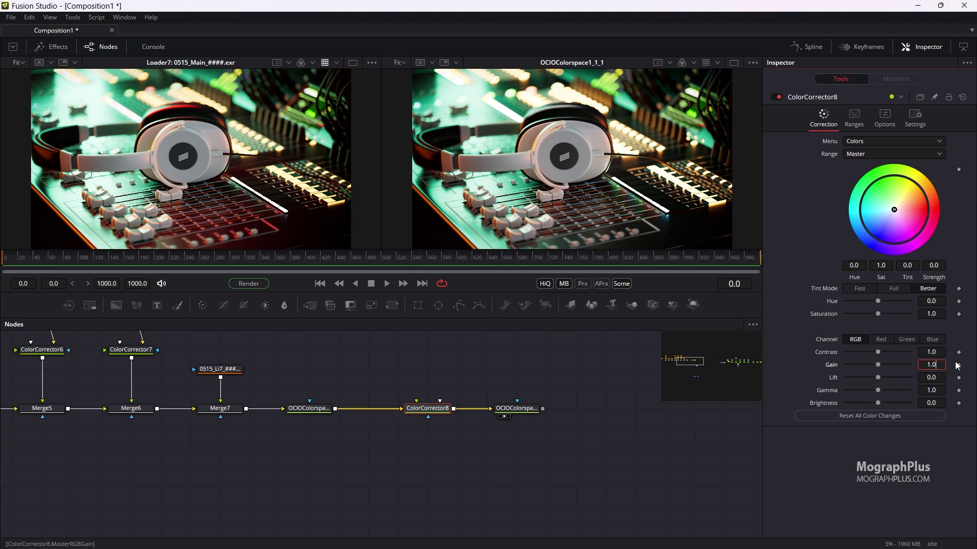
type("75")
left_click(936, 389)
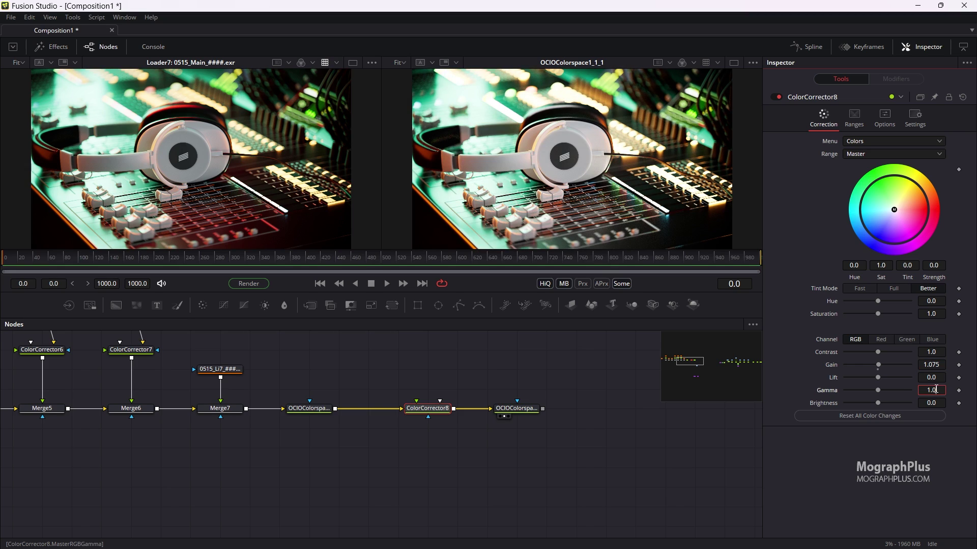
left_click_drag(936, 389, 916, 388)
type(".95")
key("Tab")
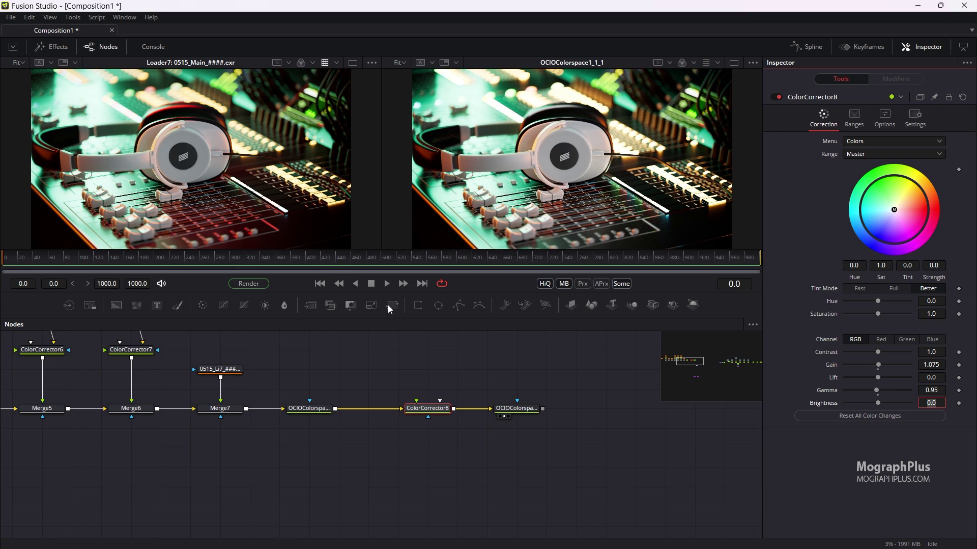
Step: Examine the first composite's node tree from its Cryptomatte branches through to its final OCIOColorspace node
left_click(752, 360)
left_click_drag(489, 409, 636, 373)
scroll(385, 402, "down", 2)
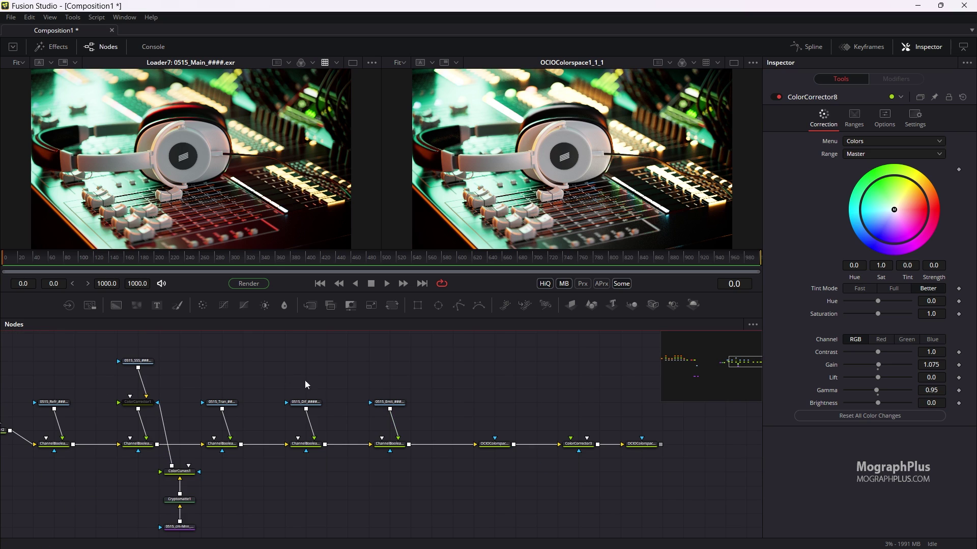
left_click_drag(390, 379, 500, 395)
scroll(500, 395, "down", 2)
left_click_drag(437, 388, 360, 386)
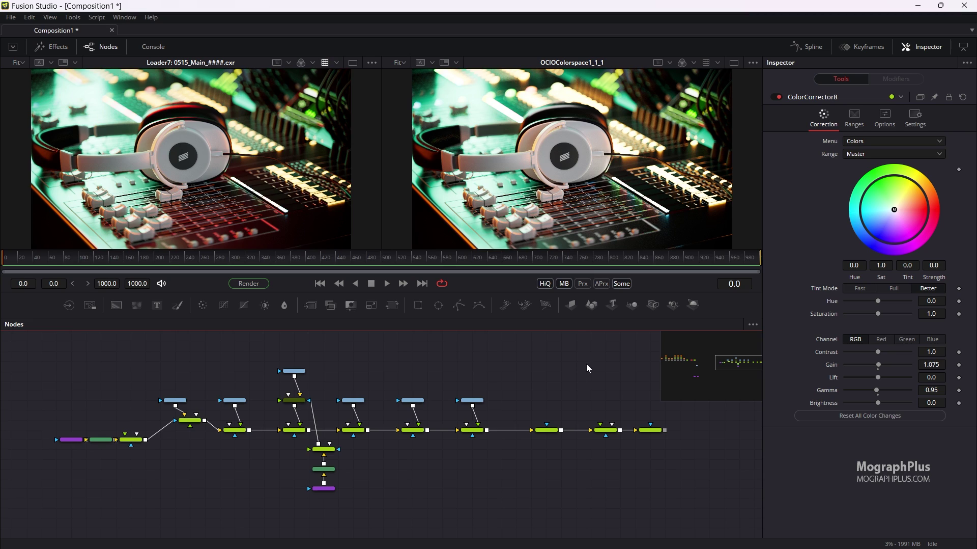
scroll(516, 403, "up", 3)
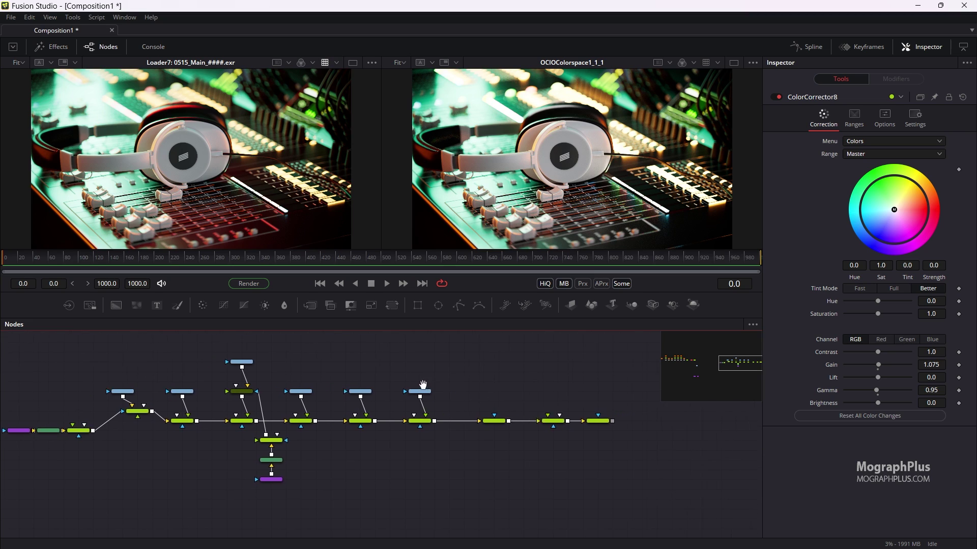
scroll(504, 395, "up", 2)
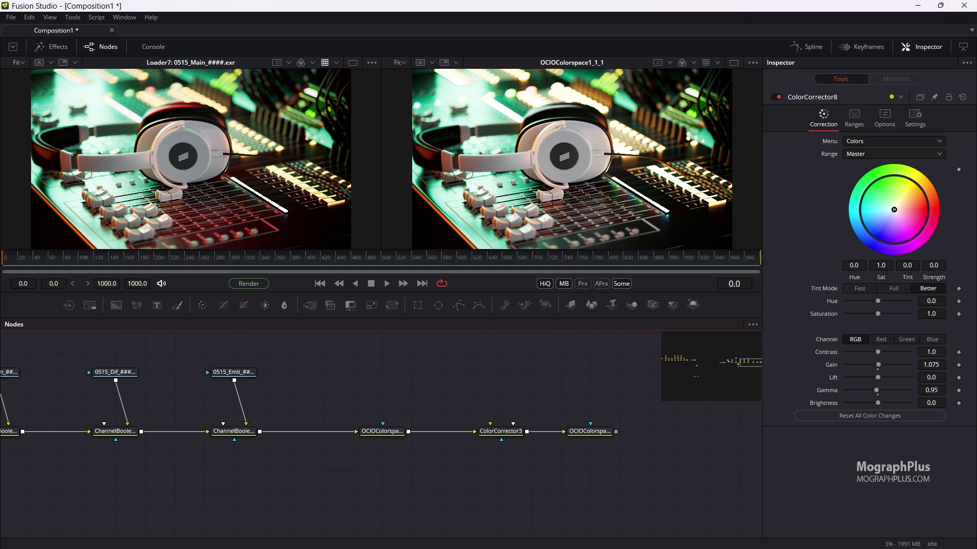
Step: Switch to File Explorer and load 0515_Cstm1_0000.exr into the node graph beneath ColorCorrector3
key("alt+Tab")
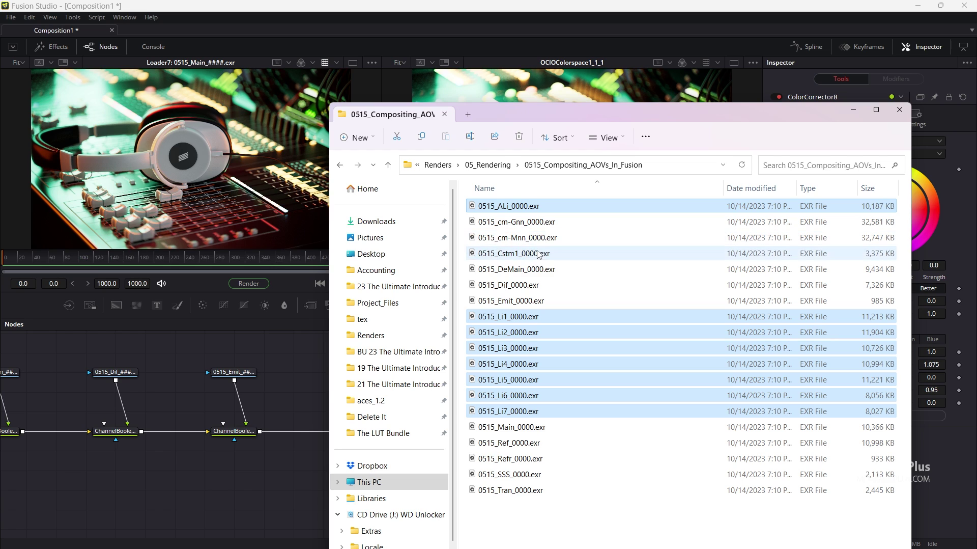
left_click(506, 254)
left_click_drag(502, 257, 498, 498)
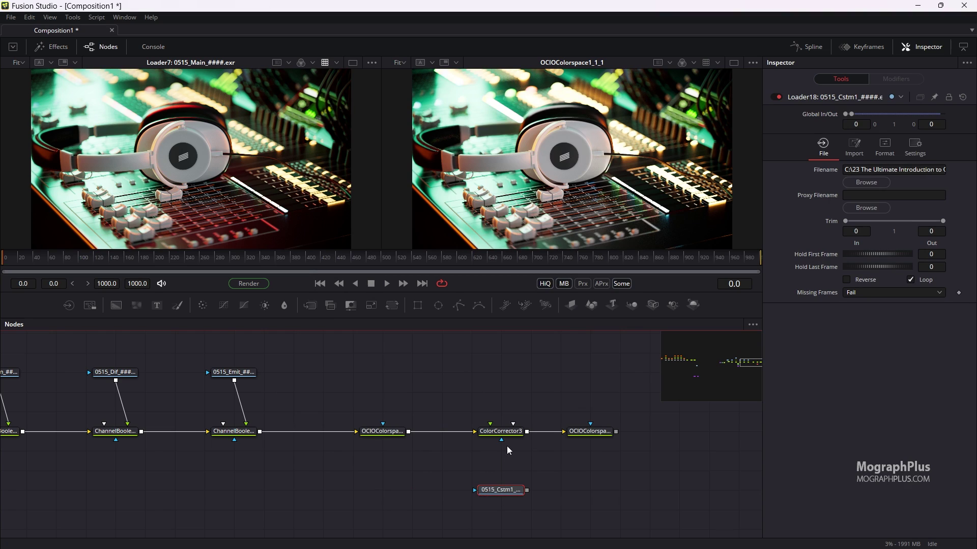
Step: Move the final OCIOColorspace node farther from ColorCorrector3 and show the 0515_Cstm1 pass in the first viewer
left_click_drag(585, 433, 705, 437)
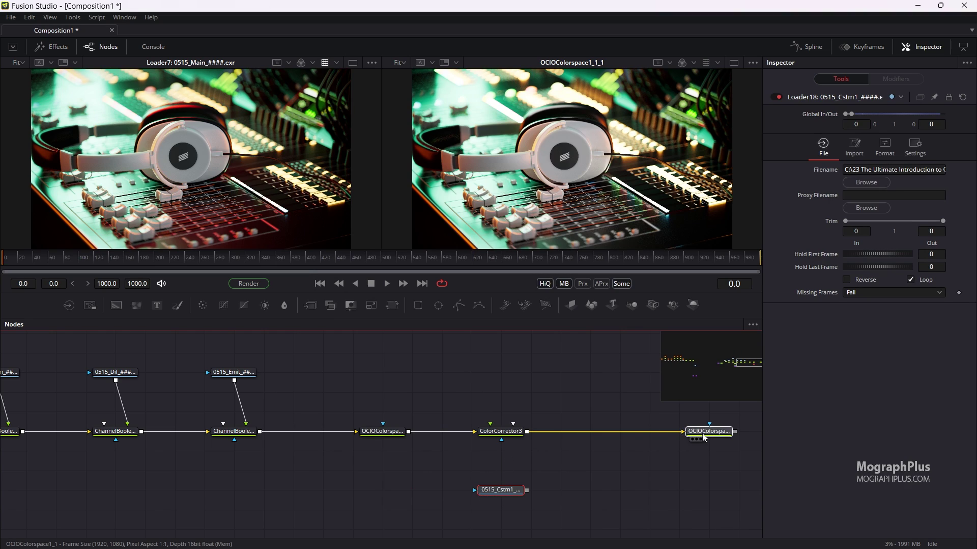
left_click_drag(533, 459, 430, 465)
left_click_drag(411, 501, 248, 183)
left_click(498, 503)
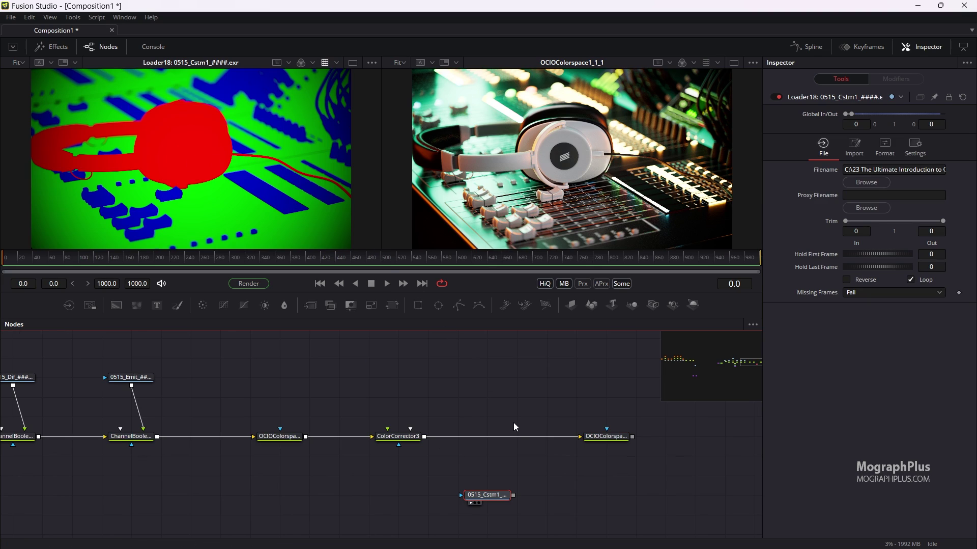
Step: Insert a Color Corrector between ColorCorrector3 and the final OCIOColorspace node of the first composite
key("shift+space")
type("cc")
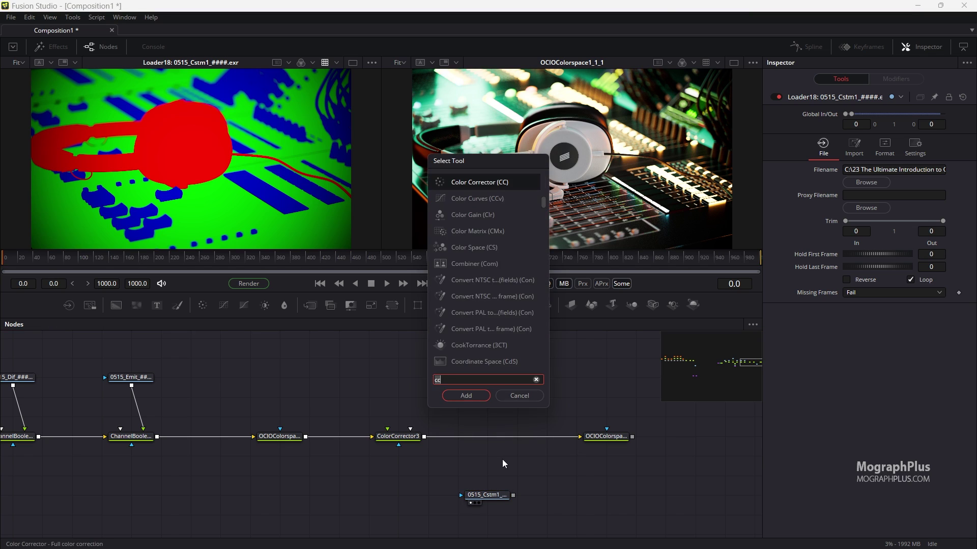
key("Return")
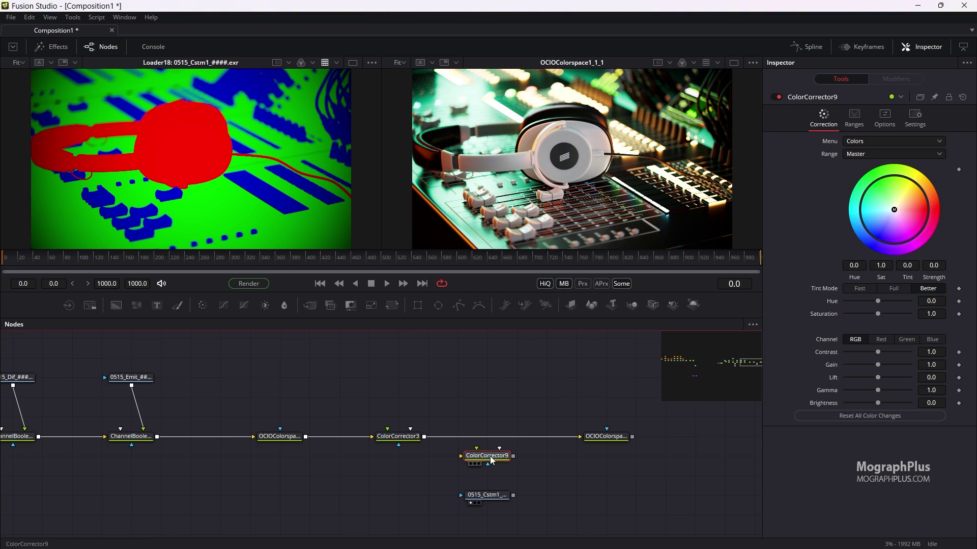
left_click_drag(502, 459, 514, 448)
left_click(515, 441)
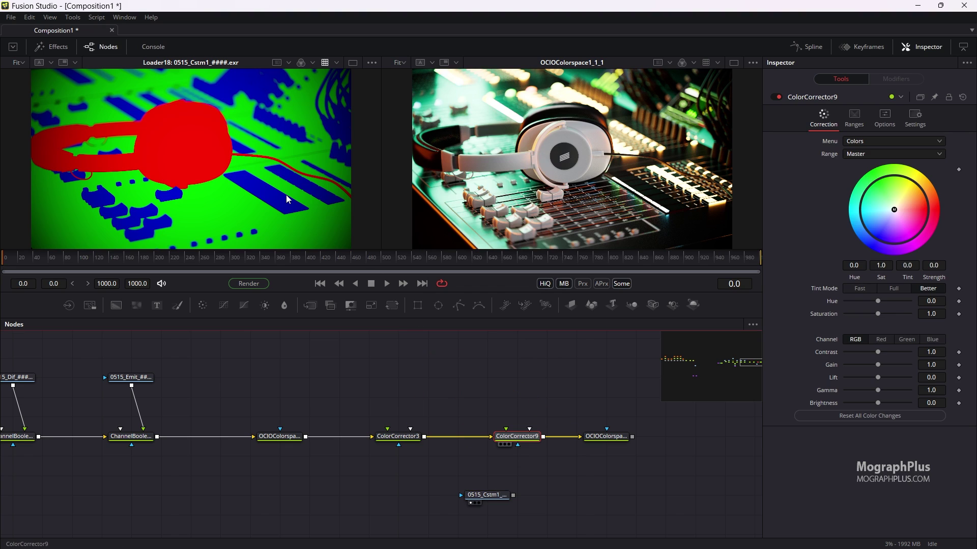
Step: Show the first composite's final OCIOColorspace node in both viewers and turn off the first viewer's LUT
key("1")
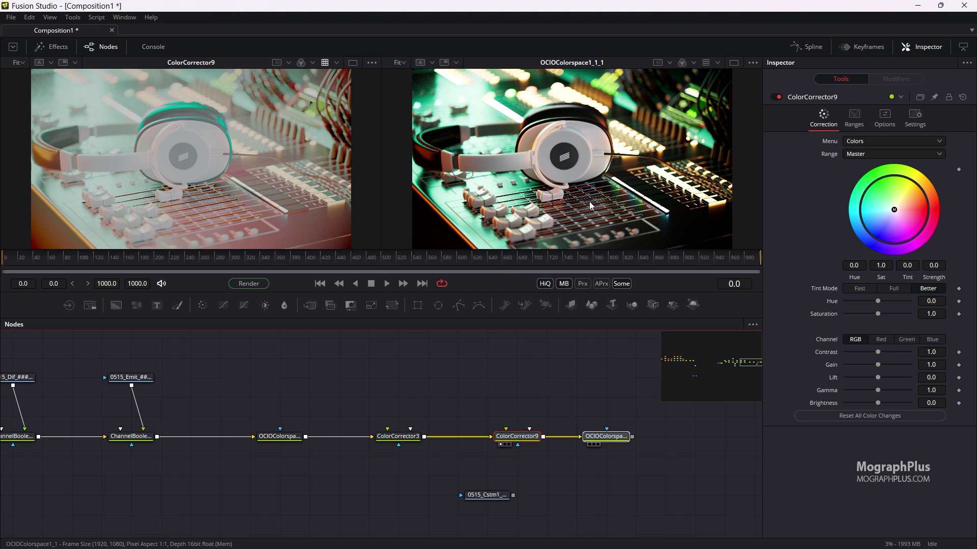
key("2")
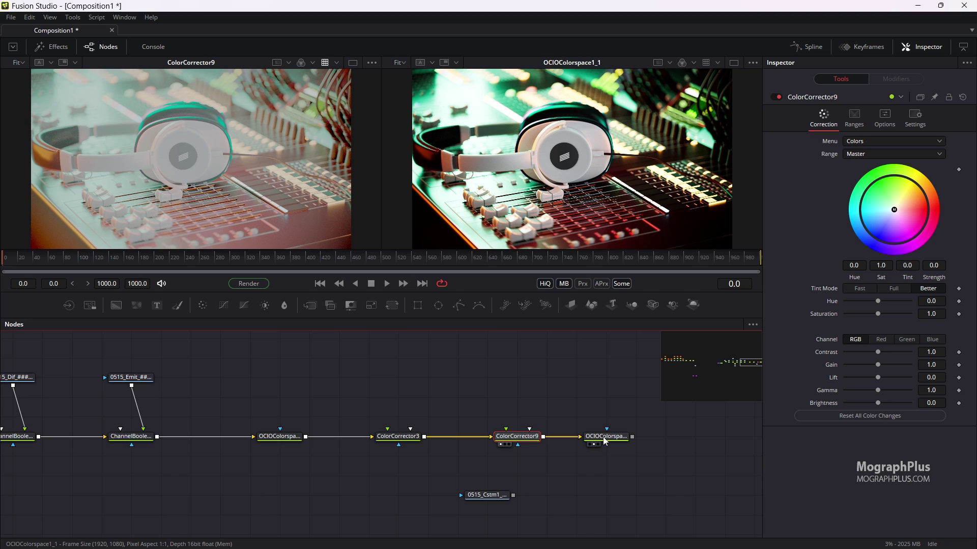
left_click_drag(606, 441, 517, 377)
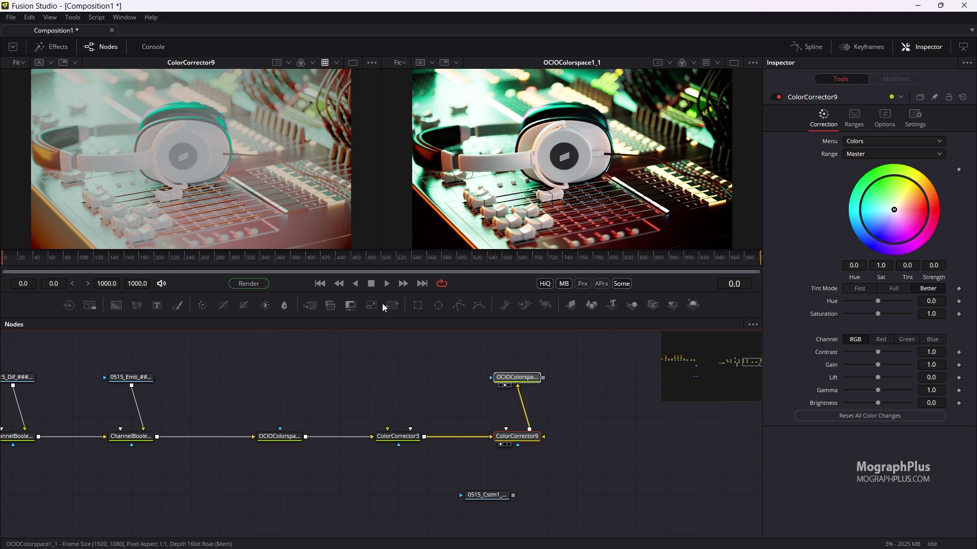
left_click_drag(383, 304, 316, 216)
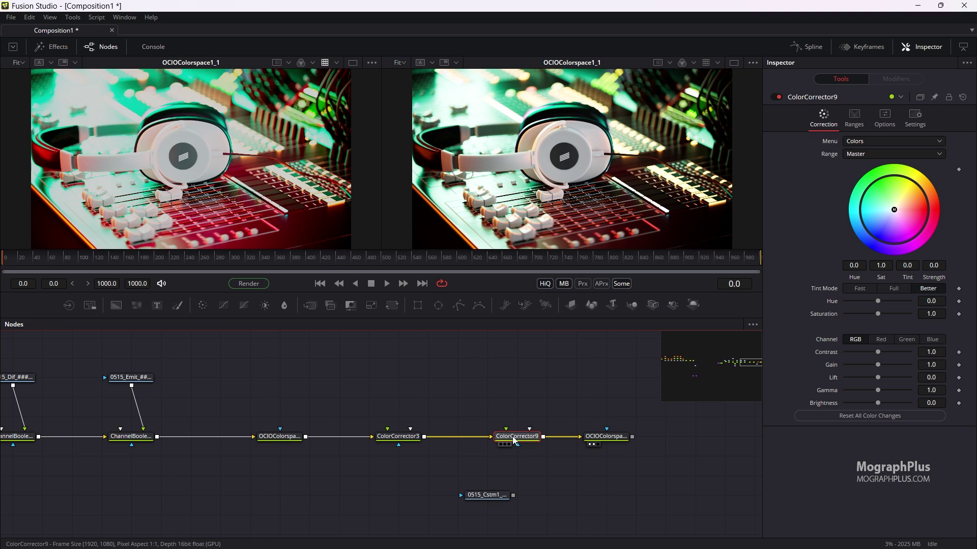
left_click(326, 63)
left_click_drag(446, 341, 387, 342)
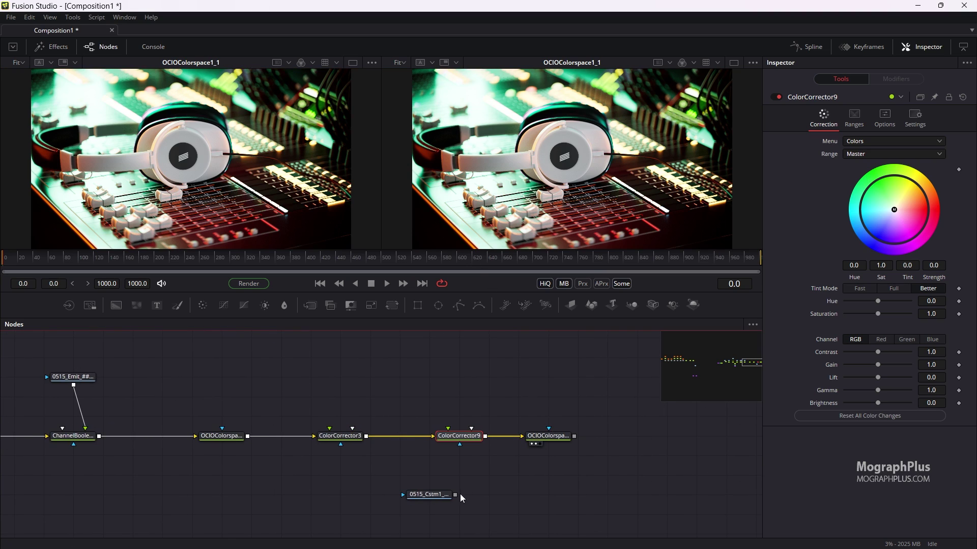
Step: Connect the 0515_Cstm1 loader to ColorCorrector9's effect mask, set its hue to 0.81, and align the loader beneath it
left_click_drag(456, 493, 459, 443)
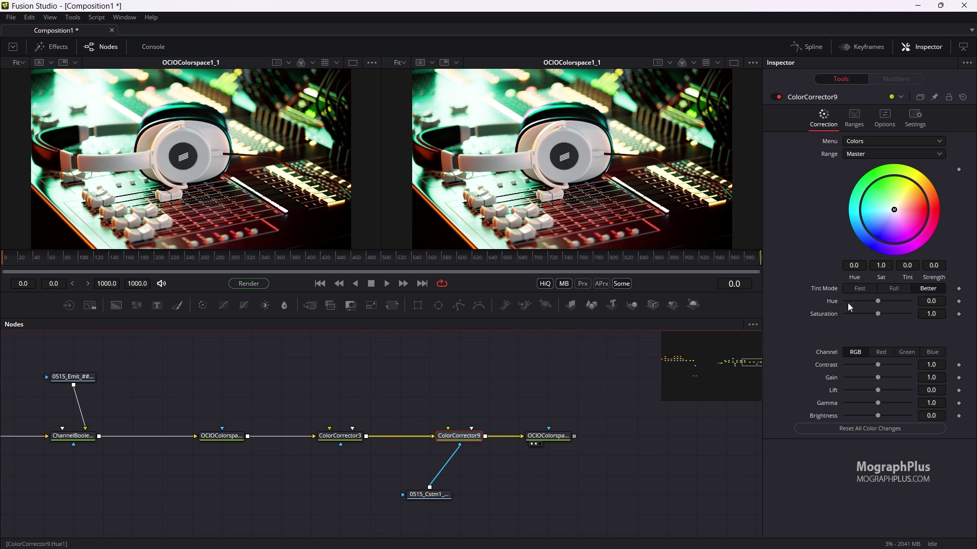
left_click_drag(879, 301, 904, 304)
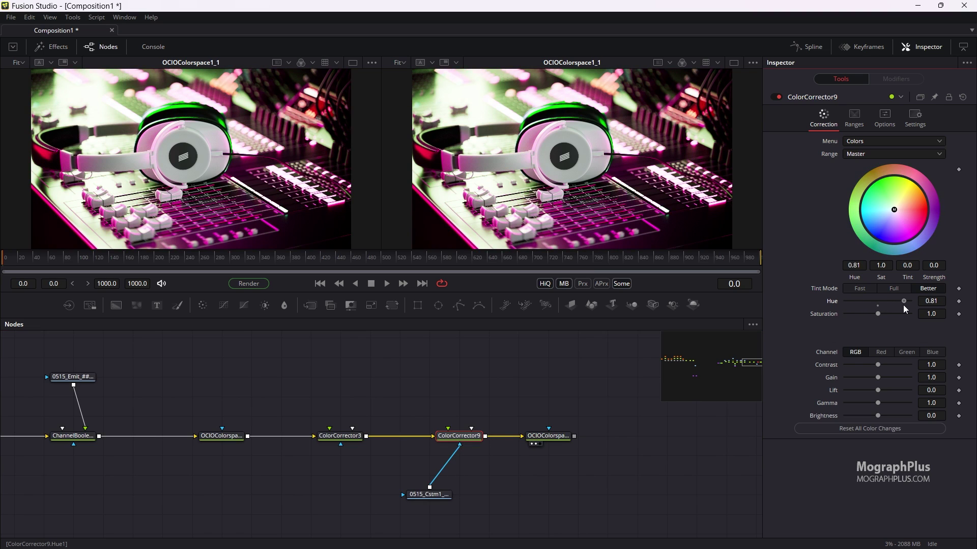
left_click_drag(430, 494, 459, 494)
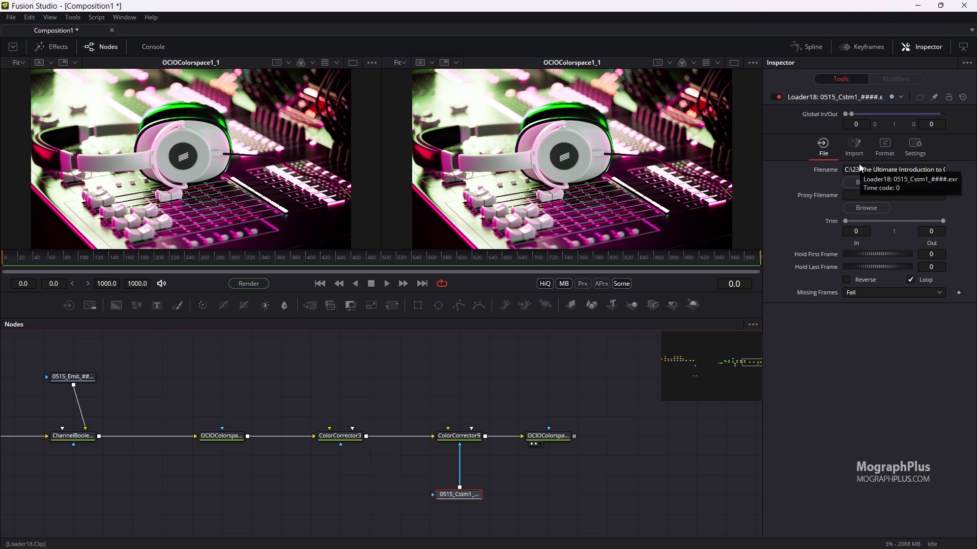
Step: Set ColorCorrector9's mask channel to Red and show the 0515_Cstm1 pass in the first viewer
left_click(459, 438)
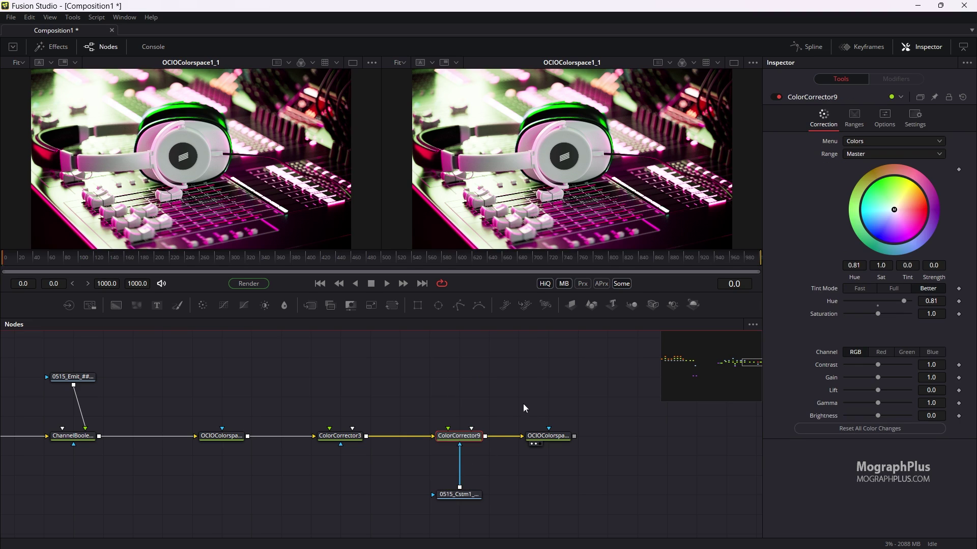
left_click(915, 118)
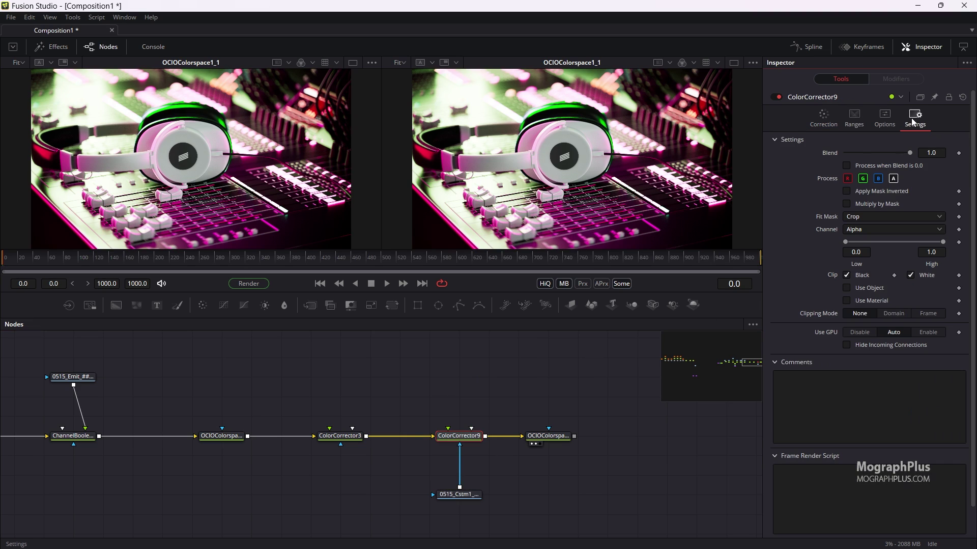
left_click(876, 230)
left_click(876, 196)
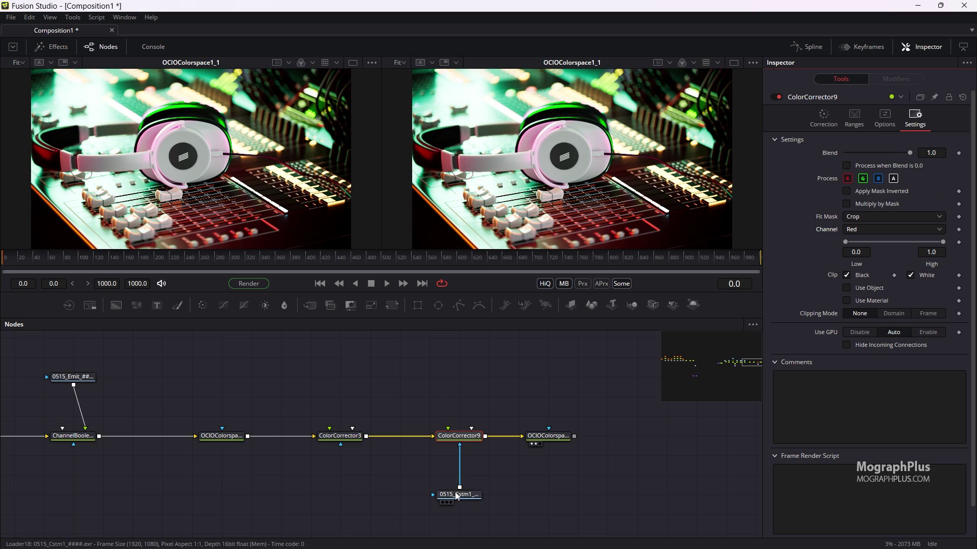
left_click_drag(458, 494, 267, 192)
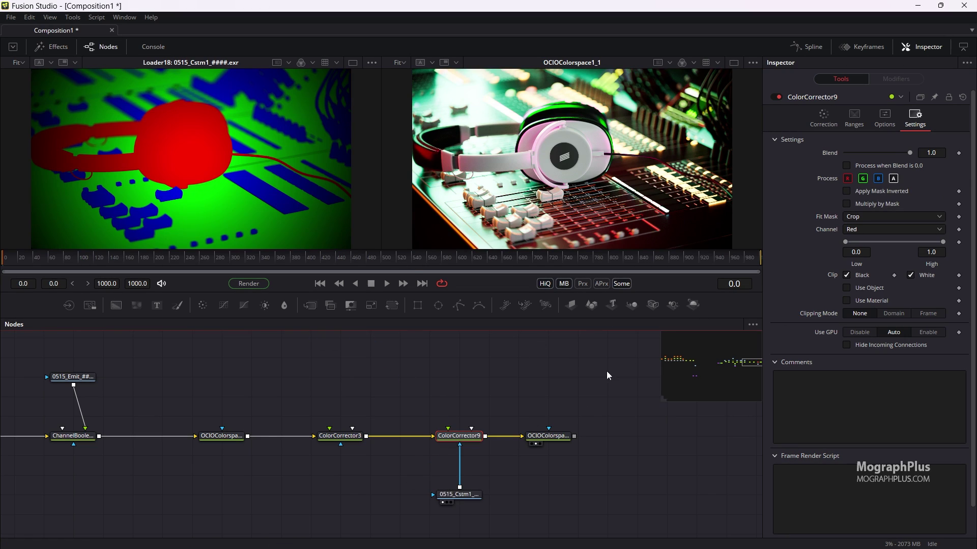
Step: Set ColorCorrector9's hue to 0.19 and RGB gain to 2.9, and disable the node
left_click(820, 118)
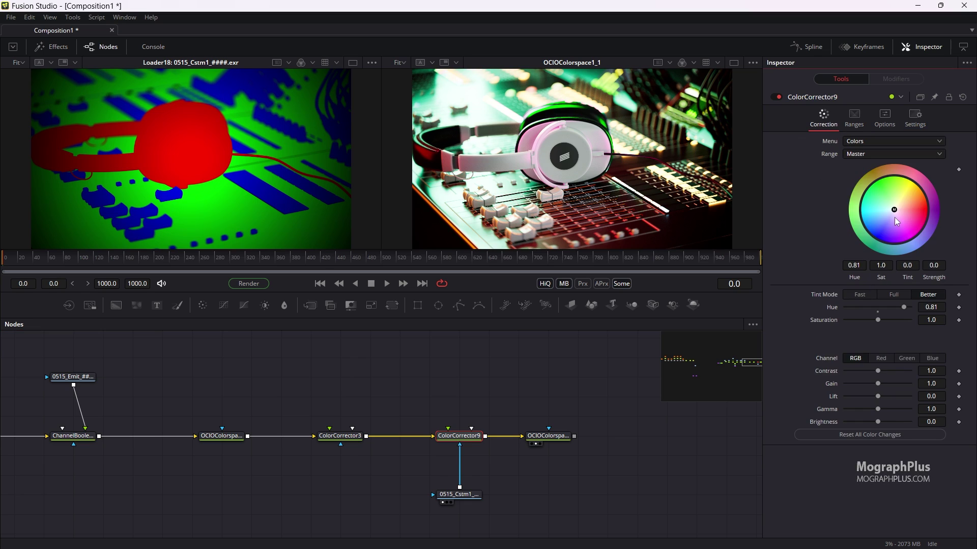
left_click_drag(892, 306, 859, 349)
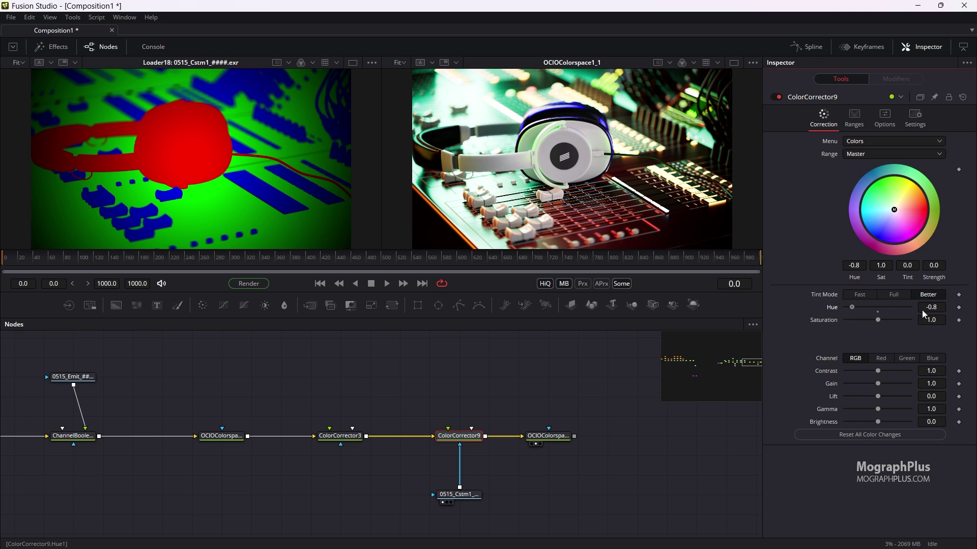
left_click_drag(854, 308, 885, 307)
left_click_drag(878, 383, 893, 383)
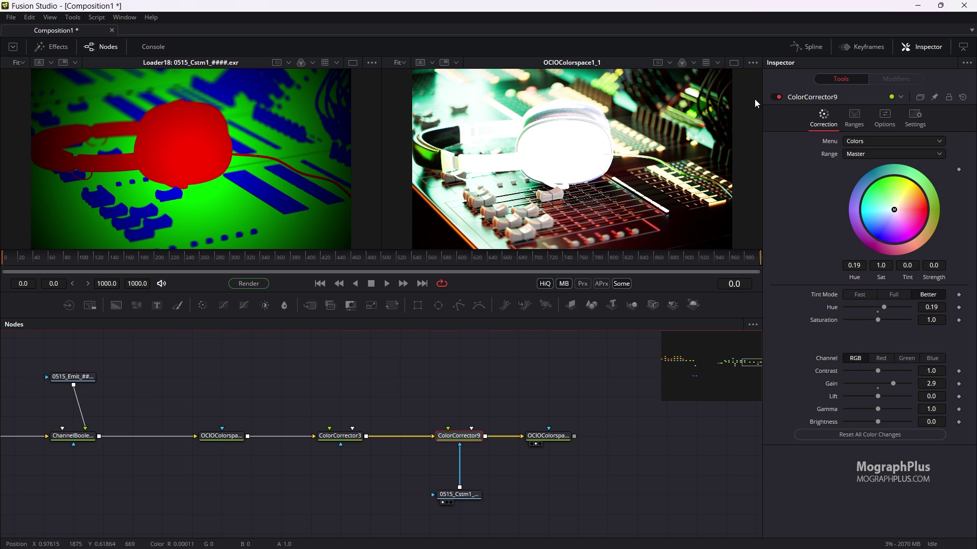
left_click(774, 97)
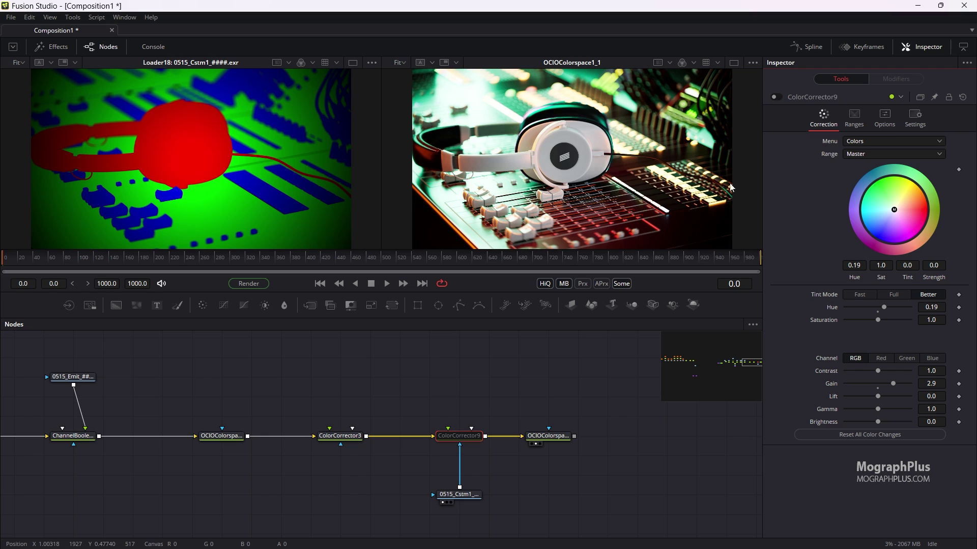
left_click(521, 437)
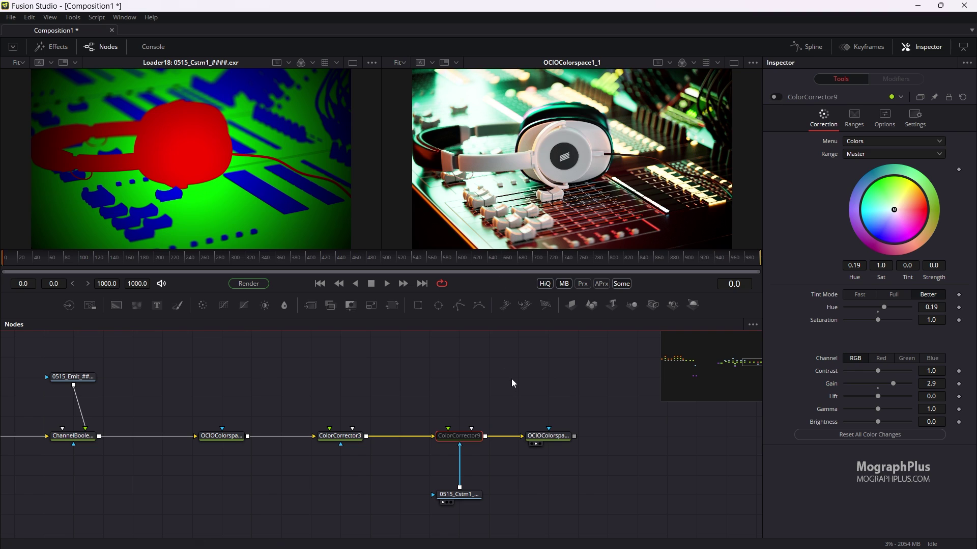
Step: Add a Saver after the first composite's final OCIOColorspace node
left_click_drag(454, 391, 296, 381)
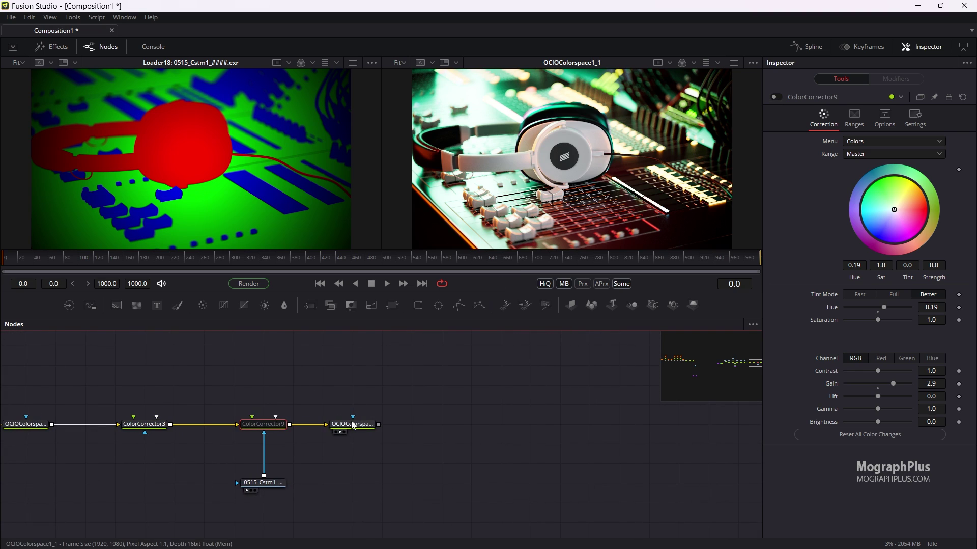
left_click(353, 423)
key("shift+space")
type("cc")
key("BackSpace")
key("BackSpace")
type("saver")
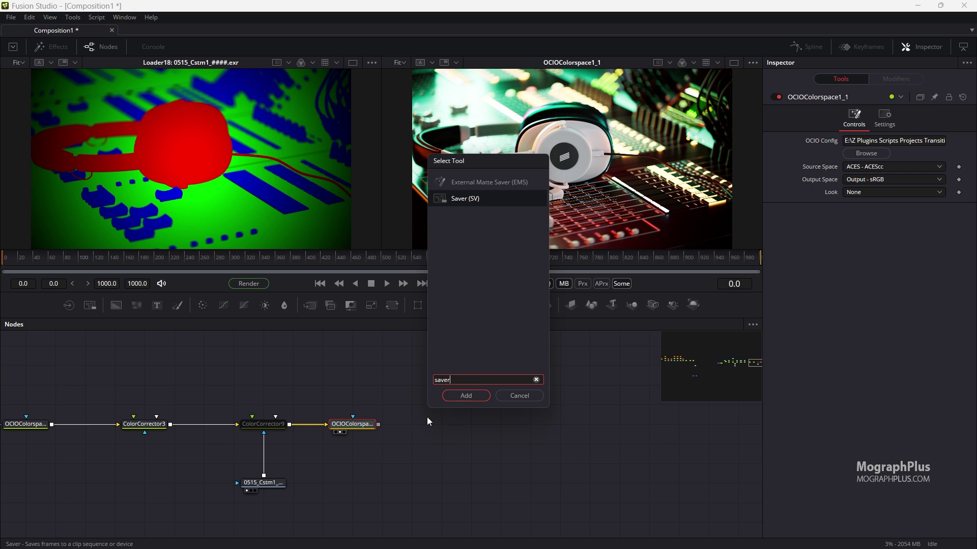
key("Return")
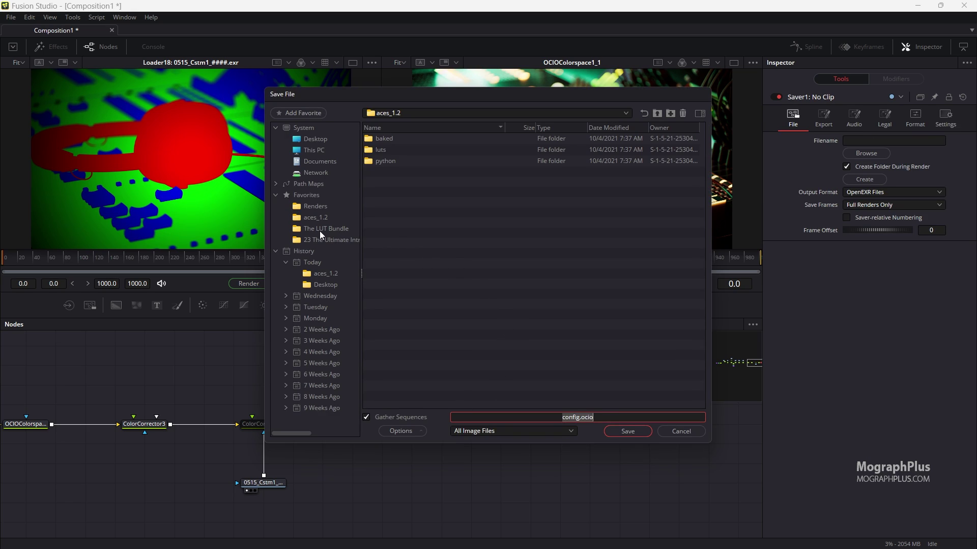
Step: Choose the 0515_Compositing_AOVs_In_Fusion folder inside Renders, 05_Rendering as the Saver's destination
left_click(318, 206)
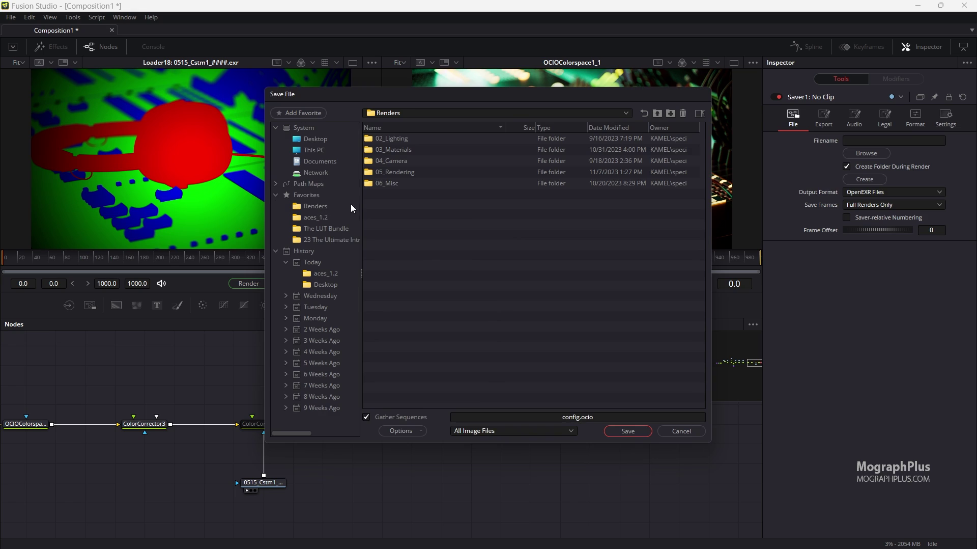
double_click(400, 173)
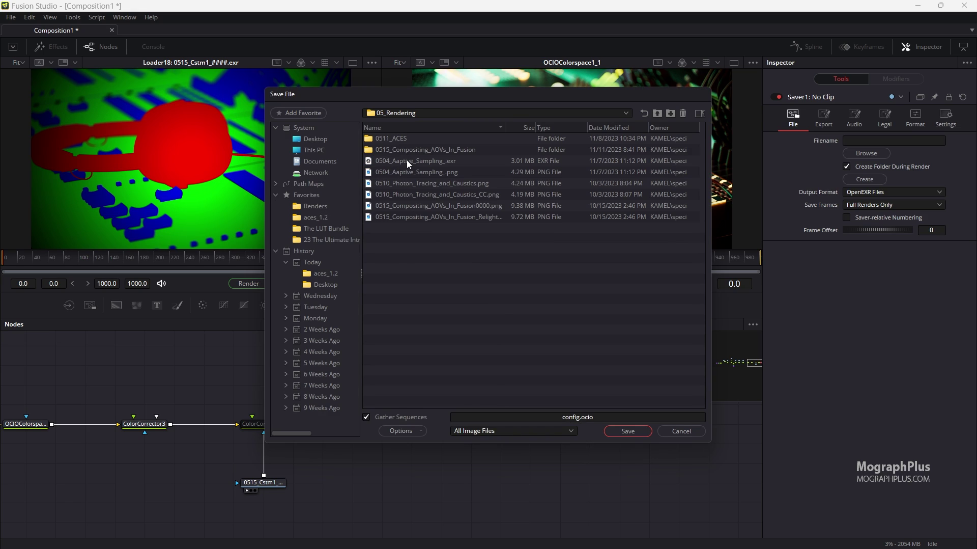
double_click(408, 149)
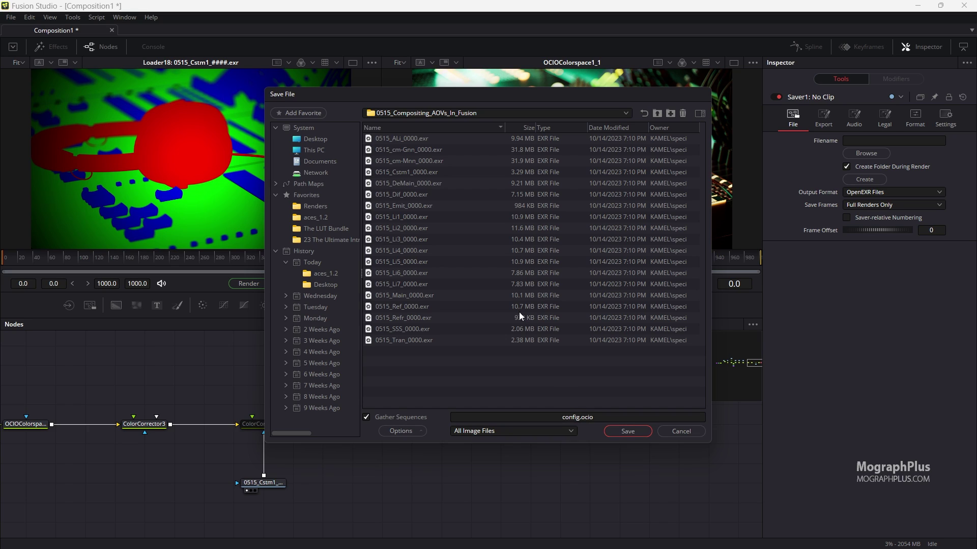
Step: Name the Saver's output file 0515_Compositing_AOVs_In_Fusion.png
left_click(554, 418)
double_click(554, 417)
left_click(554, 417)
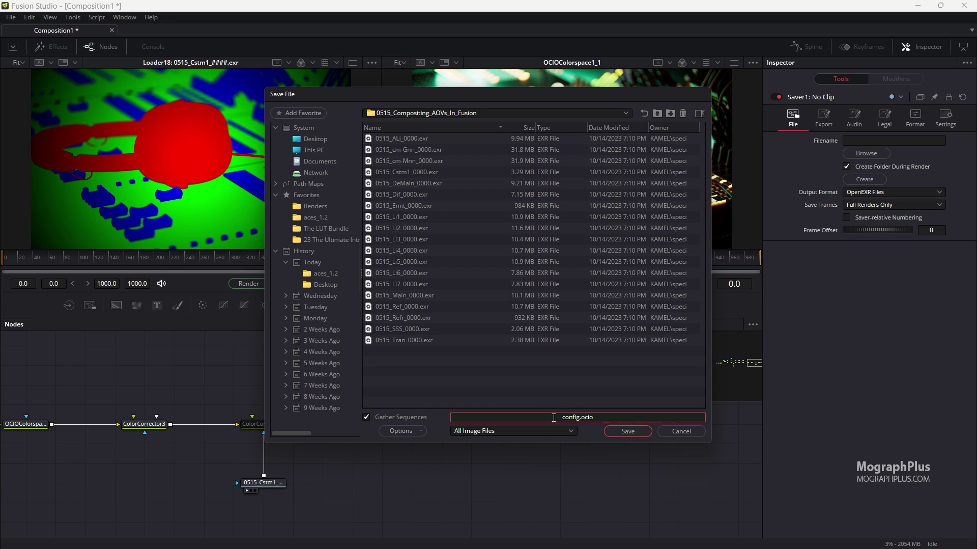
left_click_drag(554, 418, 629, 418)
type("0515_Compositing_AOVs_In_Fusion")
key("ctrl+a")
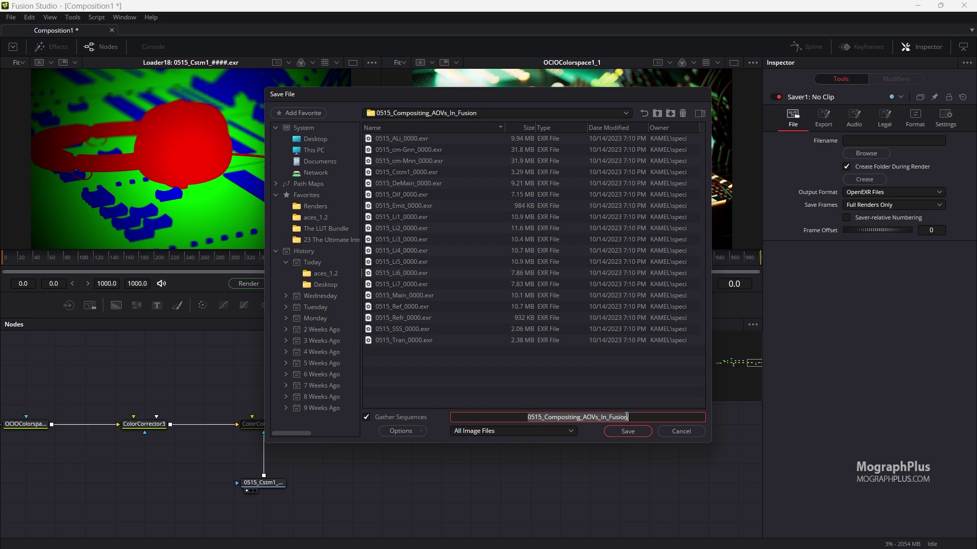
left_click(666, 414)
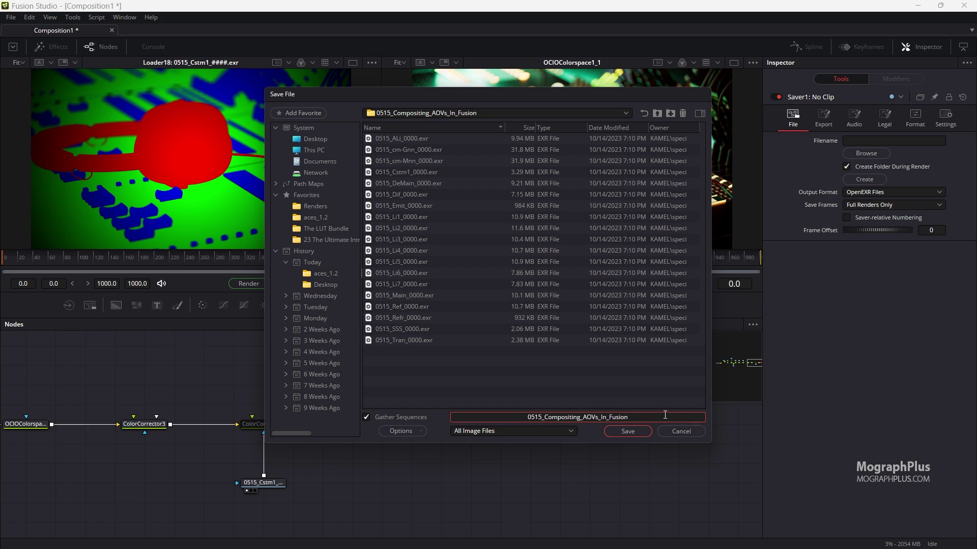
type(".png")
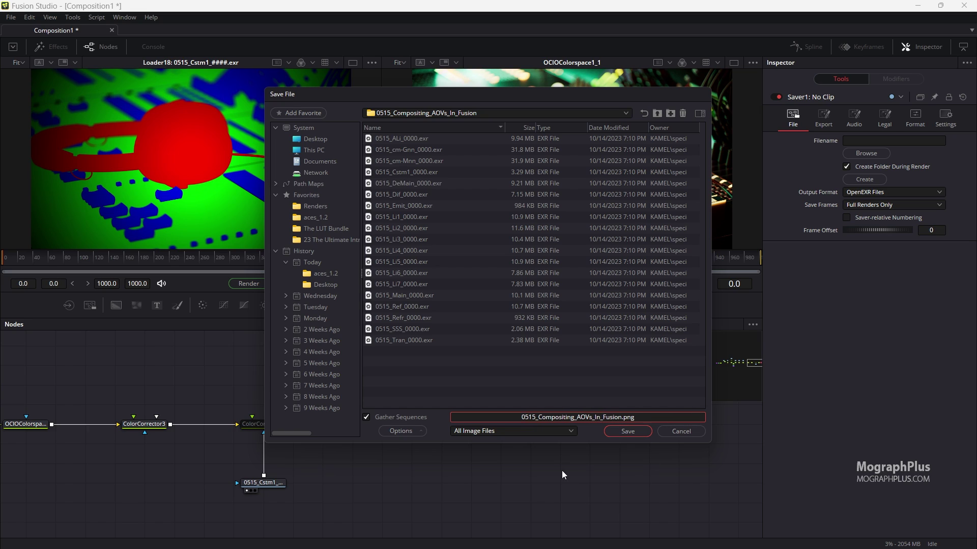
Step: Set the output file type to PNG Files and save the Saver's file settings
left_click(539, 430)
scroll(538, 461, "down", 3)
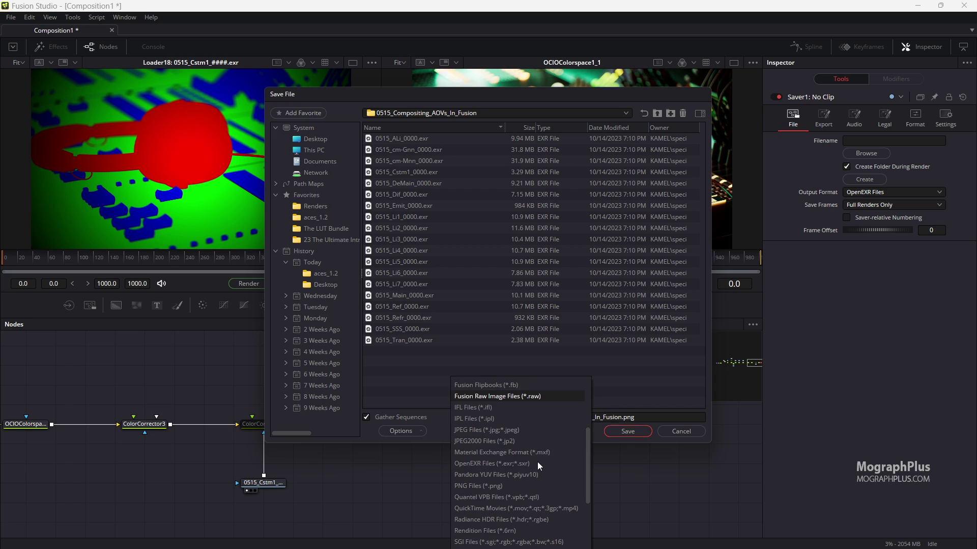
scroll(538, 461, "down", 2)
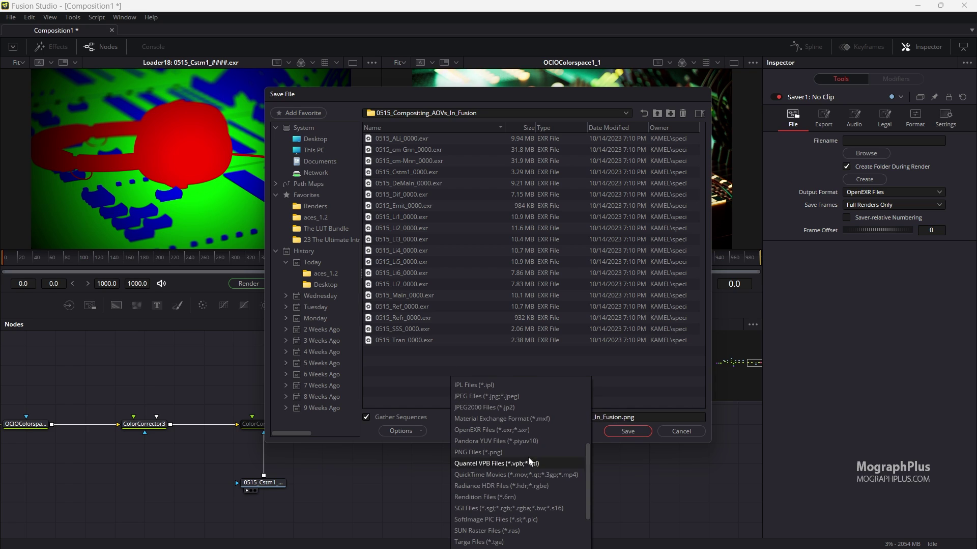
left_click(525, 452)
left_click(631, 434)
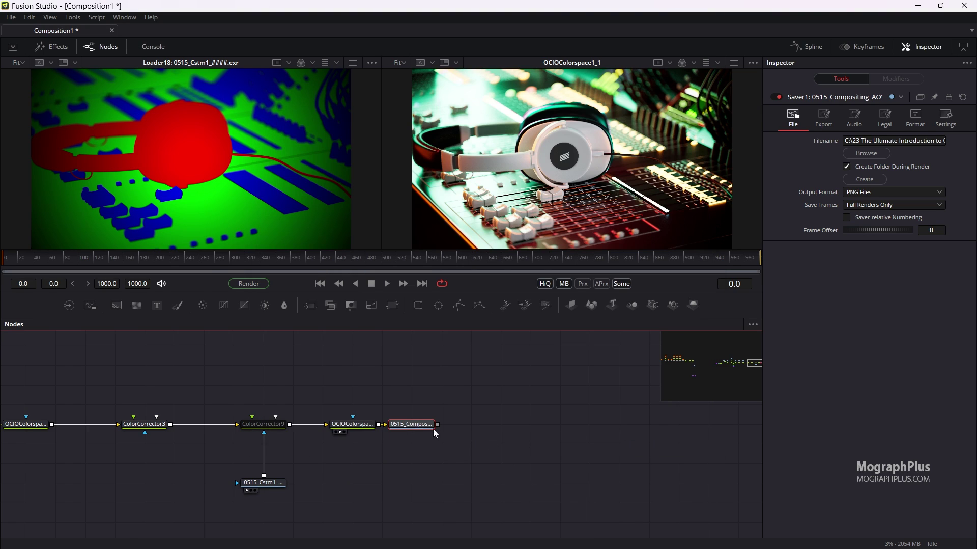
Step: Move the Saver farther from the final OCIOColorspace node and show it in the second viewer
left_click_drag(434, 429, 457, 440)
left_click_drag(379, 428, 594, 144)
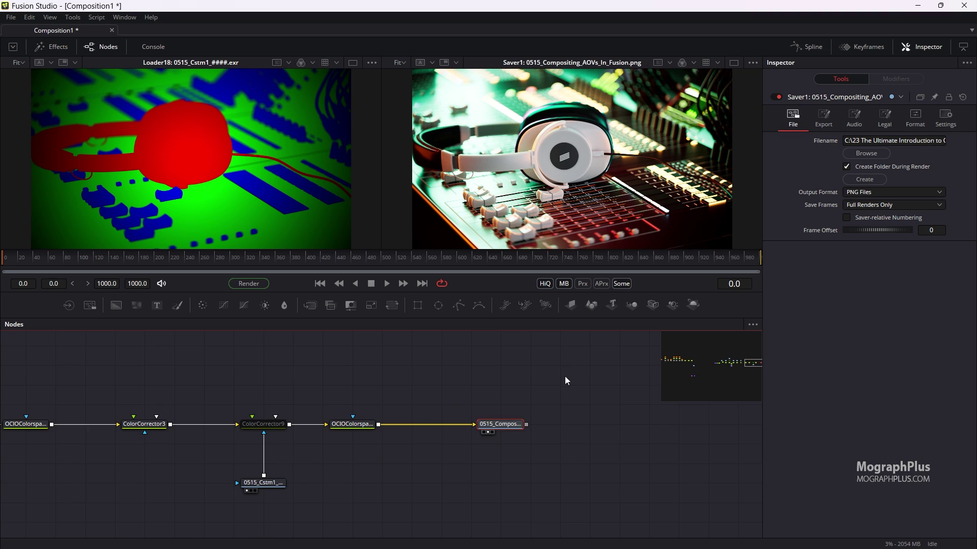
Step: Paste a copy of the Saver beside the final OCIOColorspace node of the light-pass composite
left_click_drag(566, 375, 408, 493)
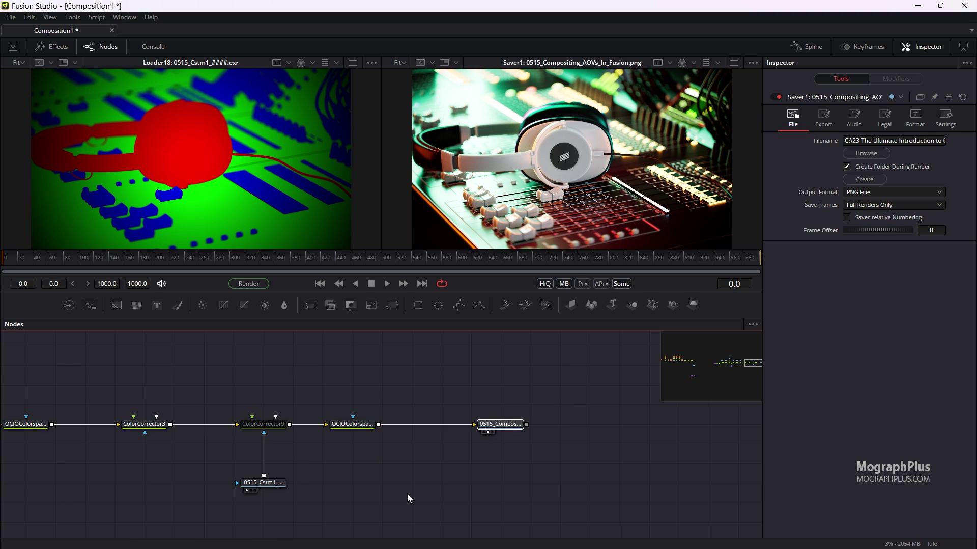
left_click(684, 358)
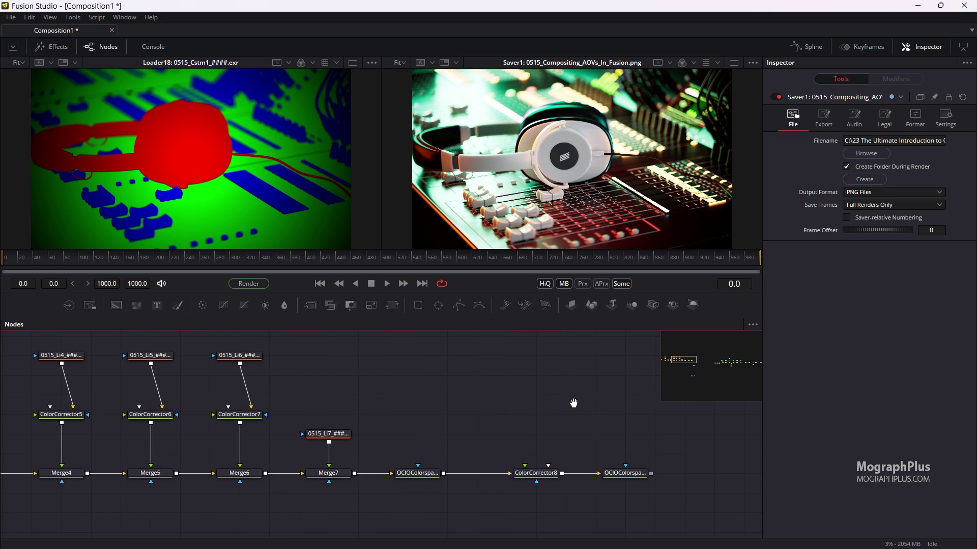
left_click_drag(574, 403, 347, 386)
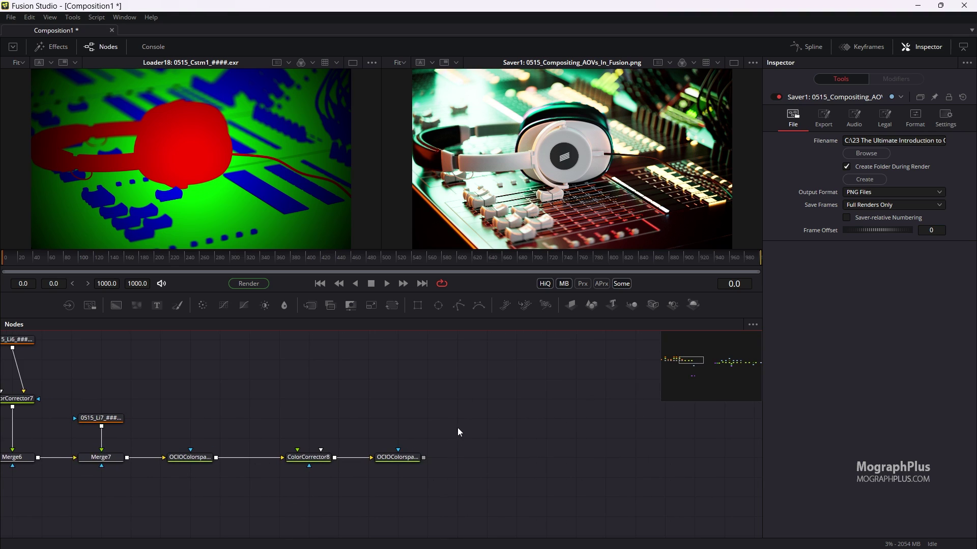
key("ctrl+v")
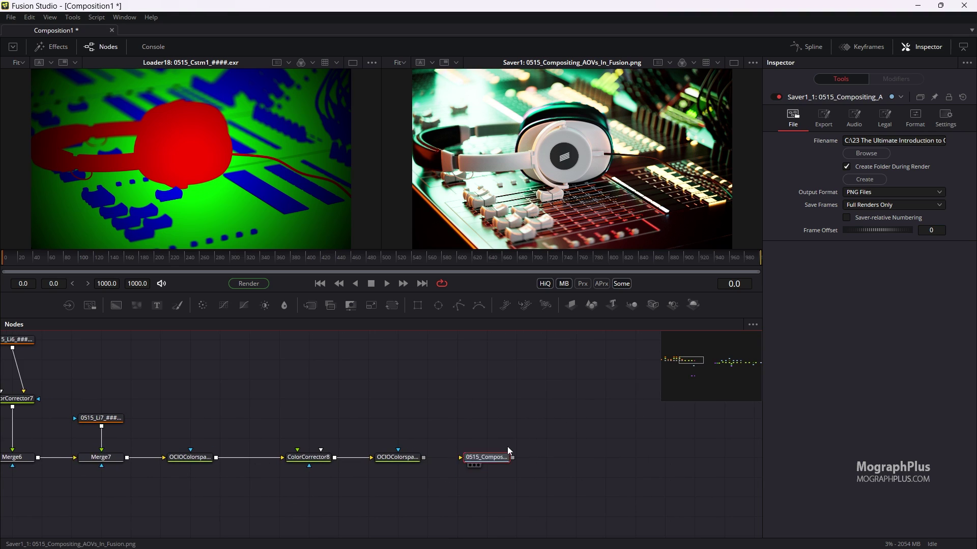
Step: Connect the final OCIOColorspace node to the pasted Saver and name its output file 0515_Compositing_AOVs_In_Fusion_Relight.png
left_click_drag(424, 457, 323, 210)
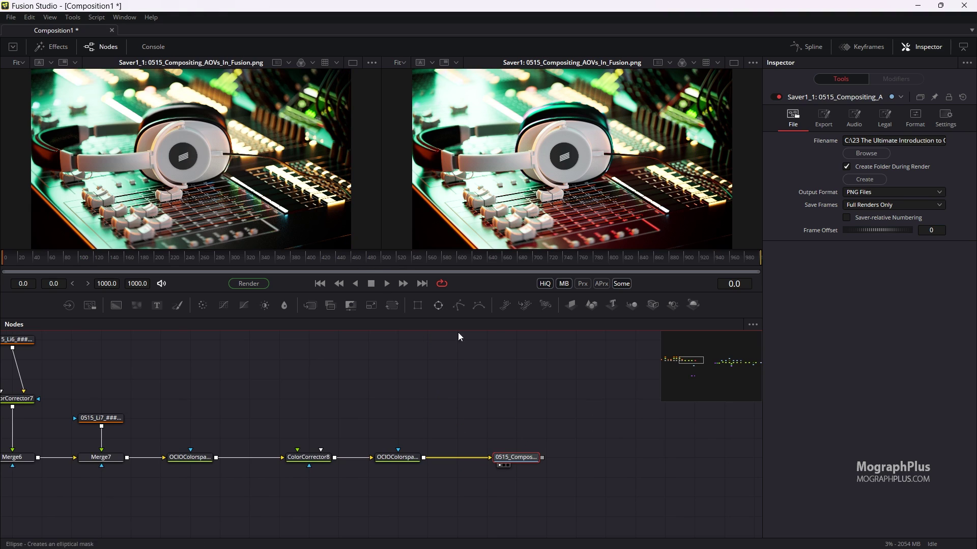
left_click_drag(437, 412, 380, 416)
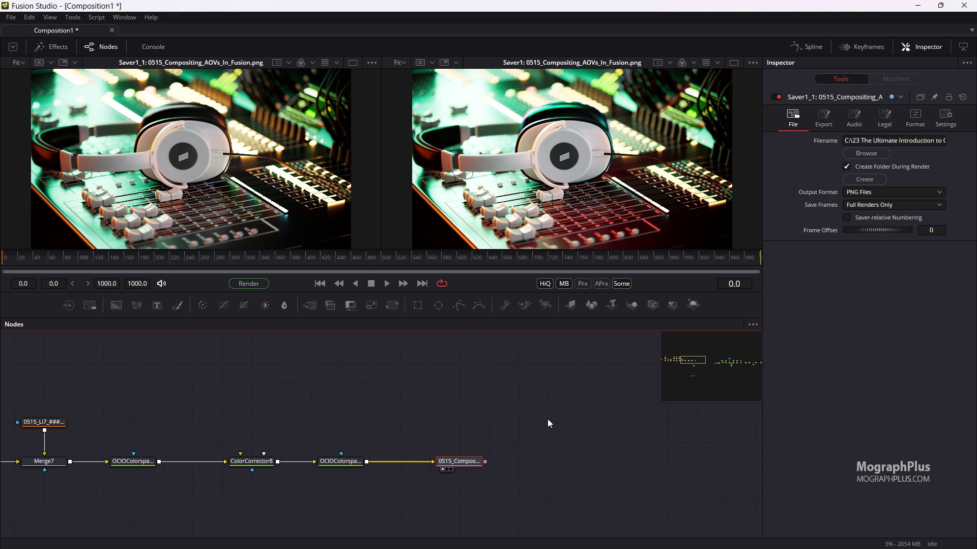
left_click(867, 153)
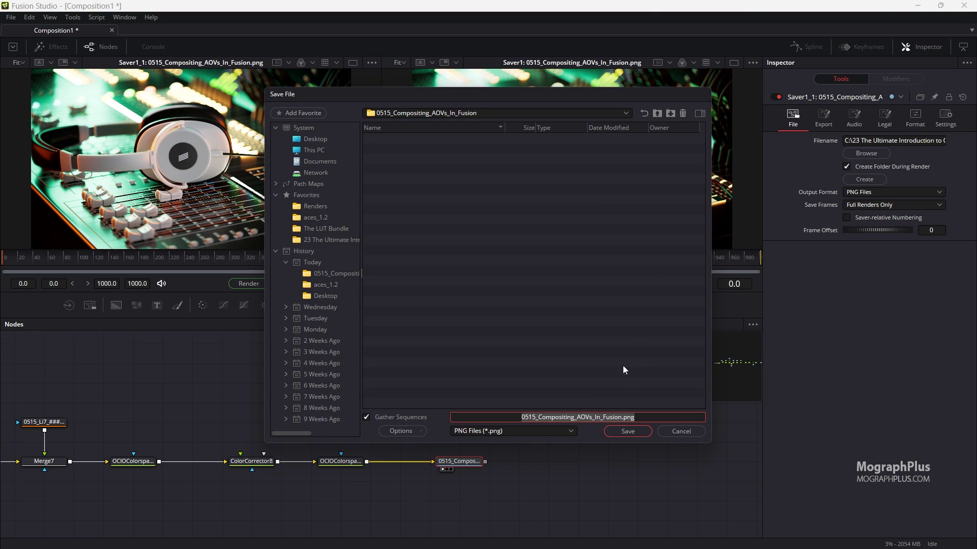
left_click(608, 417)
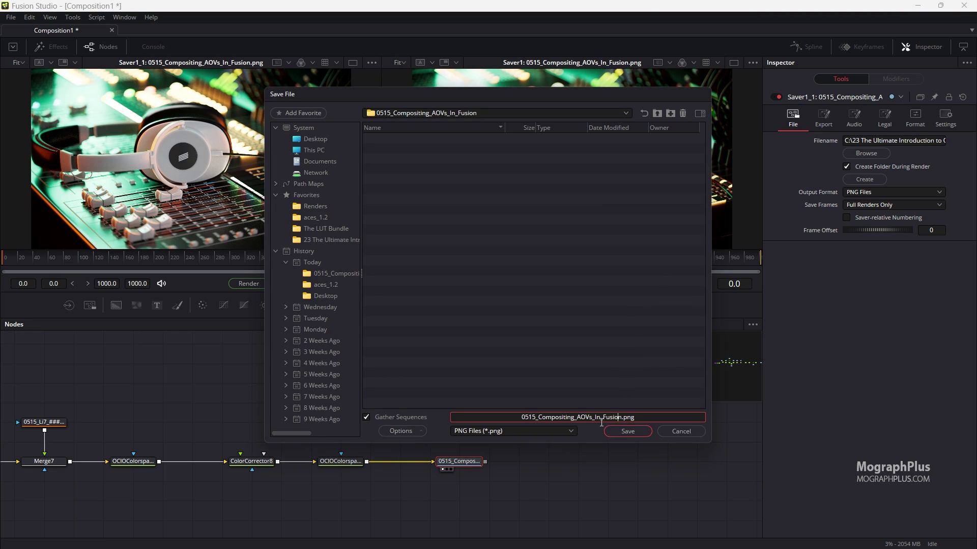
type("_Relight")
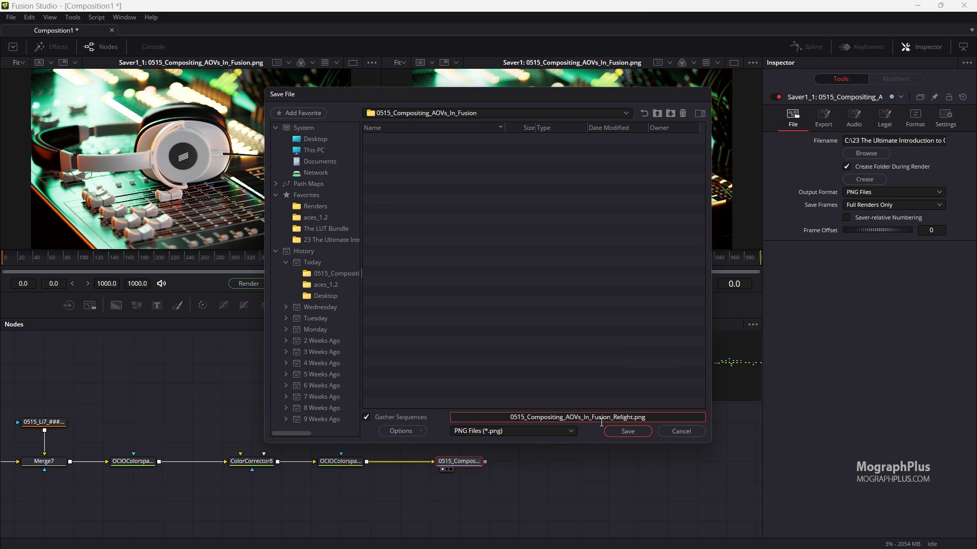
left_click(628, 431)
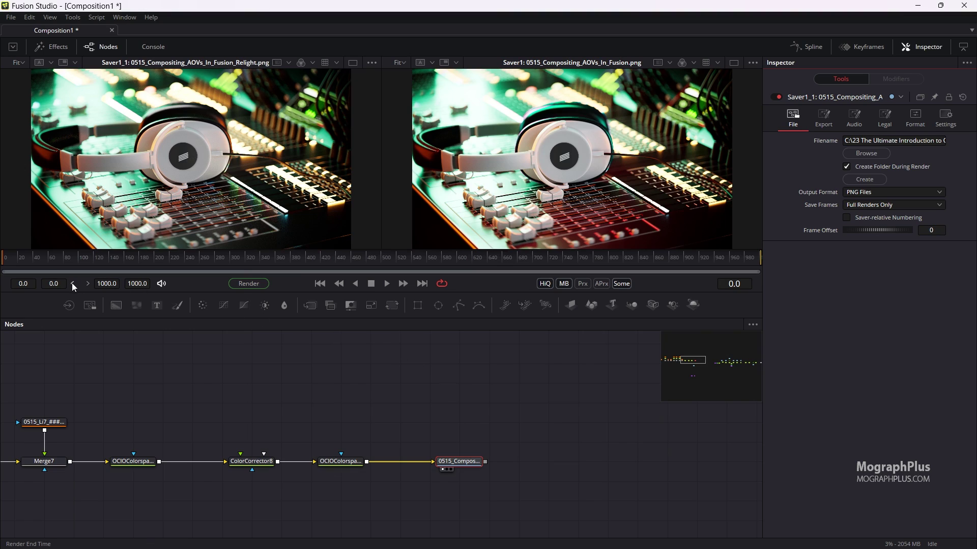
Step: Set the render end and global end times to 0 and start rendering the composition with the Final configuration
double_click(101, 281)
type("0")
key("Tab")
type("0")
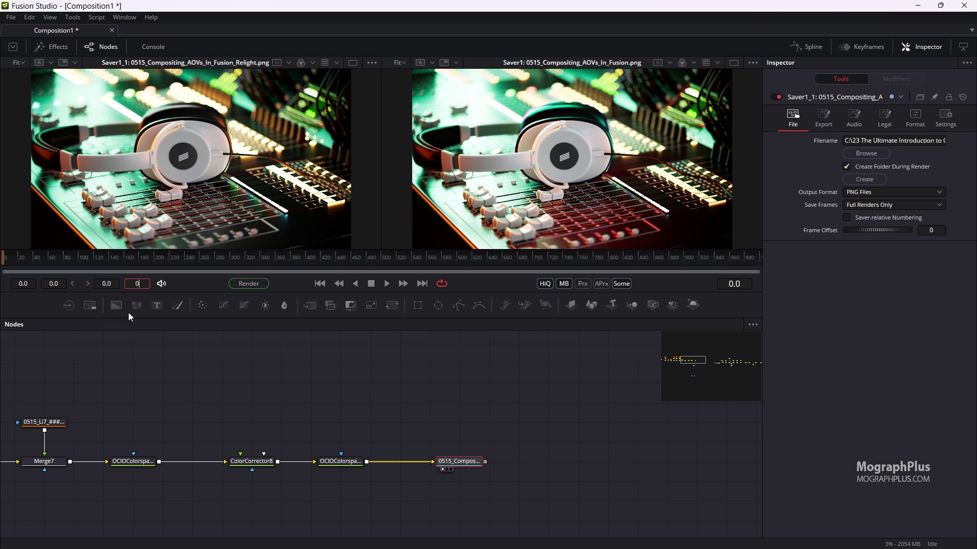
key("Return")
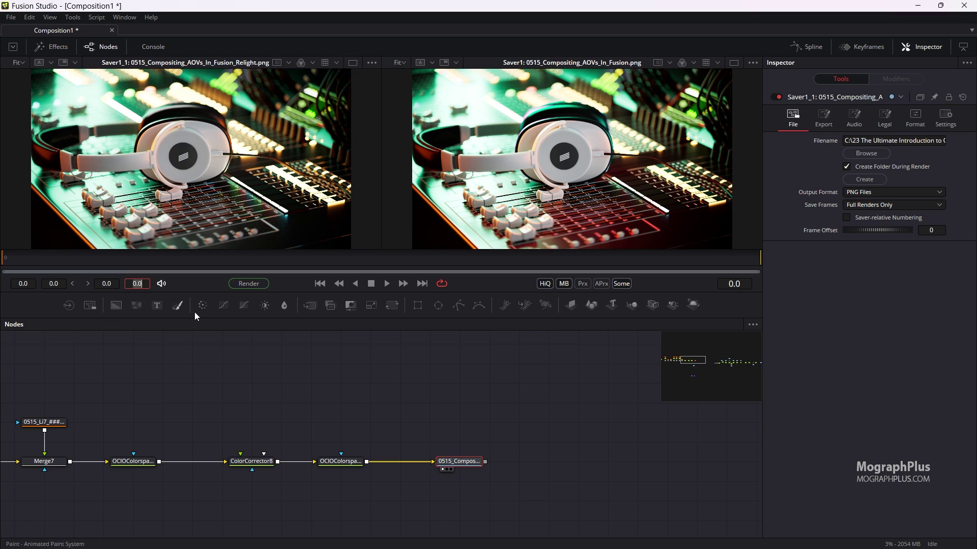
left_click(252, 285)
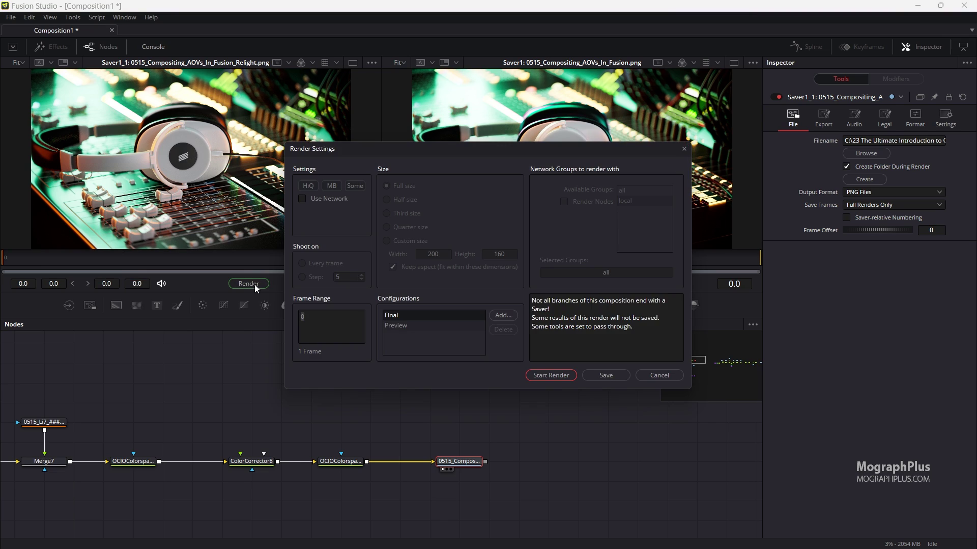
left_click(565, 376)
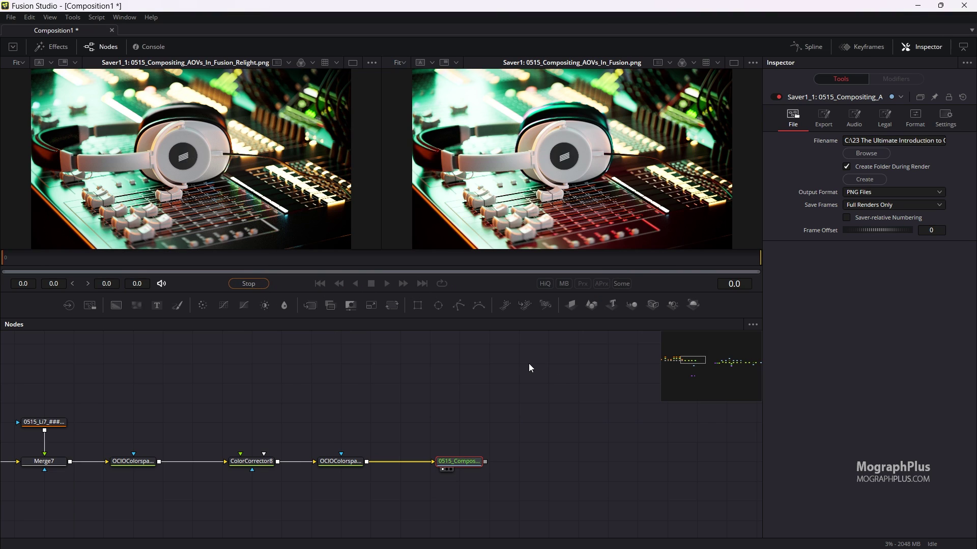
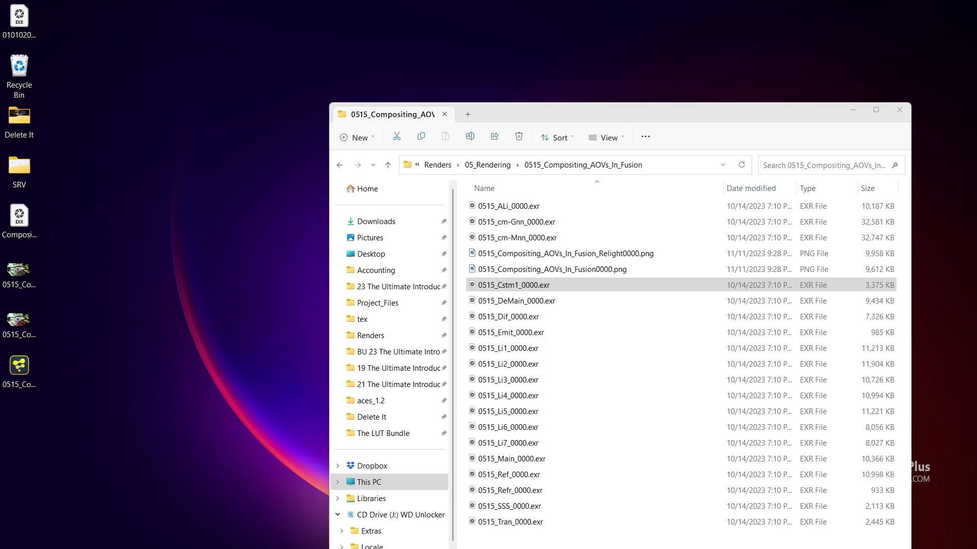
Step: Switch to the output folder in File Explorer and open the rendered 0515_Compositing_AOVs_In_Fusion0000.png in a maximized image viewer
left_click(514, 284)
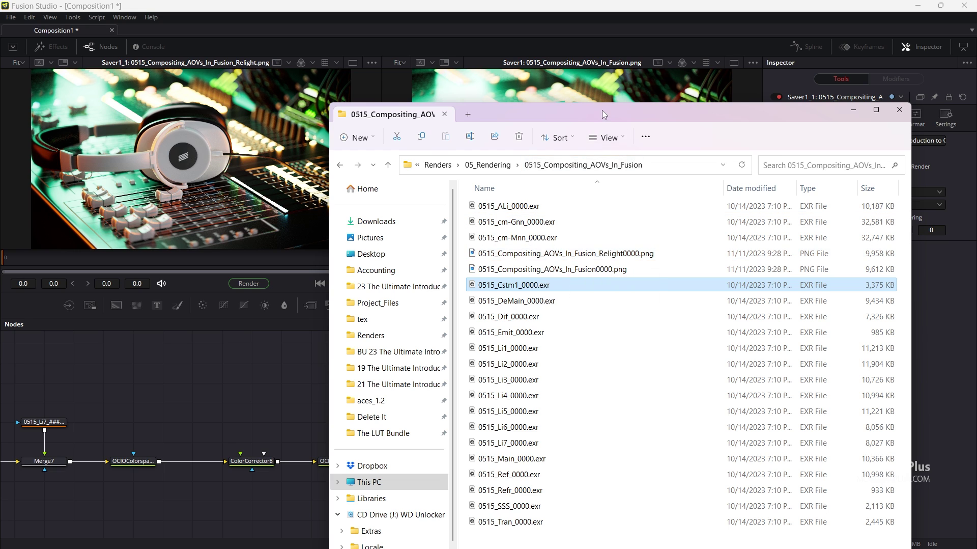
left_click_drag(604, 114, 458, 88)
left_click(450, 245)
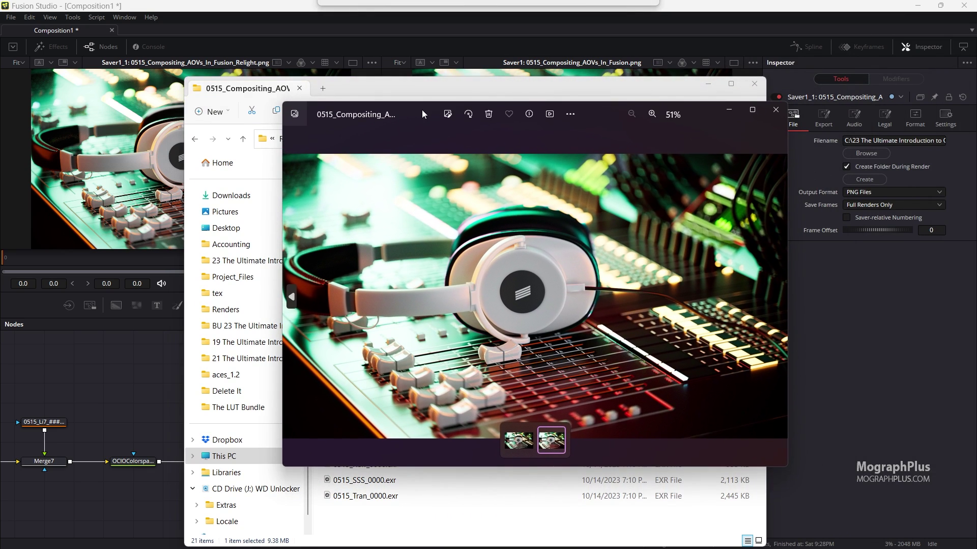
left_click(759, 109)
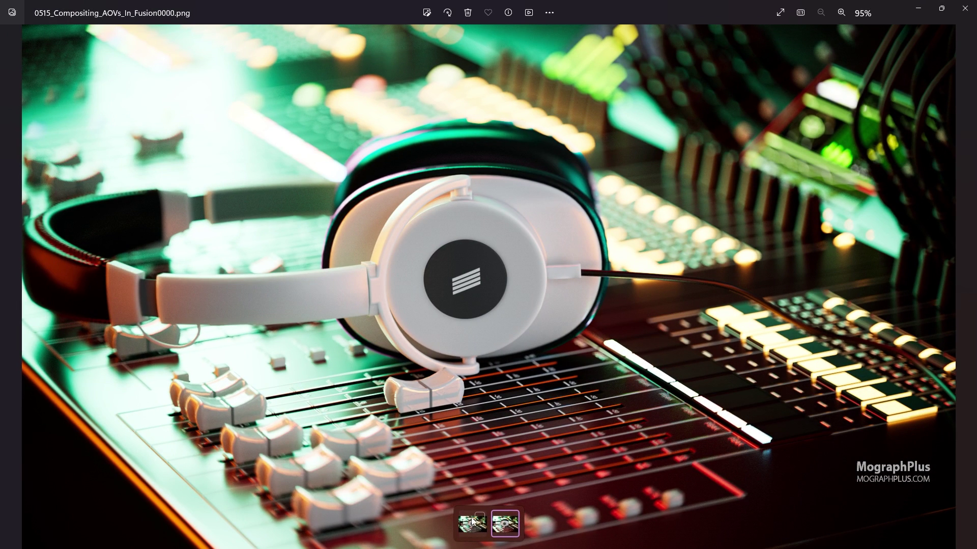
Step: Compare the rendered 0515_Compositing_AOVs_In_Fusion0000.png with 0515_Compositing_AOVs_In_Fusion_Relight0000.png by alternating between the two images
key("Left")
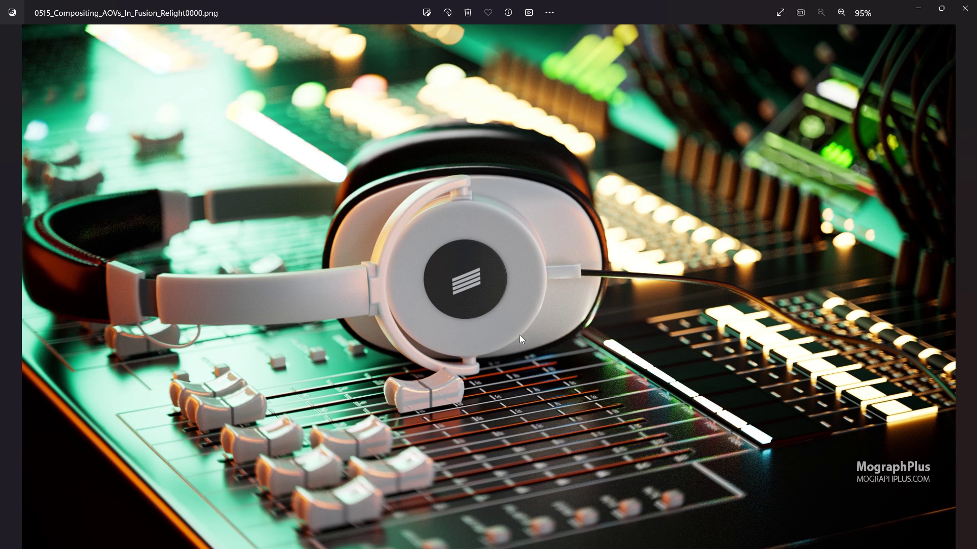
key("Right")
key("Left")
key("Right")
key("Left")
key("Right")
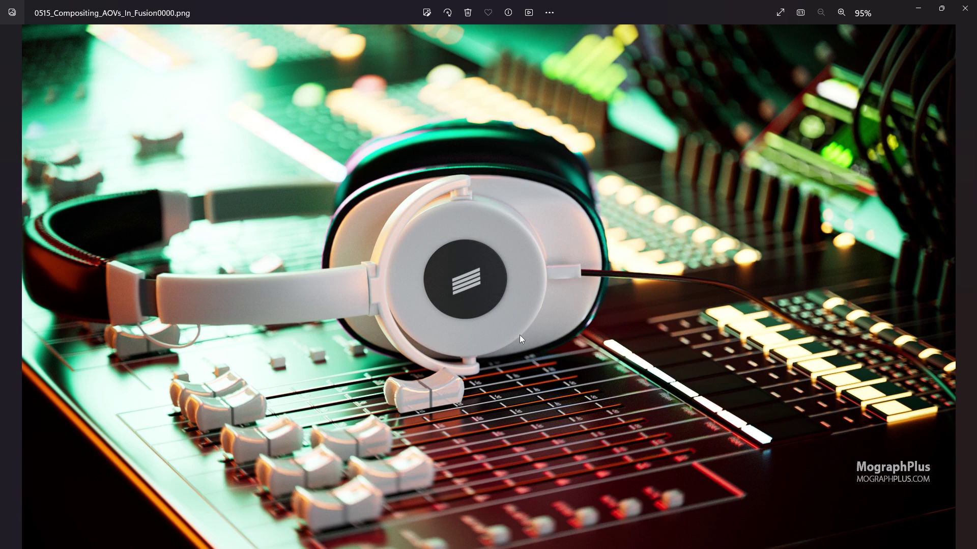
key("Left")
key("Right")
key("Left")
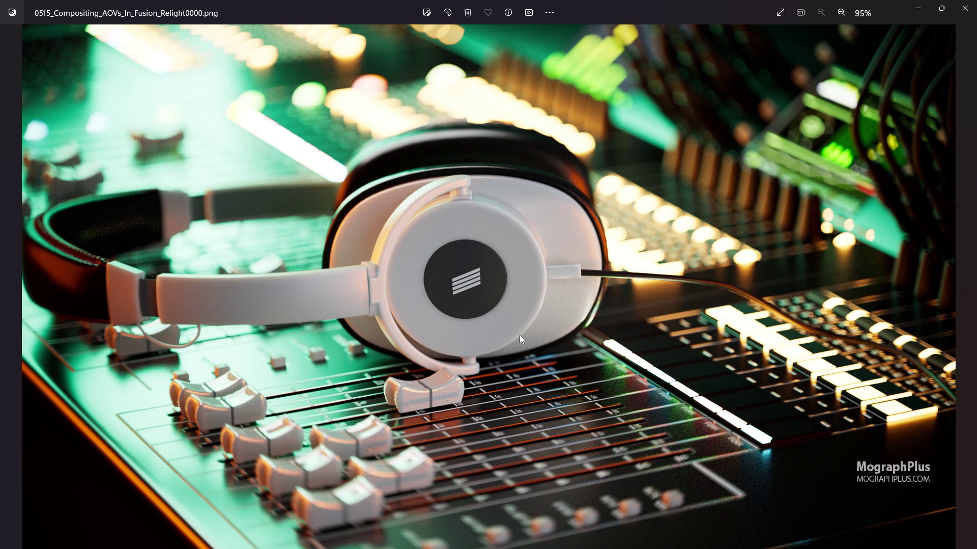
key("Right")
key("Left")
key("Right")
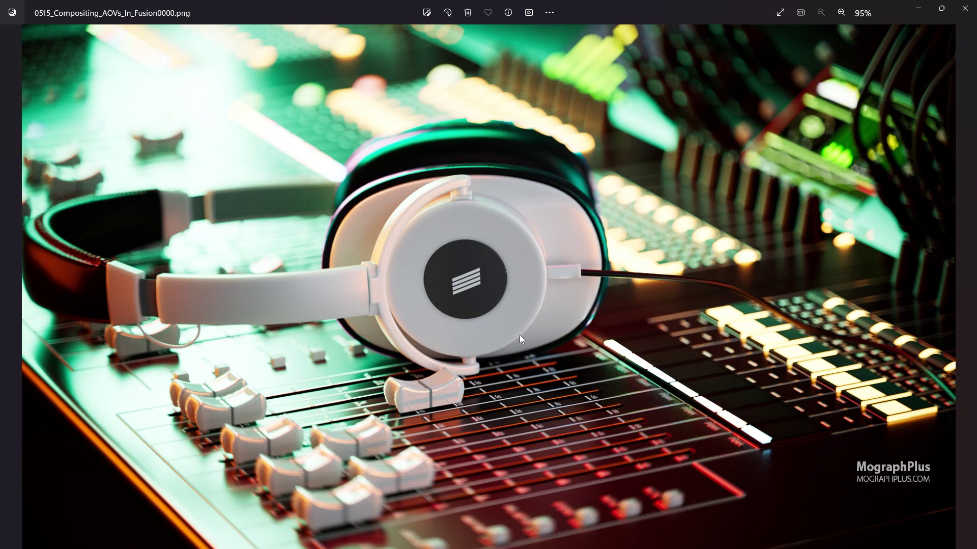
key("Left")
key("Right")
key("Left")
key("Right")
key("Left")
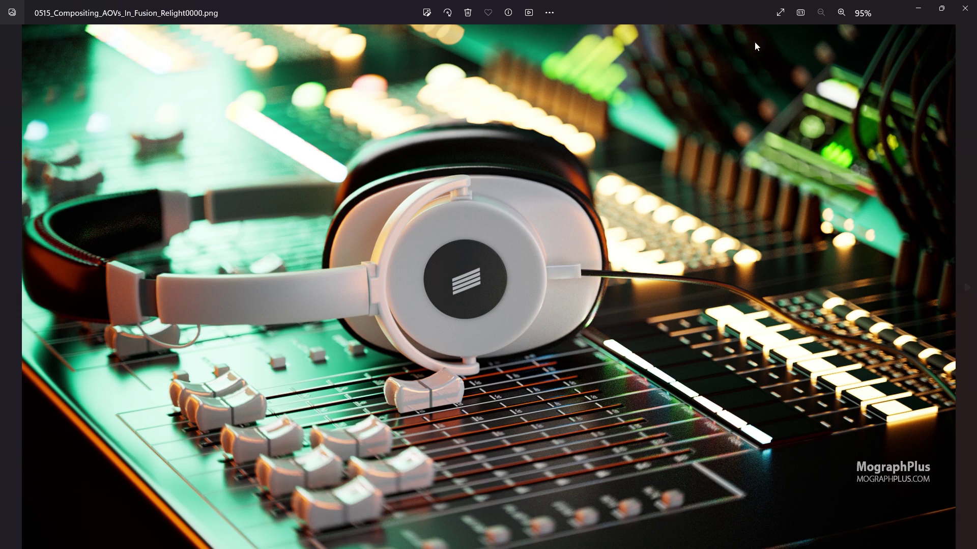
Step: Close the image viewer, move the output folder window out of the way and return to Fusion Studio
left_click(966, 7)
left_click_drag(524, 90, 976, 204)
left_click(581, 306)
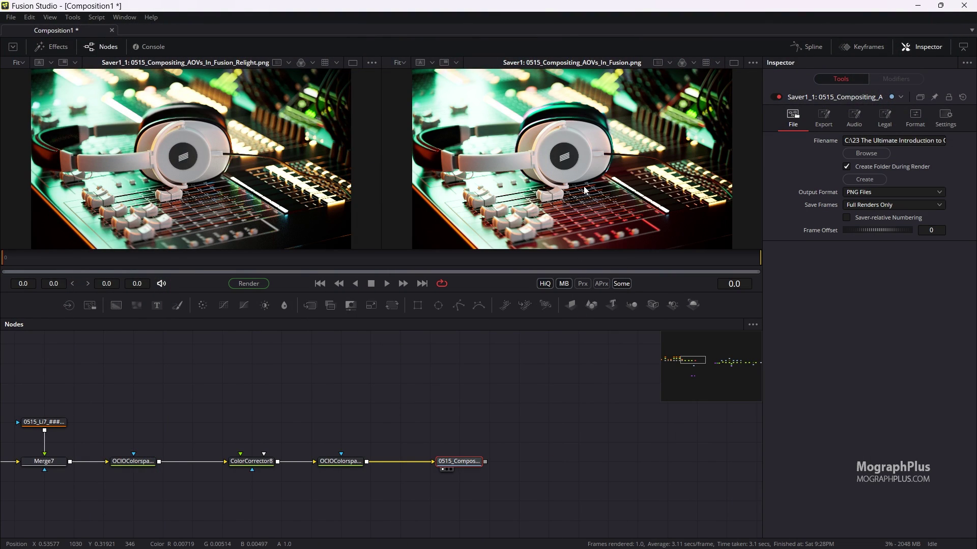
Step: Switch the second viewer to the Fusion View LUT and set the LUT's Color Gamma to 2.2
left_click(718, 63)
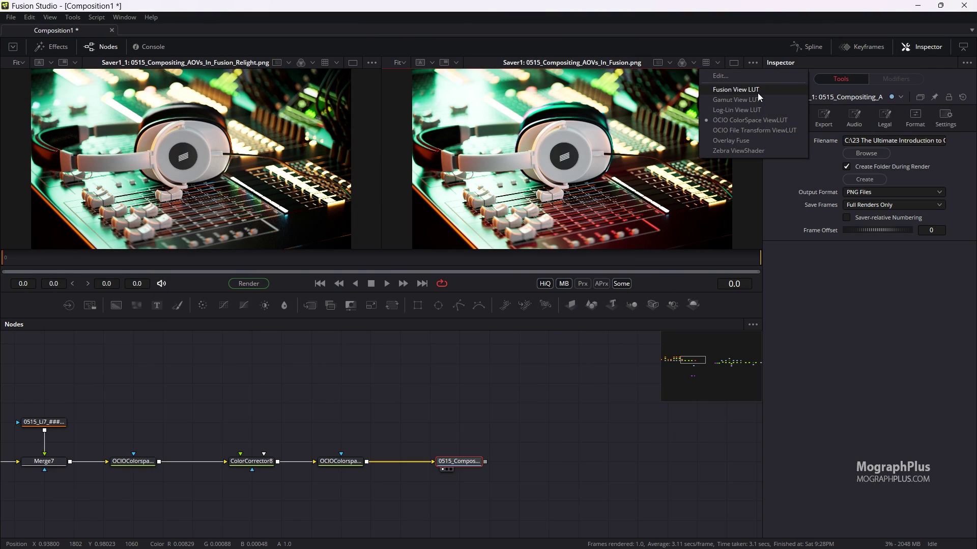
left_click(759, 91)
left_click(718, 63)
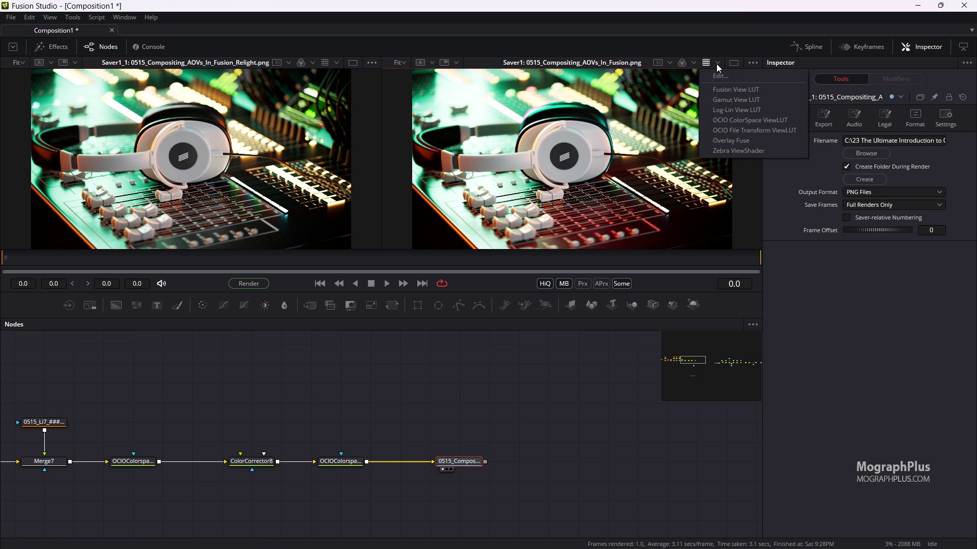
left_click(731, 76)
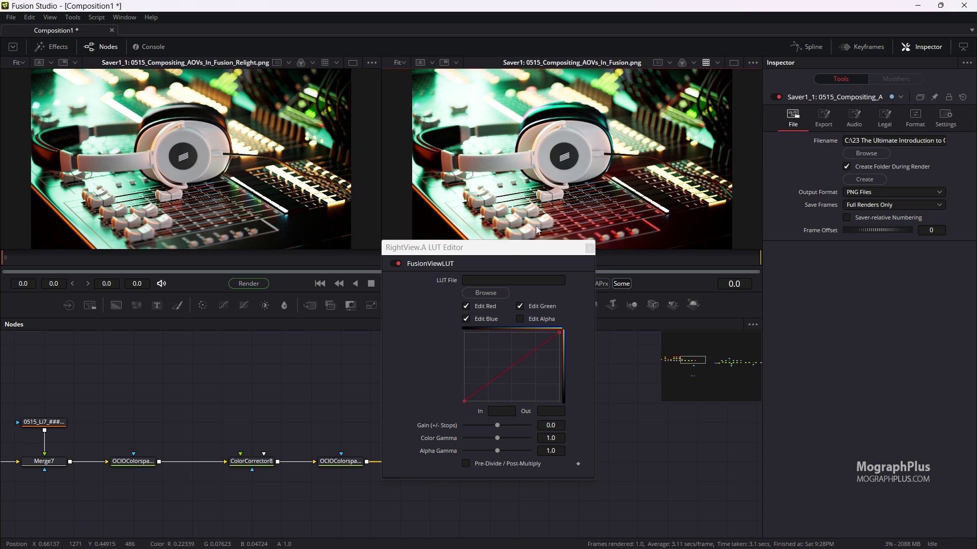
double_click(557, 450)
double_click(557, 439)
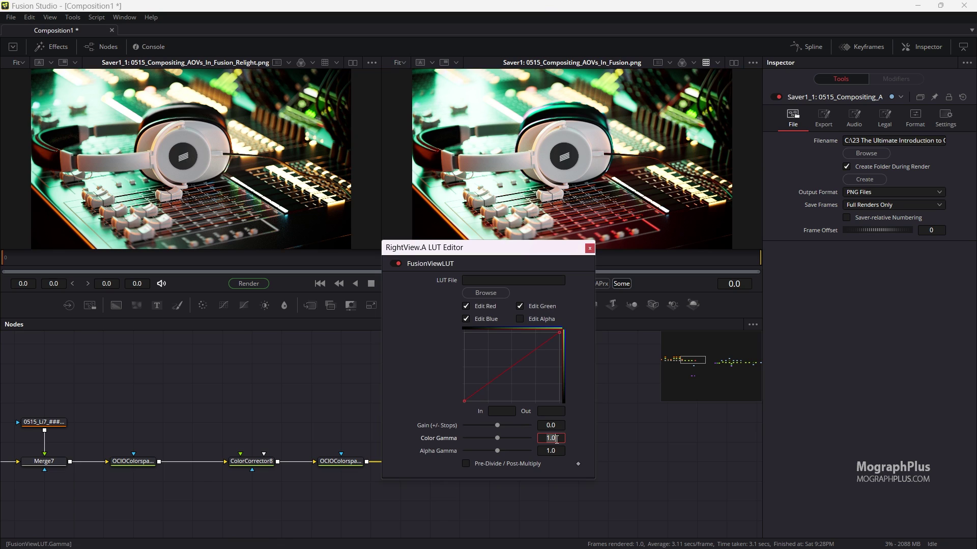
type("2.2")
key("Tab")
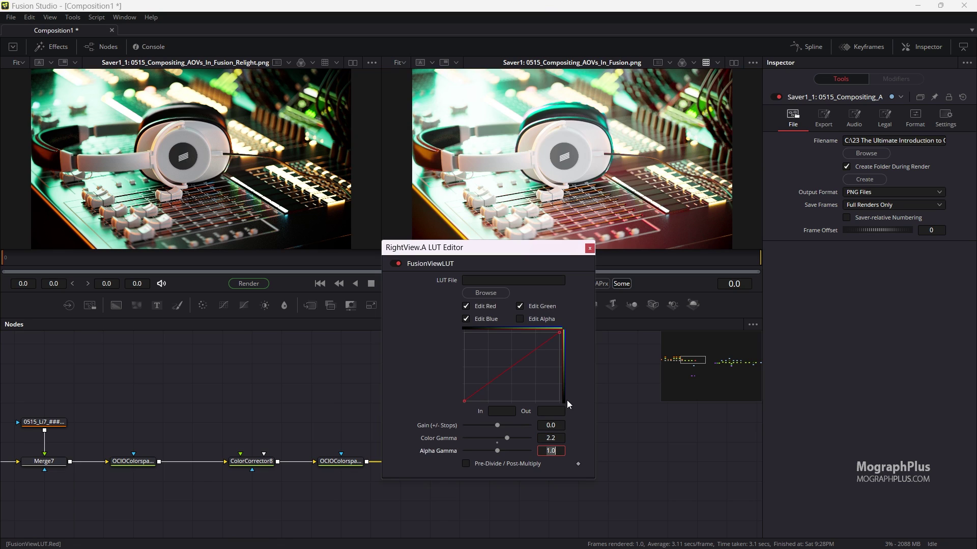
left_click(590, 248)
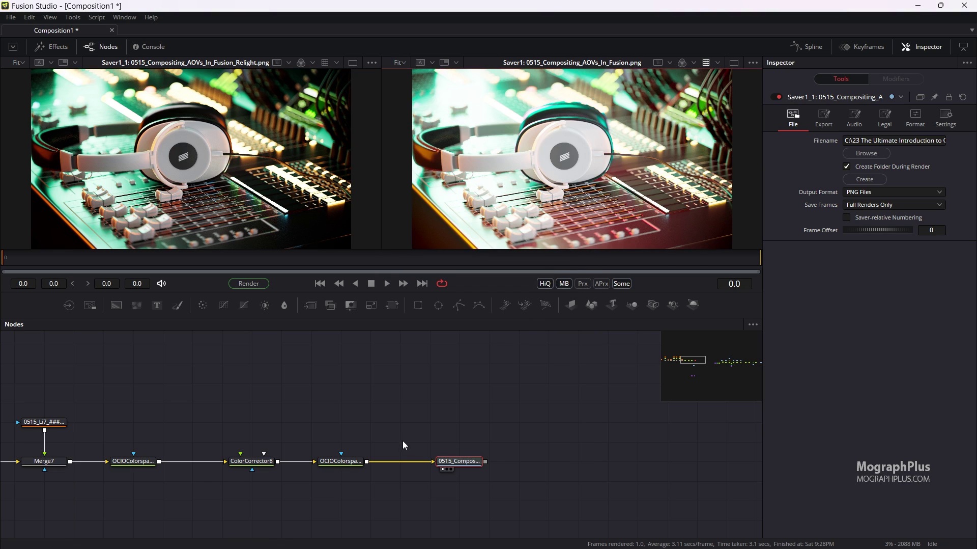
Step: Set the relight Saver's output gamma curve type to Space and its export gamma space to sRGB
left_click_drag(450, 440, 428, 441)
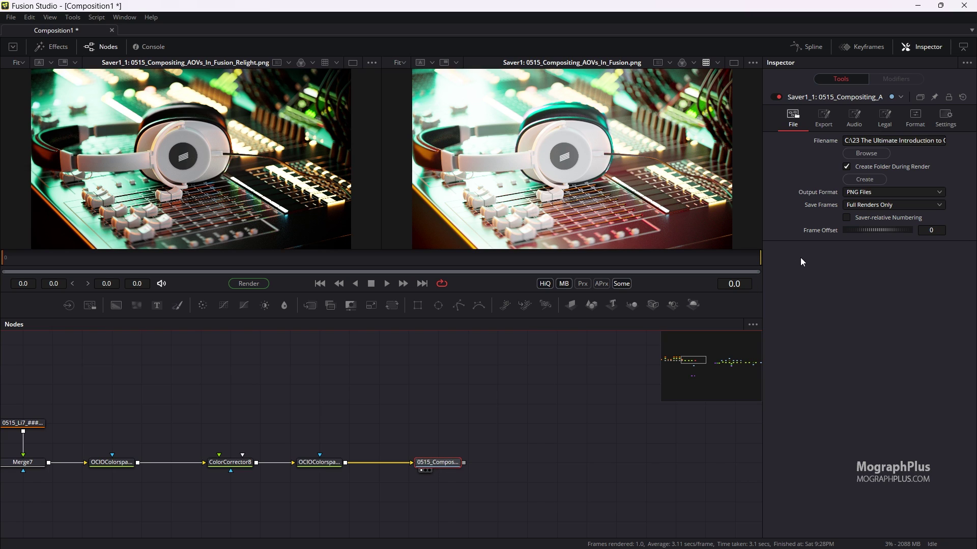
left_click(824, 117)
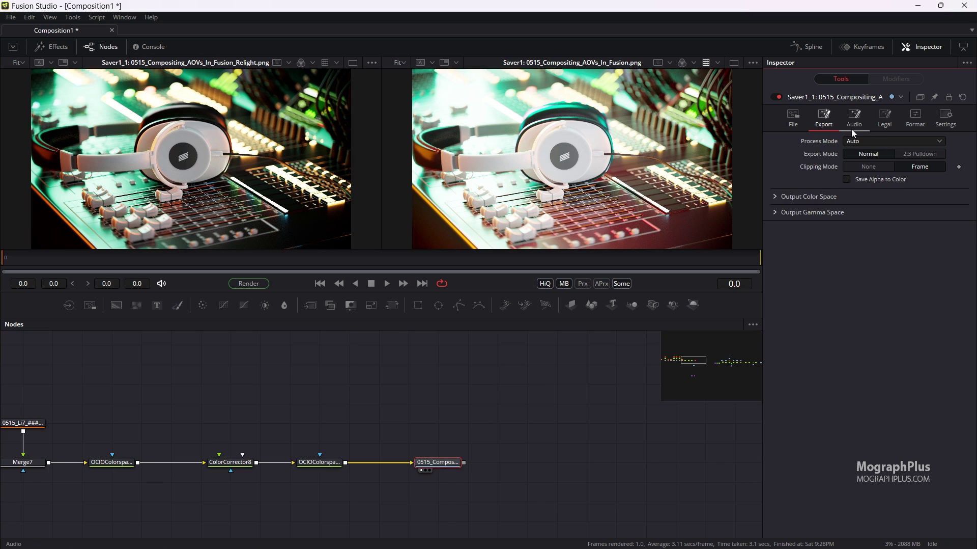
left_click(786, 213)
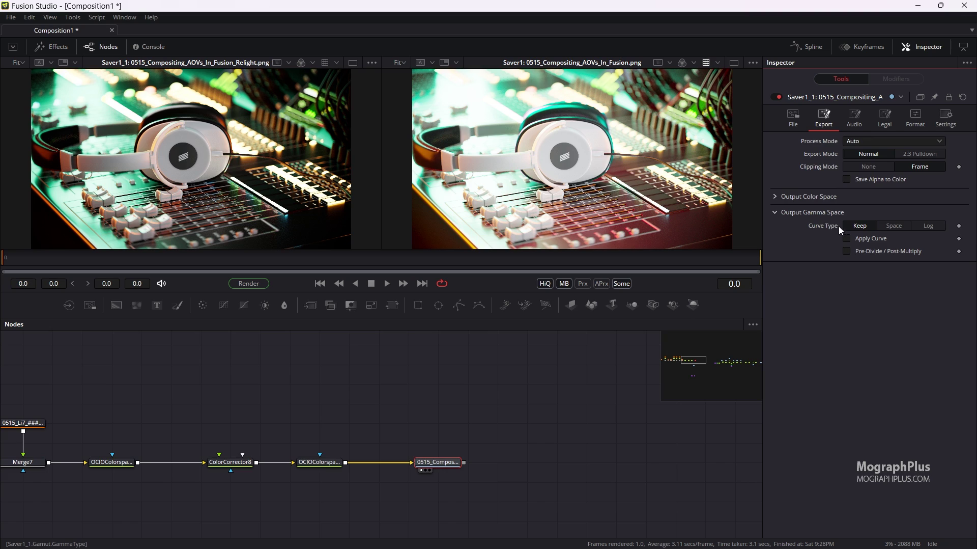
left_click(891, 228)
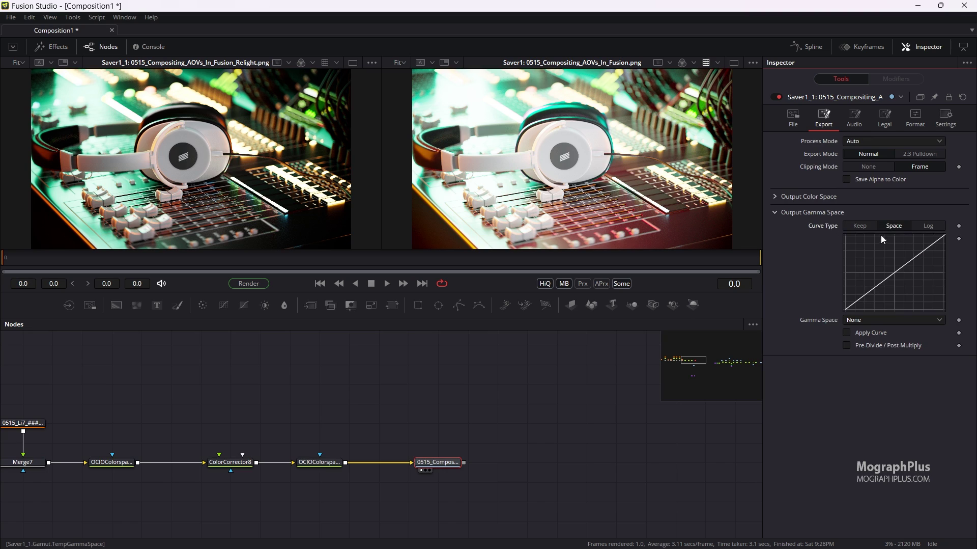
left_click(873, 319)
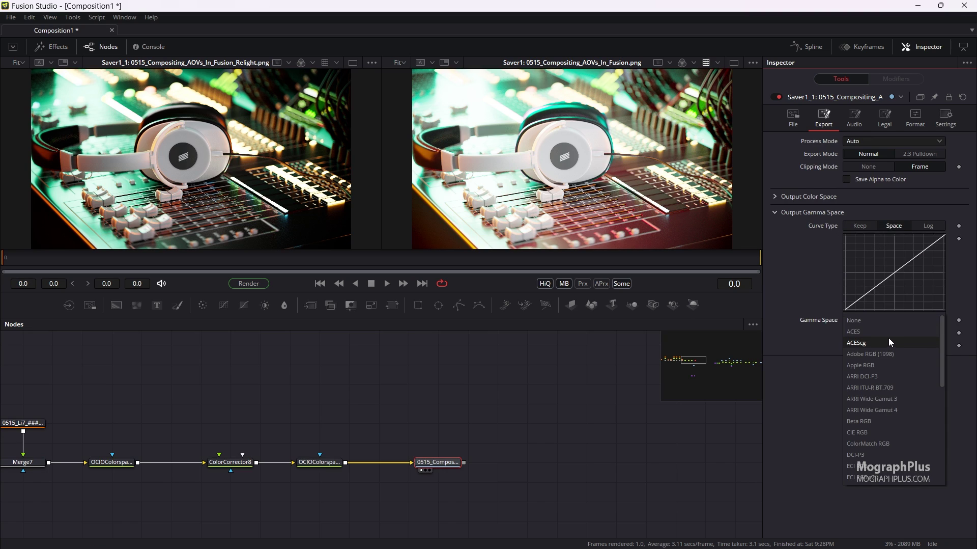
scroll(889, 365, "down", 10)
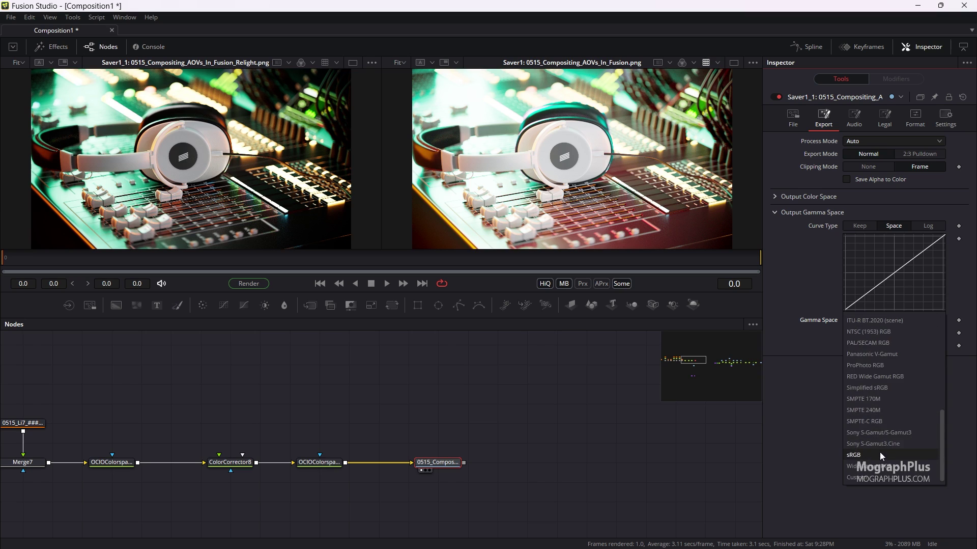
left_click(881, 451)
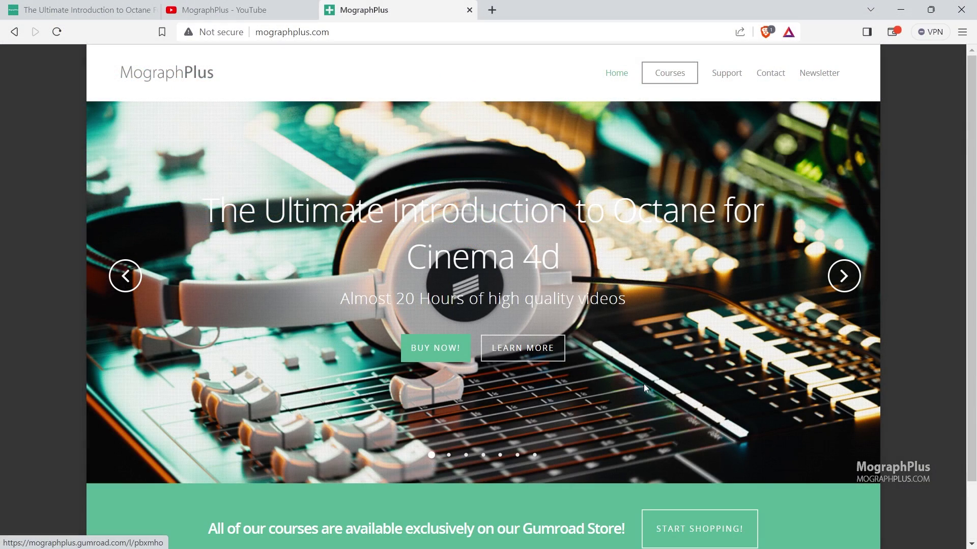
Step: Switch to the MographPlus website in the browser and look through the course slideshow on its home page
left_click(836, 289)
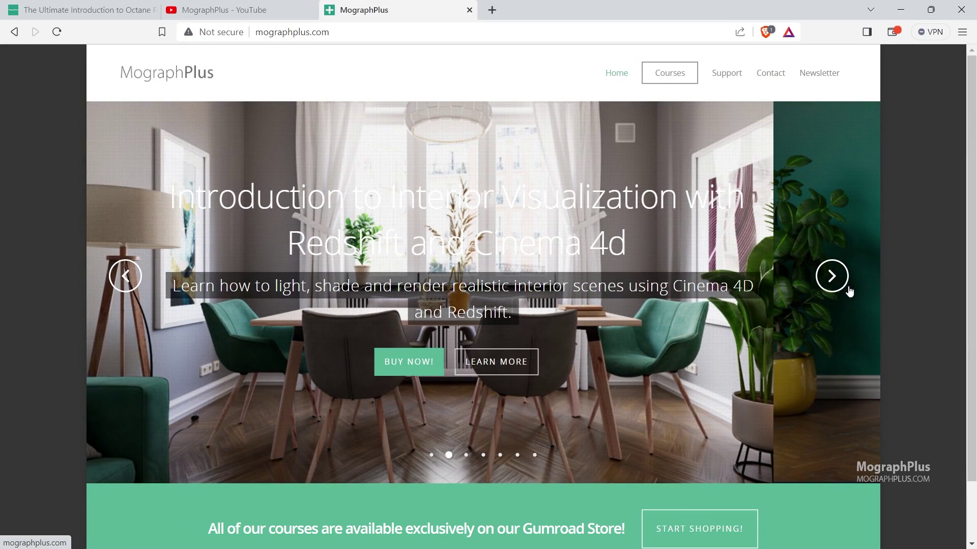
left_click(849, 289)
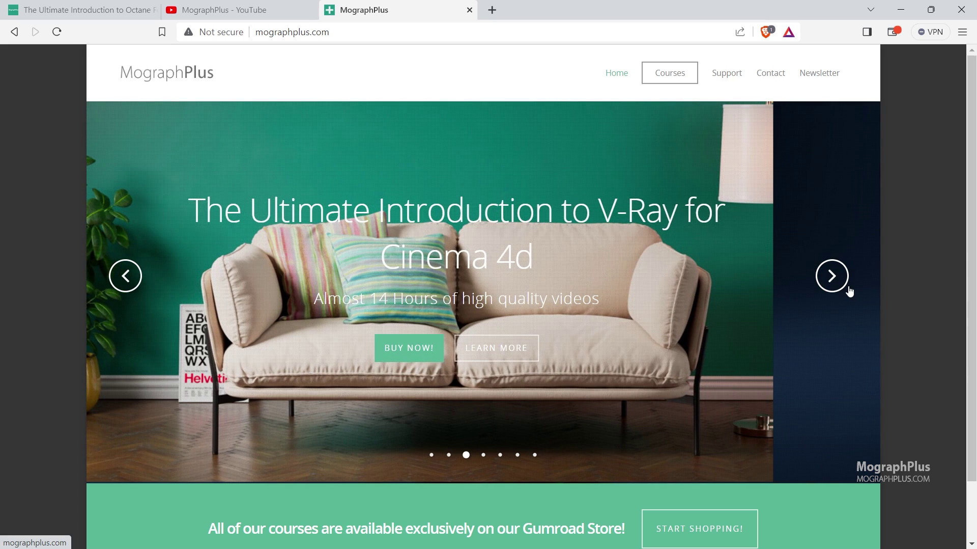